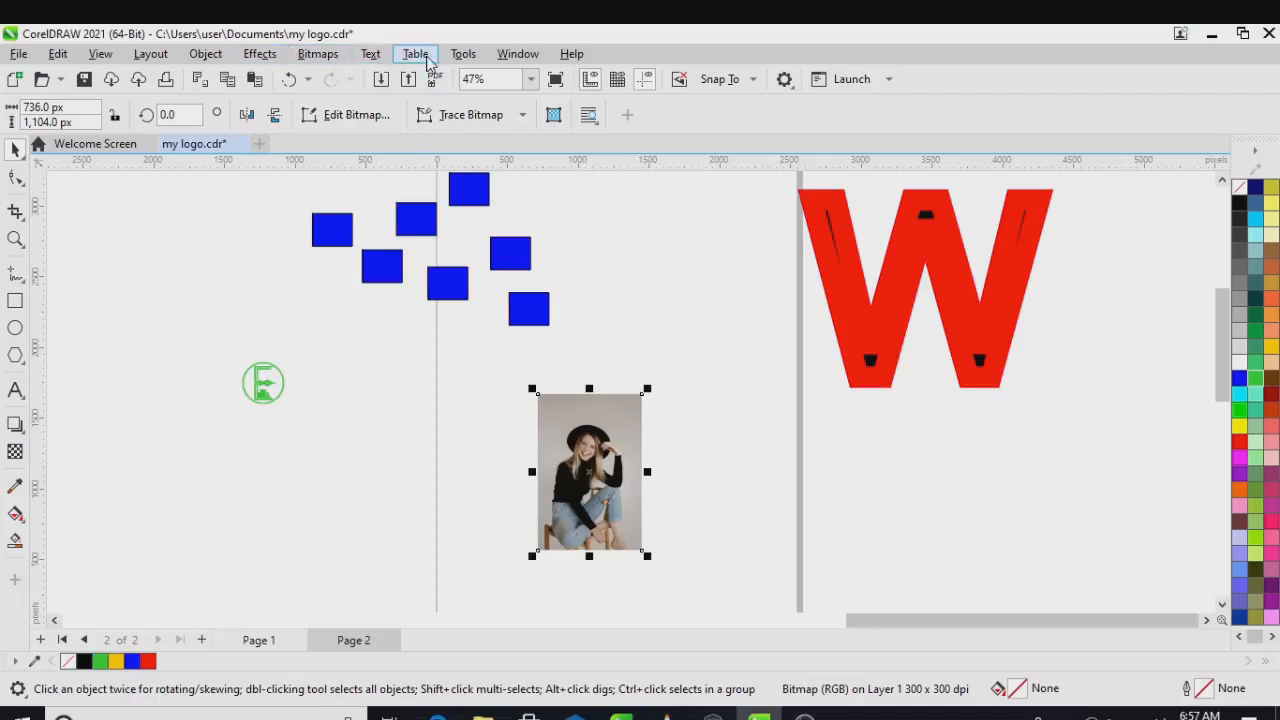
click(461, 58)
mouse_move(419, 58)
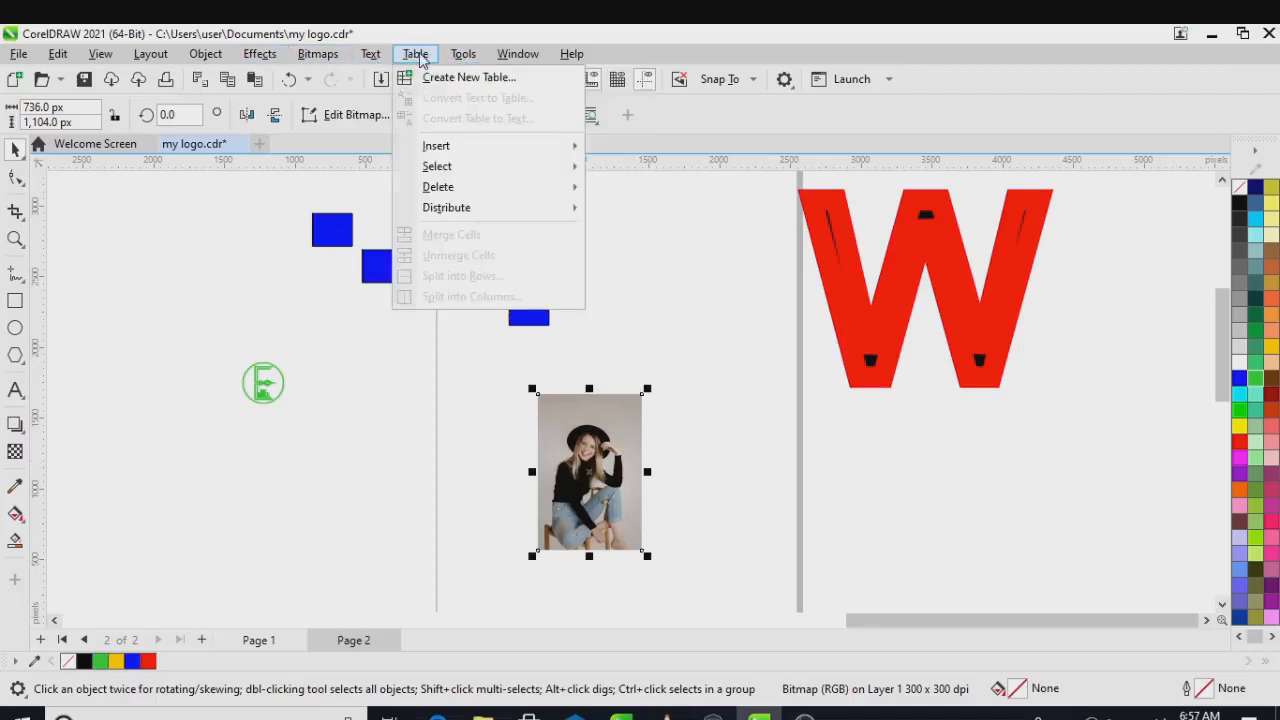
mouse_move(463, 56)
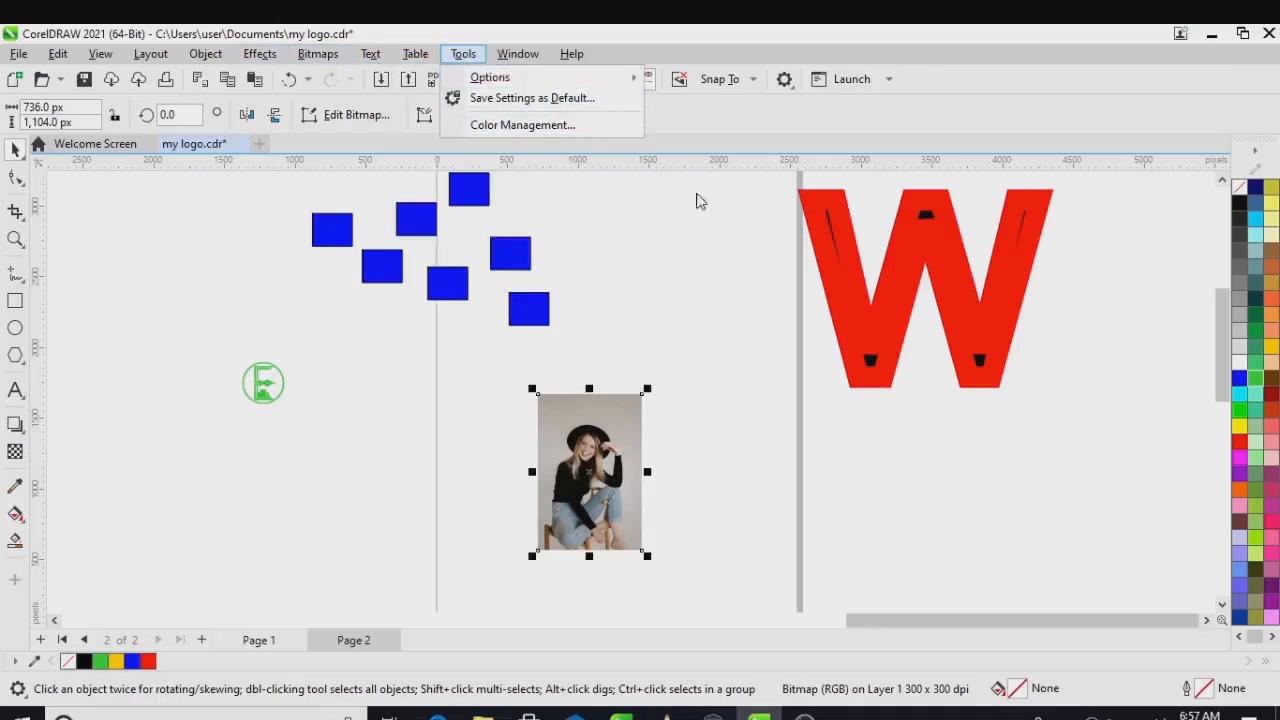
click(708, 296)
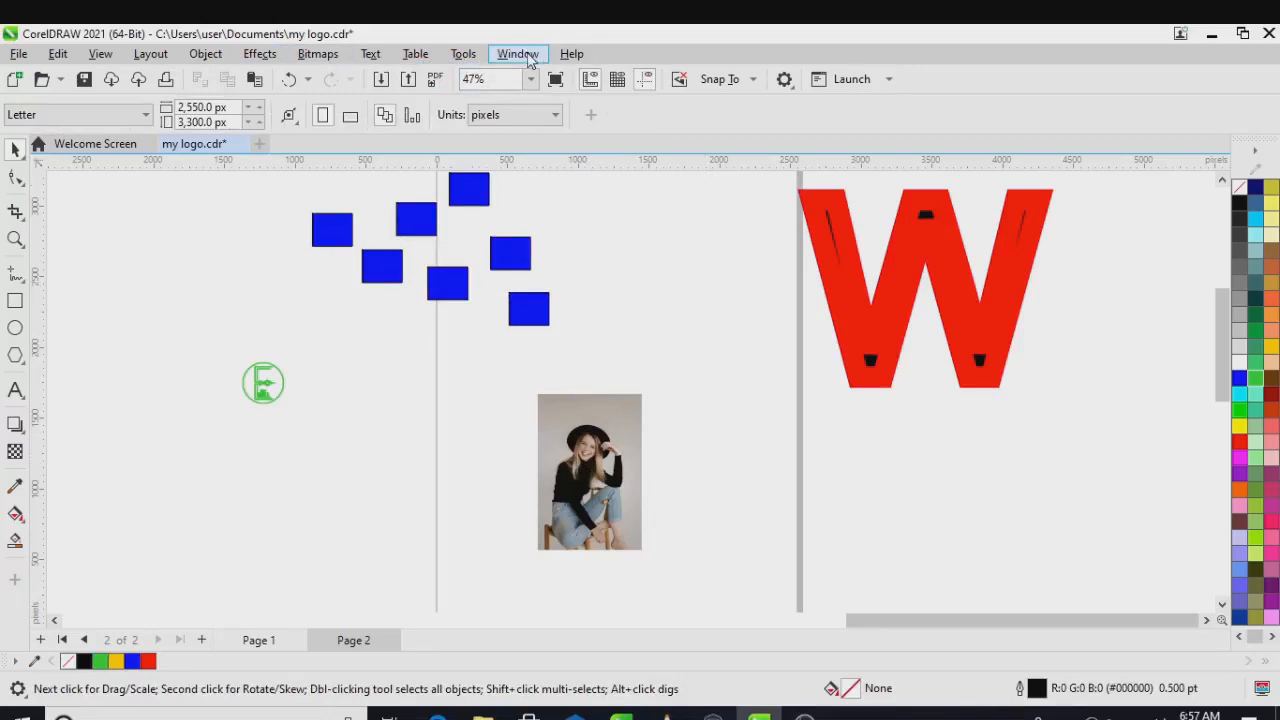
click(529, 60)
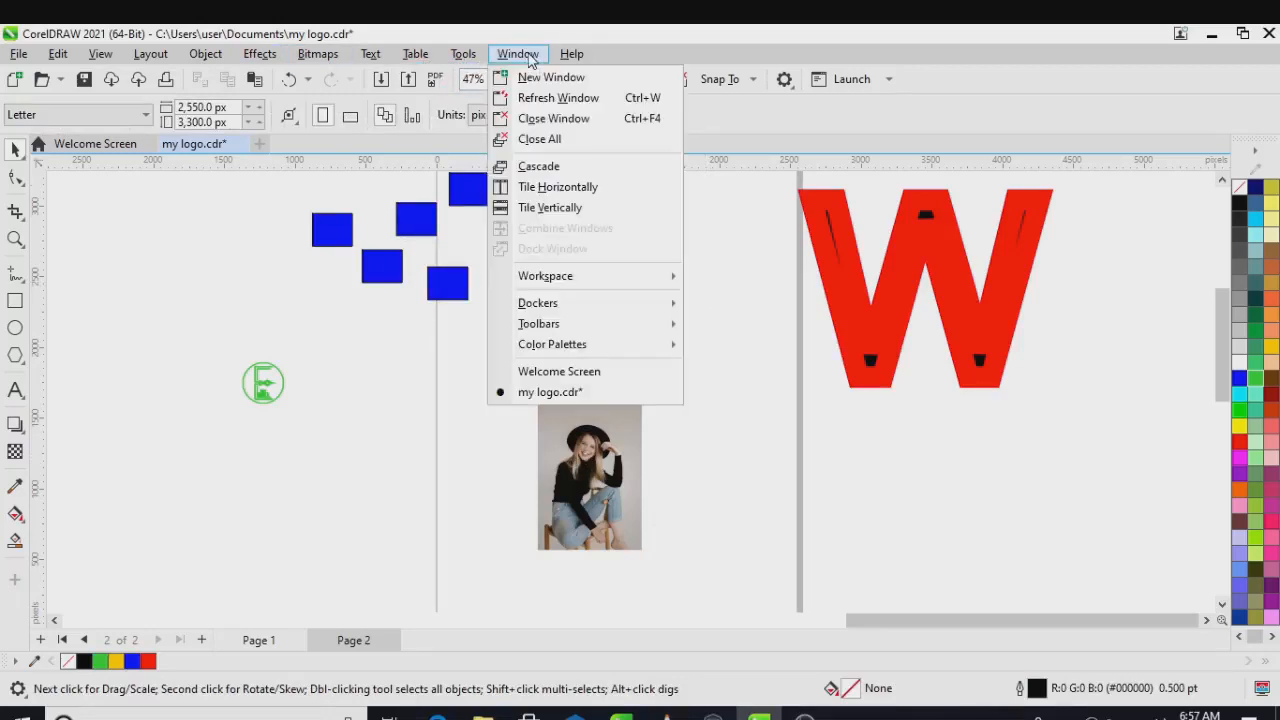
mouse_move(572, 54)
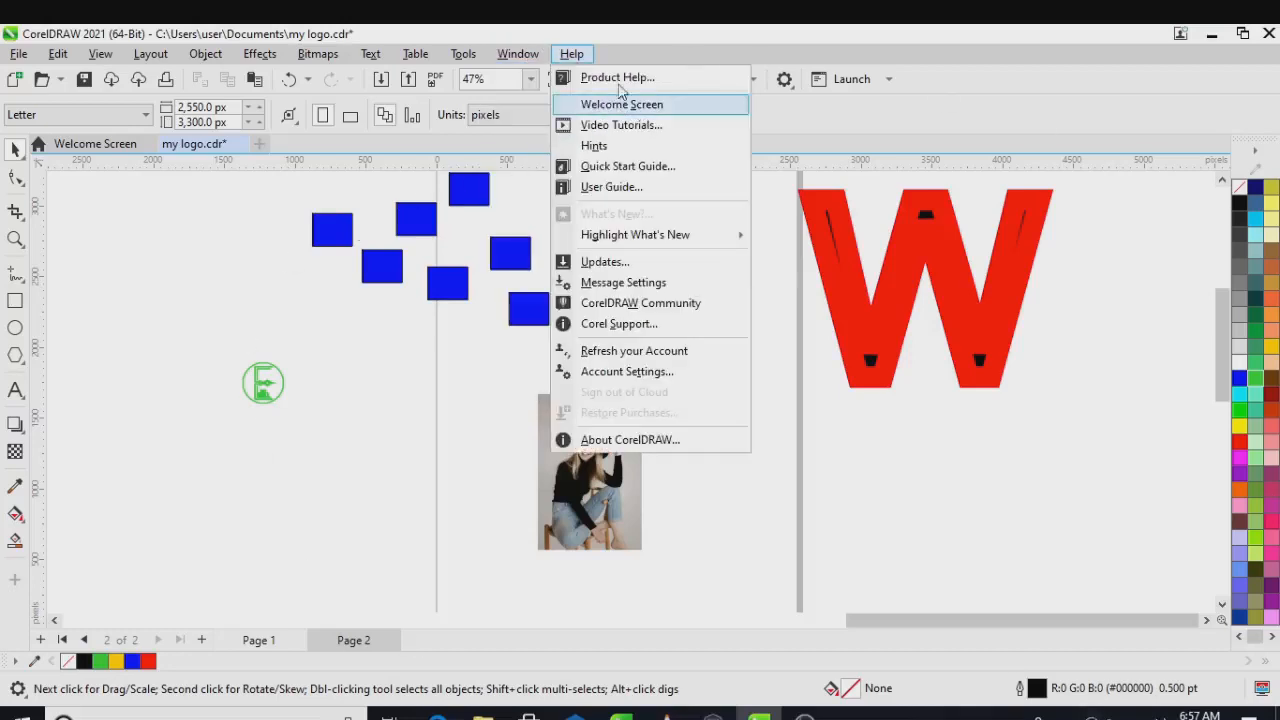
key(Escape)
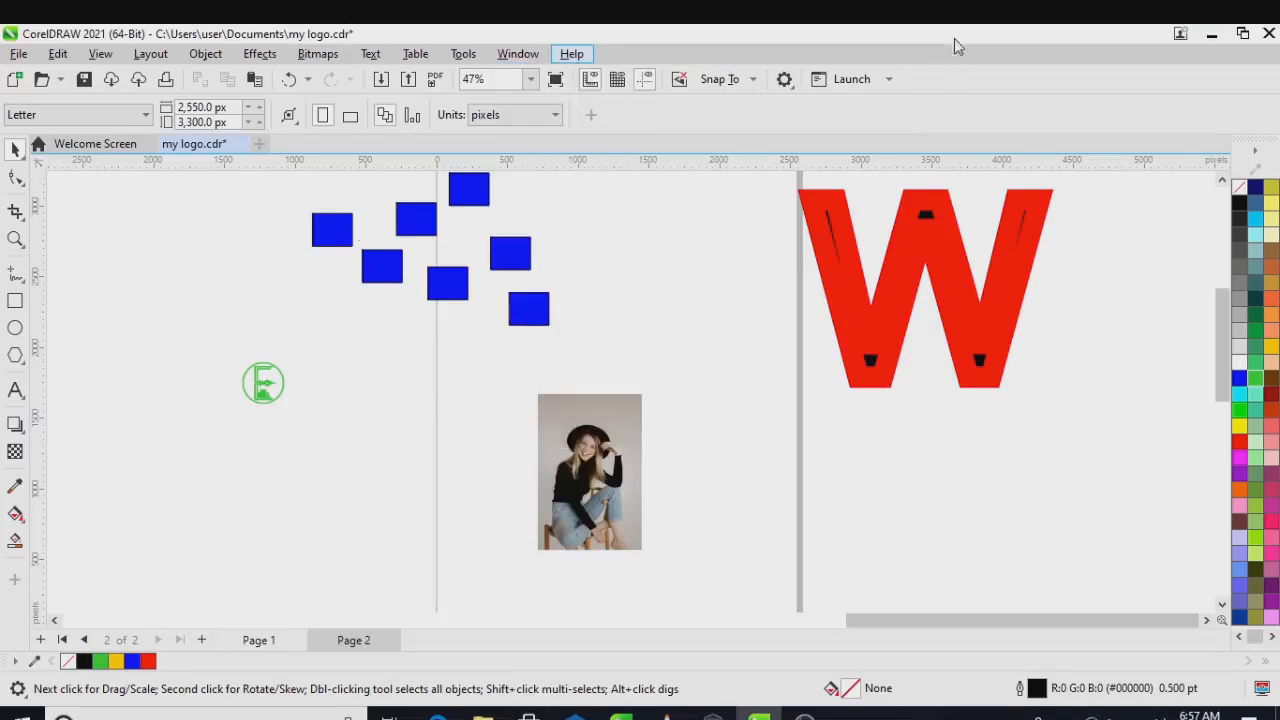
Open a second window of the my logo.cdr document.
click(530, 56)
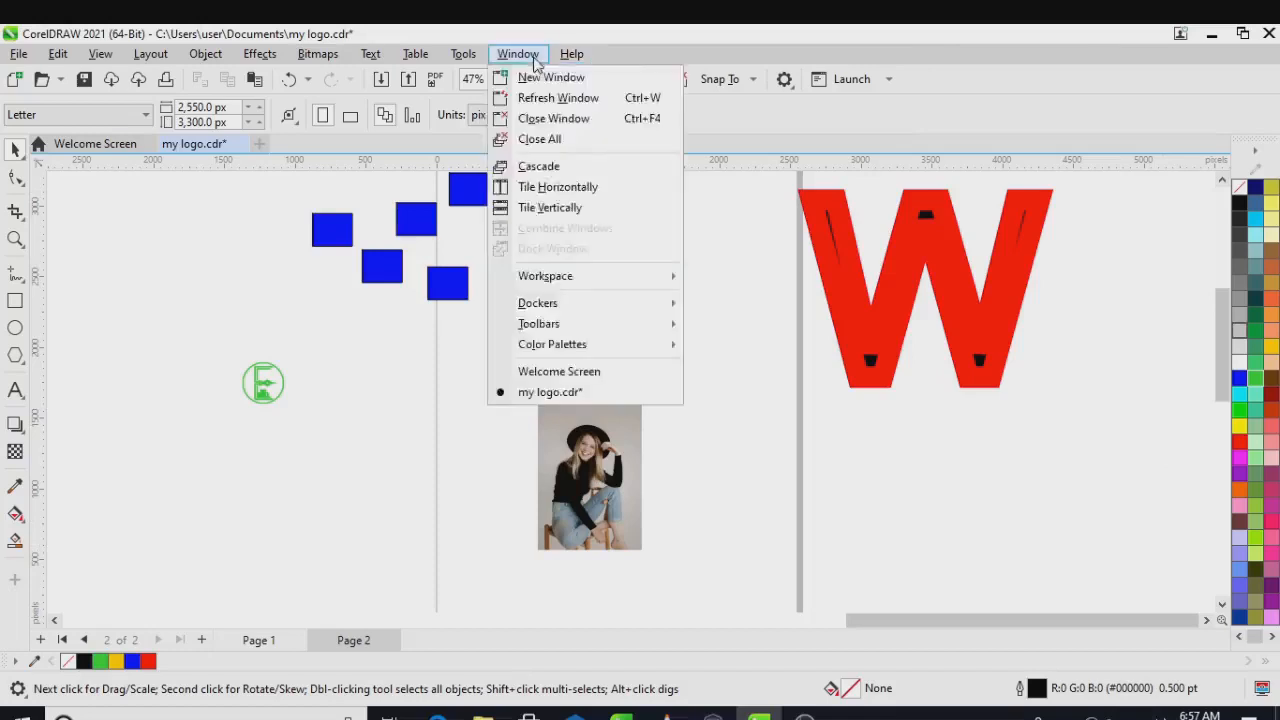
click(532, 57)
click(536, 58)
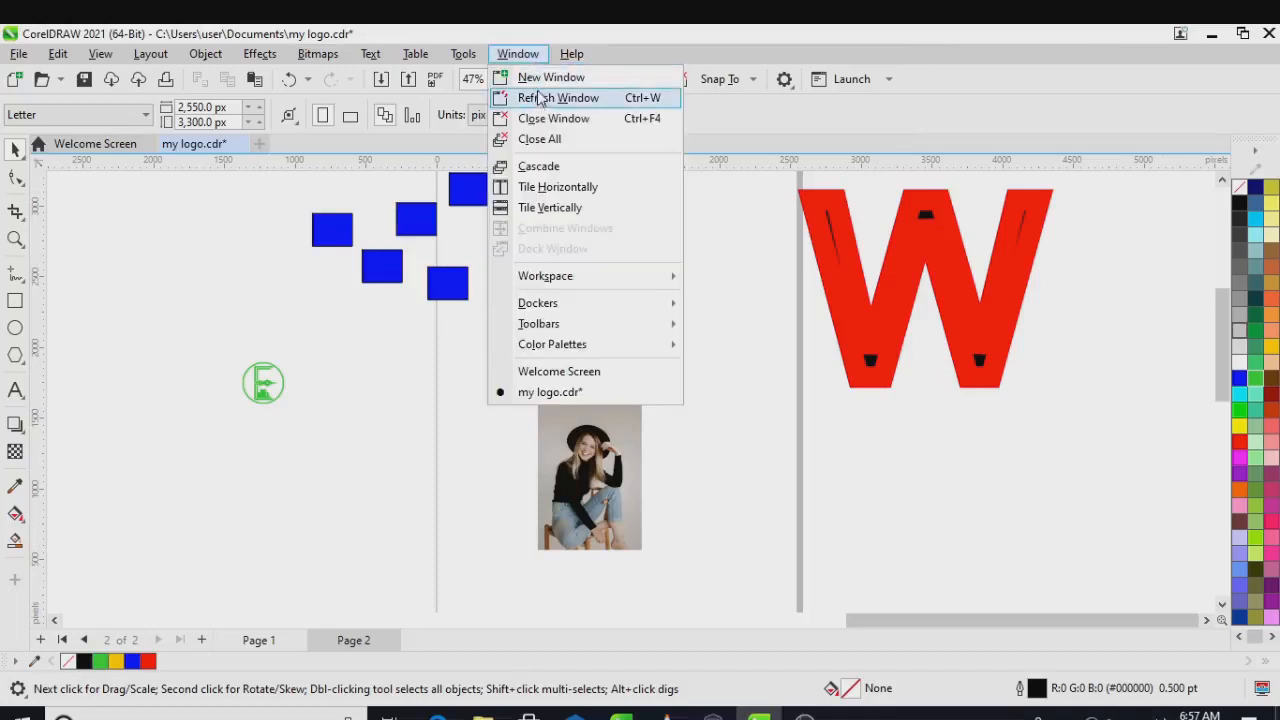
click(540, 88)
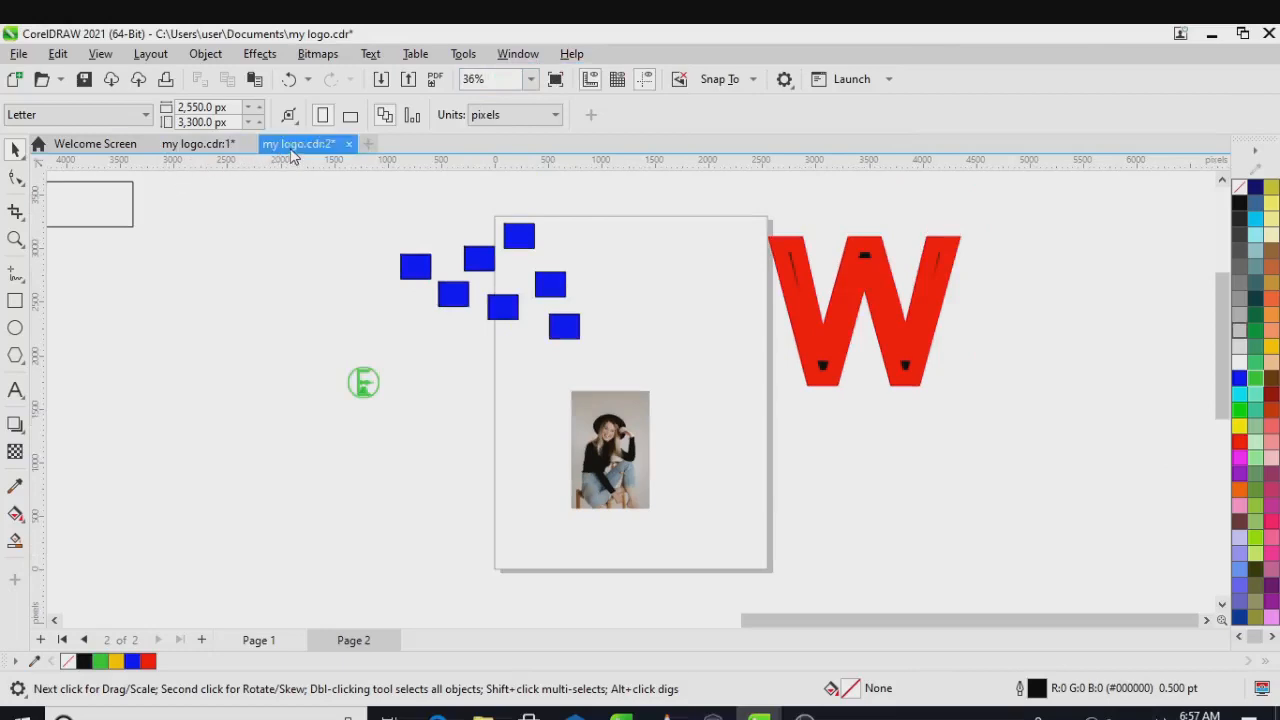
Switch back and forth between the two my logo.cdr windows and close the second one.
click(188, 147)
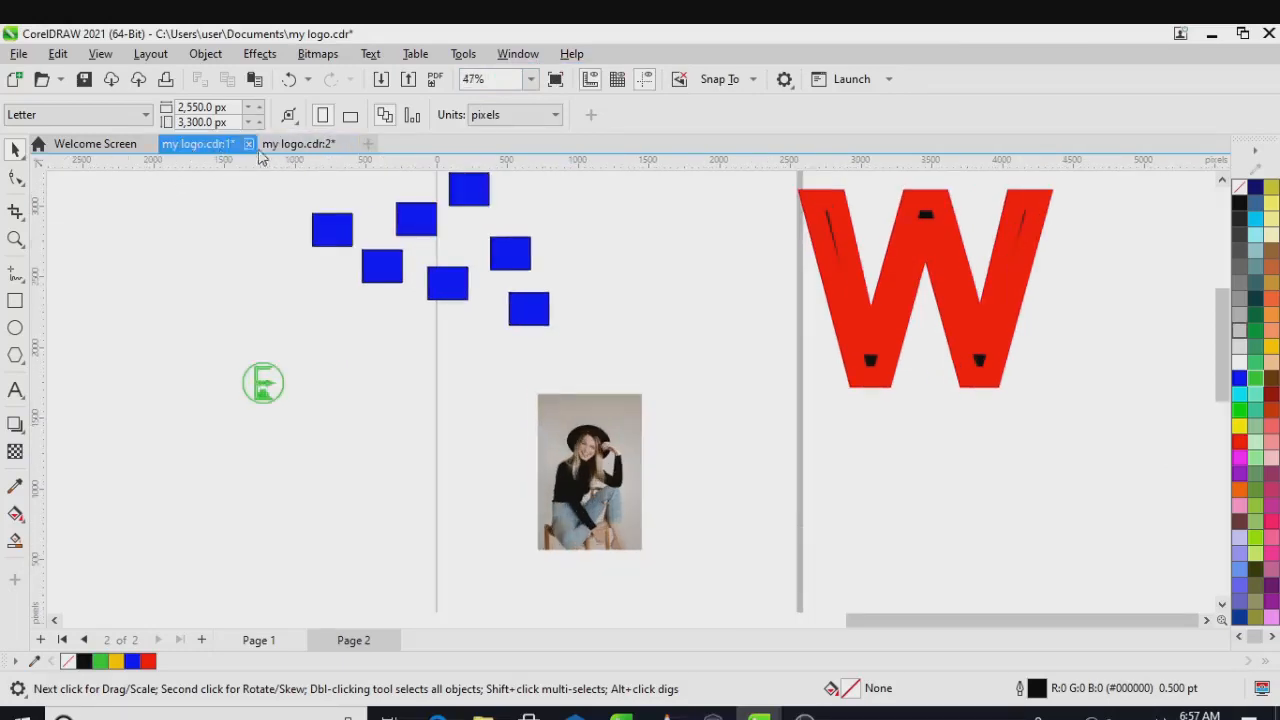
click(281, 144)
click(195, 144)
click(295, 144)
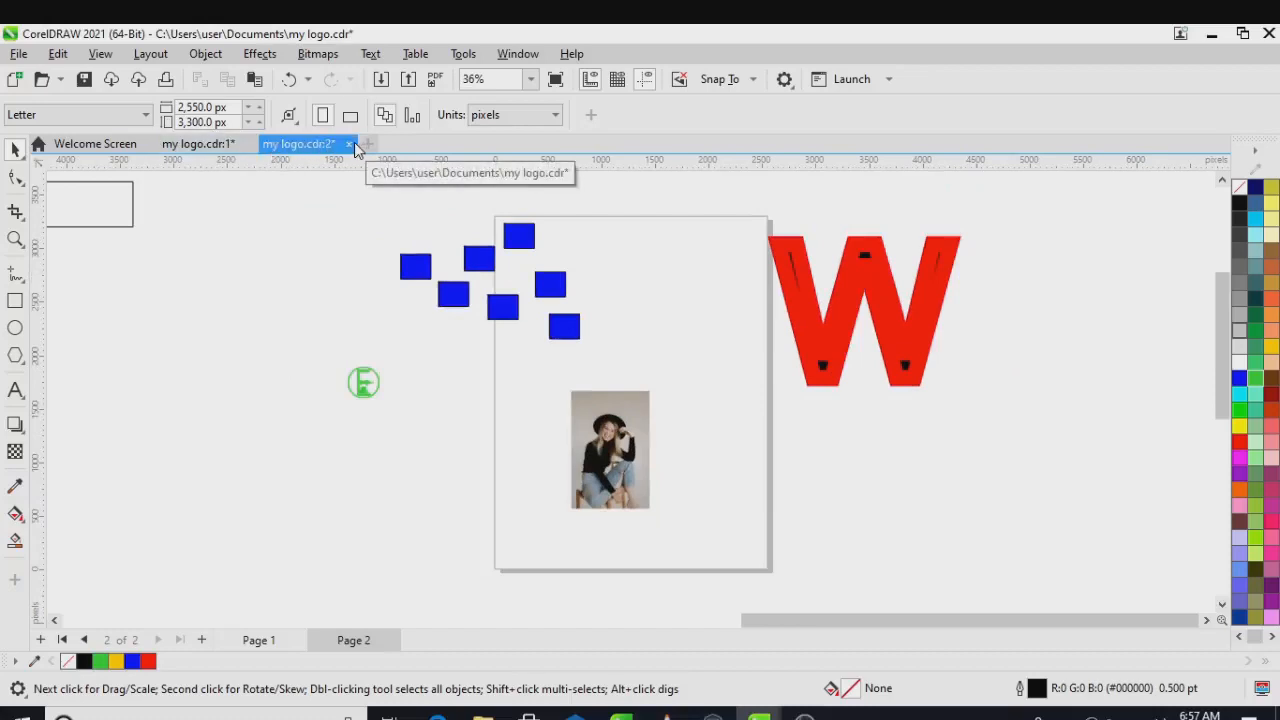
click(195, 144)
click(290, 144)
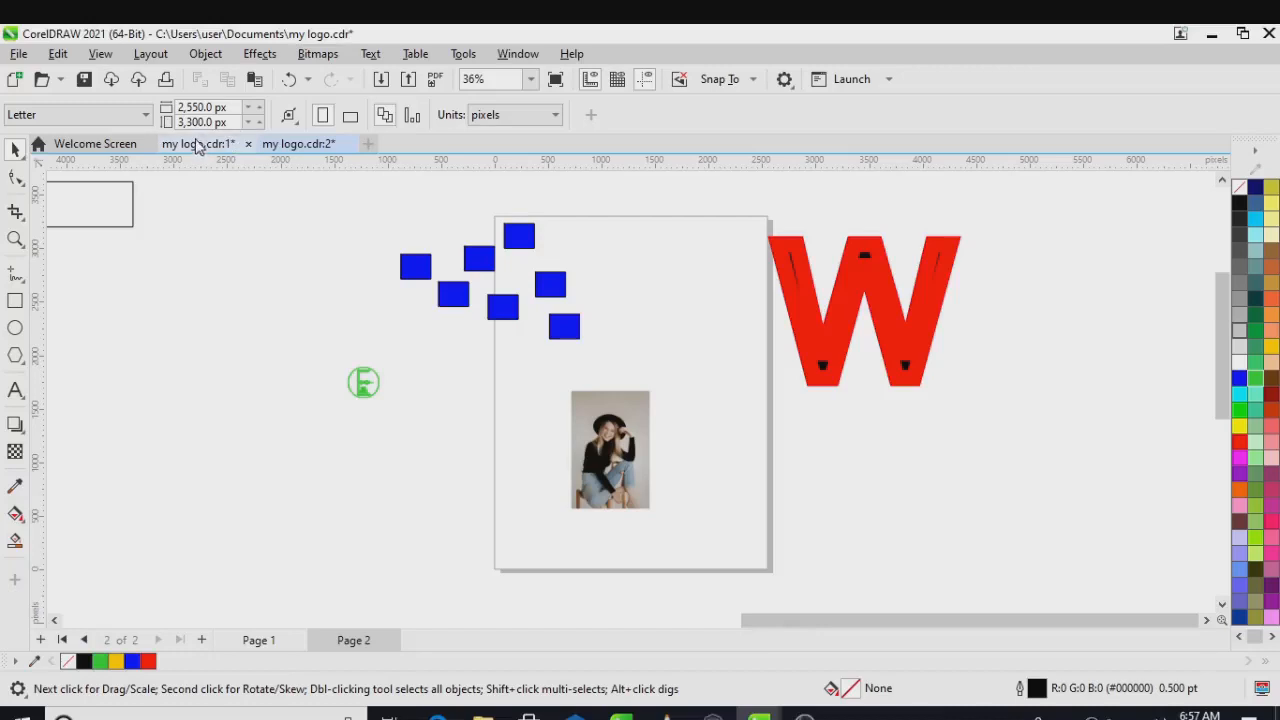
click(349, 145)
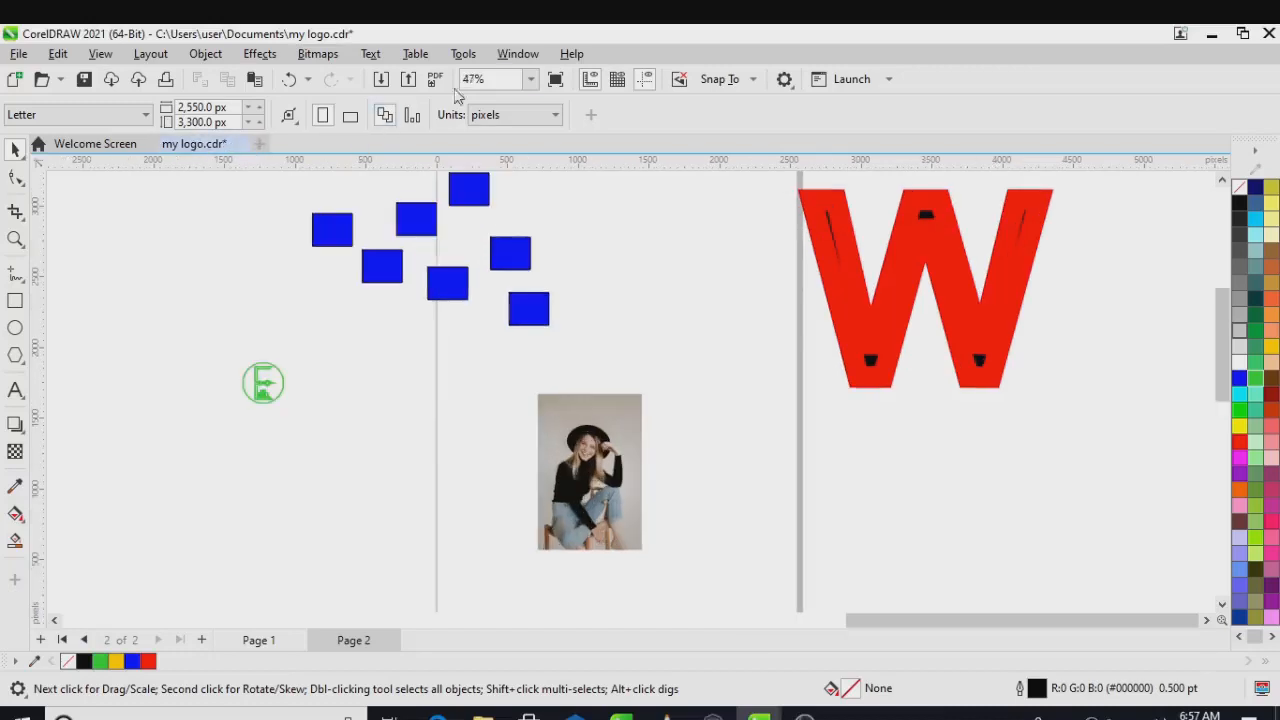
Tile the Welcome Screen and my logo.cdr windows horizontally, and combine them back into one tabbed window.
click(516, 60)
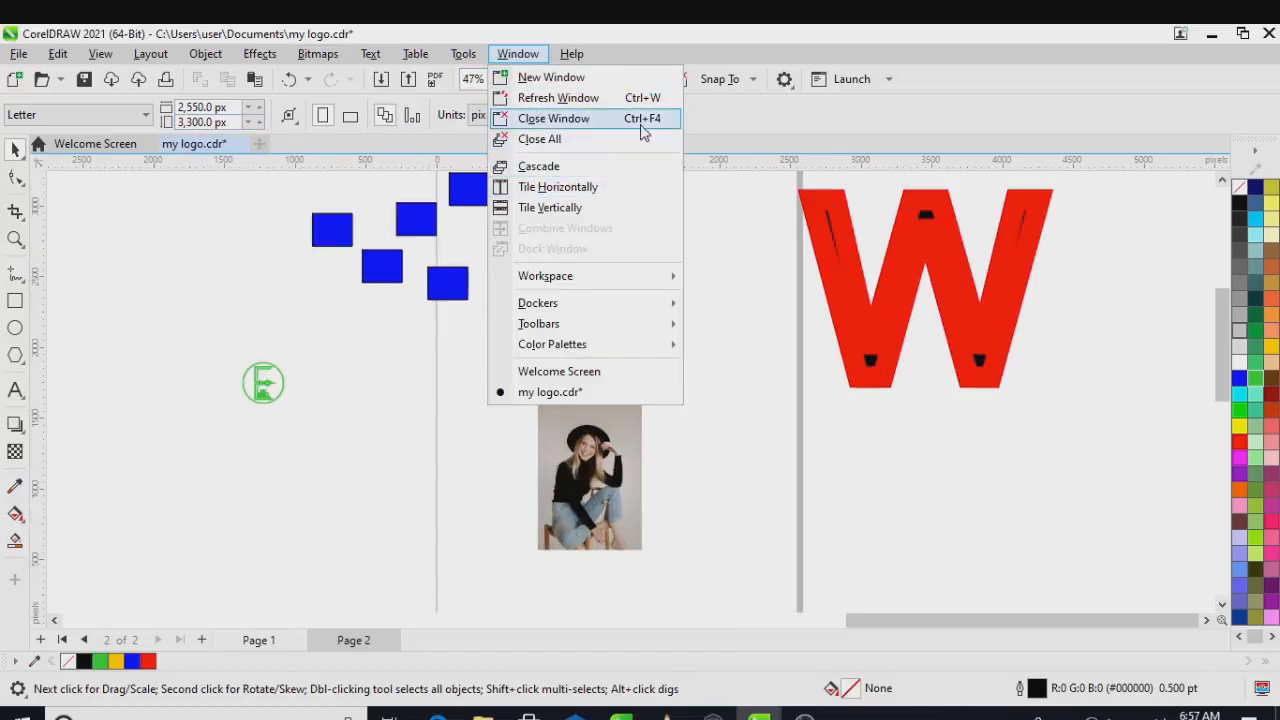
click(589, 189)
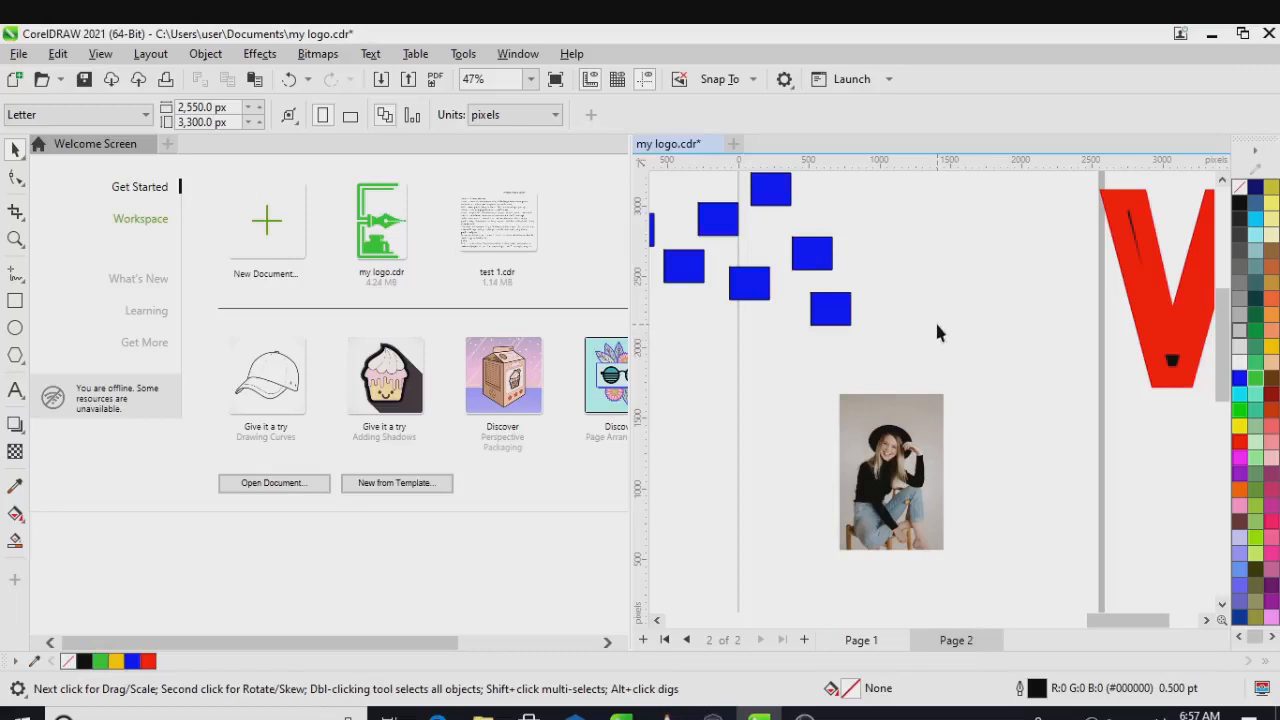
click(517, 53)
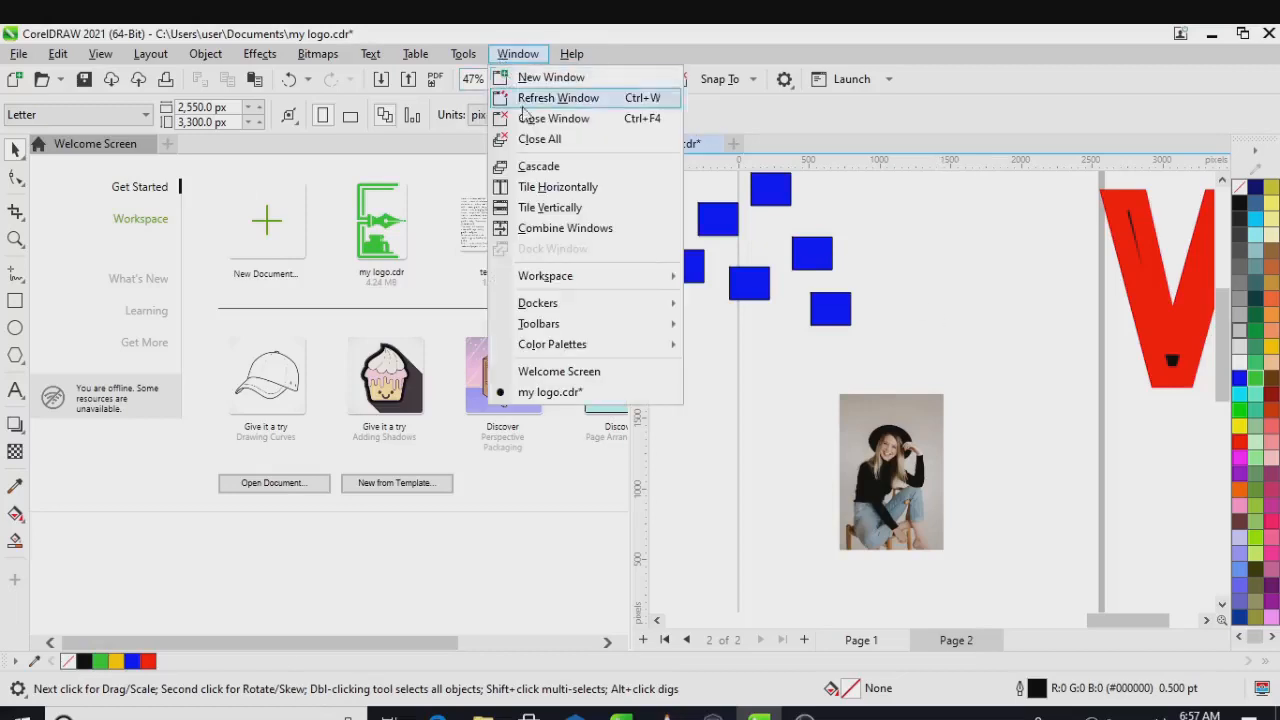
click(548, 230)
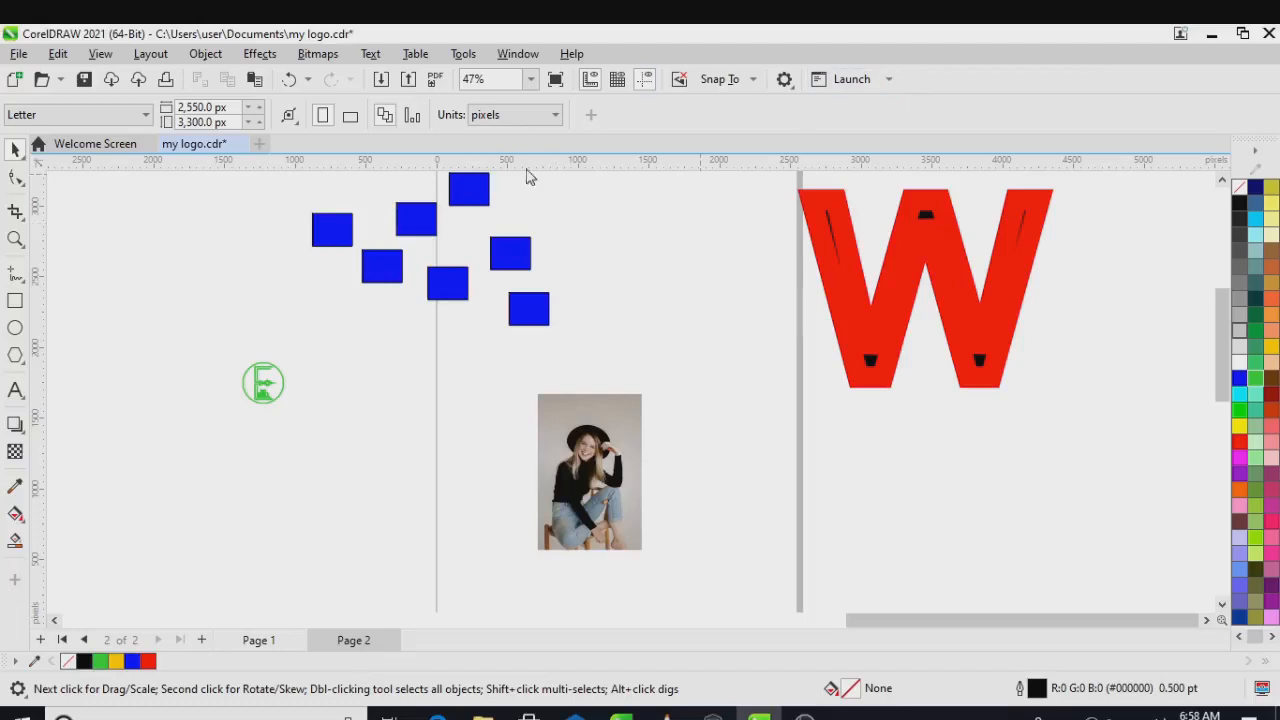
right_click(793, 163)
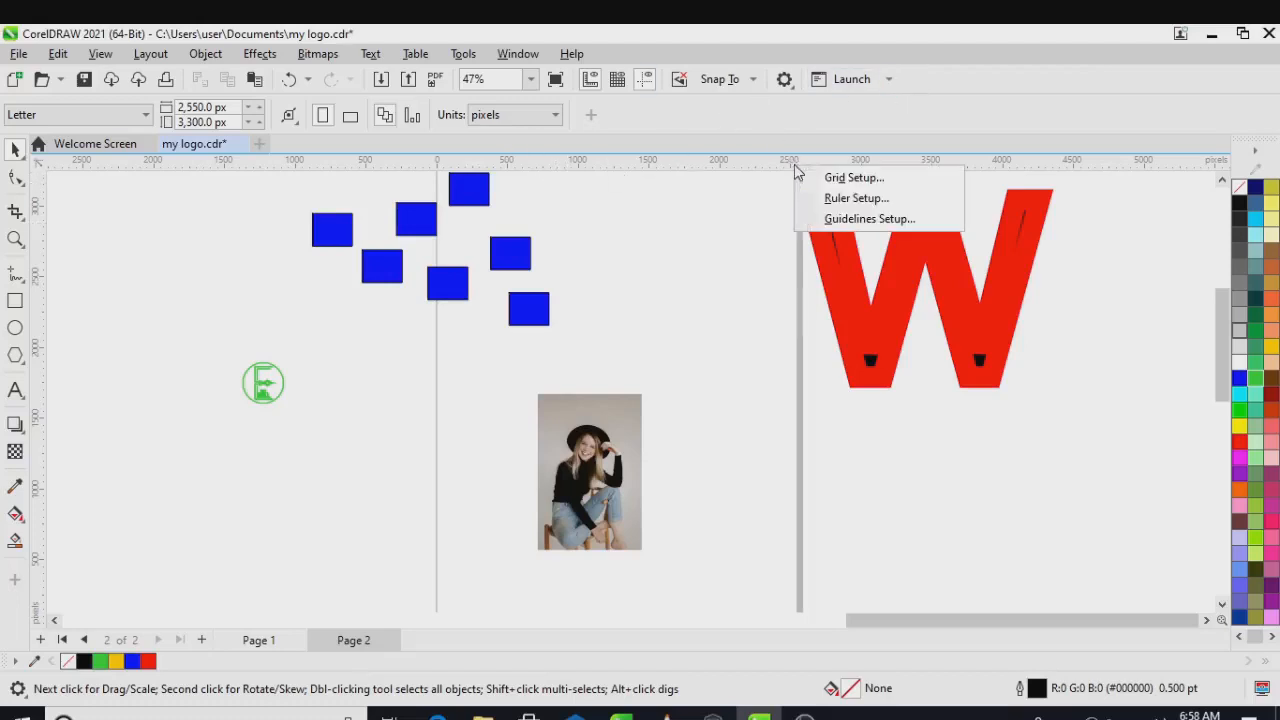
click(732, 131)
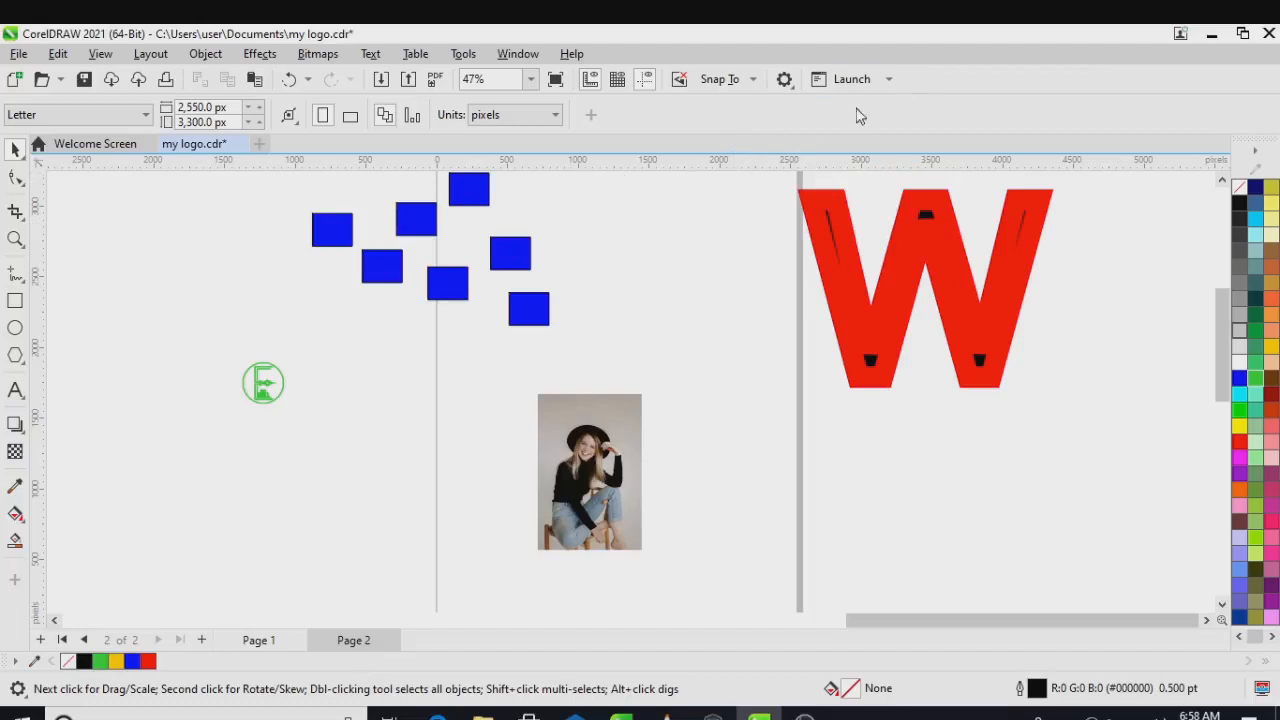
Switch the workspace to the Illustration specialty layout.
click(518, 54)
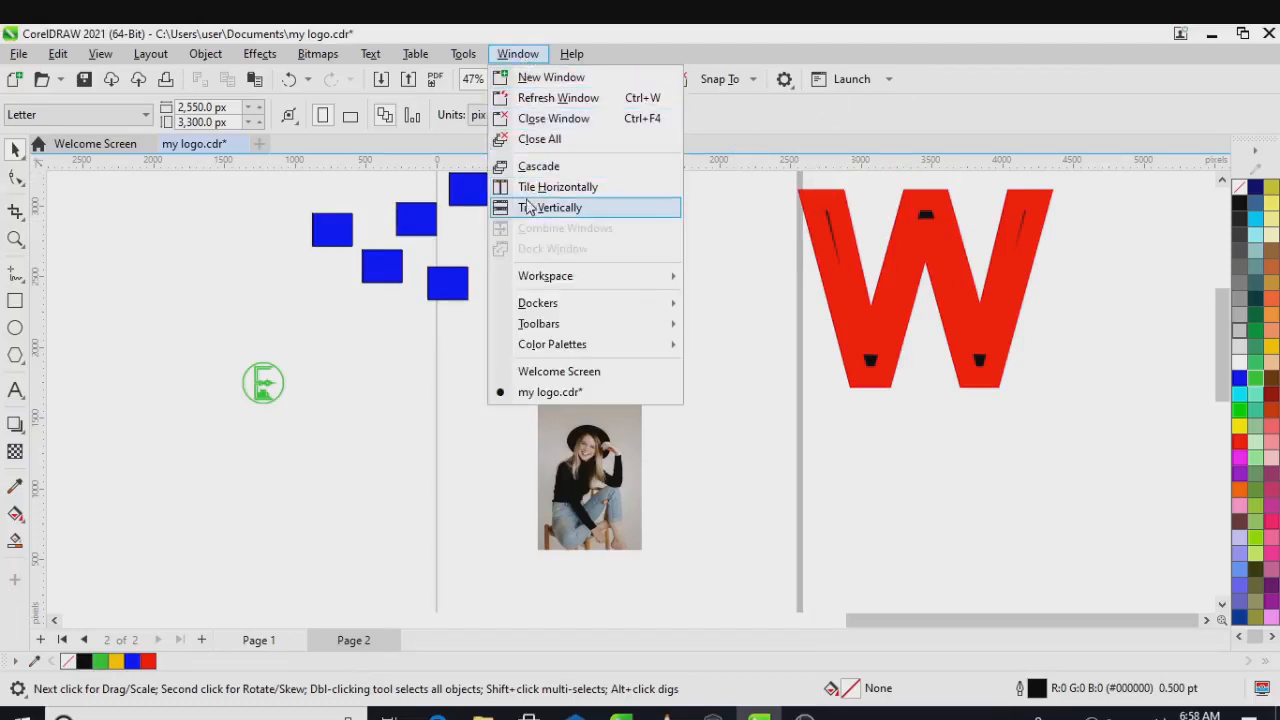
mouse_move(566, 284)
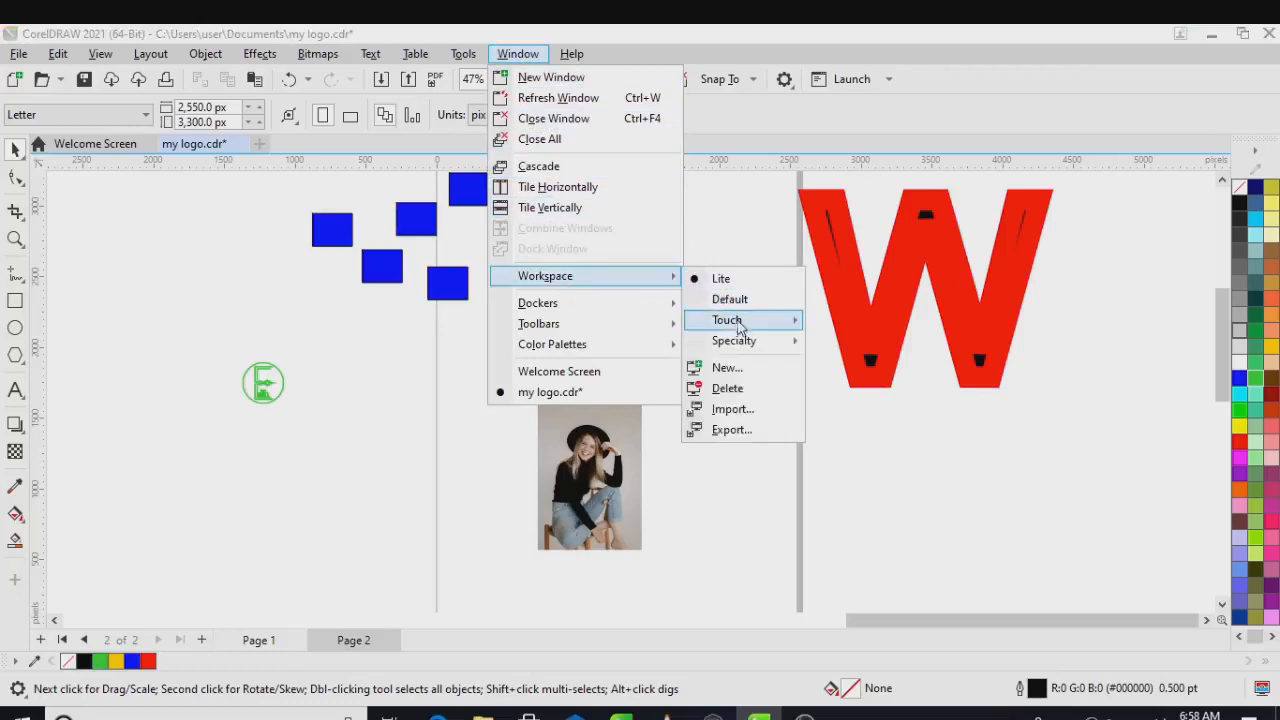
mouse_move(742, 330)
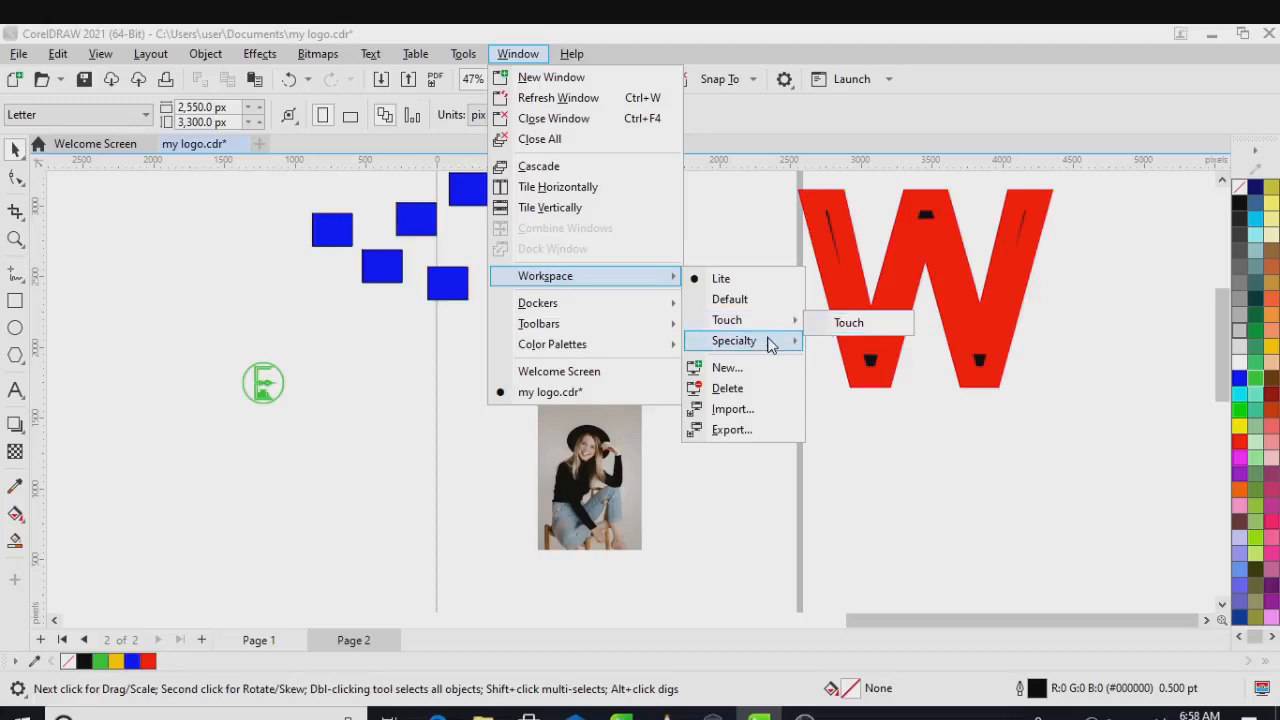
mouse_move(771, 345)
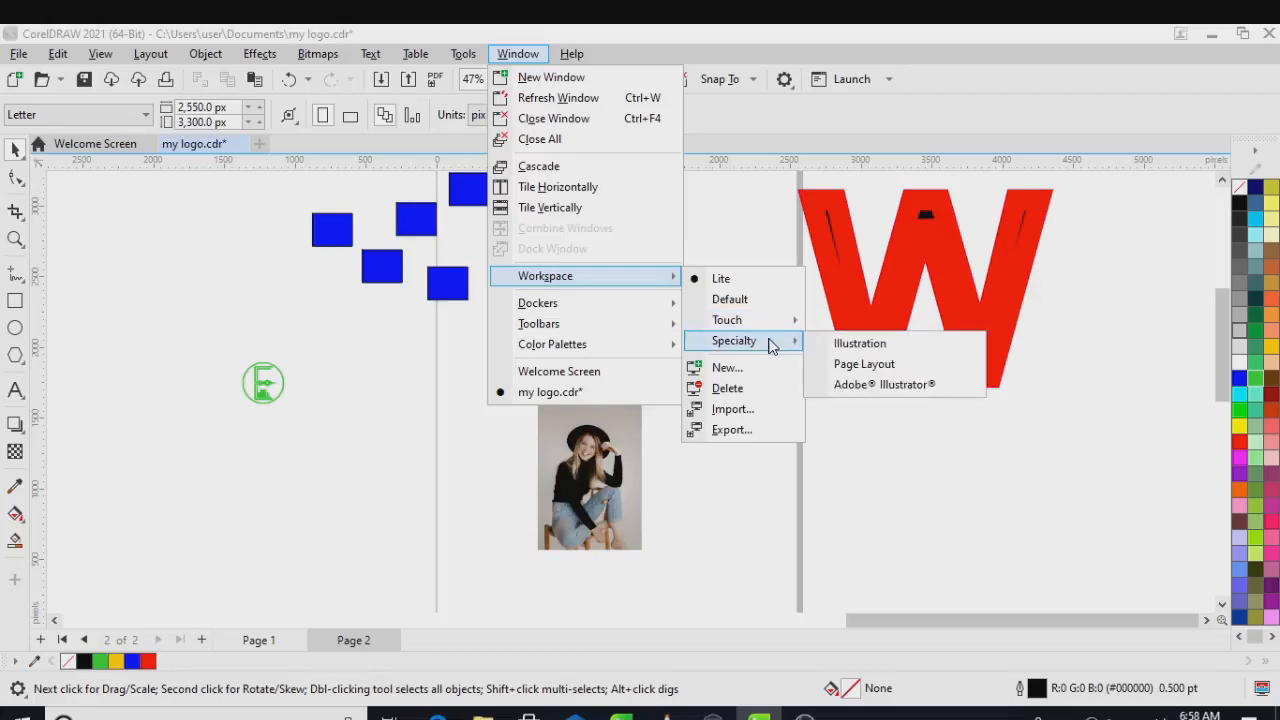
click(830, 346)
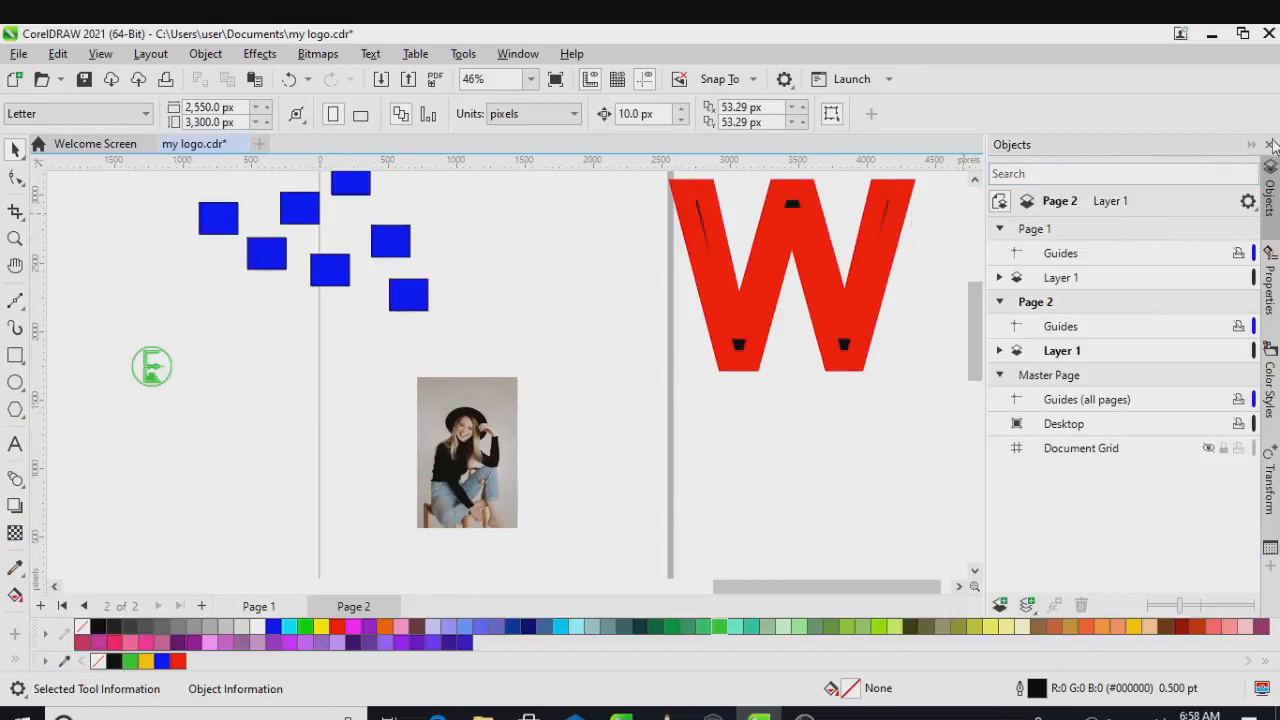
Switch the workspace back to Lite.
click(517, 53)
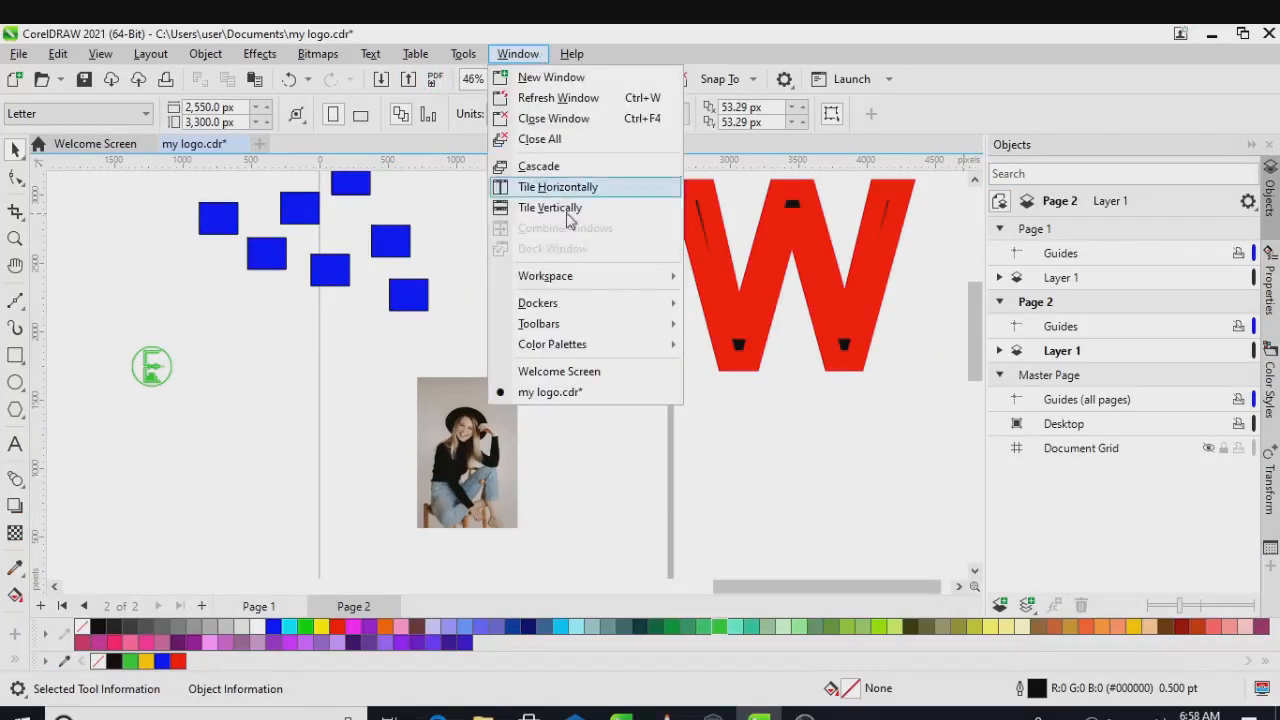
mouse_move(612, 280)
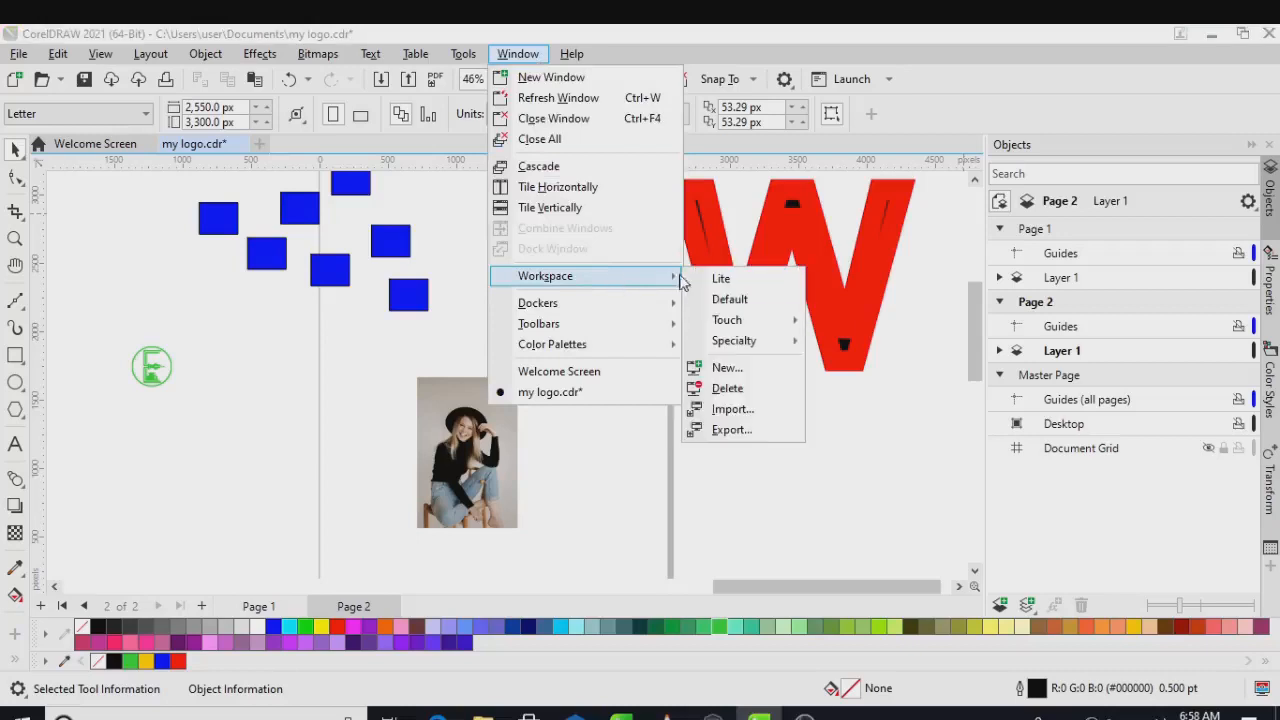
click(737, 284)
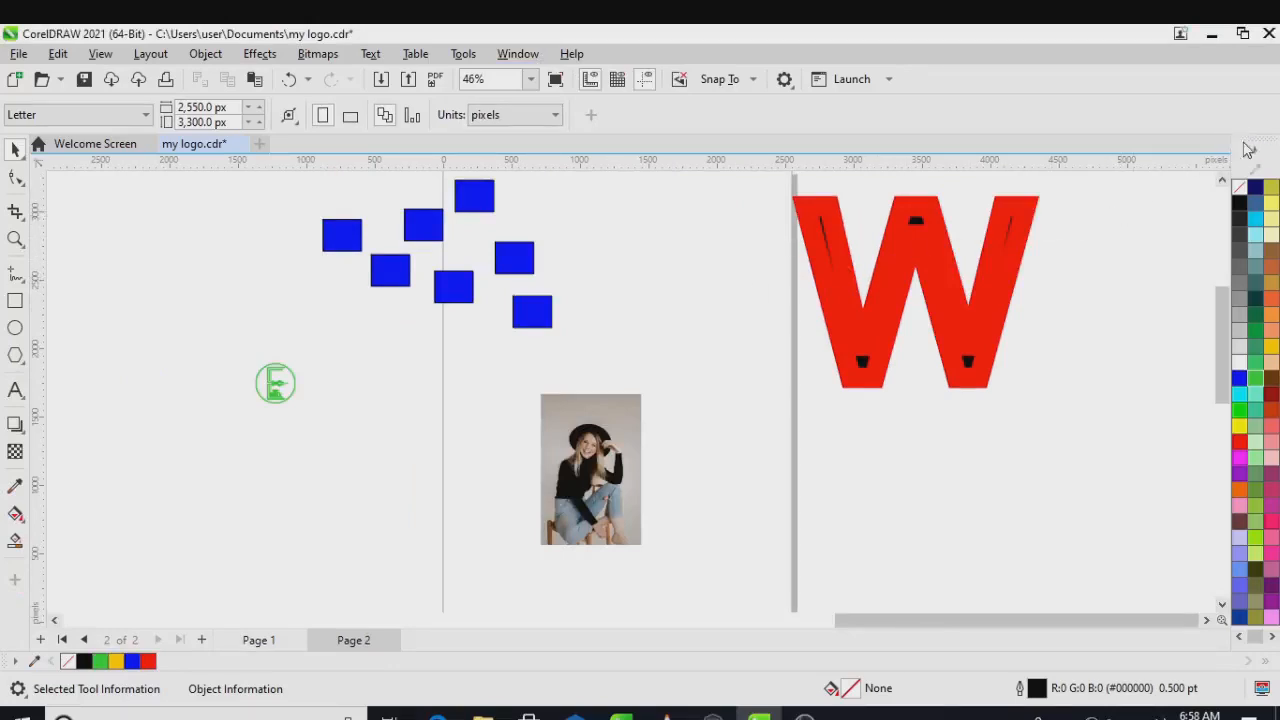
Undock the default color palette, dock it horizontally below the property bar, and return it to its original vertical placement.
drag(1252, 152, 1248, 157)
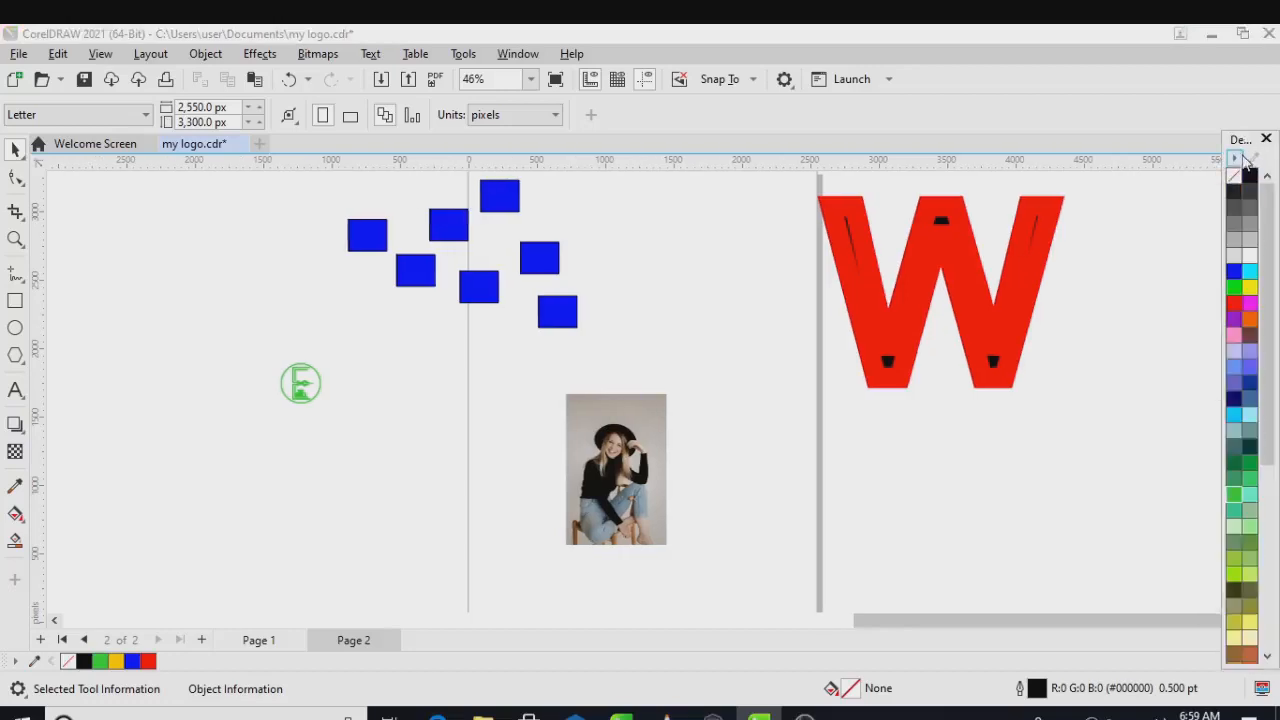
mouse_move(1243, 155)
mouse_down()
mouse_move(1246, 171)
mouse_move(1252, 148)
mouse_up()
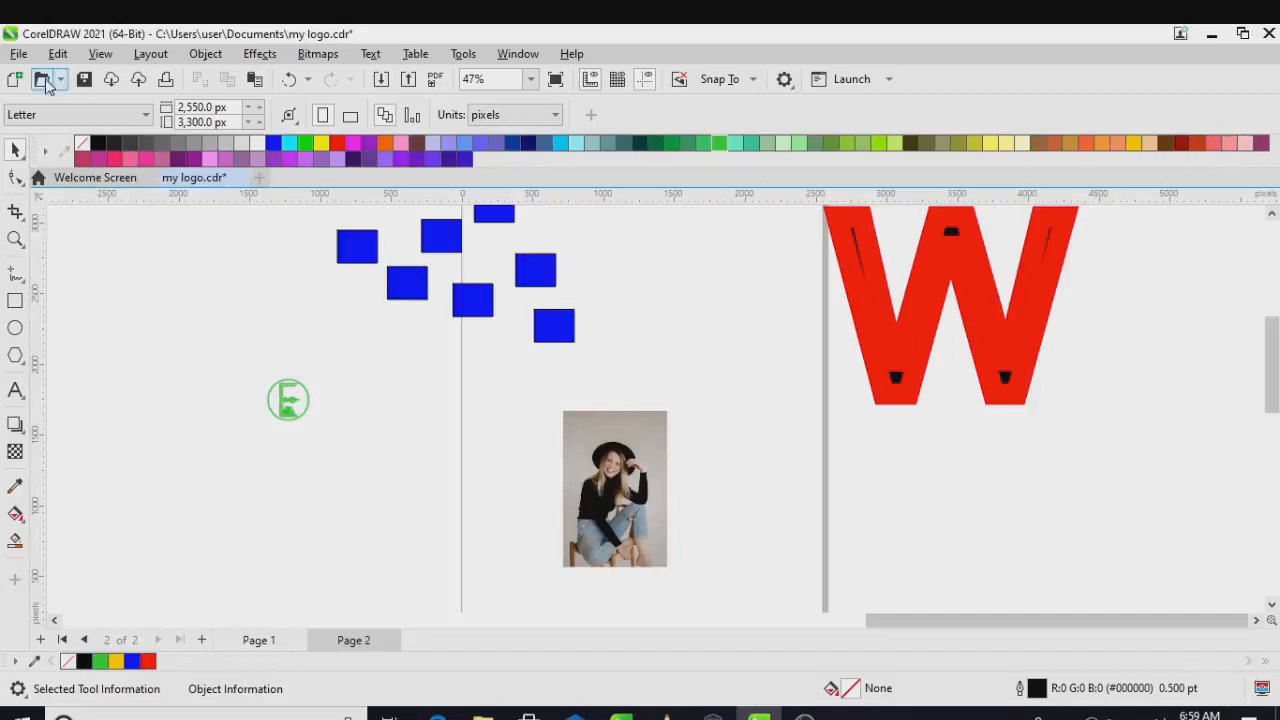
drag(33, 145, 582, 211)
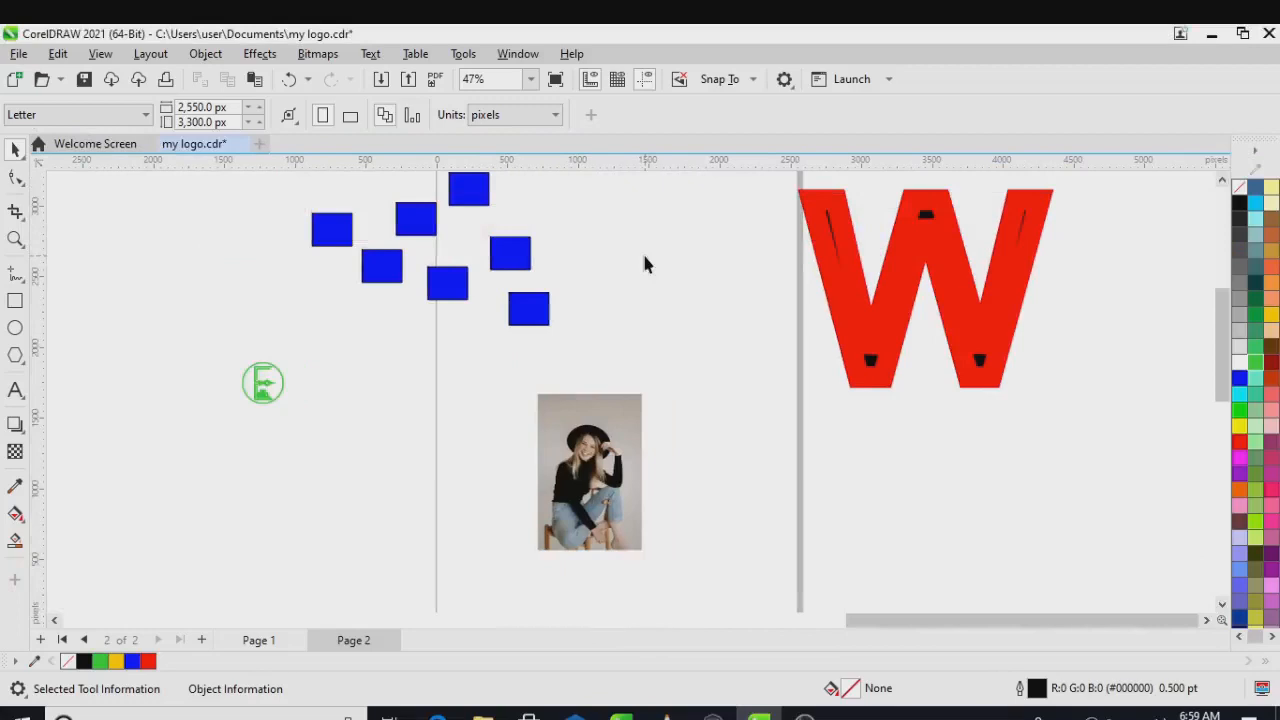
click(512, 54)
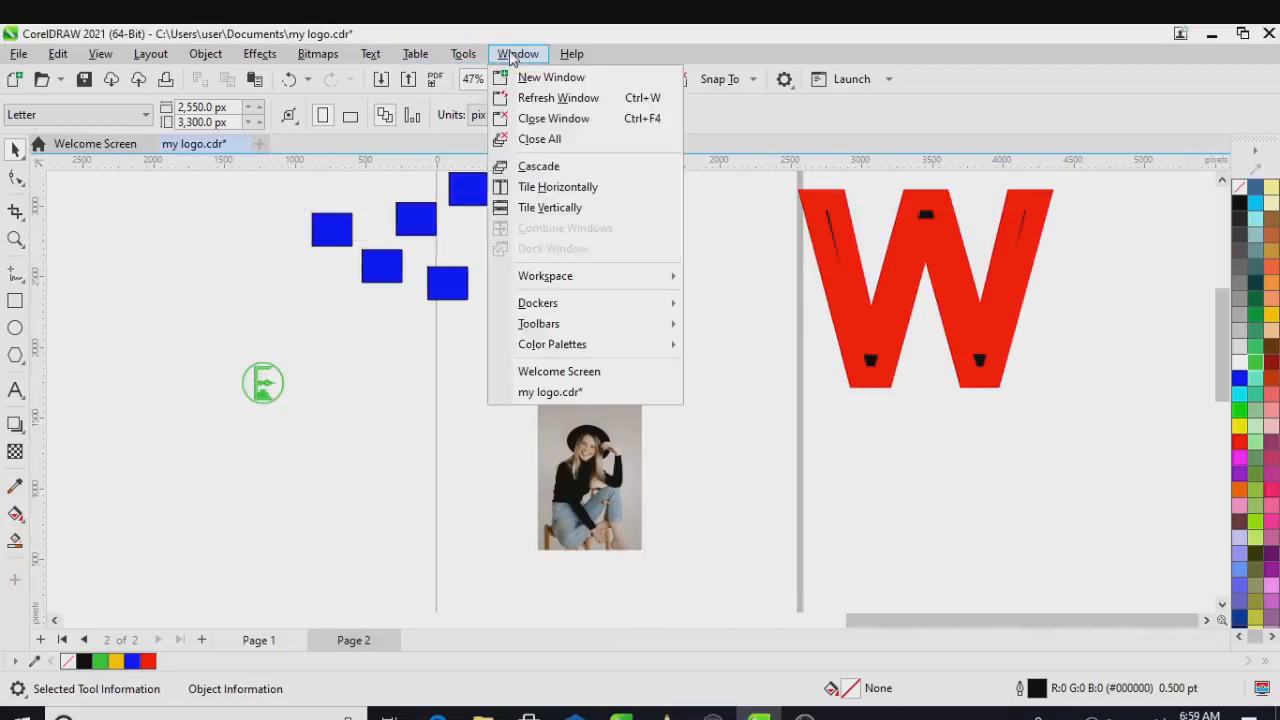
mouse_move(648, 304)
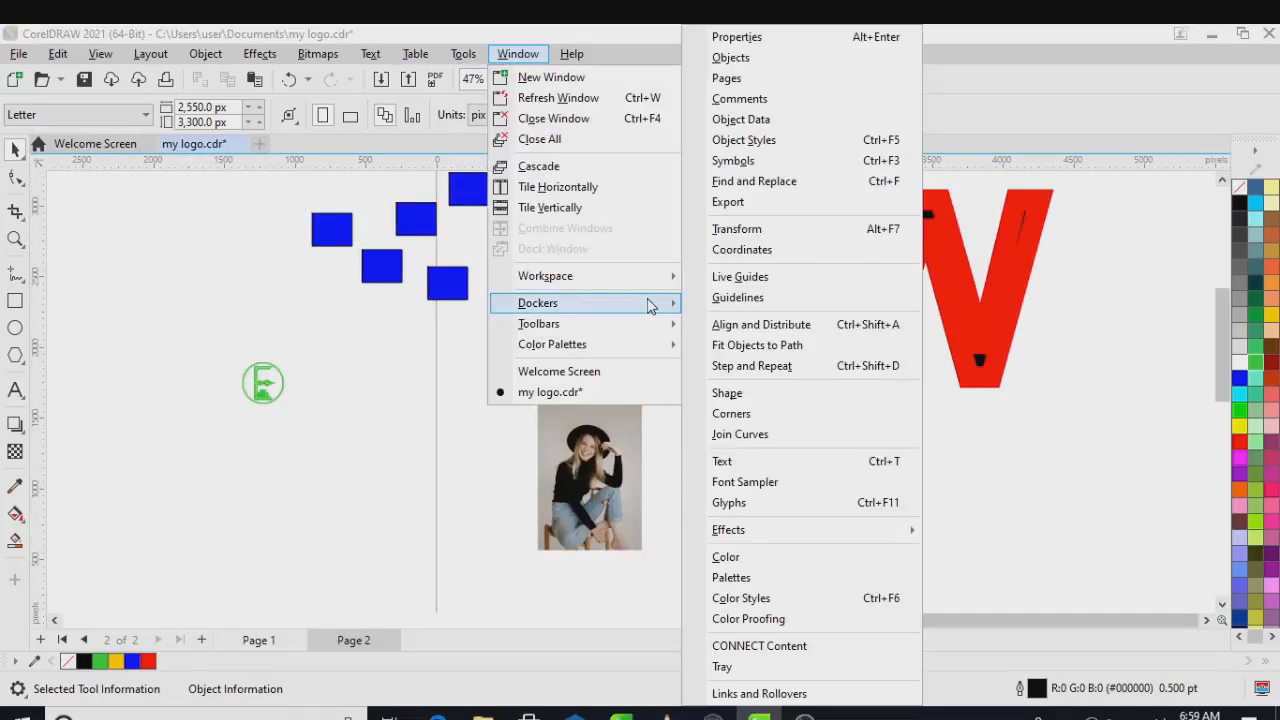
click(1087, 214)
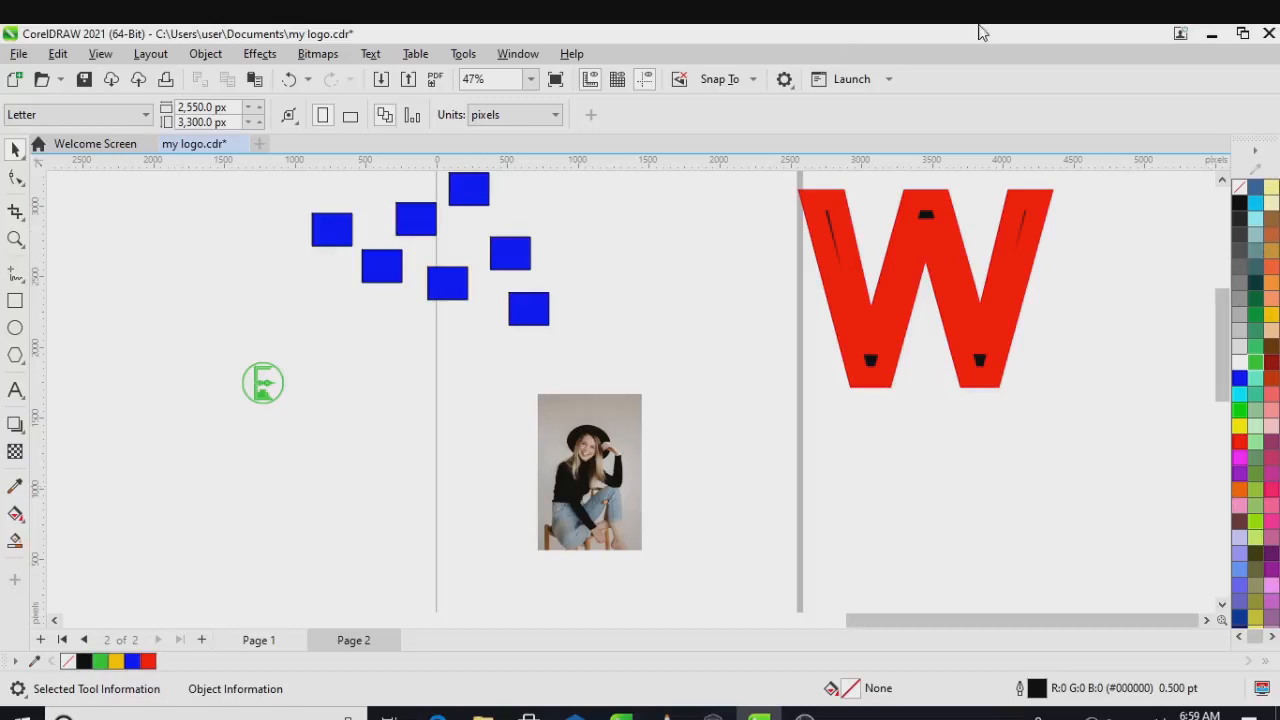
click(463, 56)
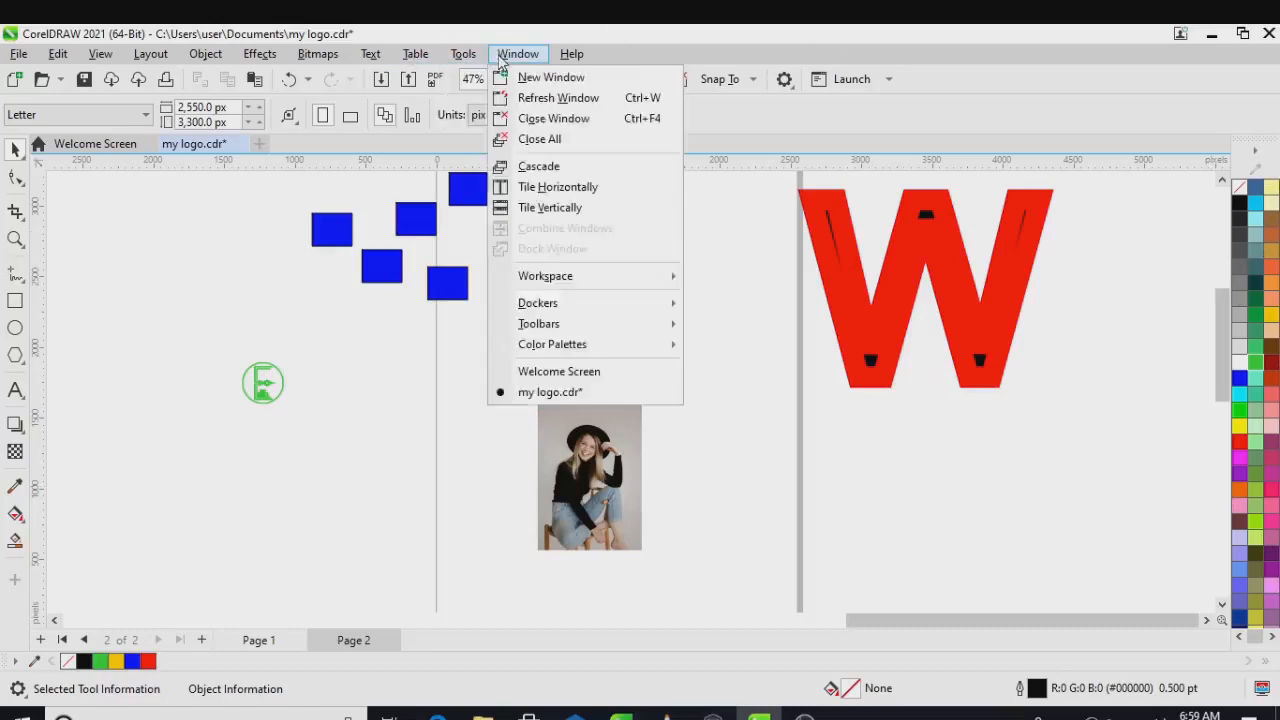
mouse_move(525, 58)
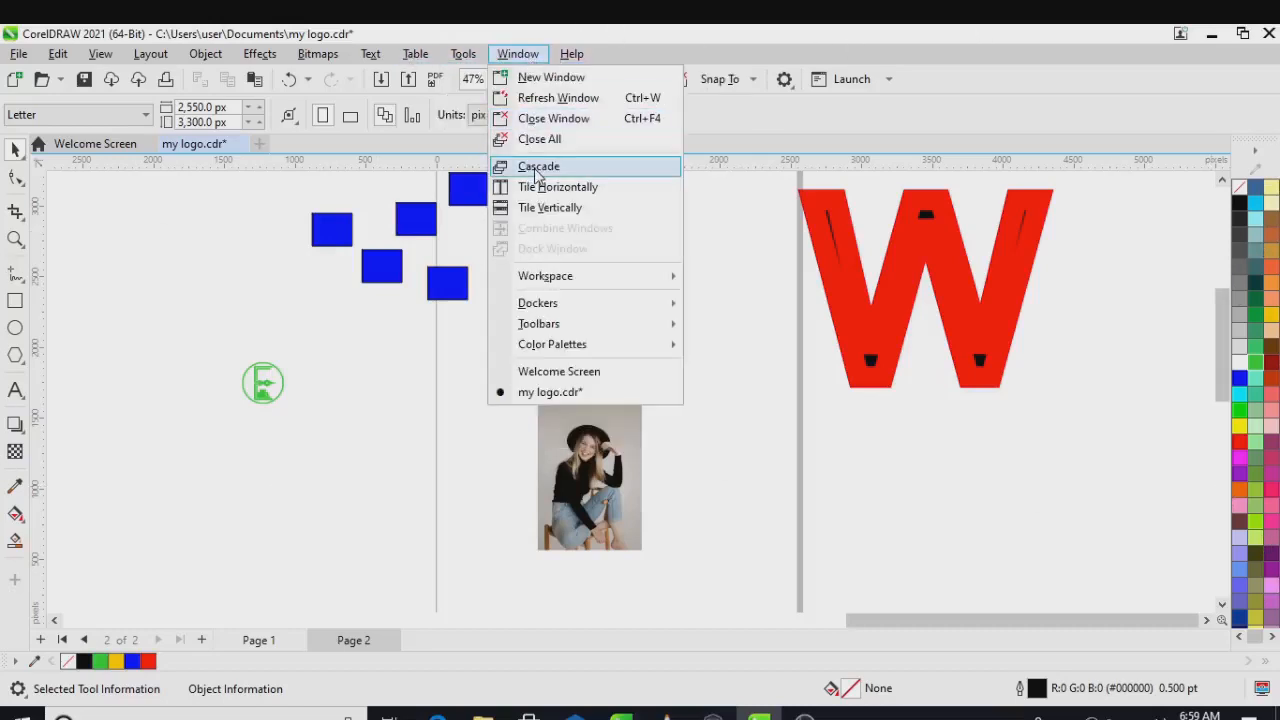
Open the Glyphs docker and set its font to Wingdings 2.
mouse_move(580, 303)
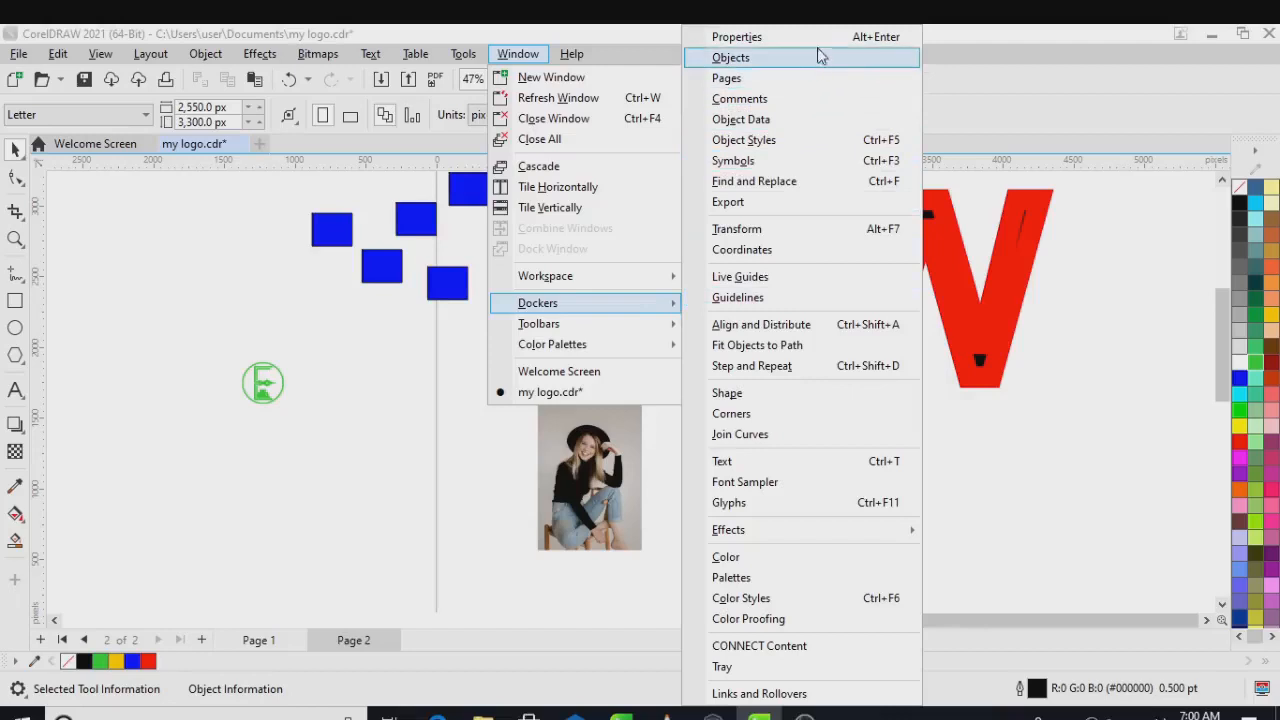
click(855, 505)
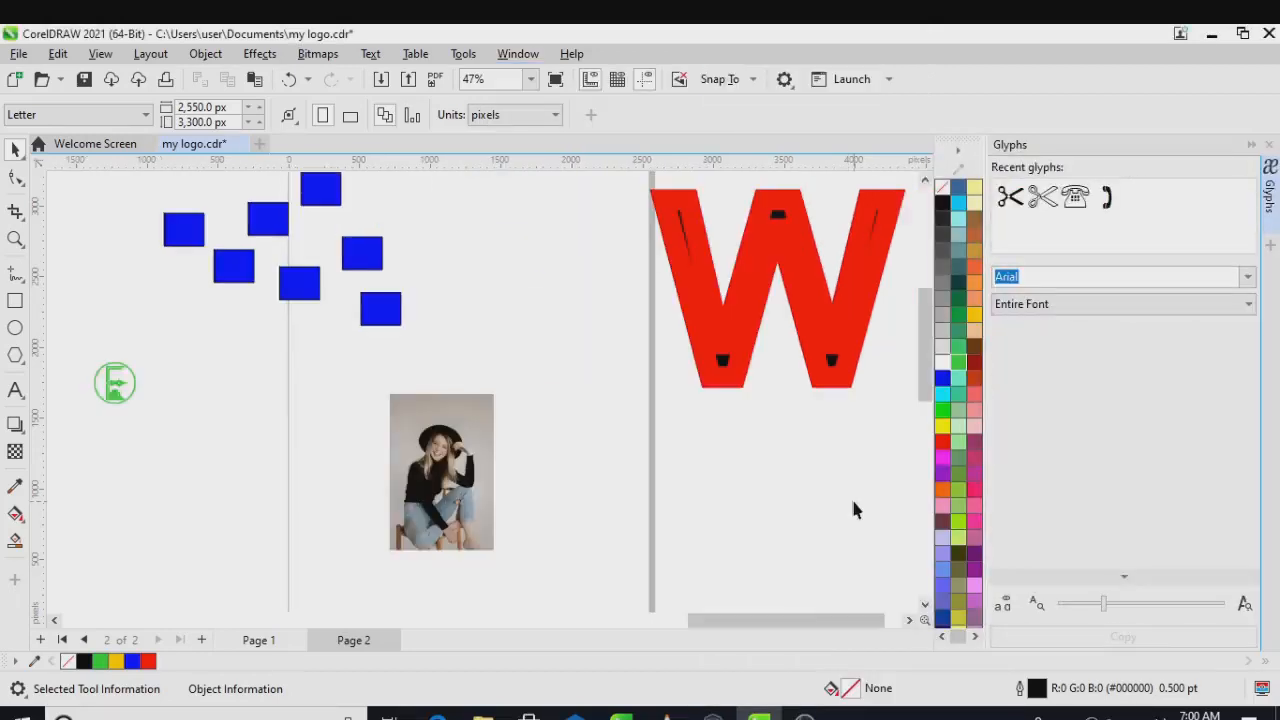
scroll(1150, 345, down, 1)
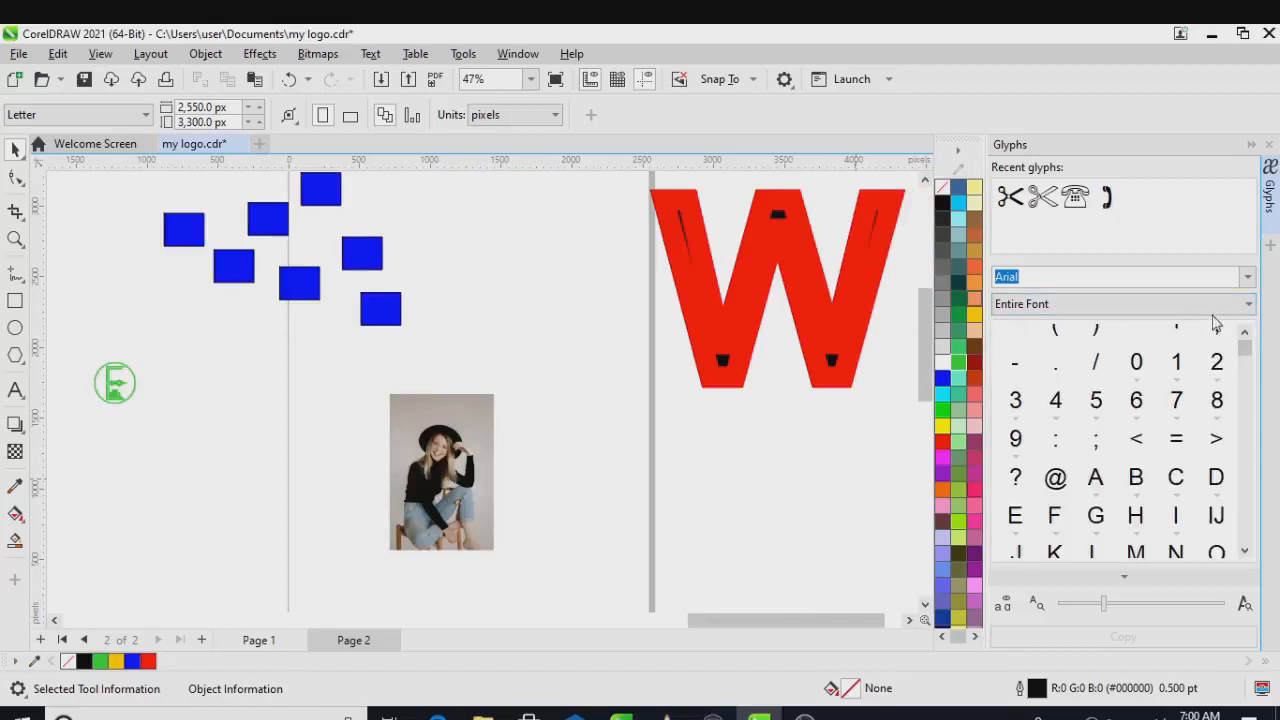
click(1247, 280)
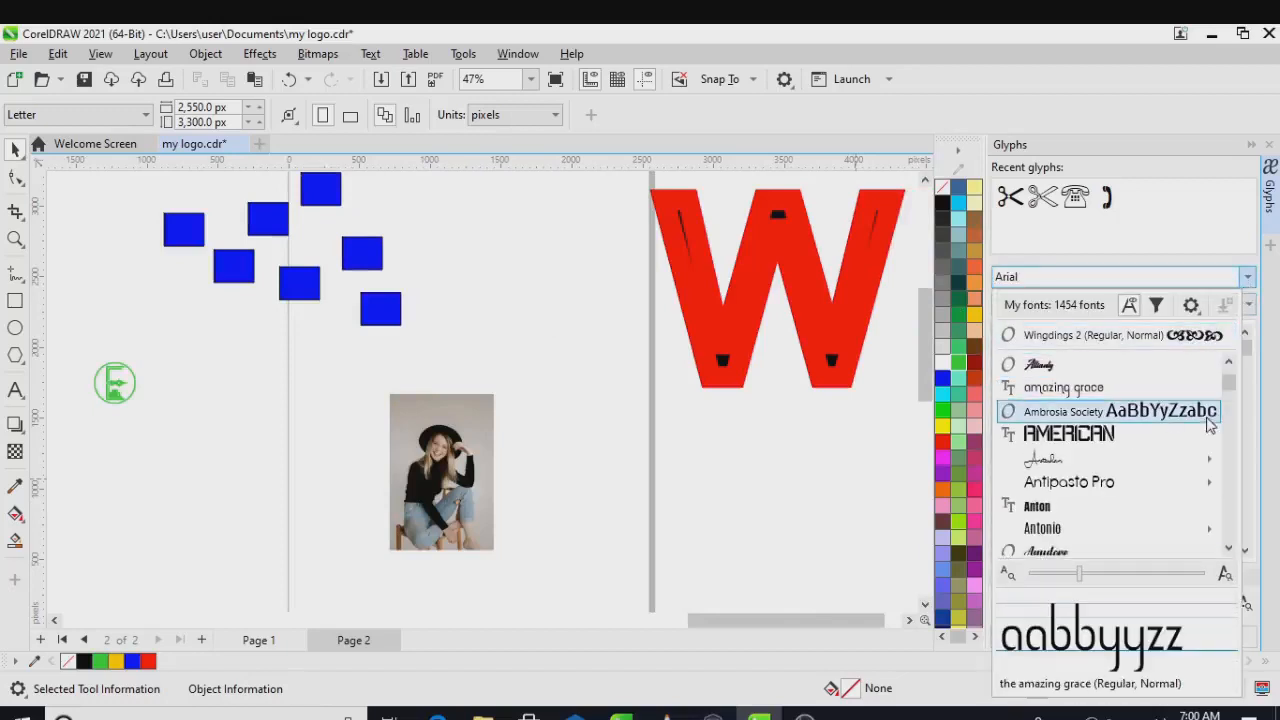
click(1174, 340)
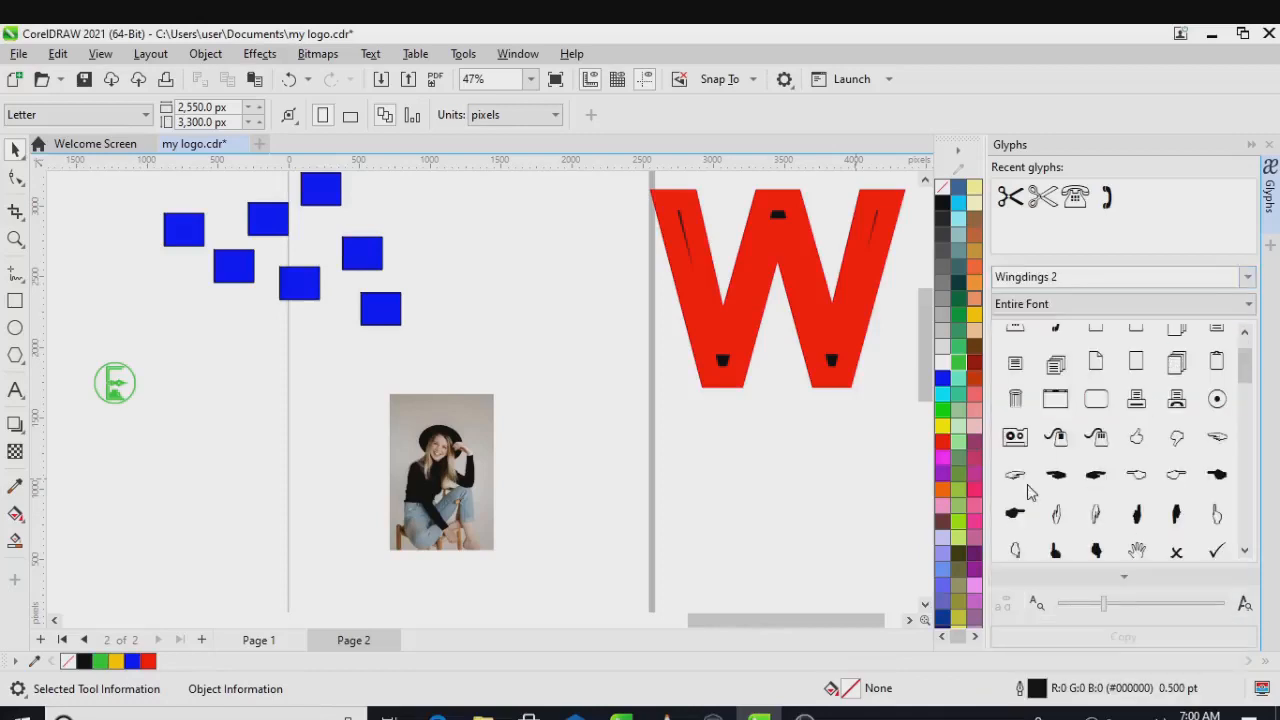
Place the Wingdings 2 telephone handset glyph below the red W and enlarge it to about 137 by 359 px.
scroll(1136, 462, up, 2)
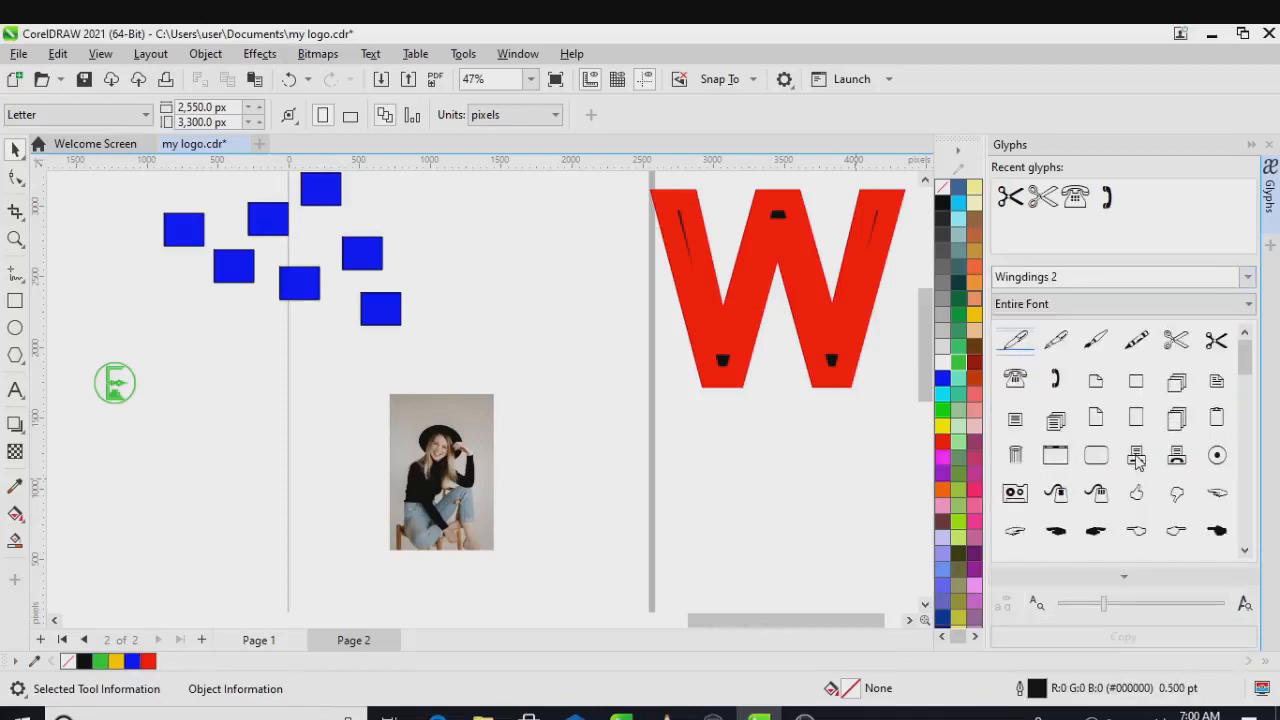
click(1058, 389)
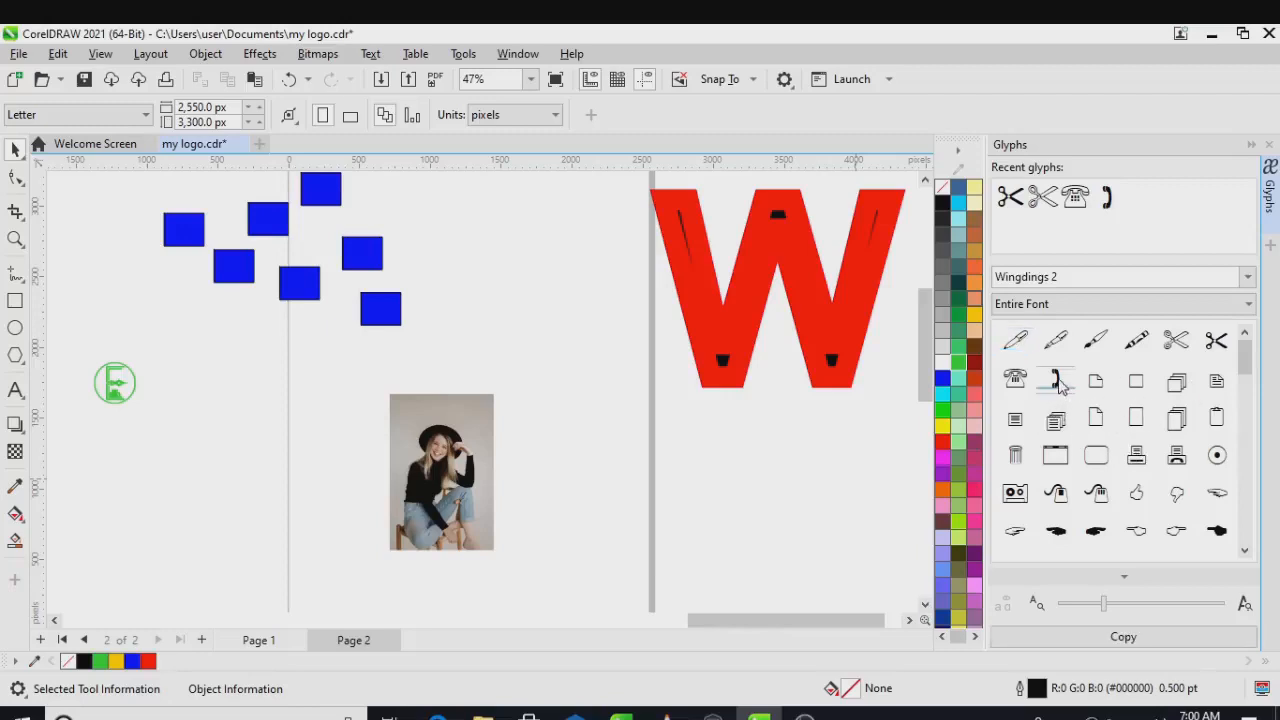
click(1249, 279)
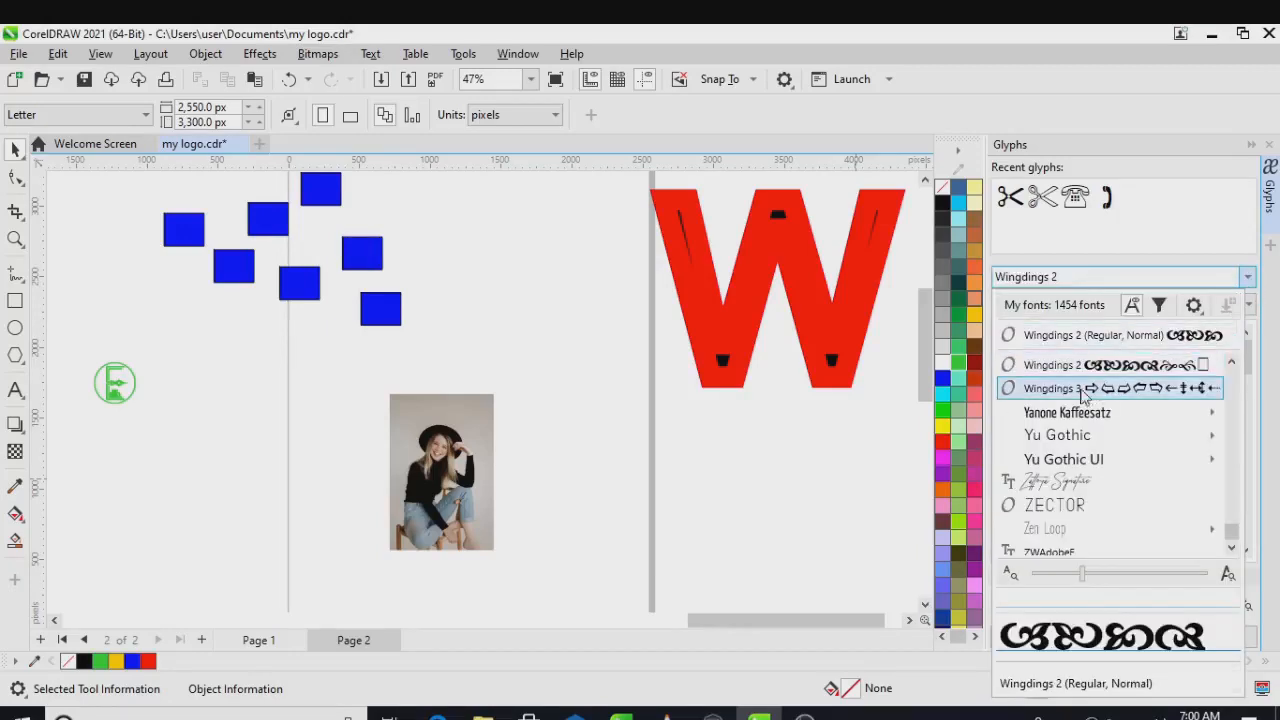
click(1090, 340)
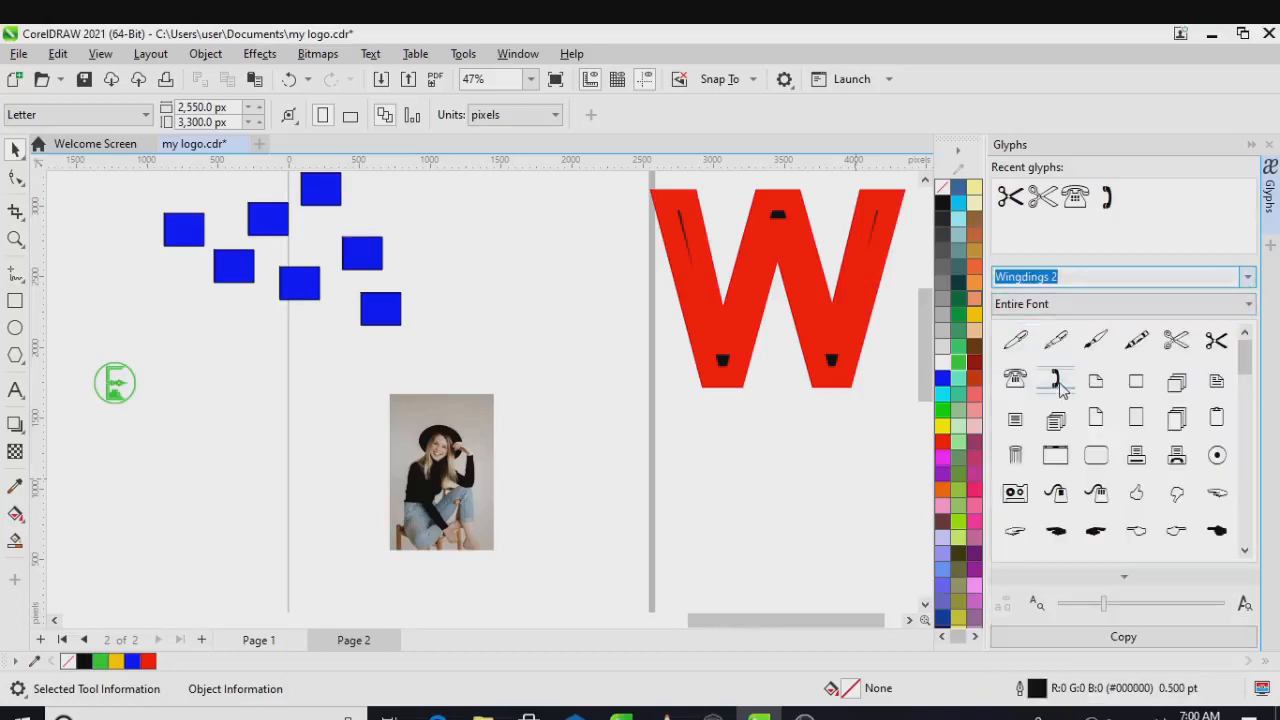
drag(1060, 388, 757, 460)
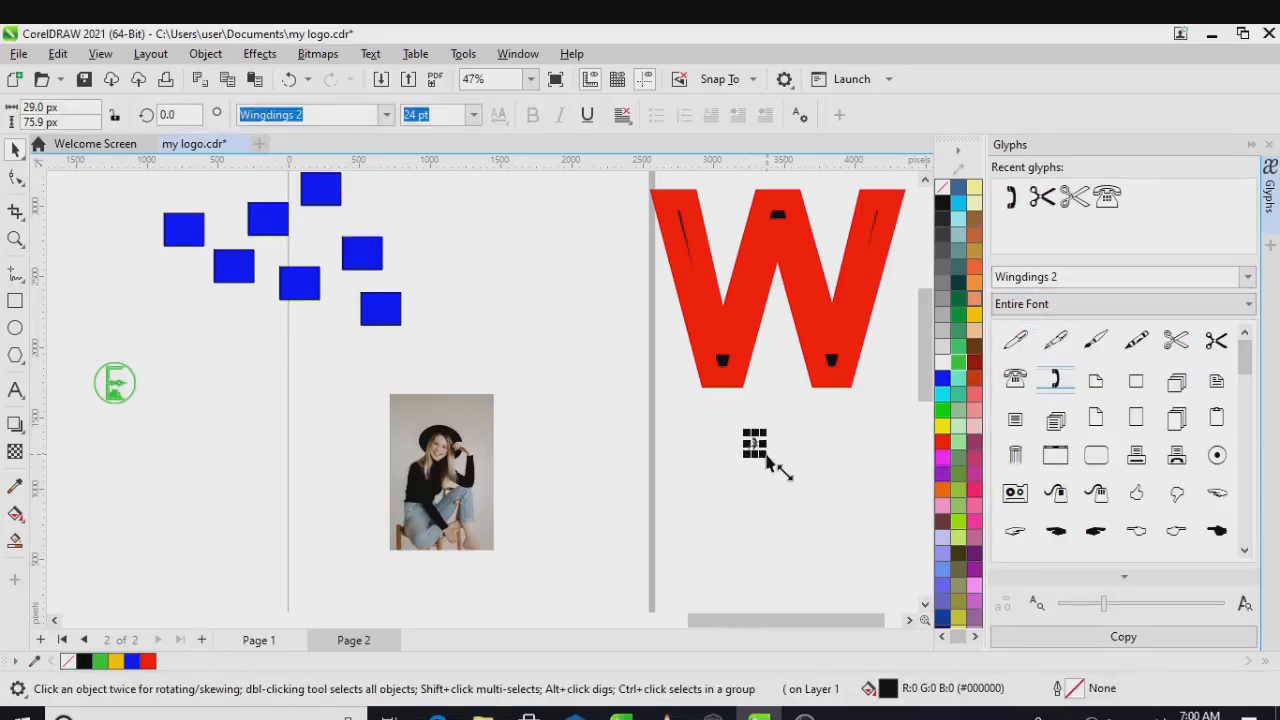
drag(767, 456, 853, 495)
click(778, 461)
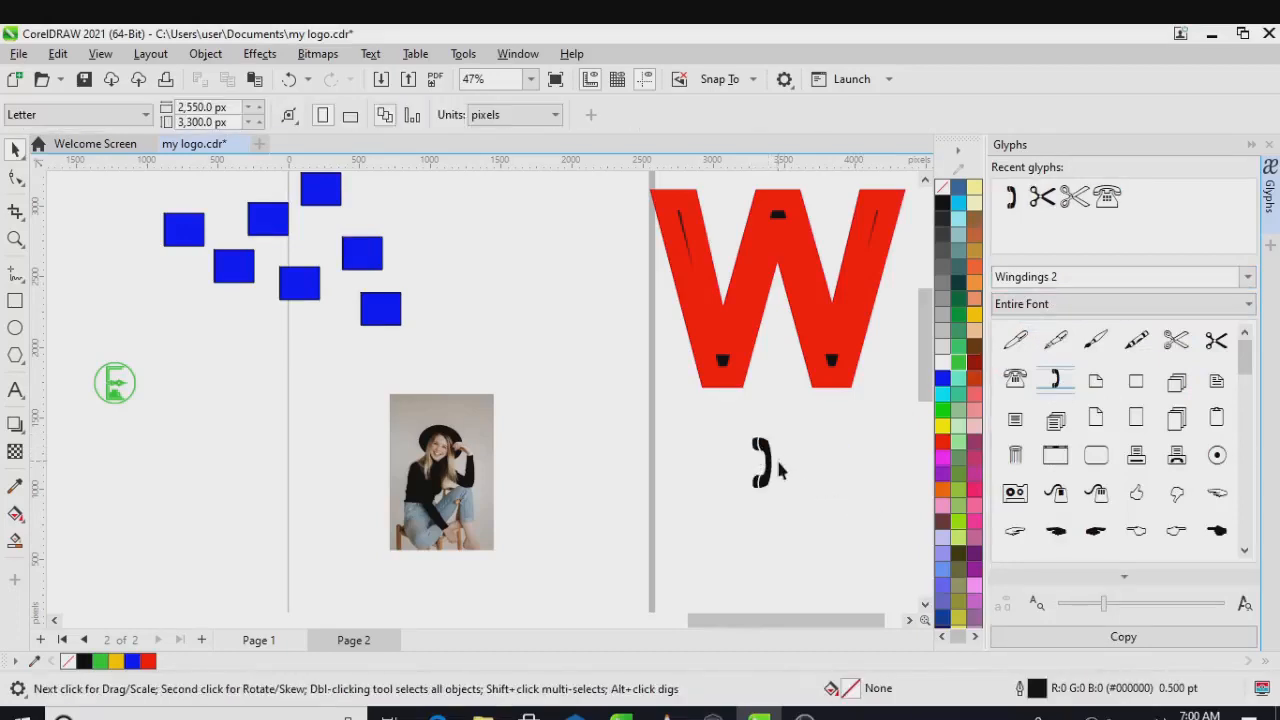
Fill the handset glyph below the W with light green (#99FF99).
click(962, 412)
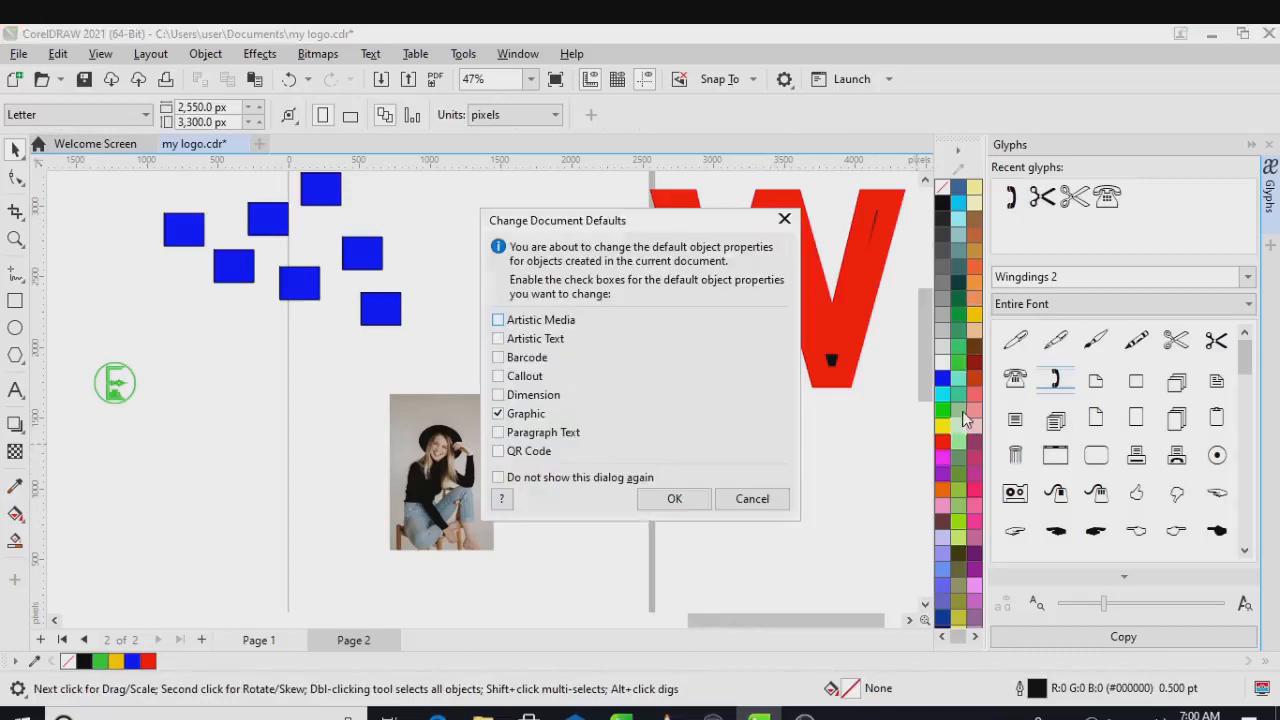
click(784, 219)
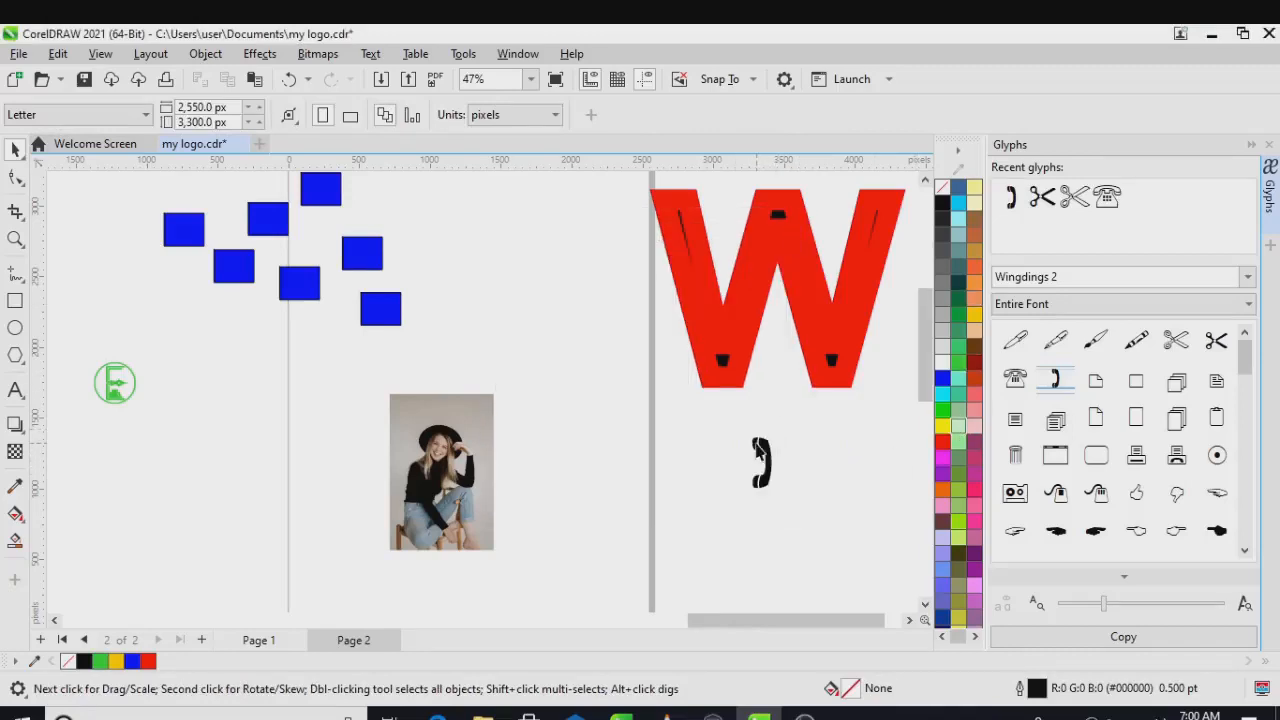
click(760, 452)
click(958, 425)
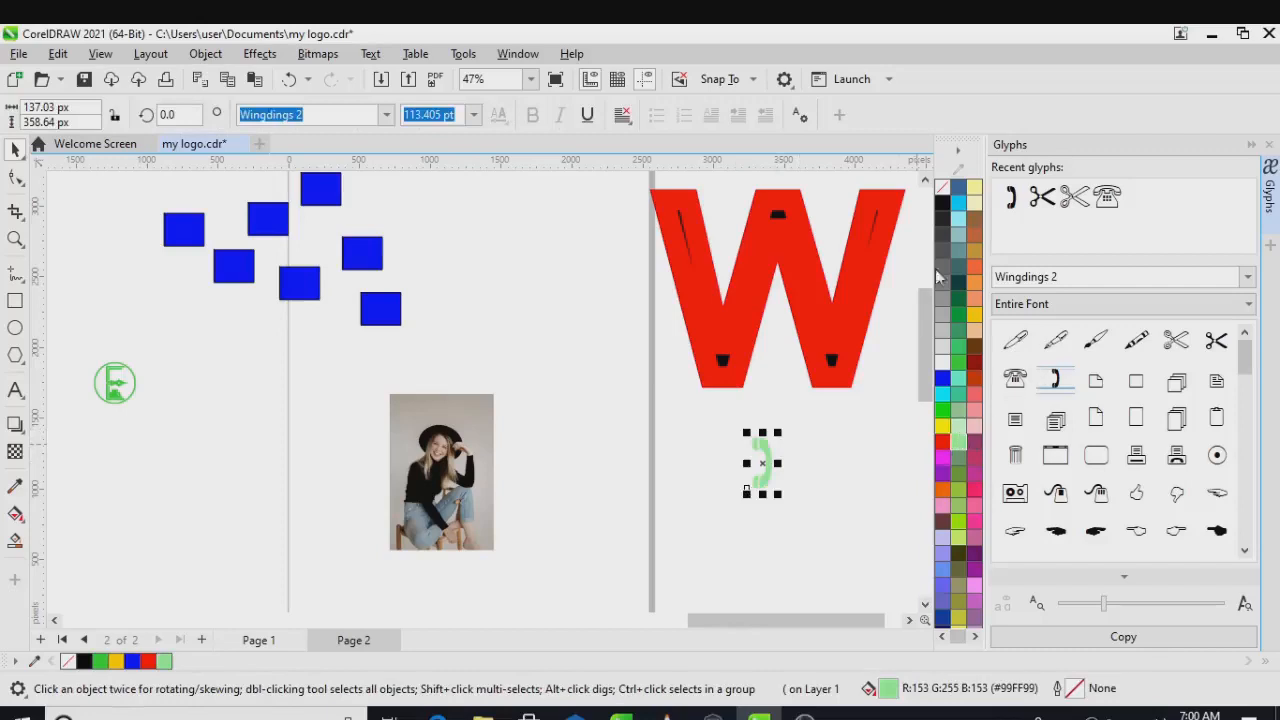
Look through the list of available toolbars and close the Glyphs docker.
click(518, 54)
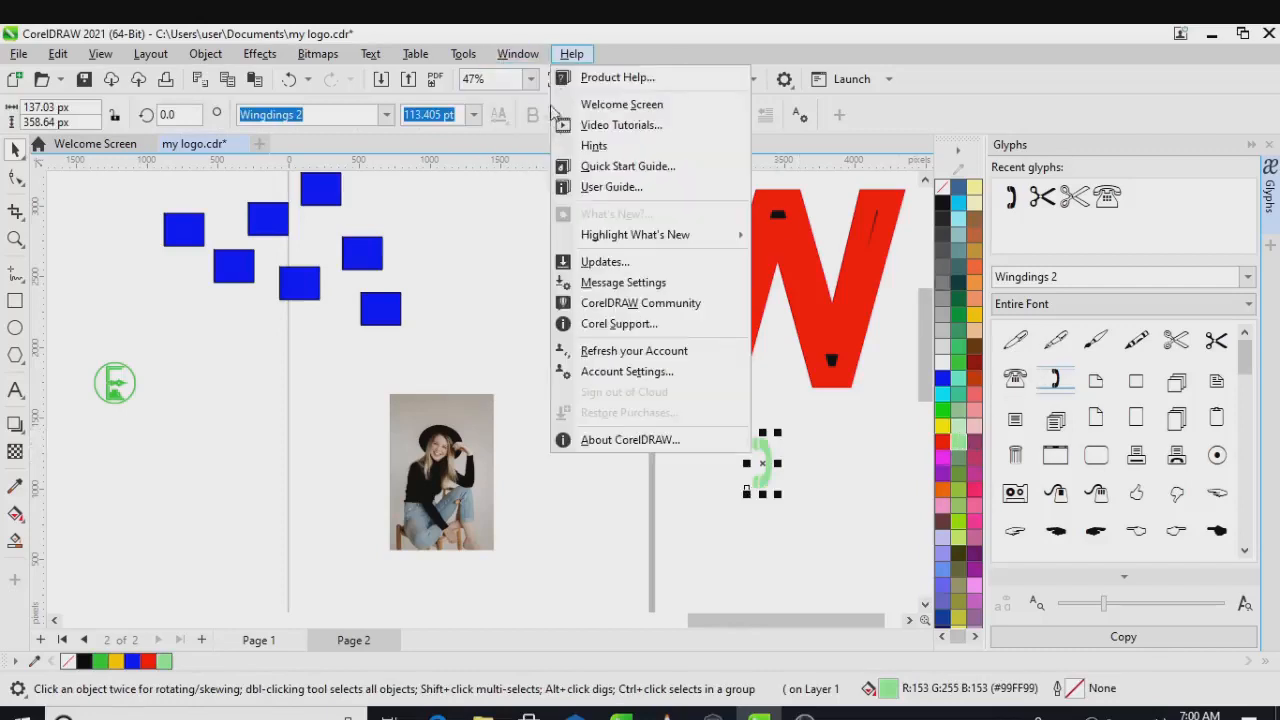
mouse_move(575, 330)
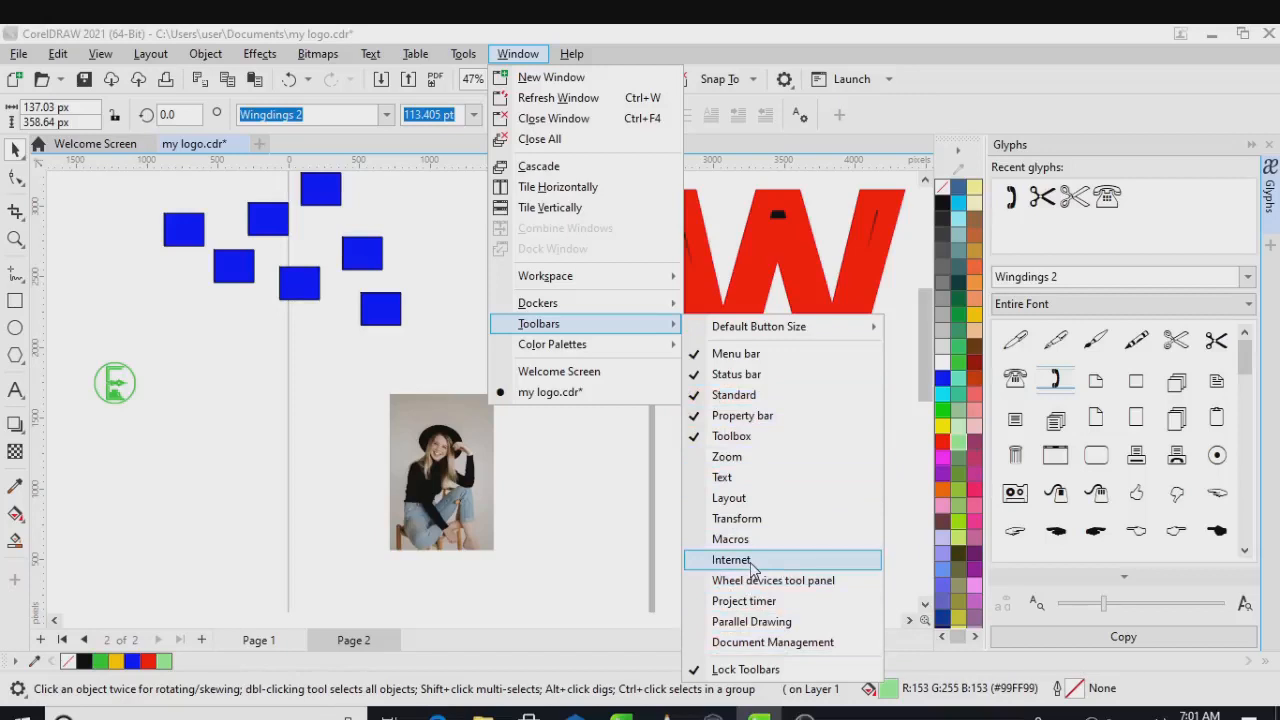
click(643, 457)
click(1269, 145)
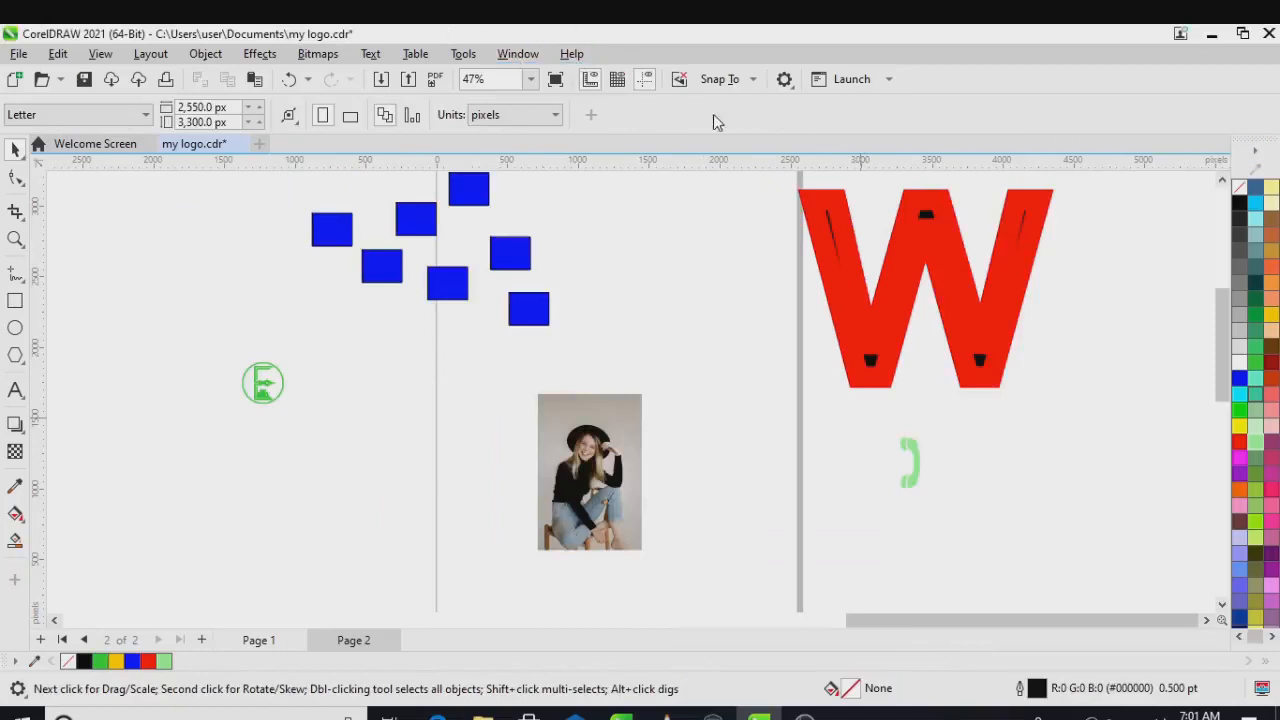
Hide the Toolbox and the property bar.
right_click(982, 82)
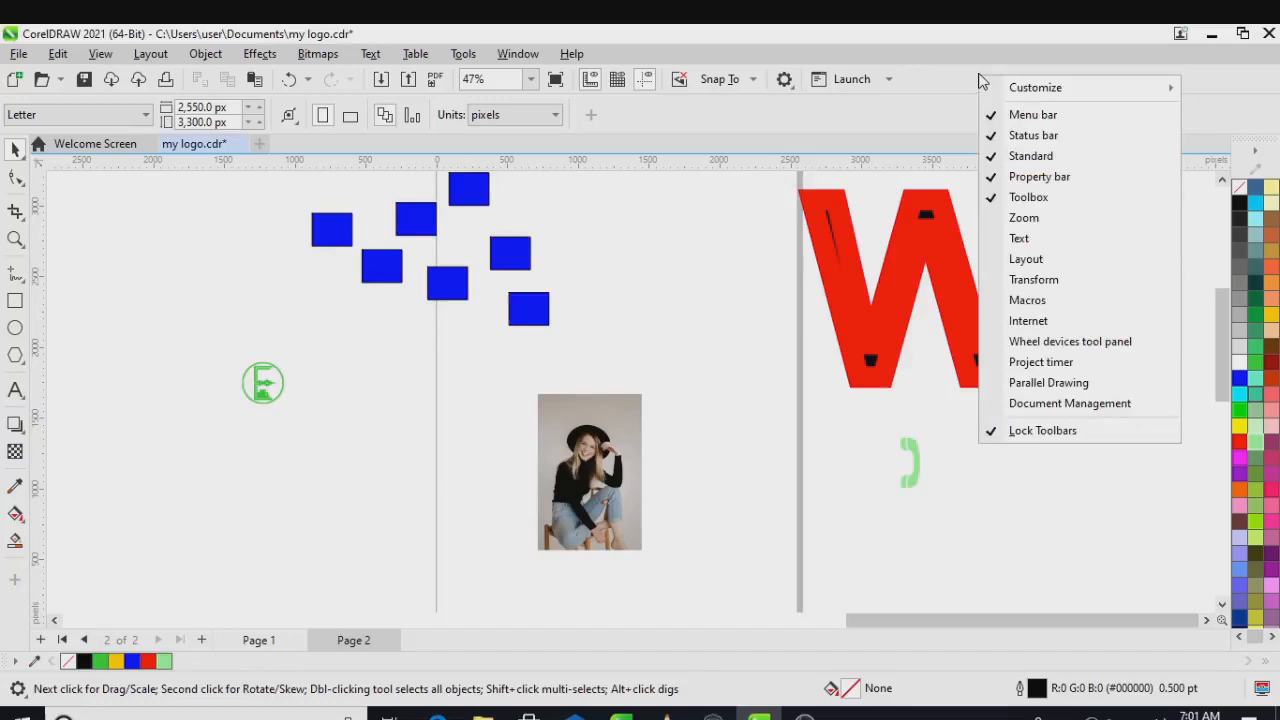
click(1000, 198)
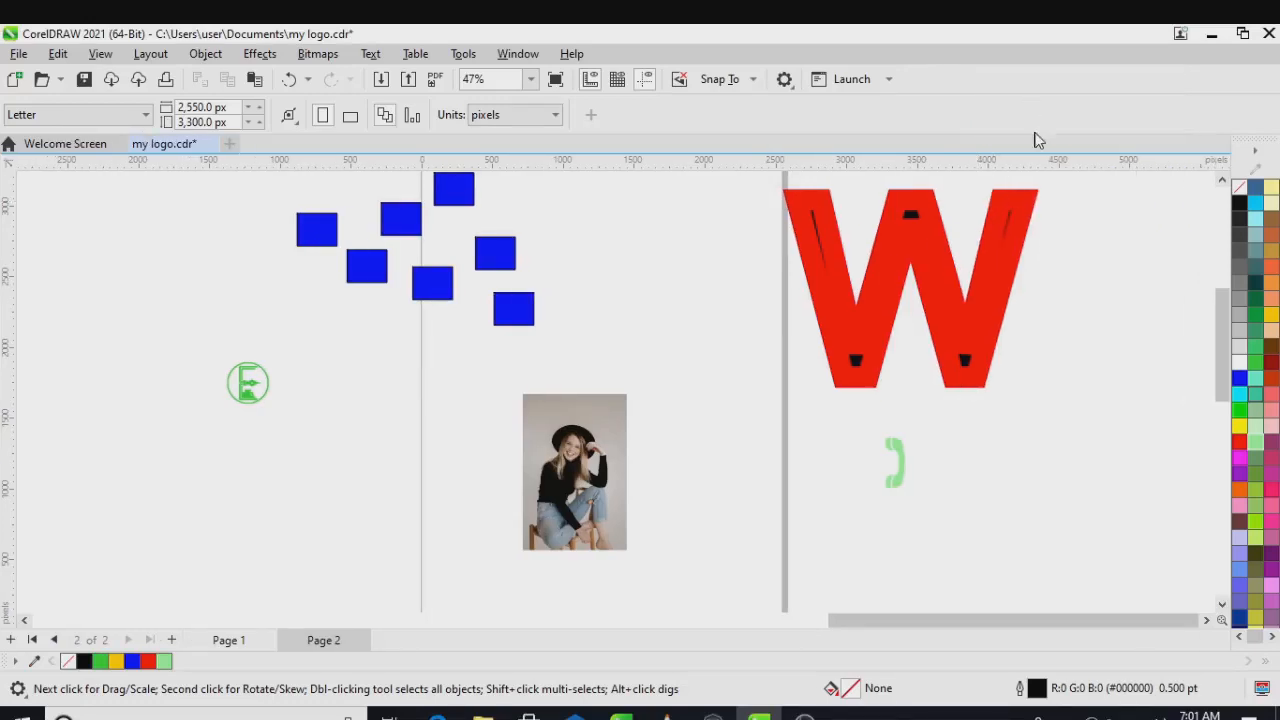
right_click(1031, 53)
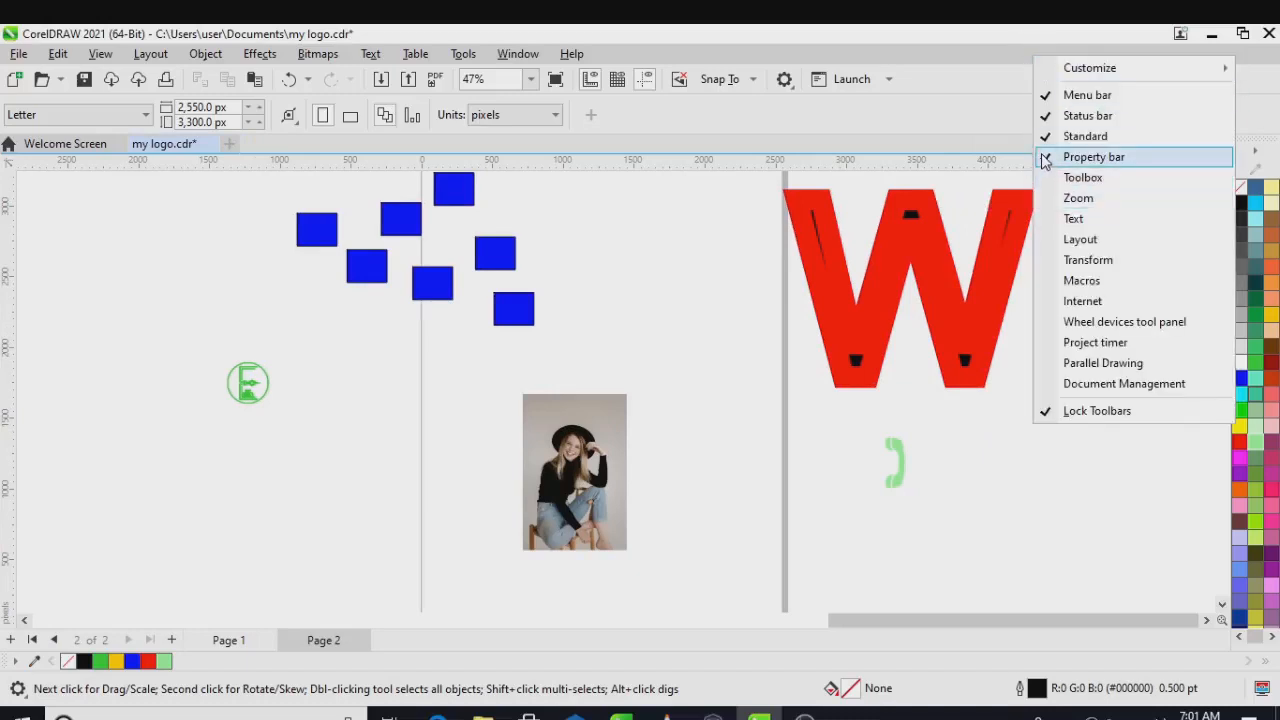
click(1044, 160)
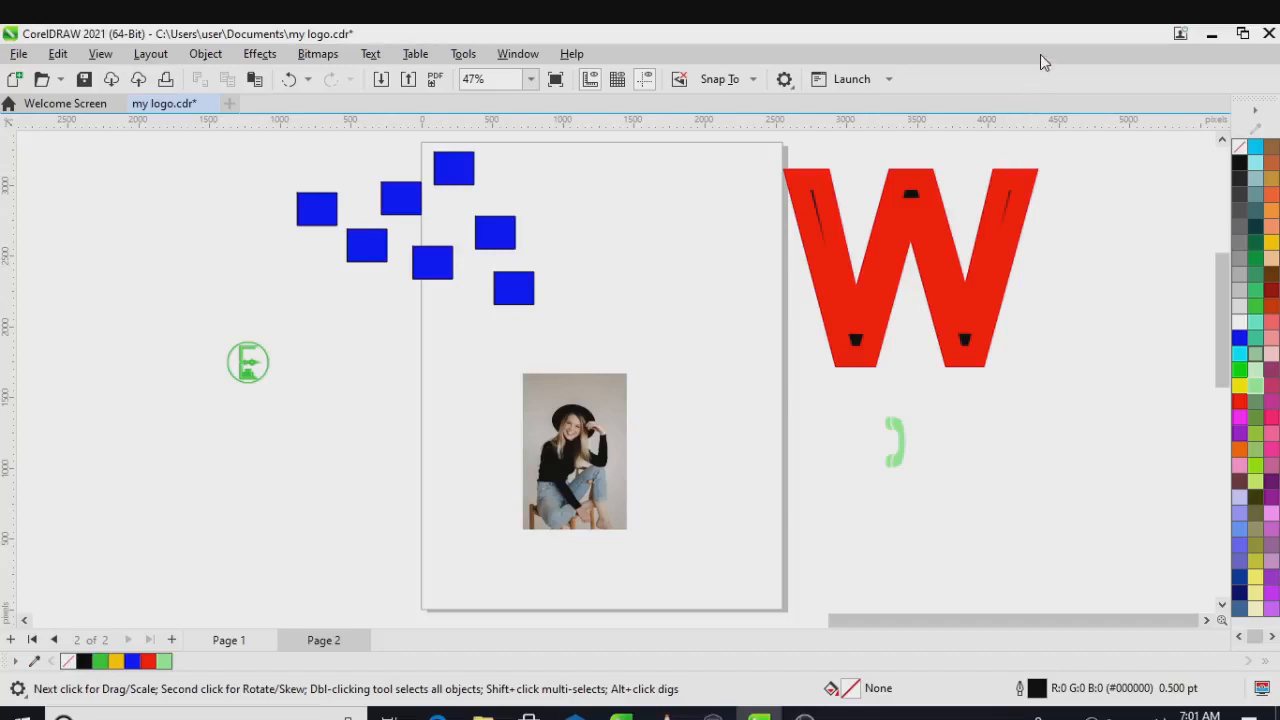
Show the property bar and the Toolbox again.
right_click(1039, 54)
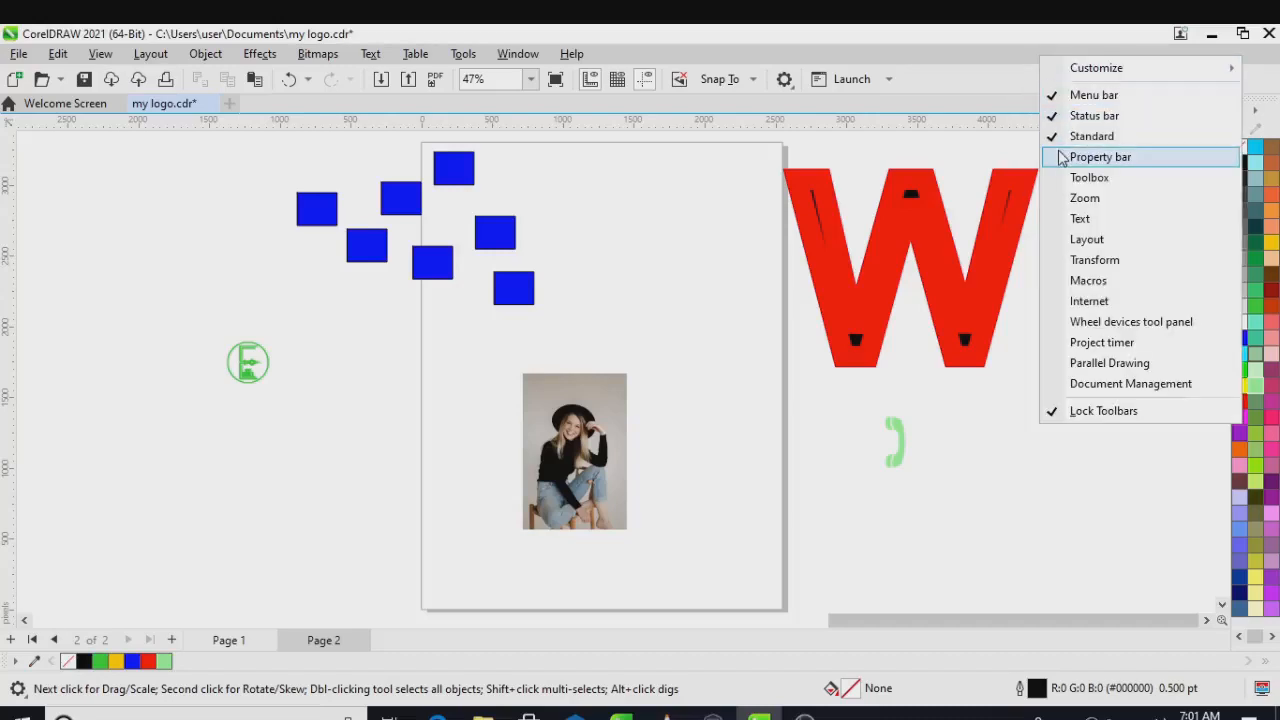
click(1062, 154)
right_click(1038, 94)
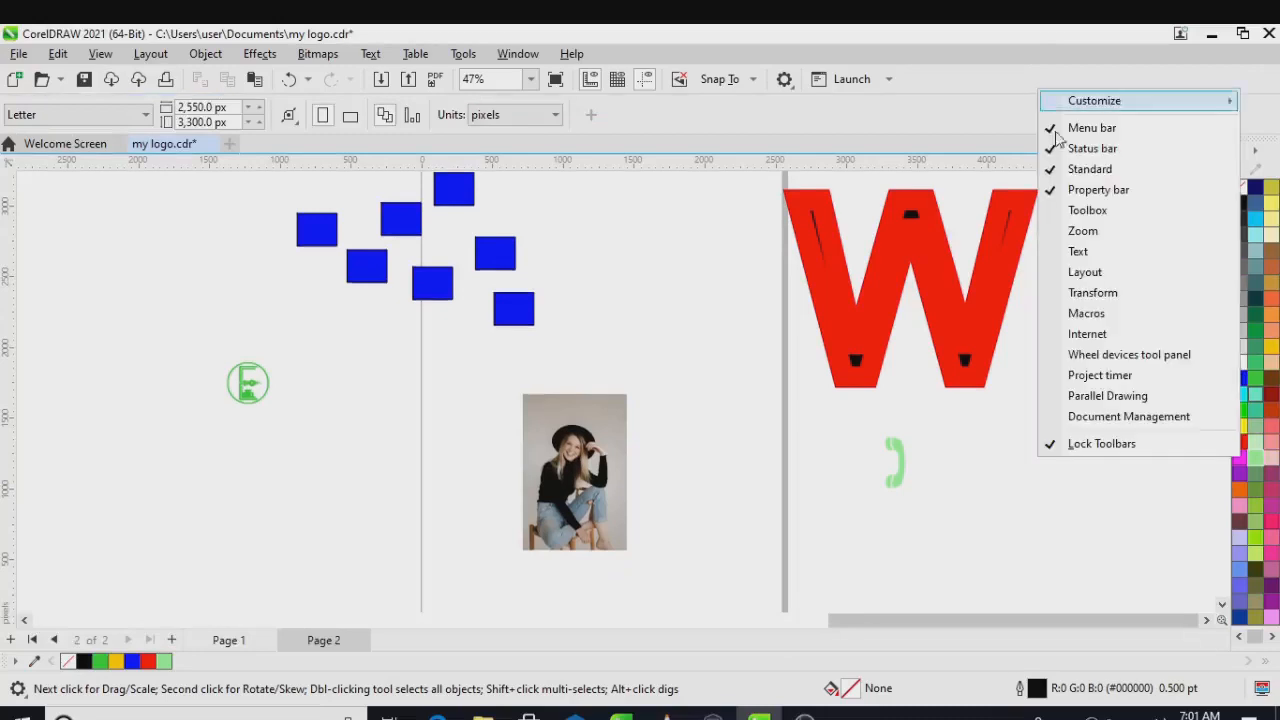
click(1087, 210)
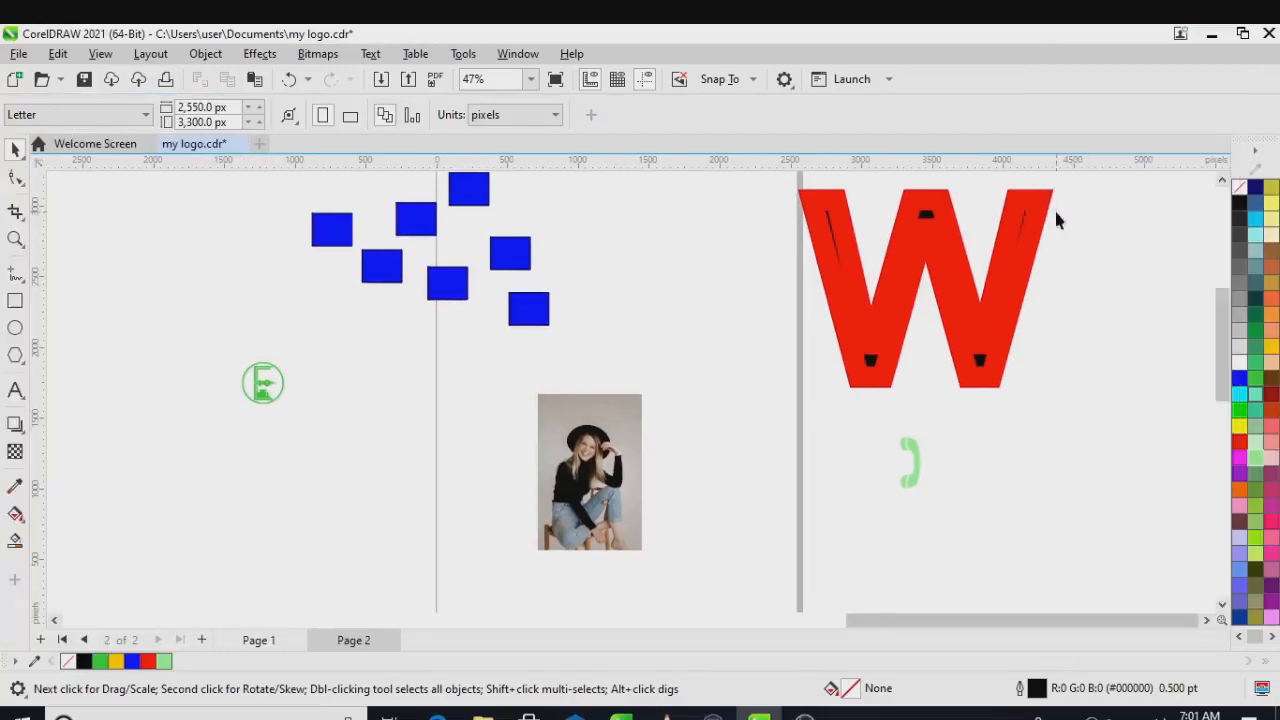
Show the Macros toolbar and unlock the toolbars.
right_click(1052, 93)
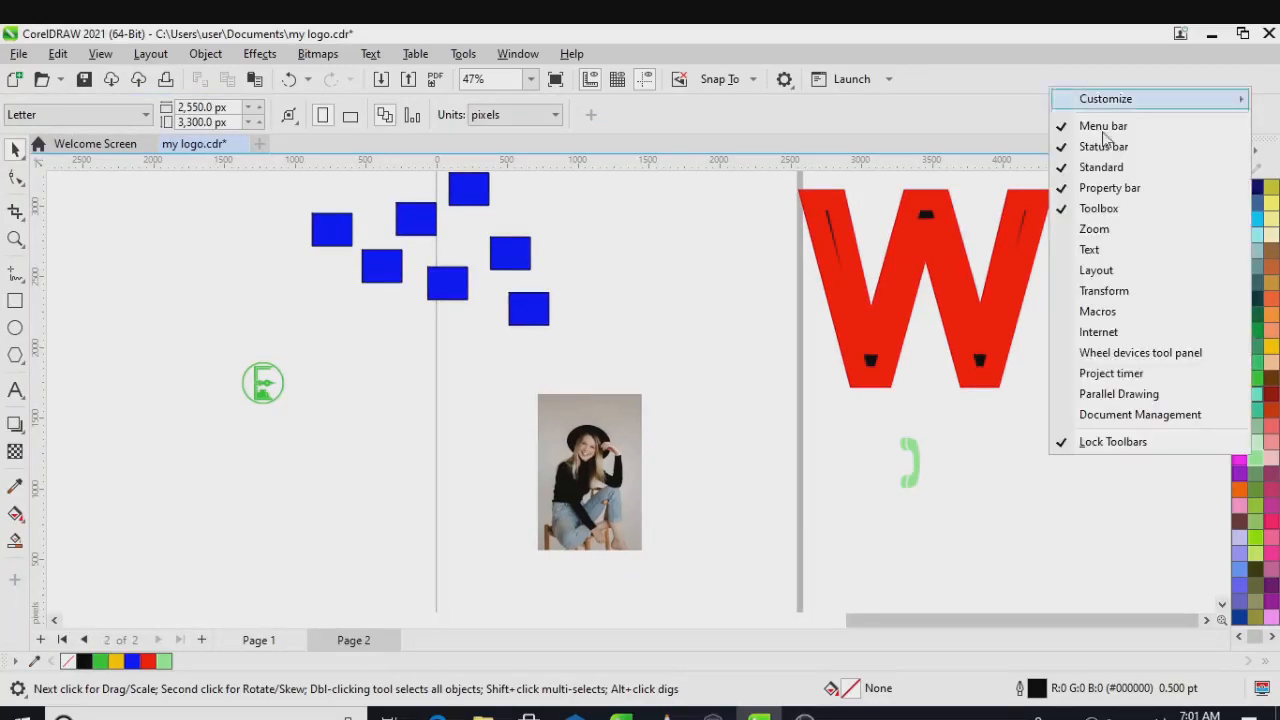
click(1097, 312)
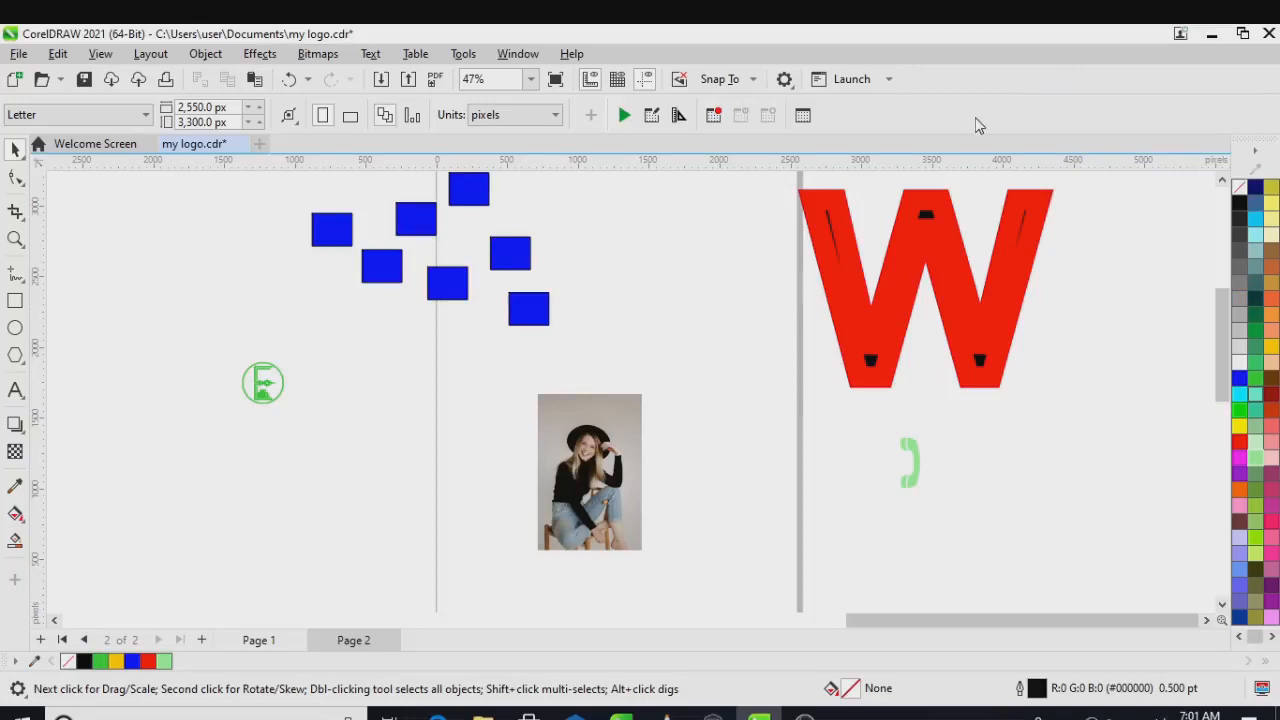
right_click(967, 87)
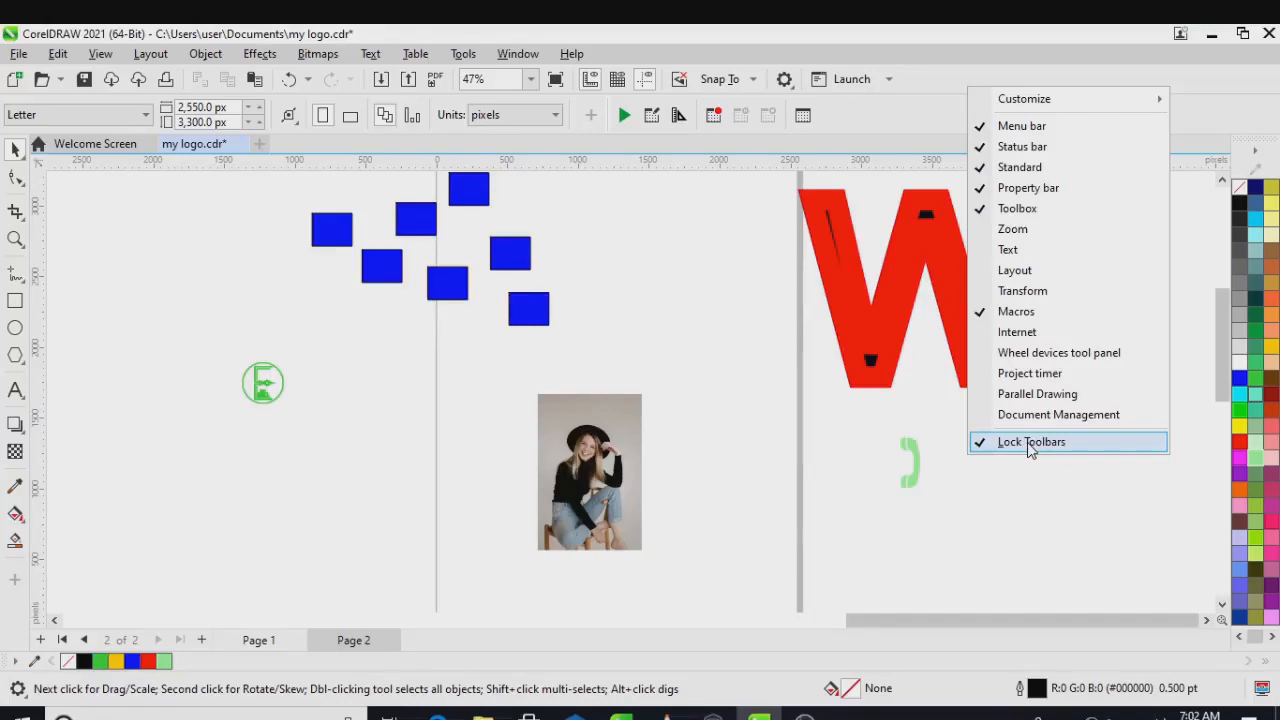
click(1030, 444)
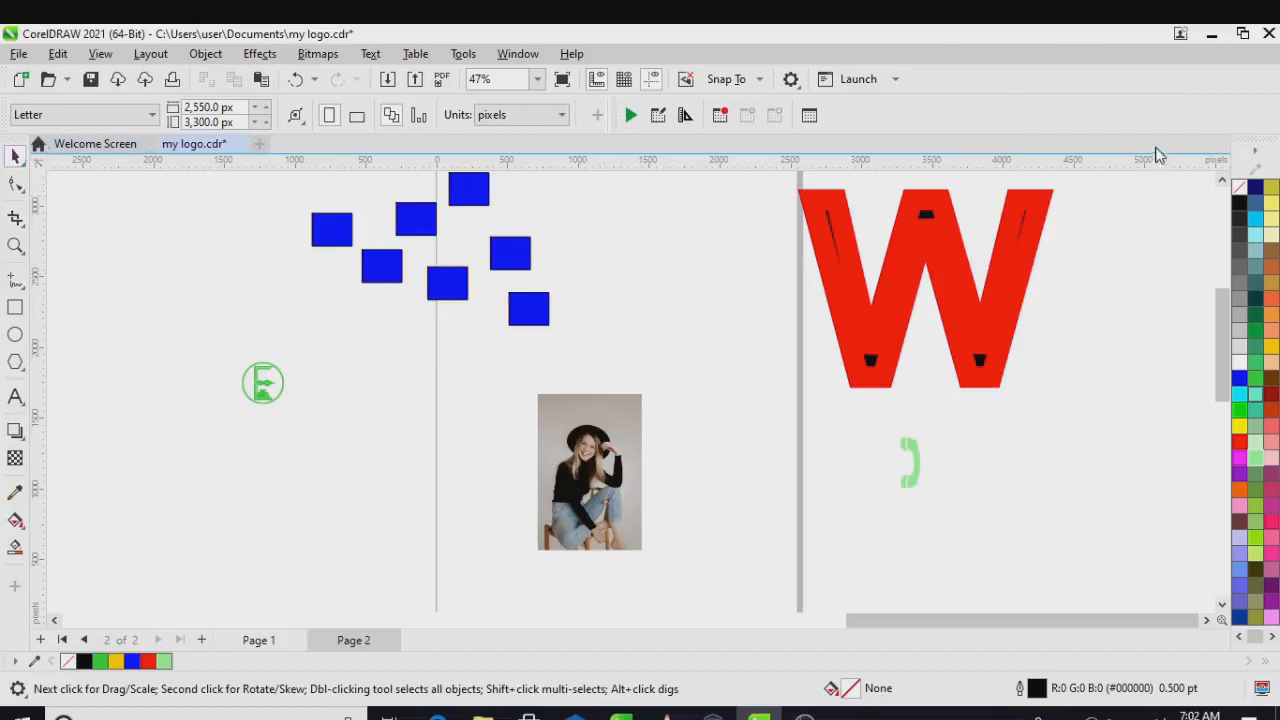
Re-dock the color palette below the property bar and the Toolbox beside the standard toolbar, returning each to its original place.
mouse_move(1251, 137)
mouse_down()
mouse_move(1163, 195)
mouse_move(1255, 147)
mouse_move(1188, 155)
mouse_up()
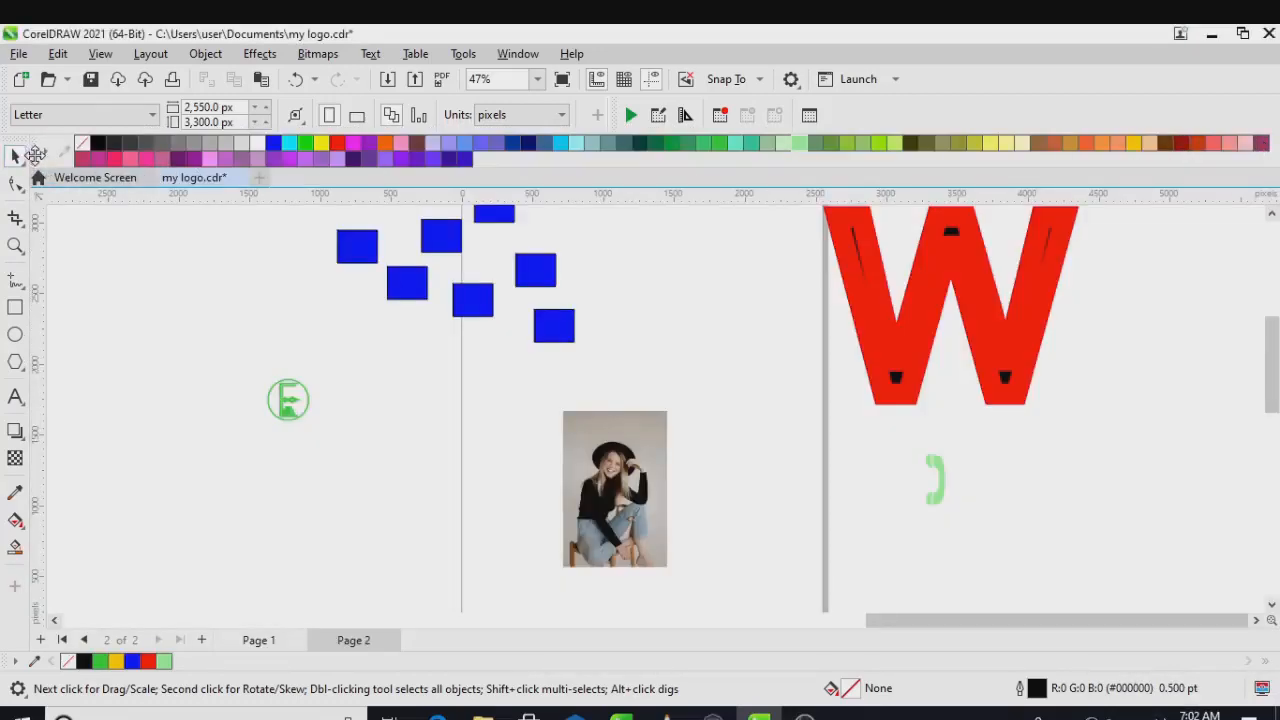
drag(35, 155, 1273, 190)
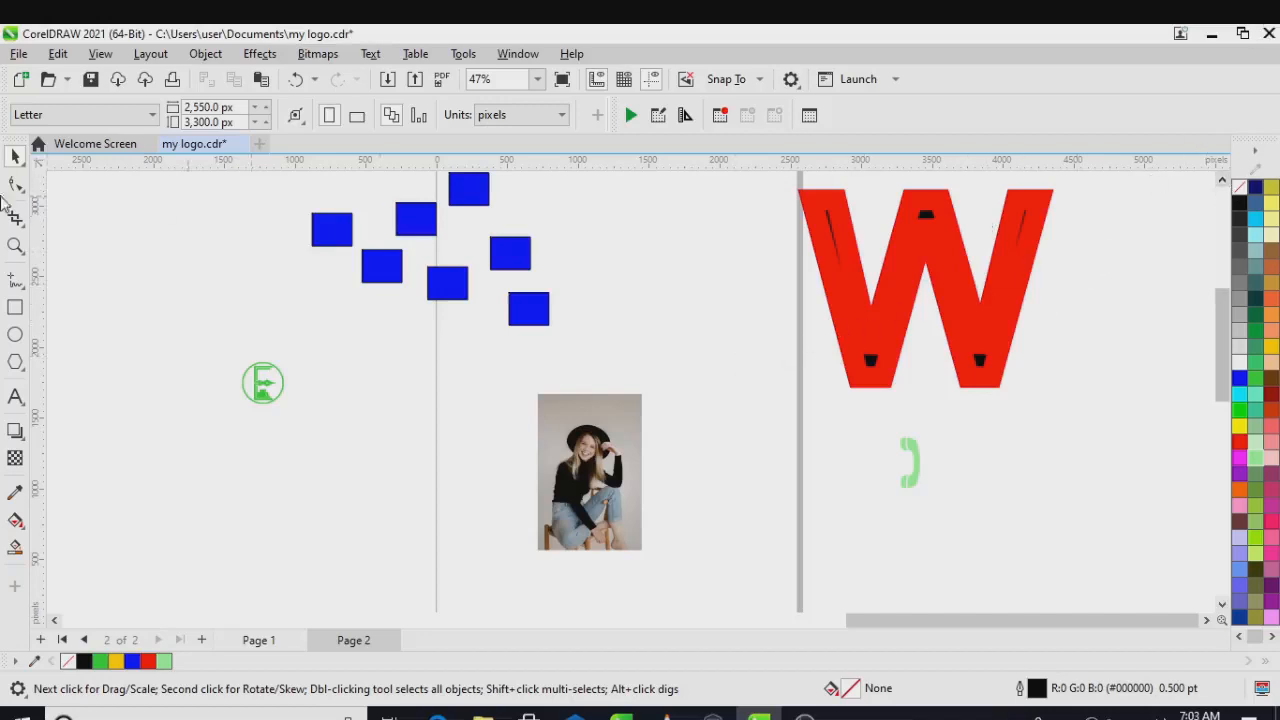
mouse_move(8, 150)
mouse_down()
mouse_move(163, 212)
mouse_move(163, 186)
mouse_move(4, 147)
mouse_up()
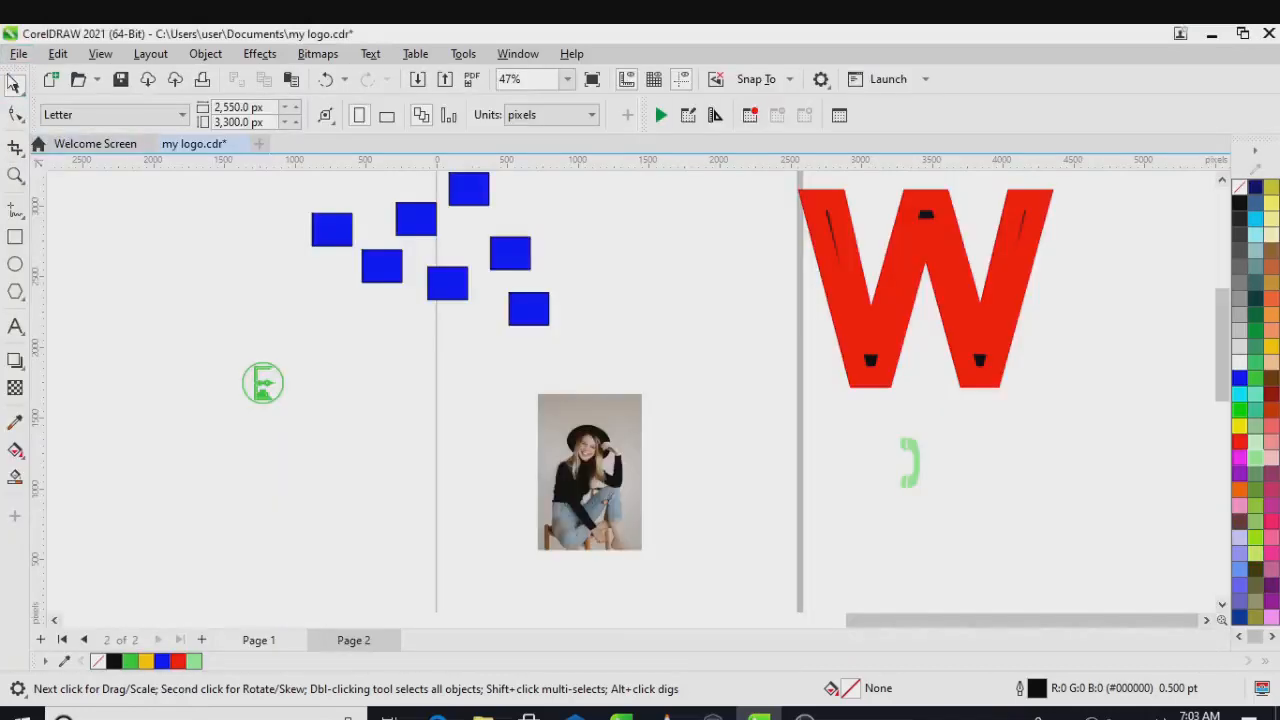
drag(11, 69, 14, 200)
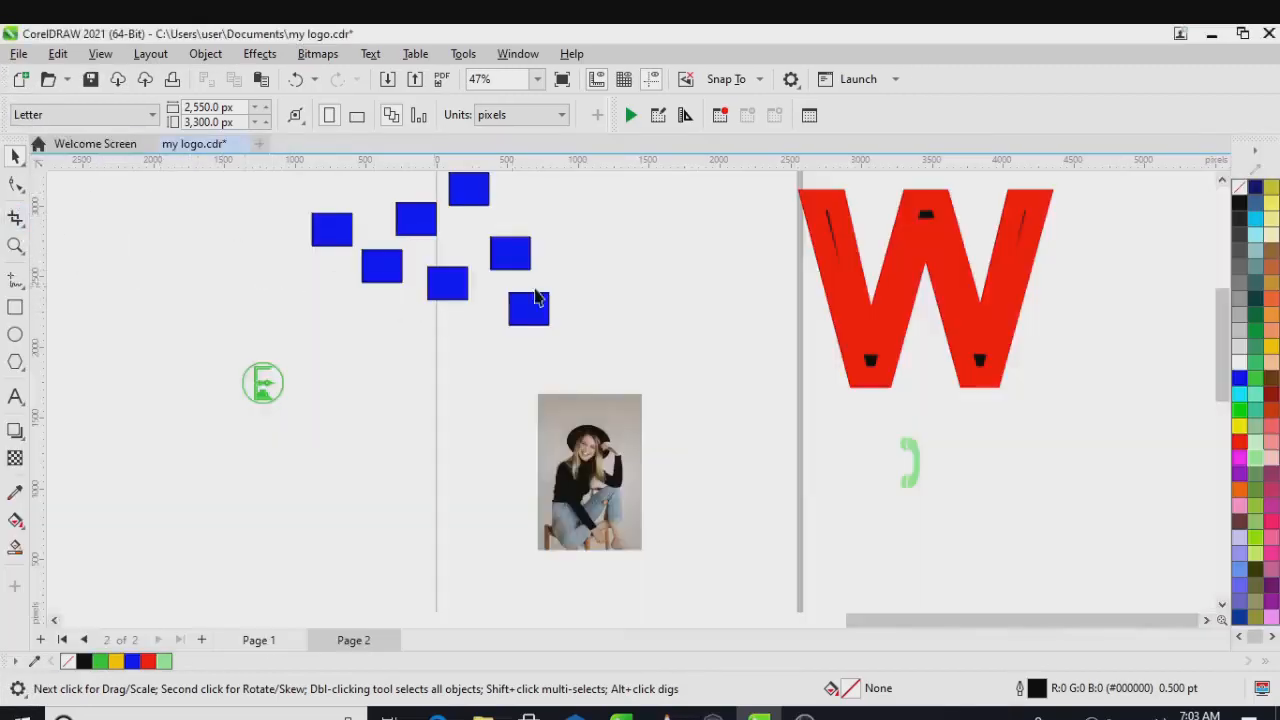
Magnify the group of blue rectangles to 82% with the Zoom tool.
scroll(268, 316, down, 2)
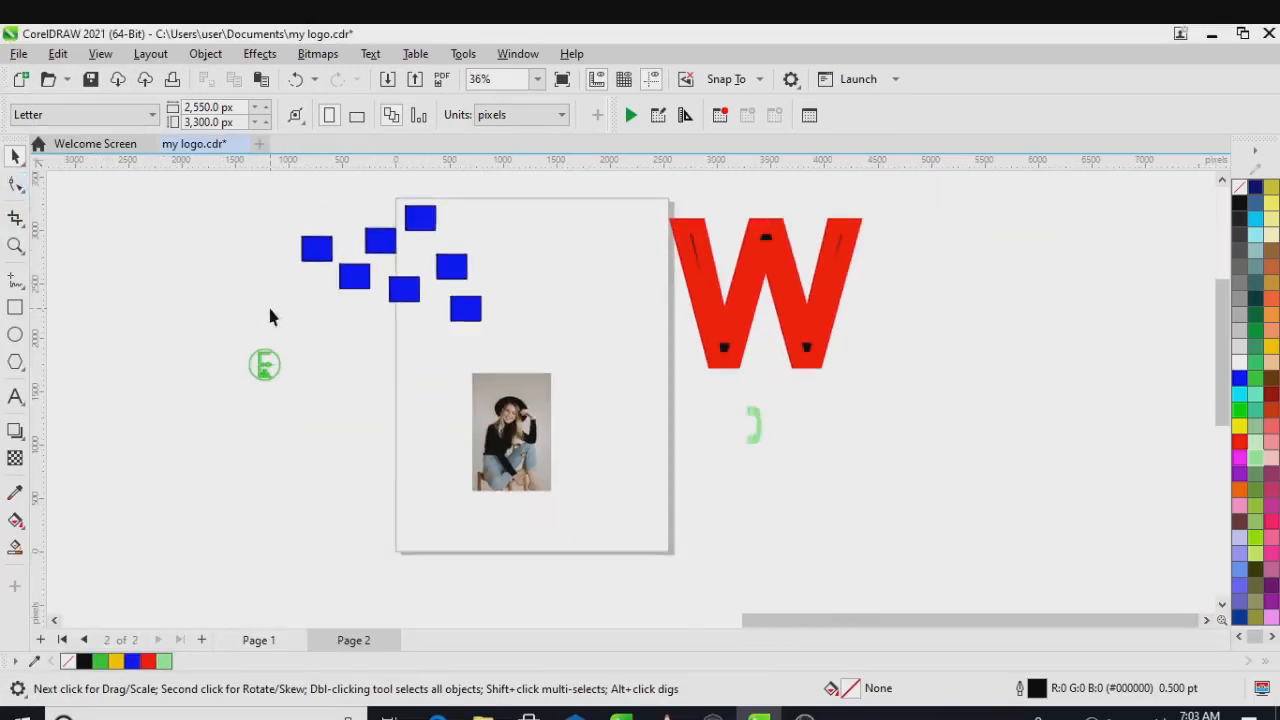
scroll(269, 316, up, 1)
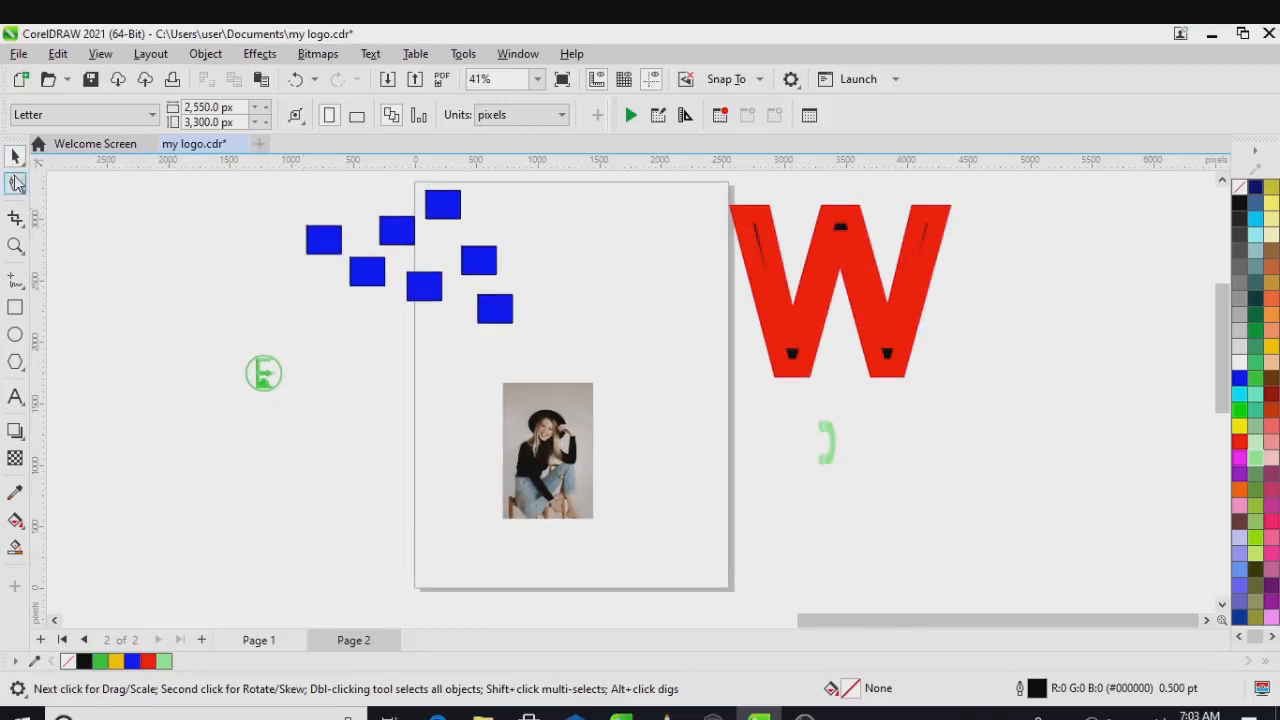
click(14, 250)
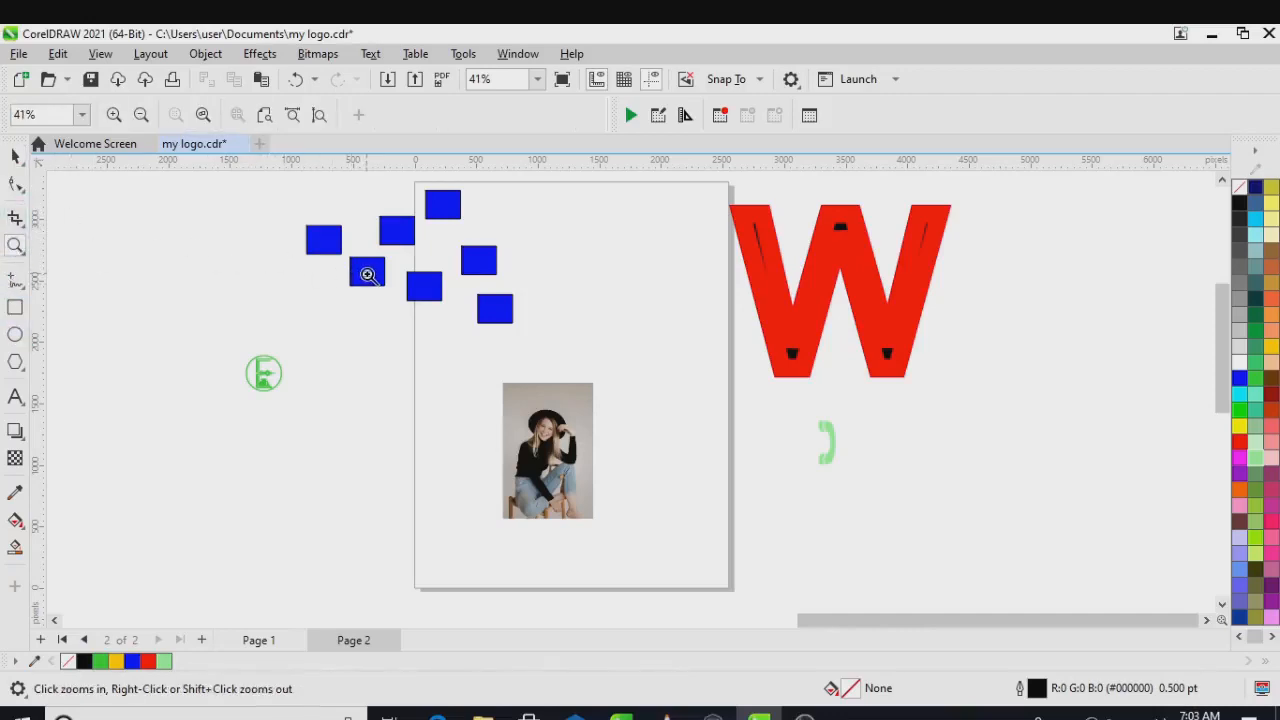
click(366, 272)
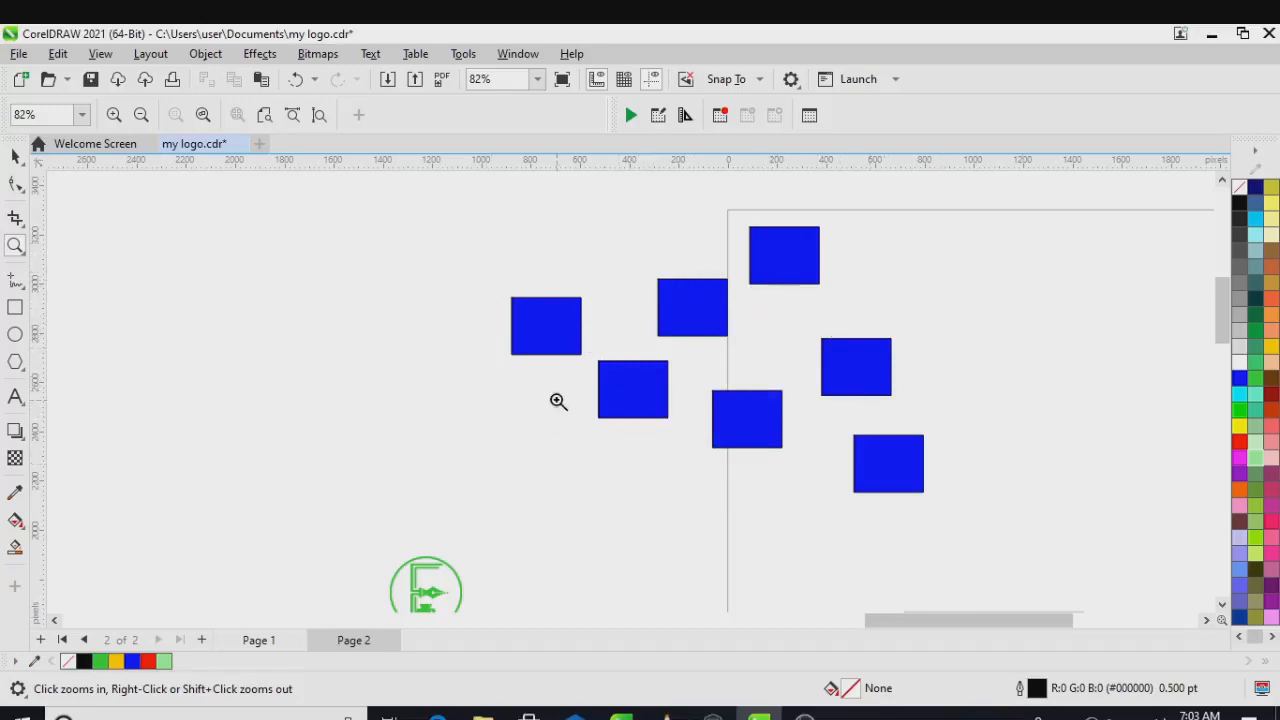
Lasso three of the blue rectangles together with the Freehand Pick tool, and clear the selection.
click(14, 162)
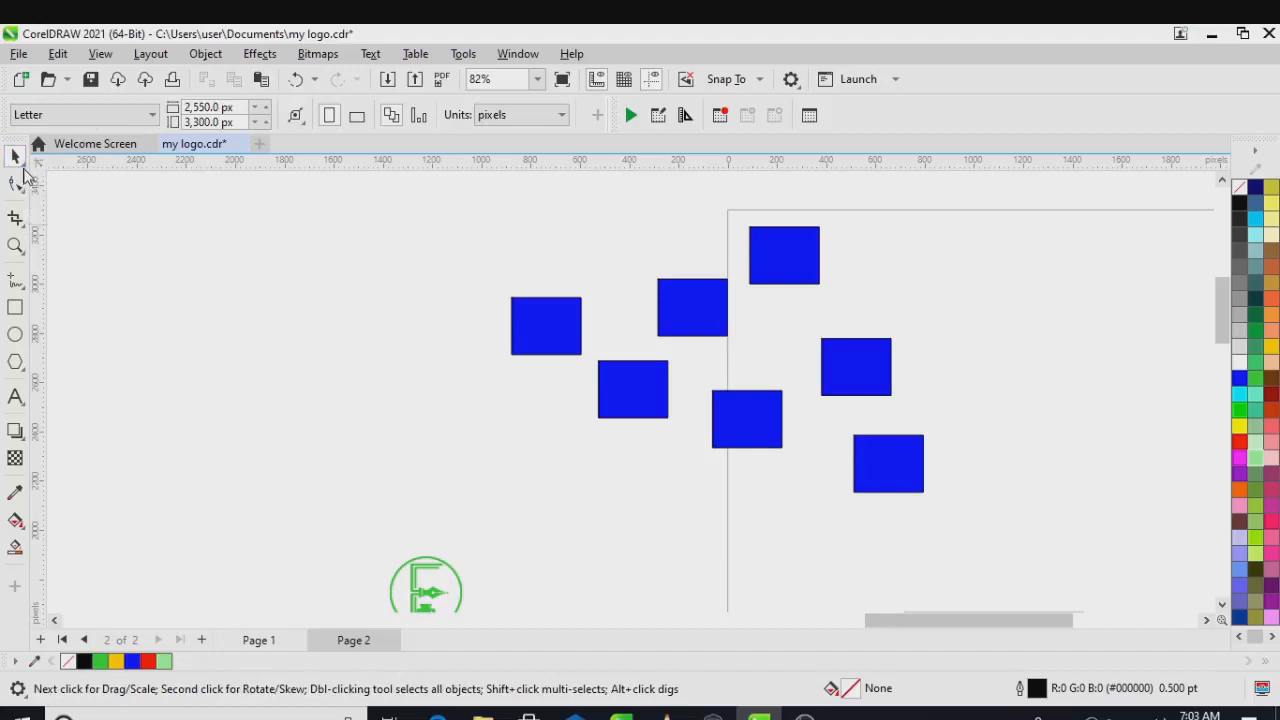
click(24, 168)
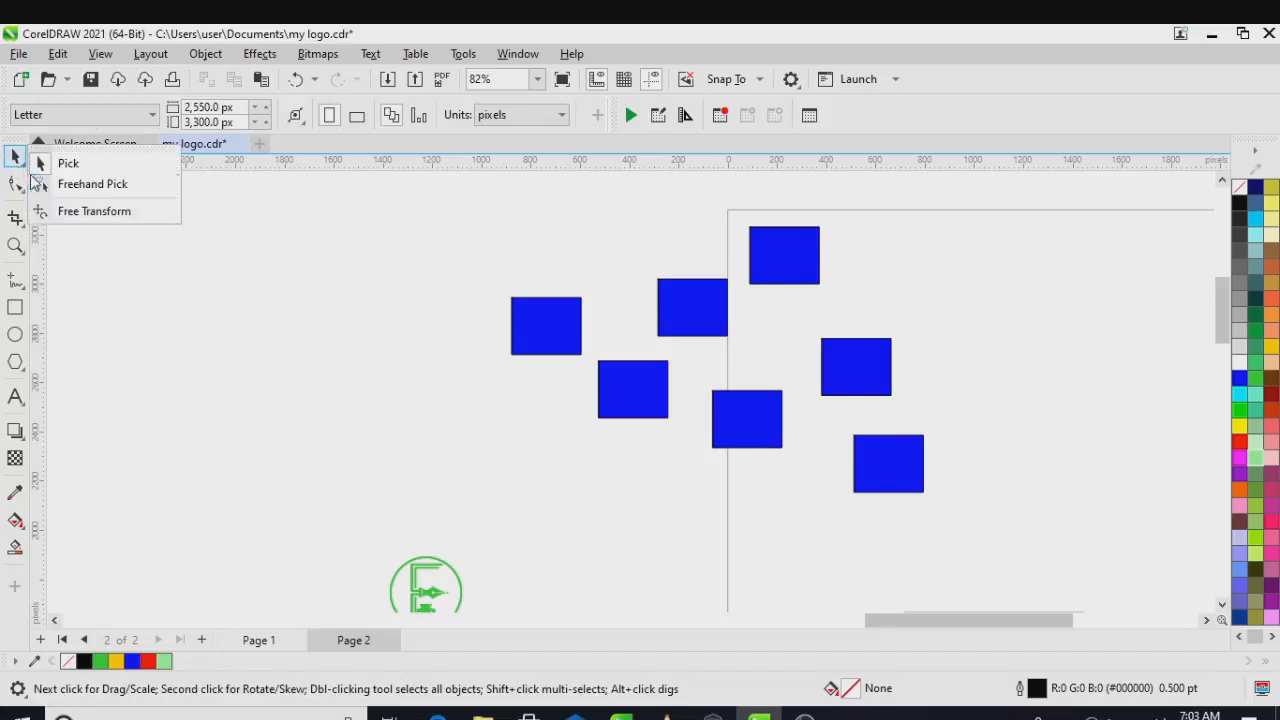
click(40, 188)
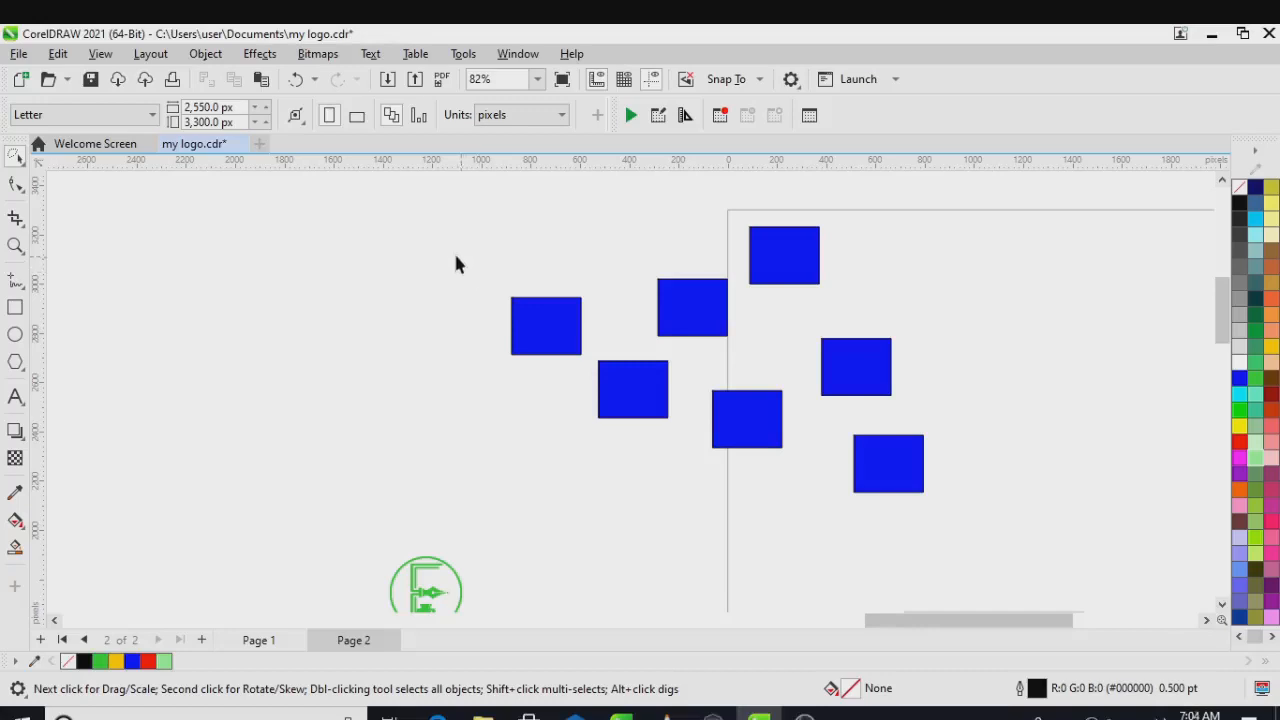
mouse_move(434, 237)
mouse_down()
mouse_move(783, 385)
mouse_move(809, 409)
mouse_move(814, 451)
mouse_move(664, 476)
mouse_move(470, 421)
mouse_up()
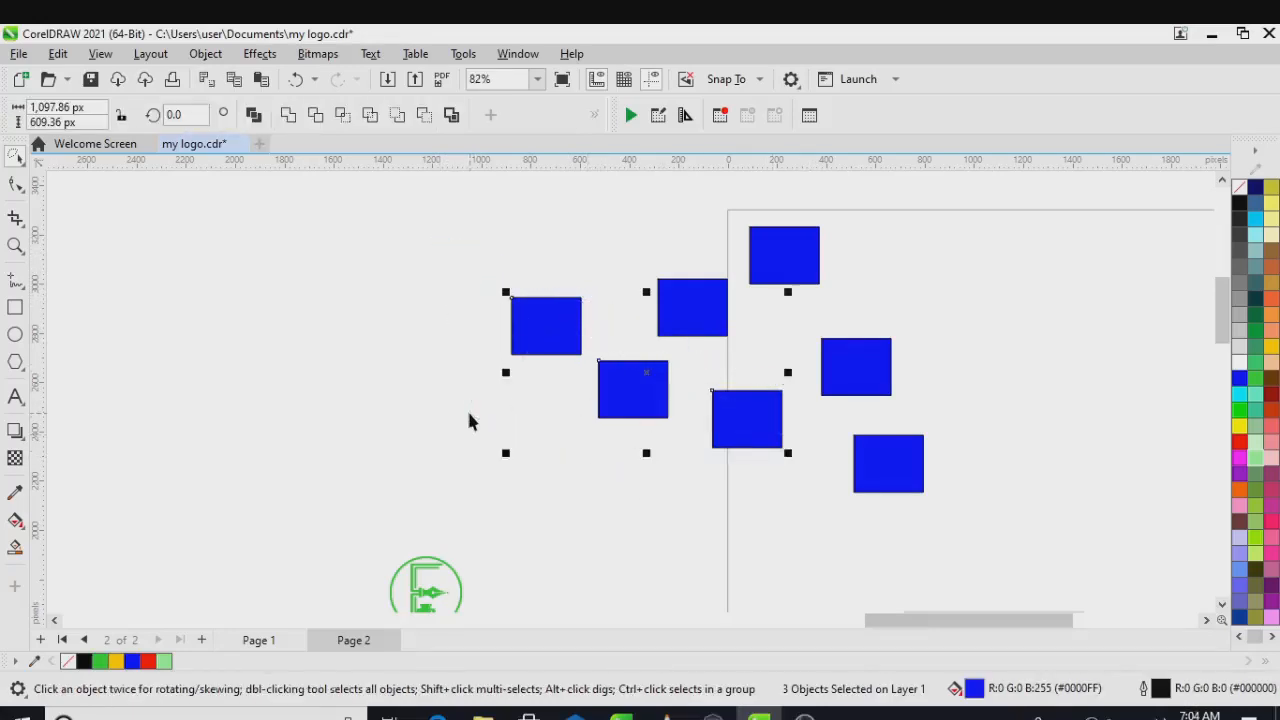
click(420, 432)
Move the green logo up beside the blue rectangles, lasso it together with the two nearest rectangles, and deselect.
drag(457, 583, 486, 431)
mouse_move(450, 222)
mouse_down()
mouse_move(612, 293)
mouse_move(690, 383)
mouse_move(634, 460)
mouse_move(473, 514)
mouse_move(357, 486)
mouse_up()
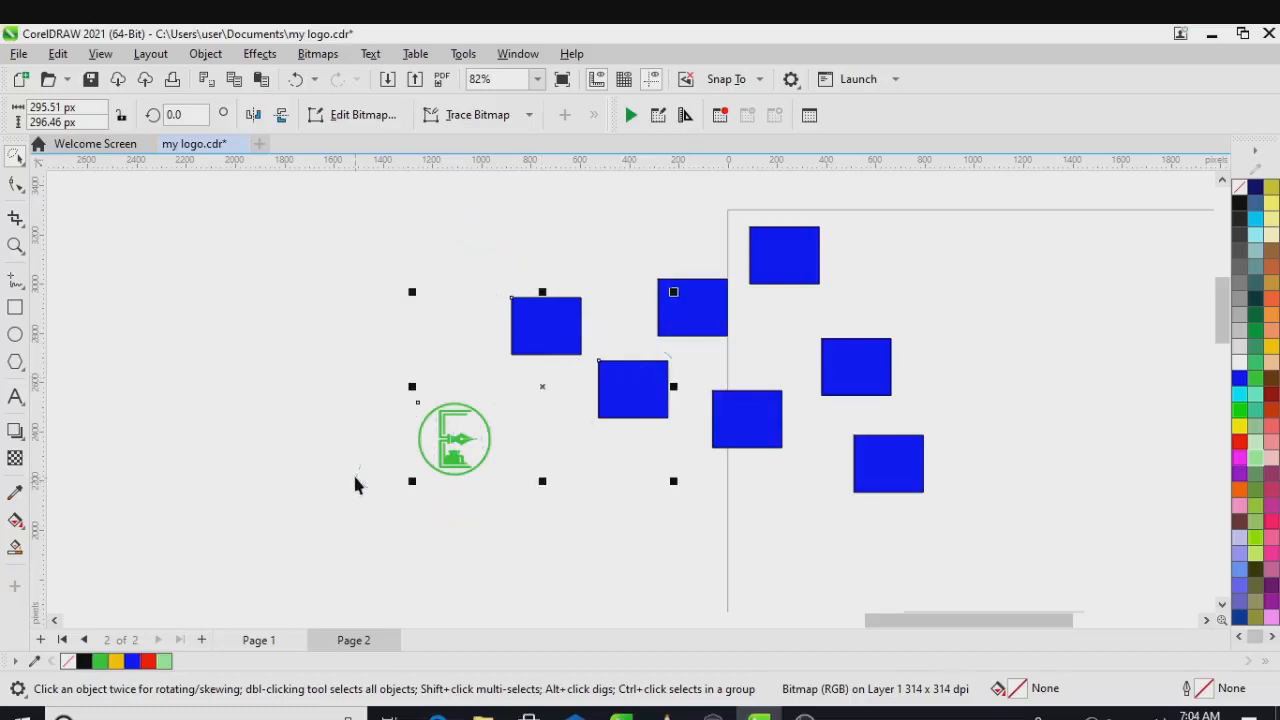
click(402, 335)
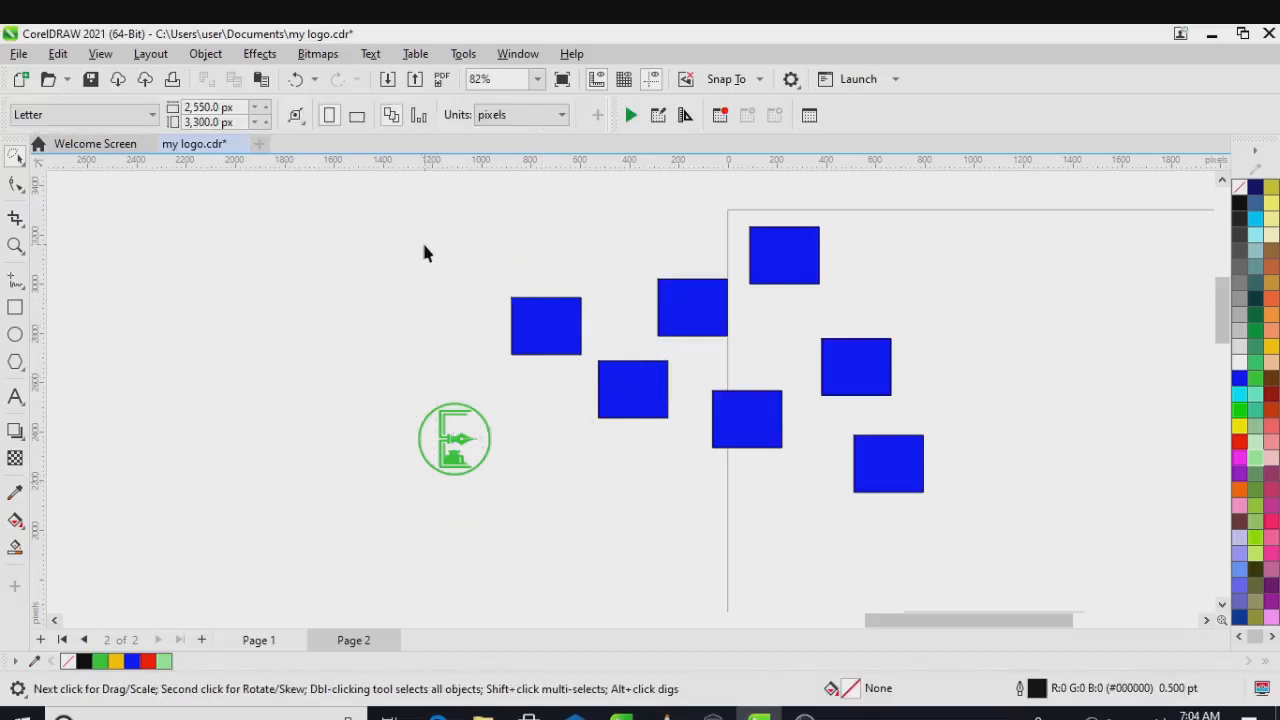
Select the blue rectangle to the right of the logo and scale it with Free Transform to about 280 by 209 px.
click(541, 350)
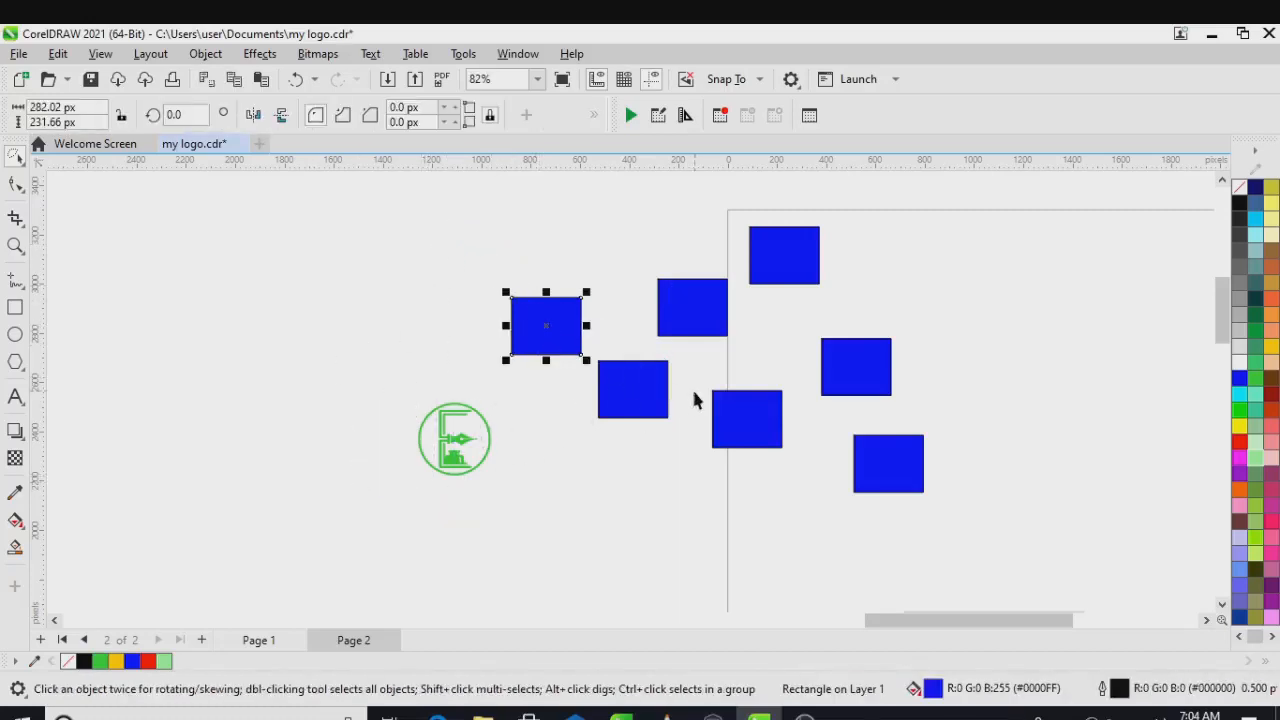
click(654, 397)
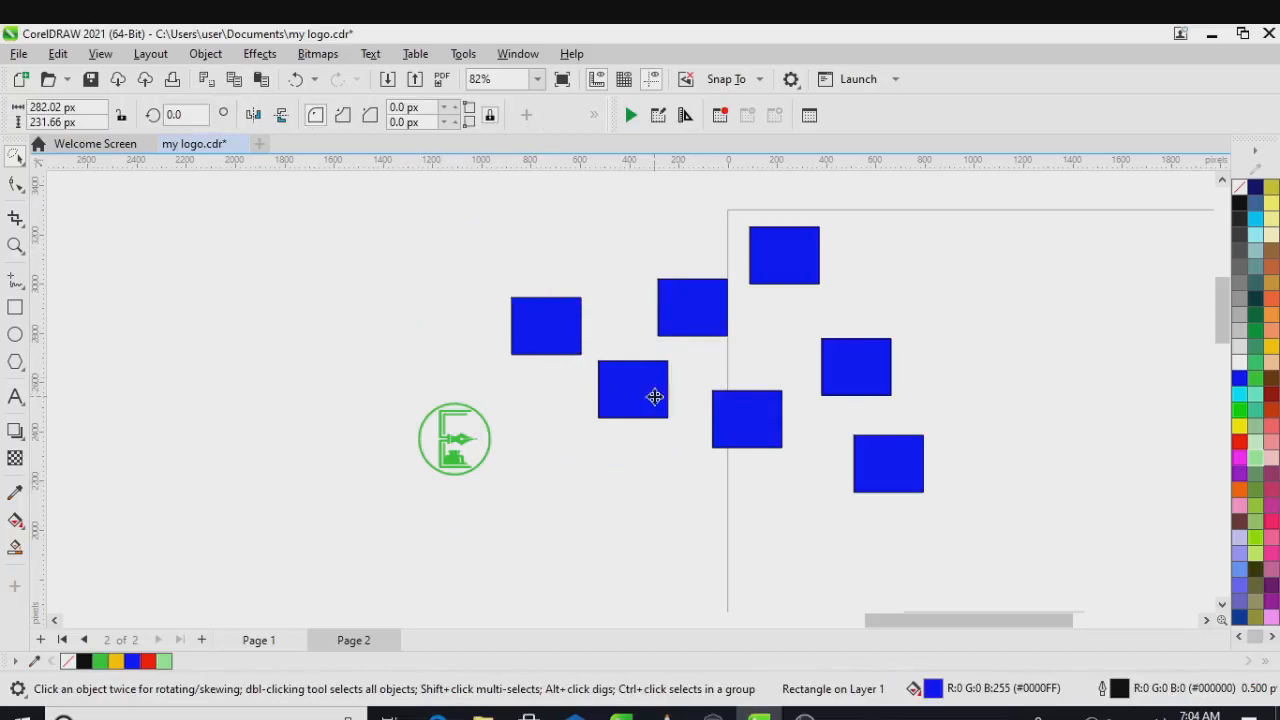
click(22, 166)
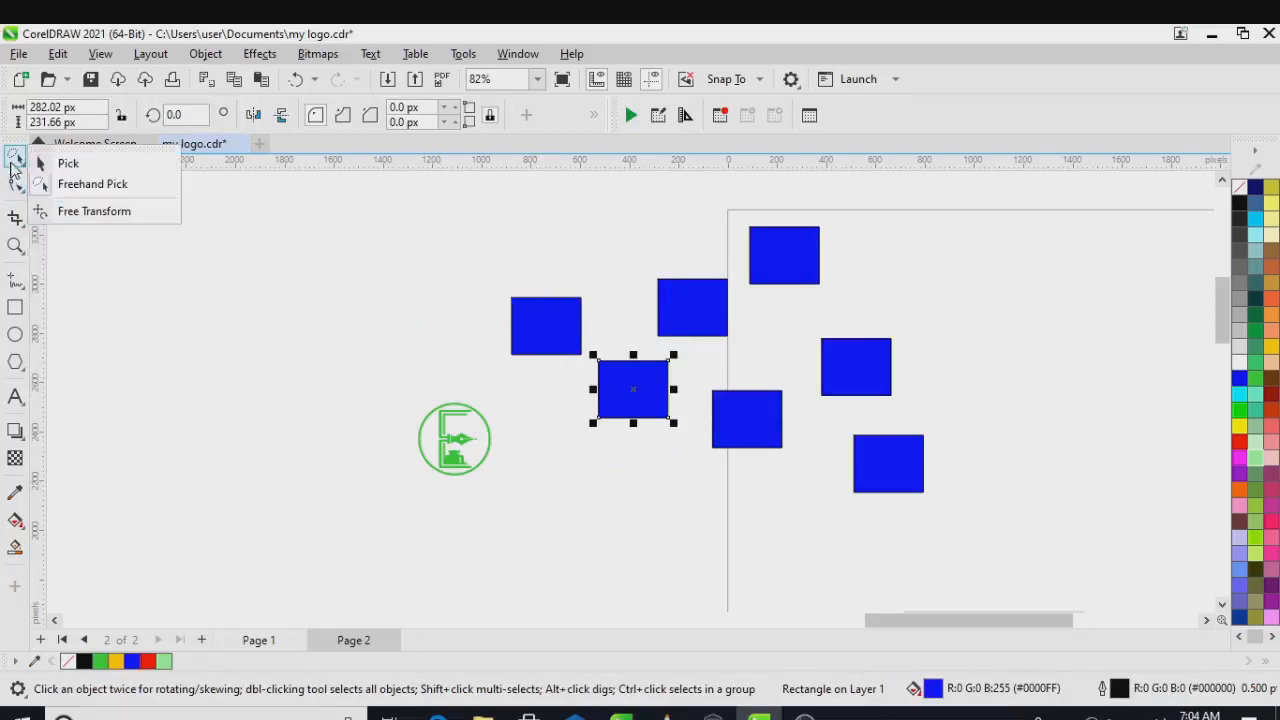
mouse_move(26, 168)
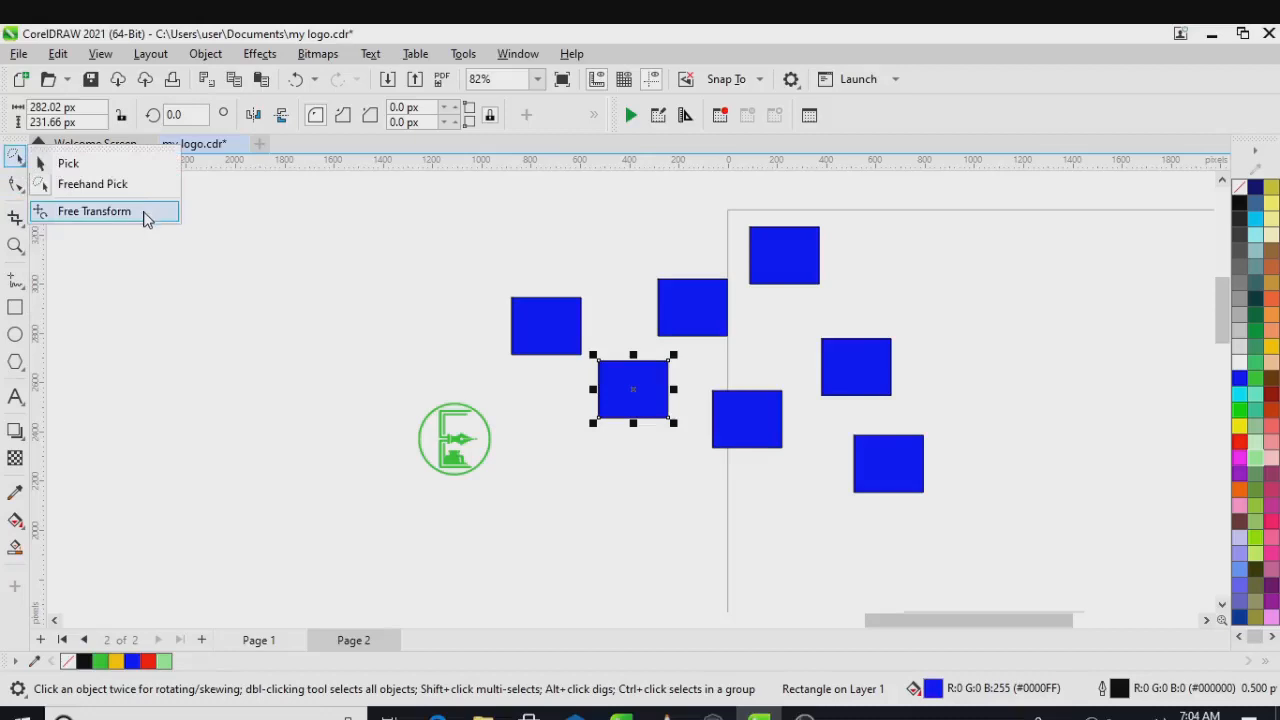
click(144, 213)
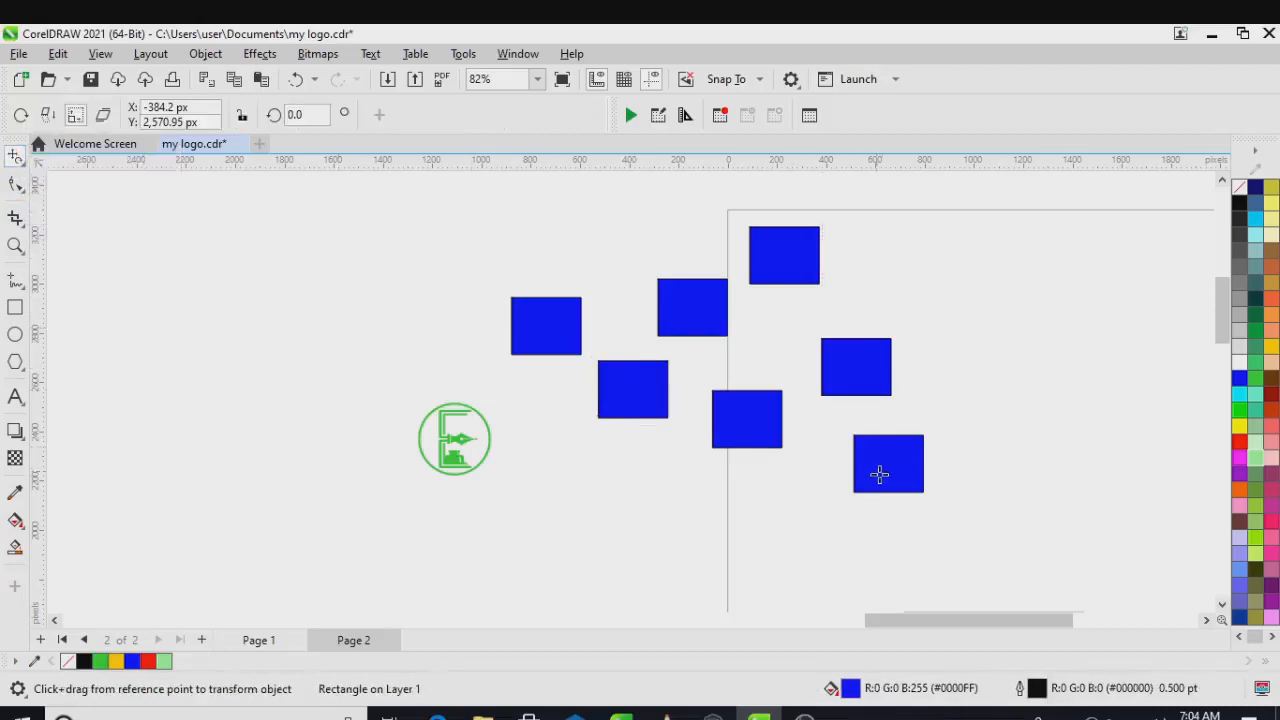
drag(894, 463, 892, 500)
mouse_move(654, 426)
mouse_down()
mouse_move(641, 406)
mouse_move(646, 434)
mouse_move(634, 423)
mouse_move(654, 457)
mouse_move(633, 411)
mouse_move(640, 433)
mouse_up()
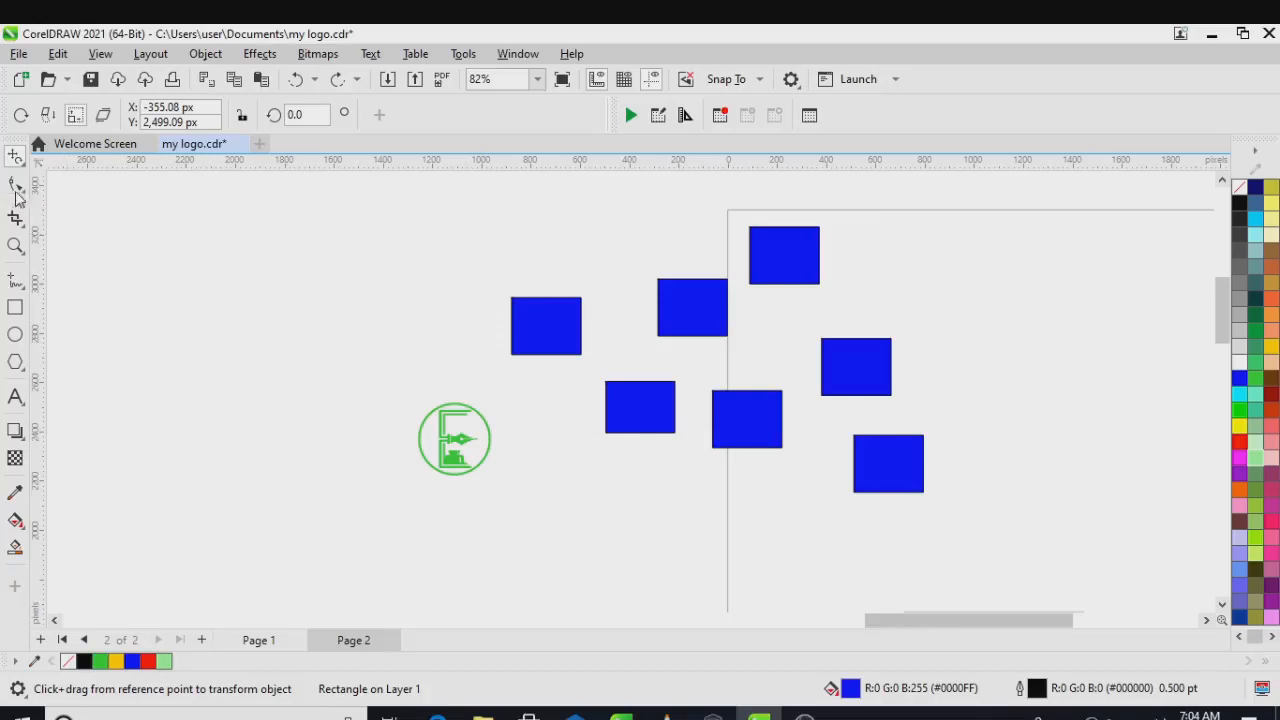
Show the scaled rectangle's nodes with the Shape tool, return to the Pick tool and clear the selection.
click(15, 188)
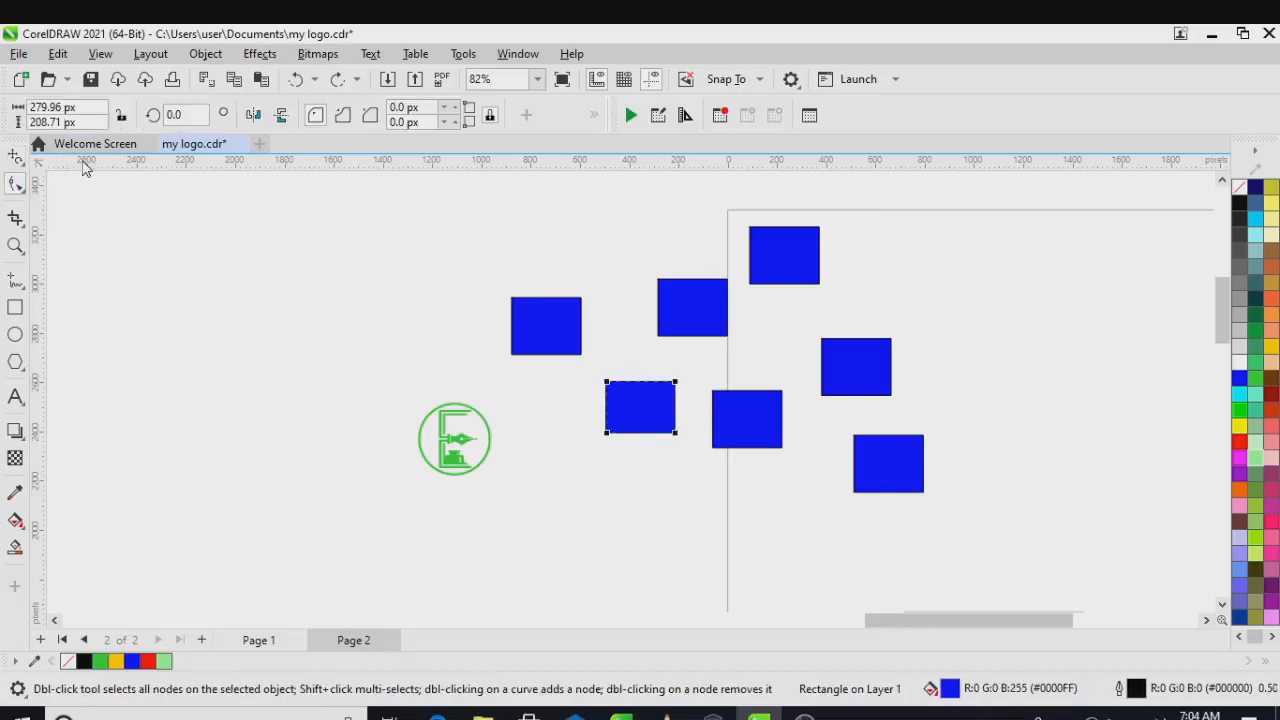
click(16, 157)
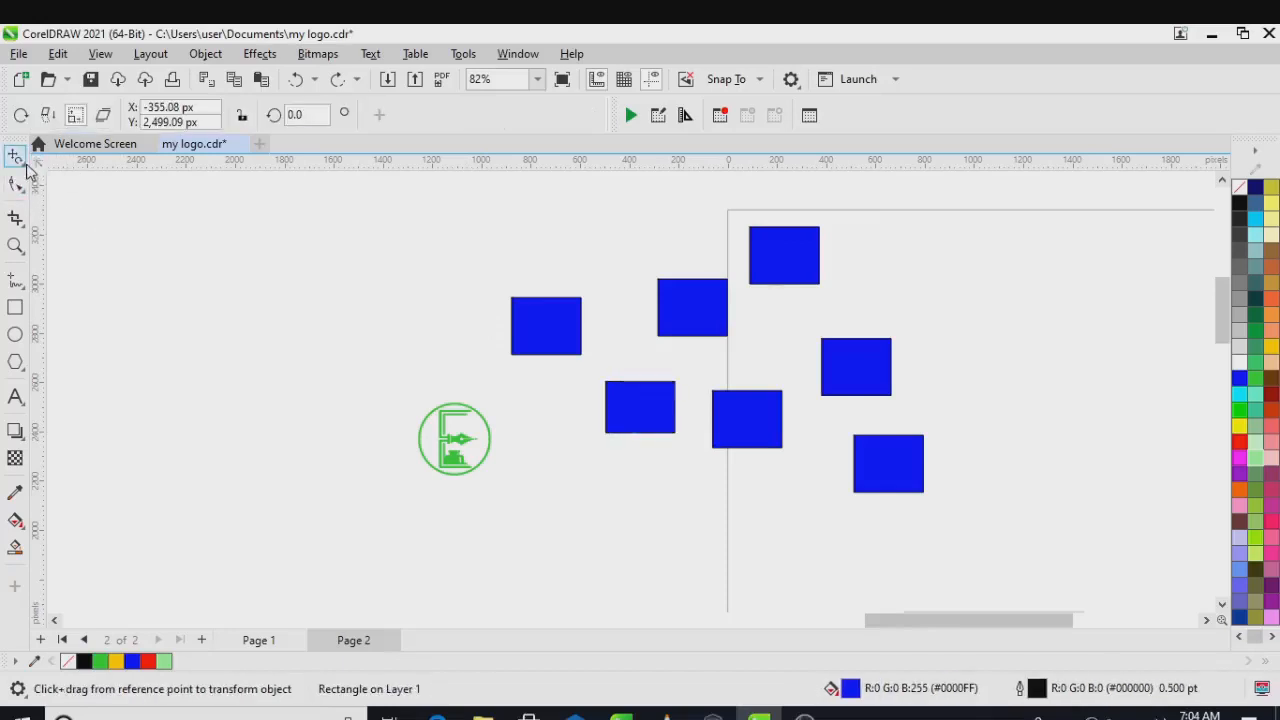
click(24, 165)
click(45, 163)
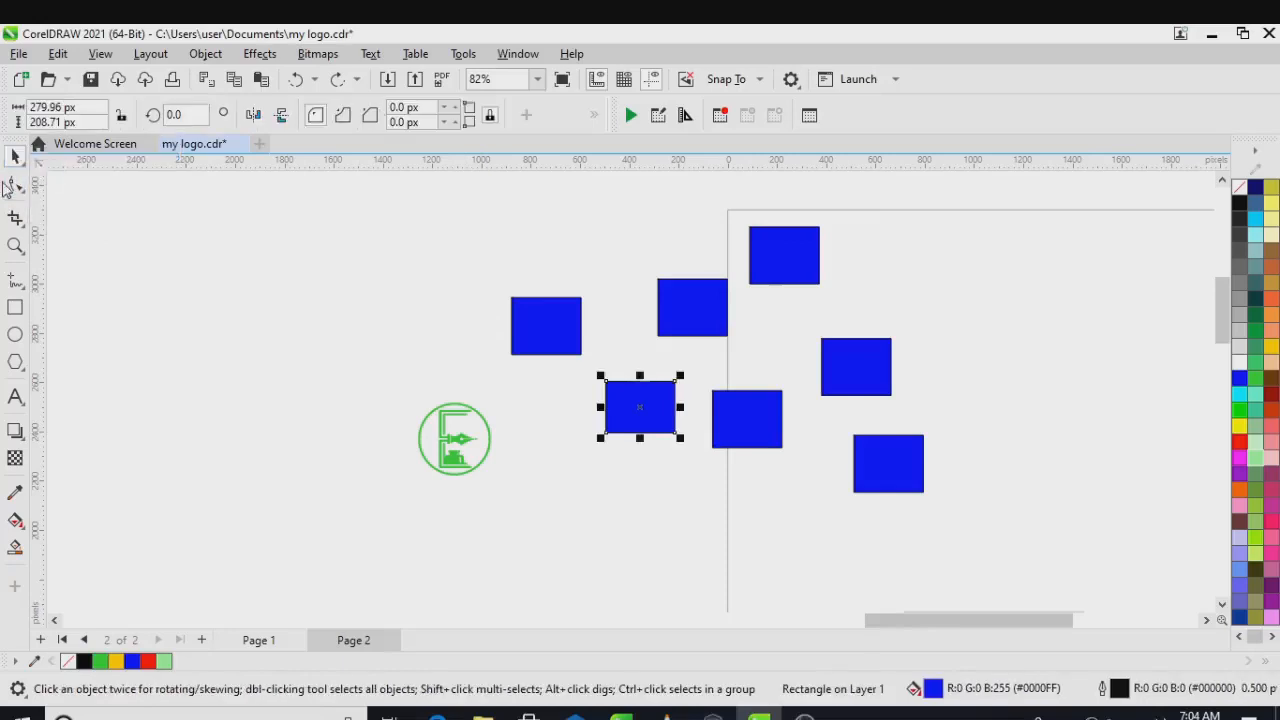
click(15, 188)
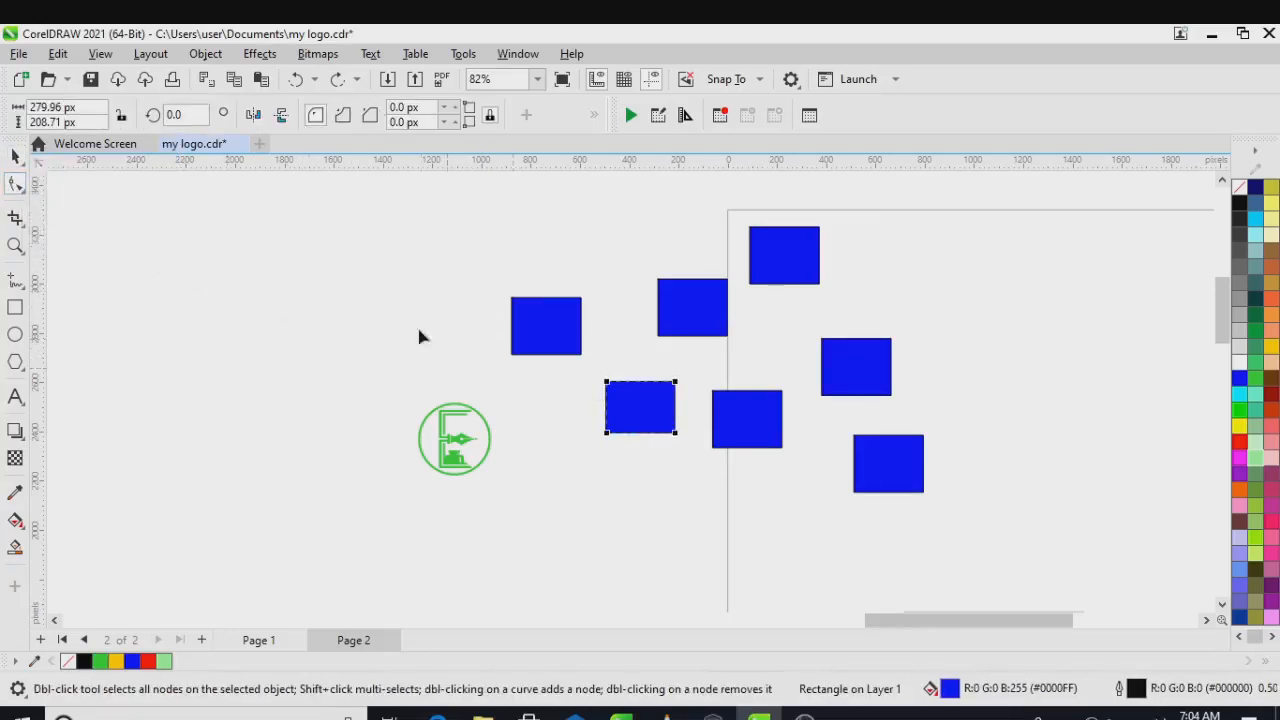
click(15, 157)
click(242, 320)
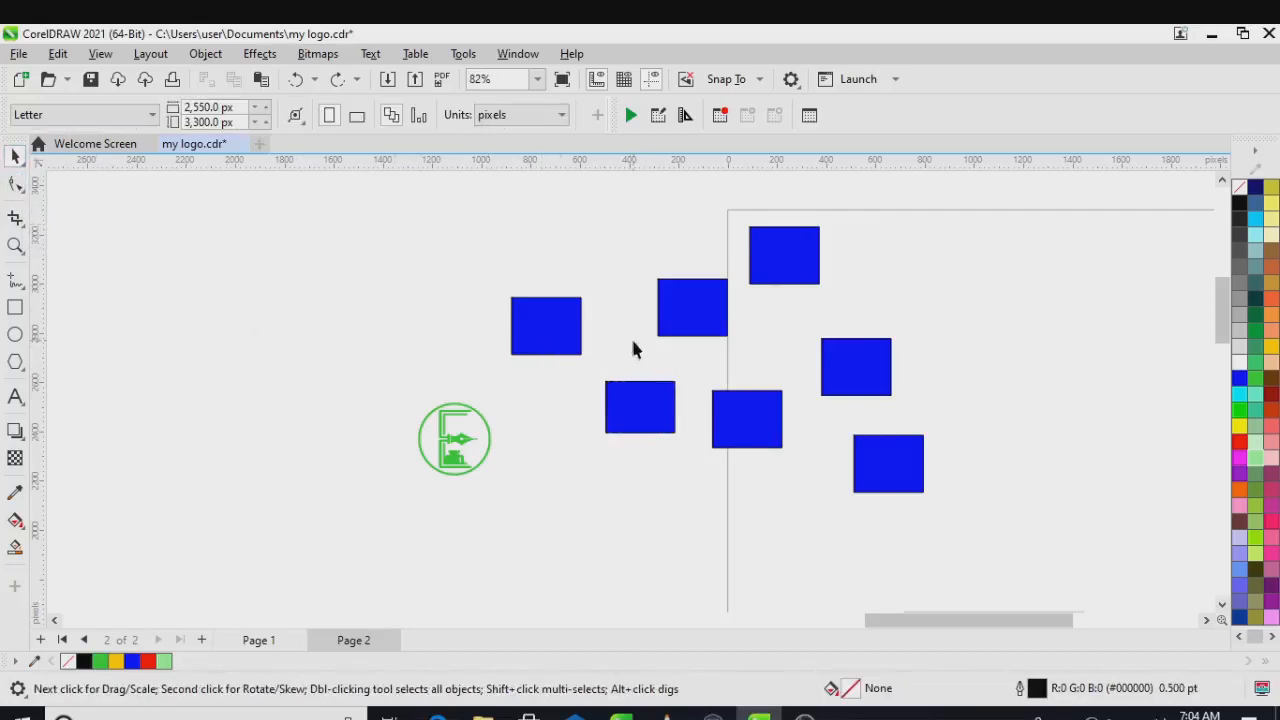
Select the lowest blue rectangle on the page and activate the Shape tool on it.
scroll(632, 348, down, 2)
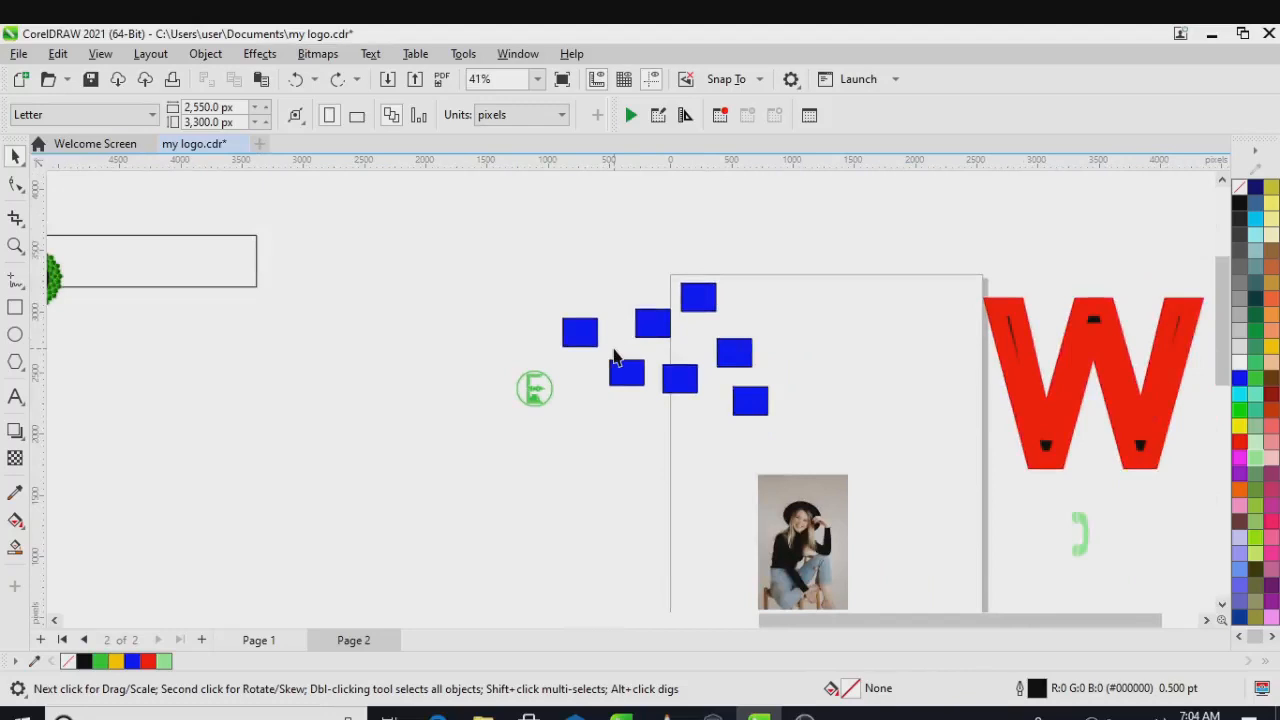
scroll(815, 573, up, 1)
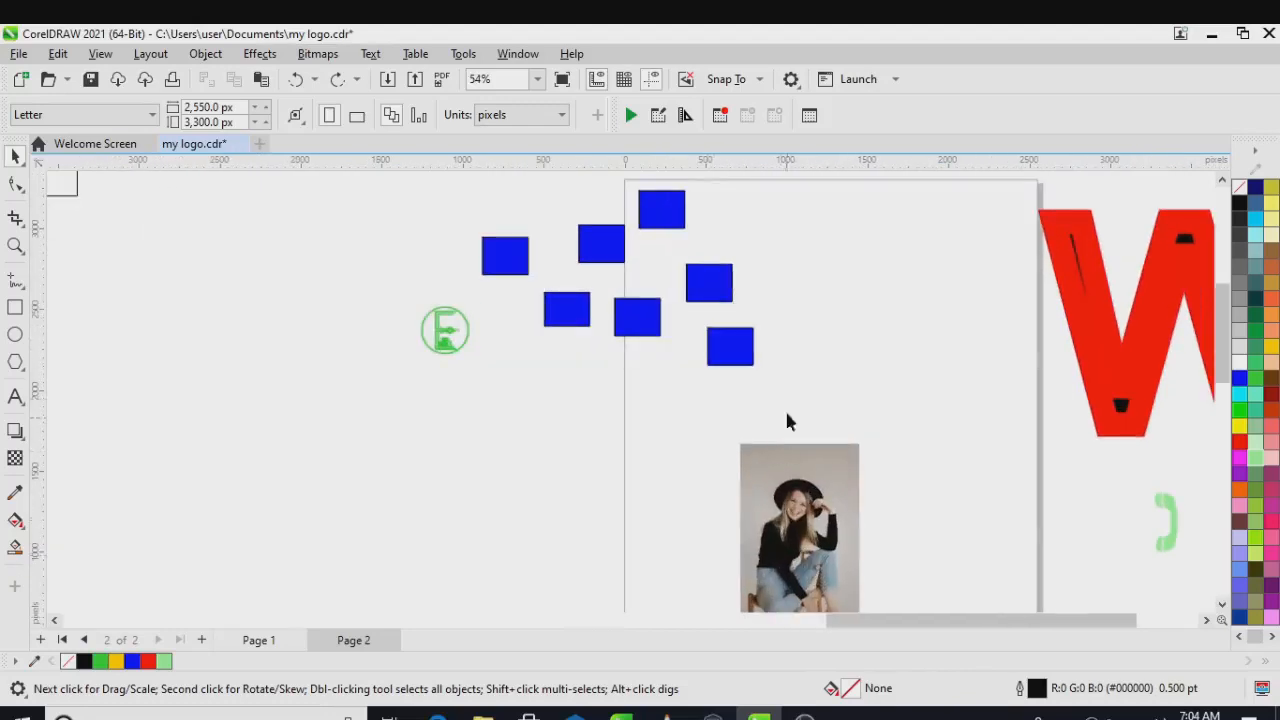
scroll(733, 362, up, 1)
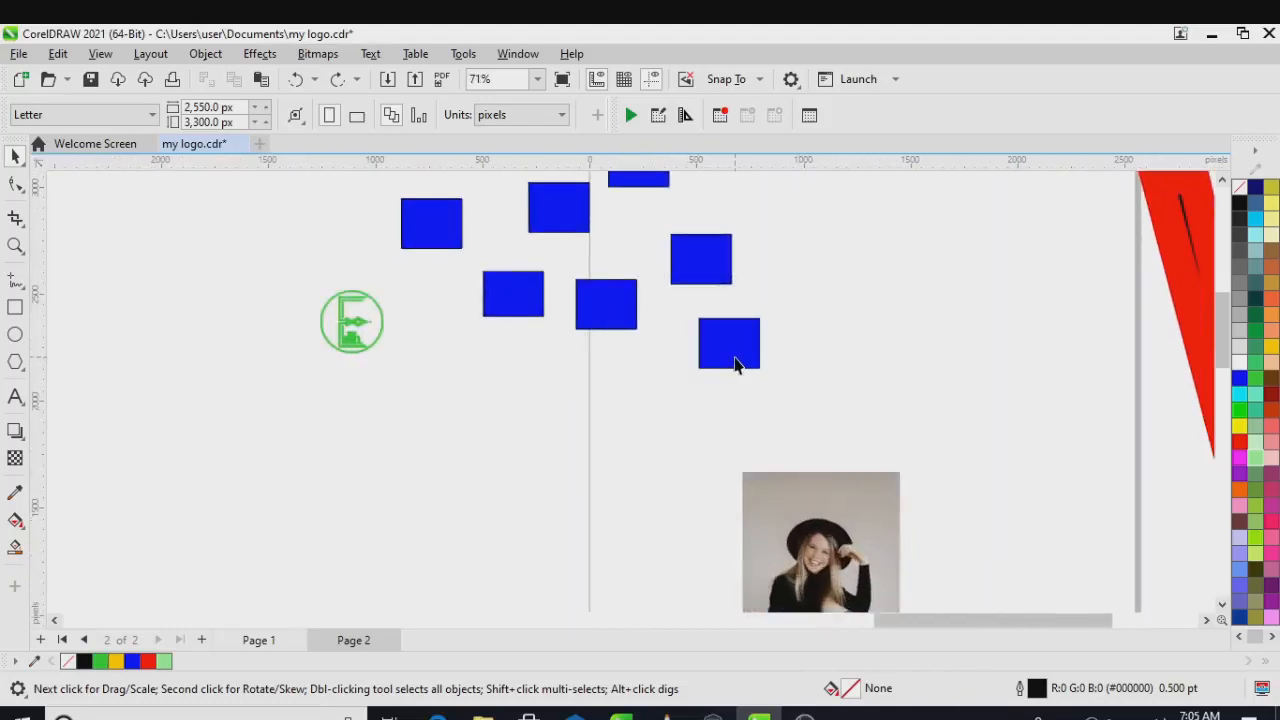
click(735, 362)
scroll(736, 358, up, 2)
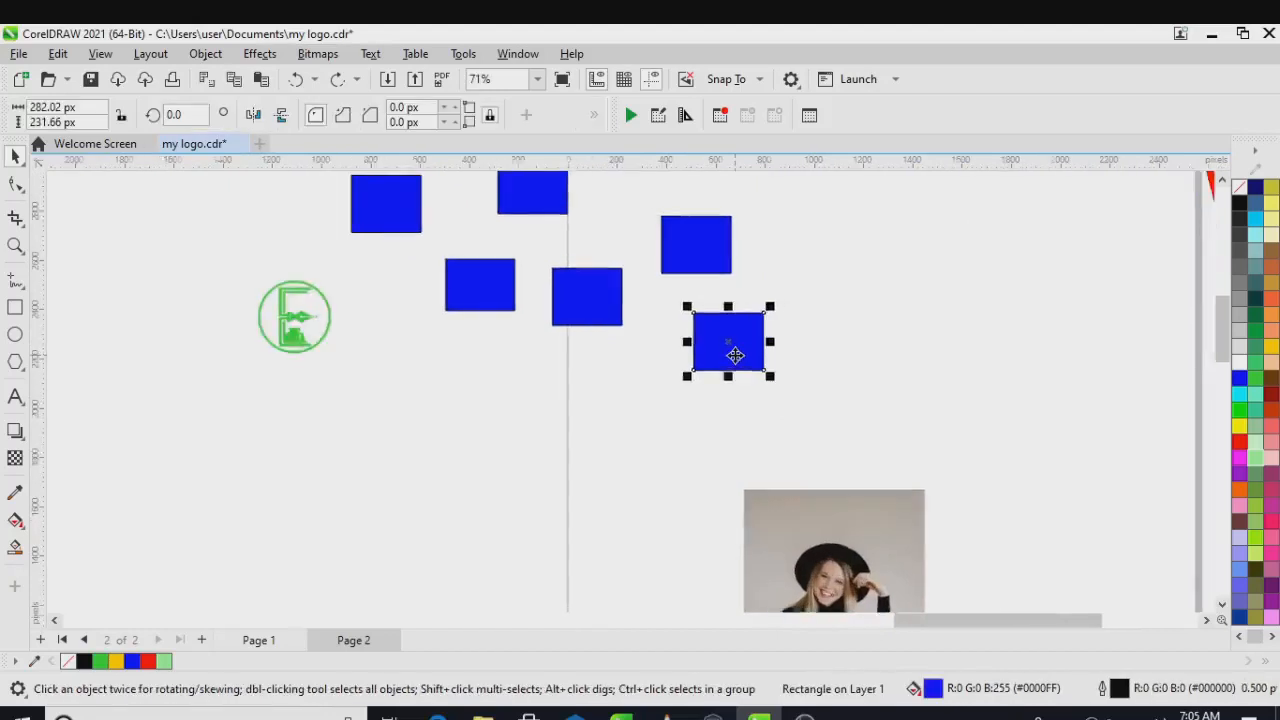
scroll(736, 354, up, 3)
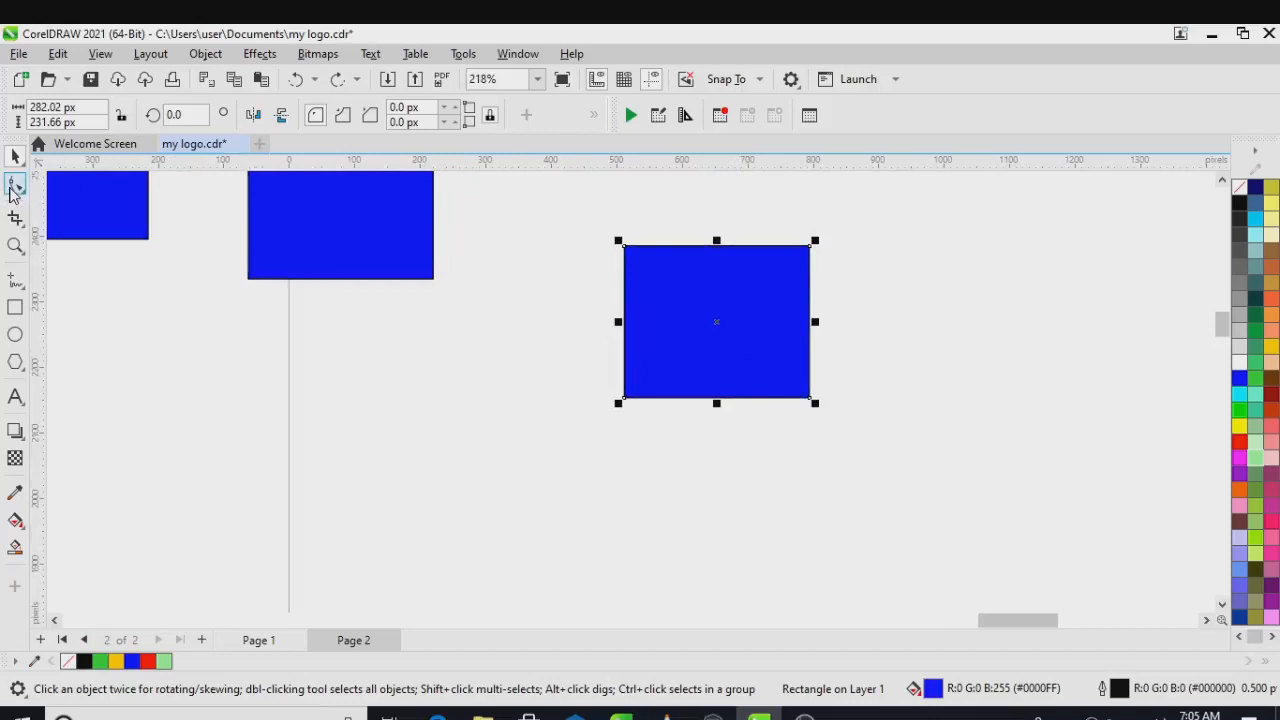
click(15, 186)
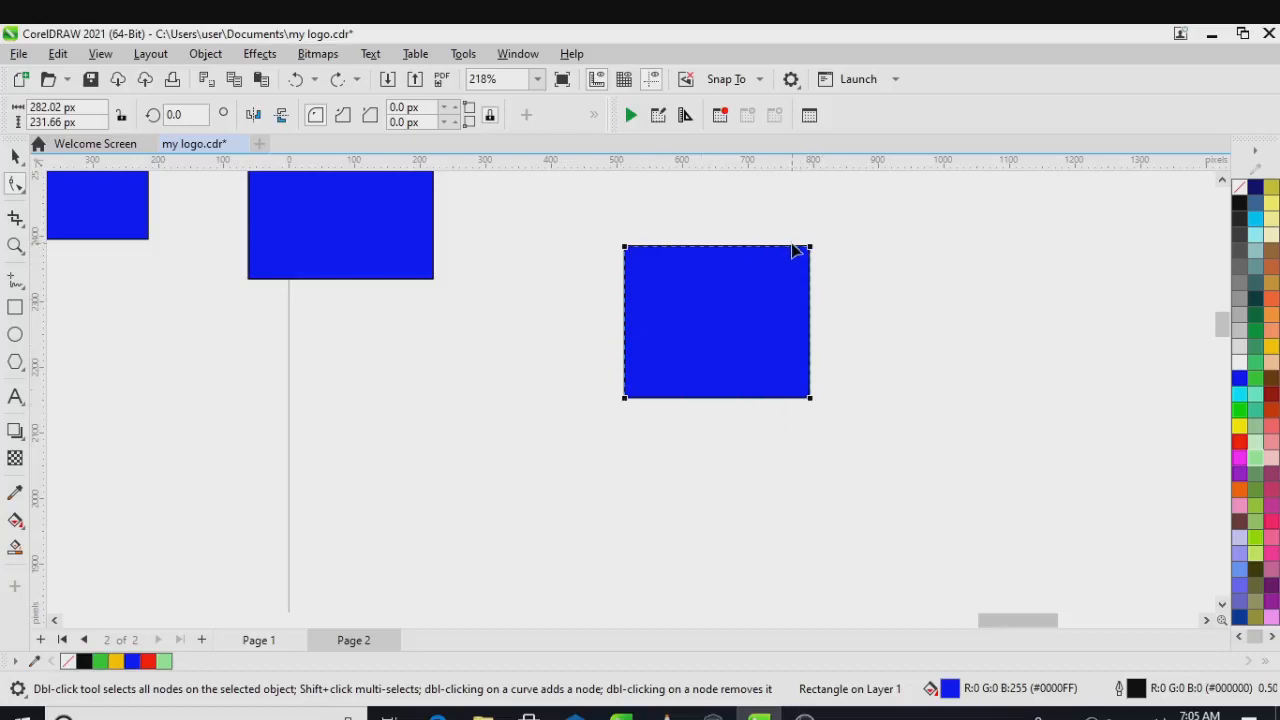
Try rounding all four corners of the lowest rectangle together to about 116 px, and undo it.
drag(625, 247, 632, 335)
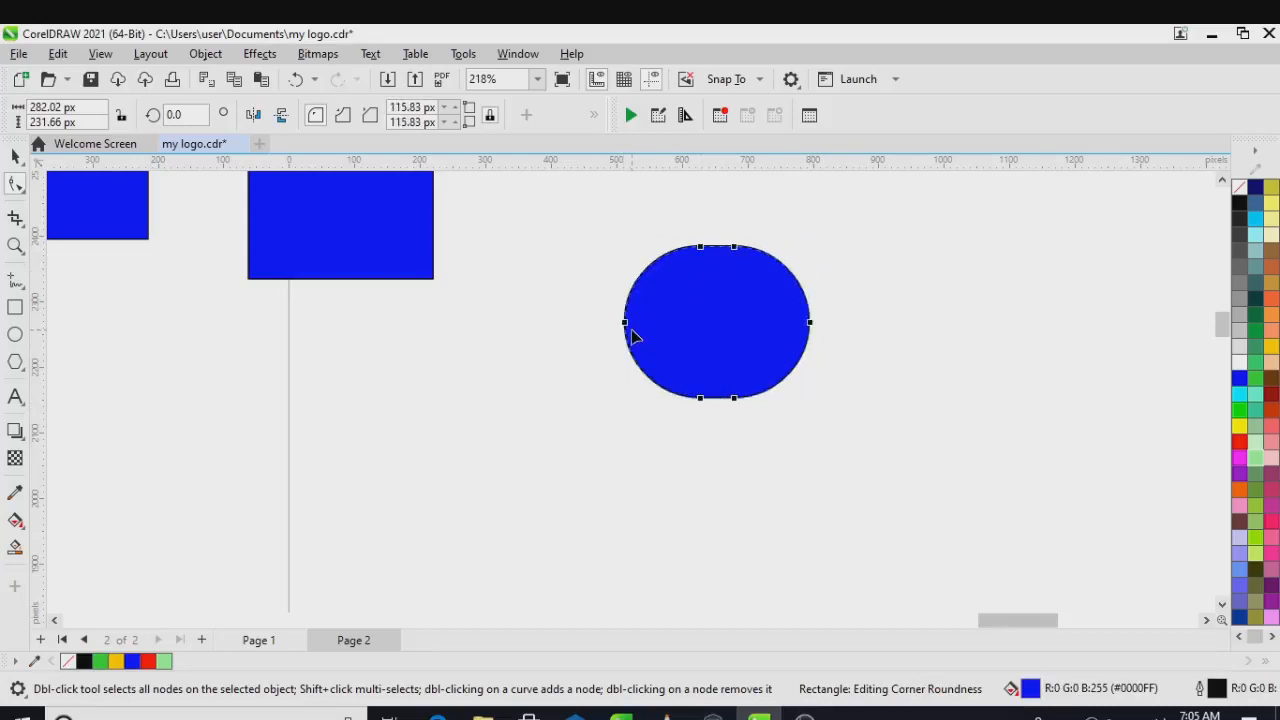
key(ctrl+z)
key(ctrl+z)
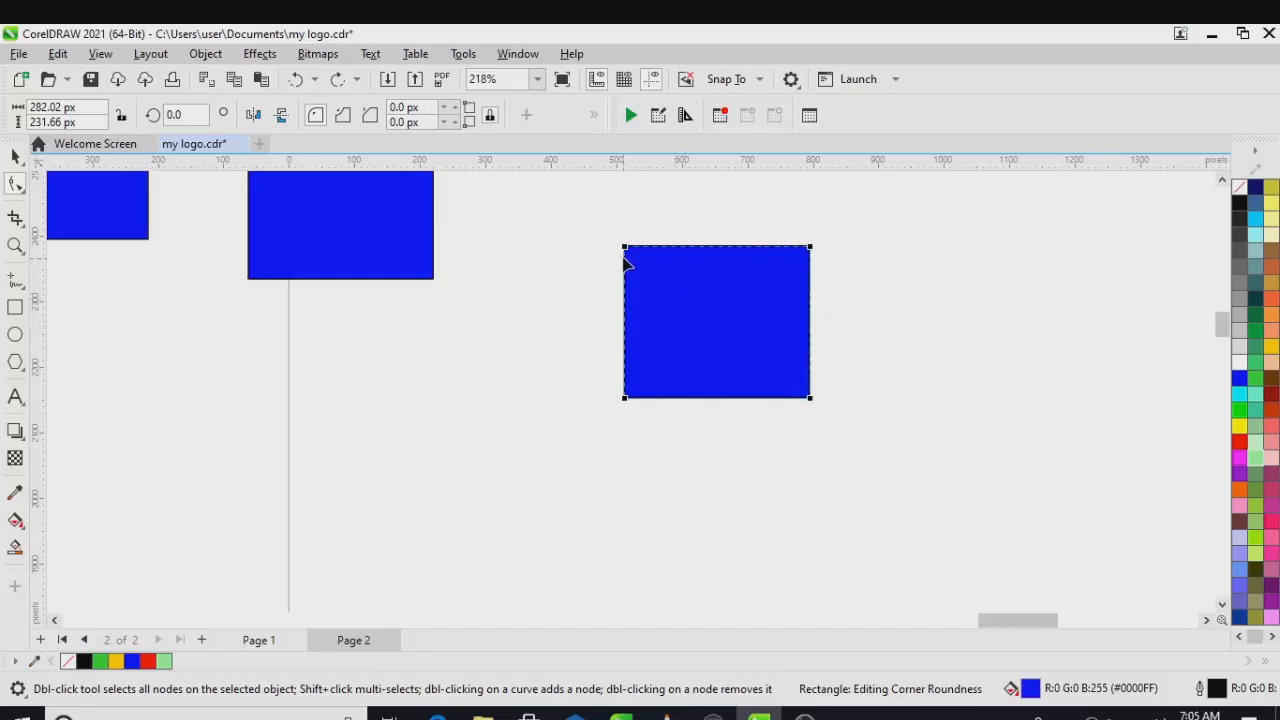
Try rounding only the upper-left corner of the rectangle to about 86 px, and undo it.
click(625, 250)
drag(625, 255, 628, 308)
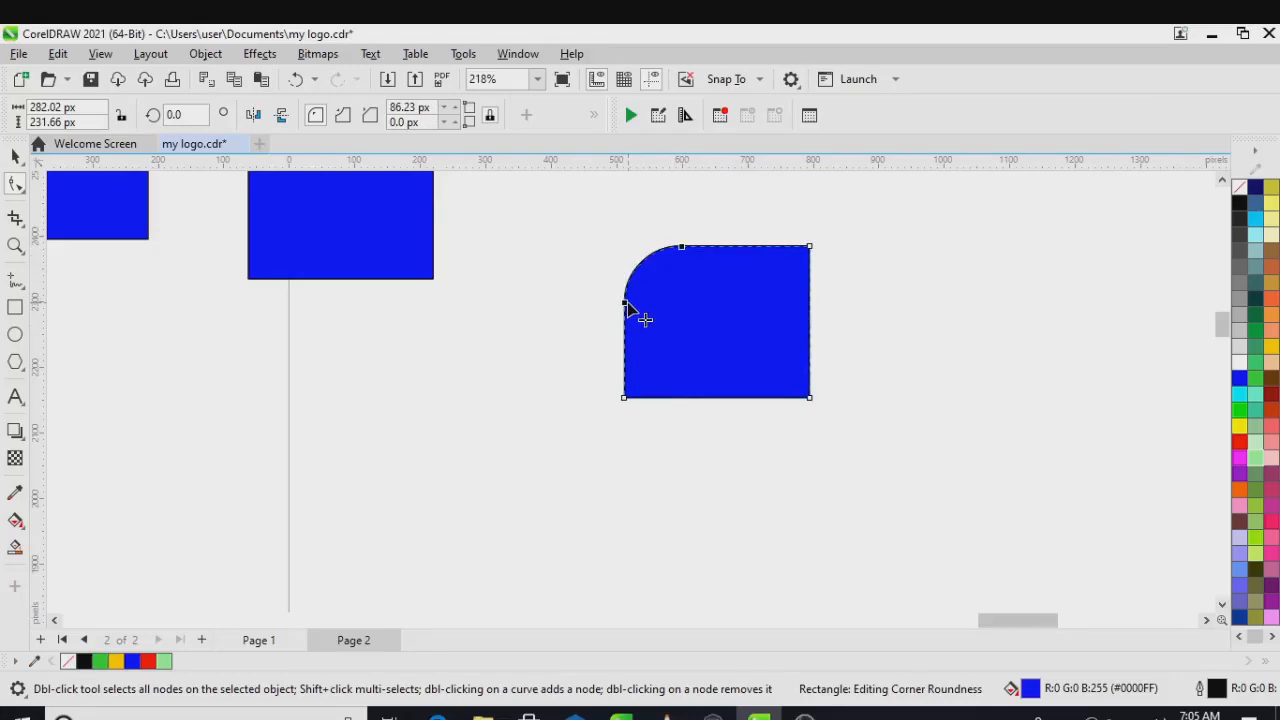
key(ctrl+z)
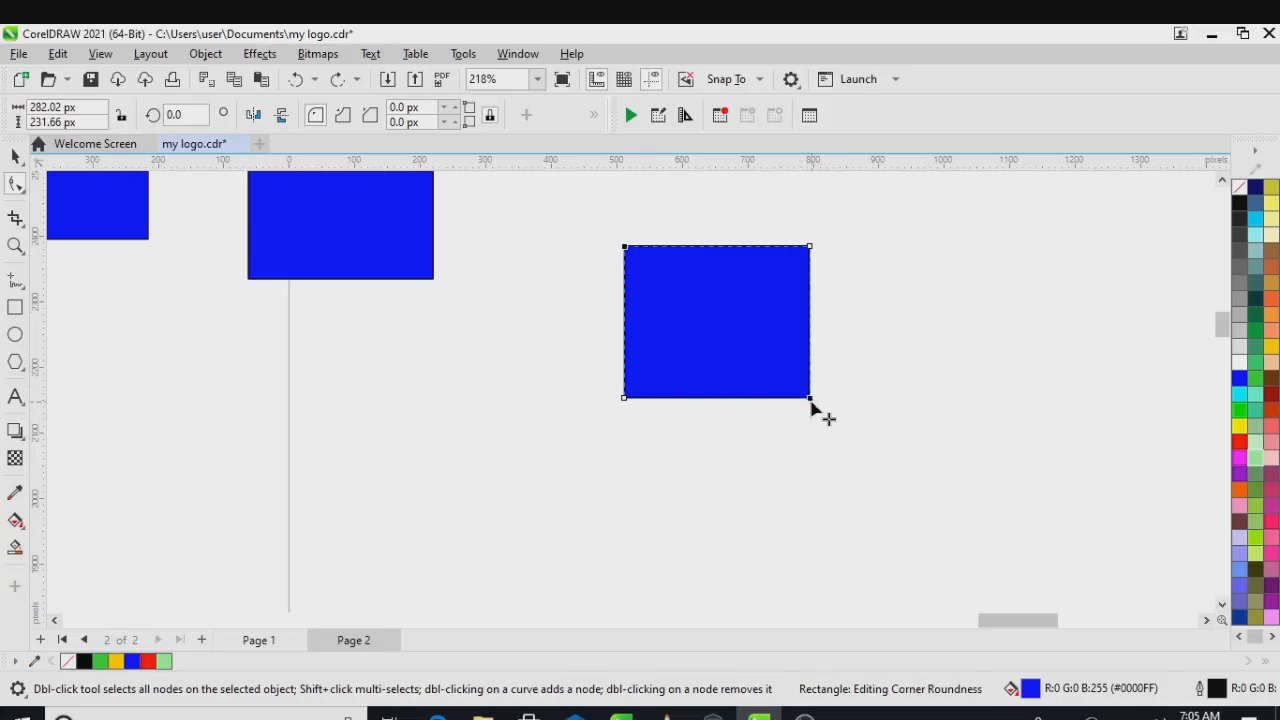
Round the rectangle's upper-left and lower-right corners together to about 51 px.
drag(810, 400, 760, 437)
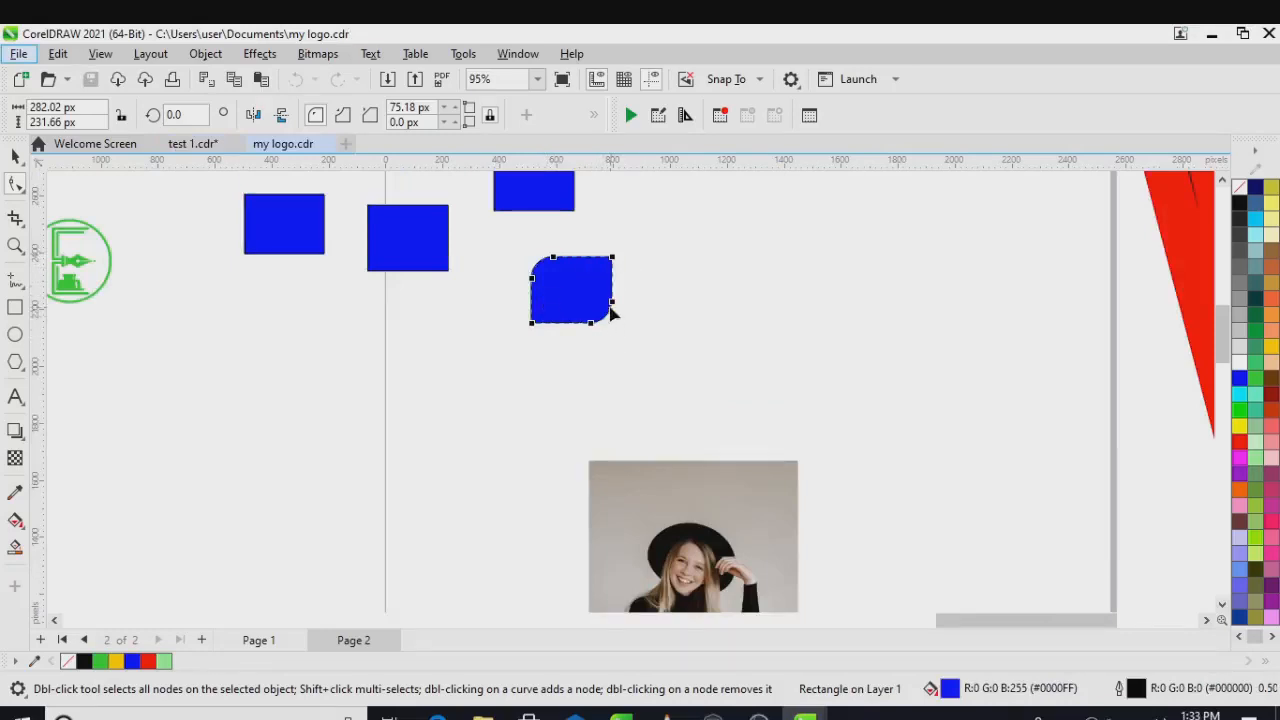
drag(612, 312, 623, 320)
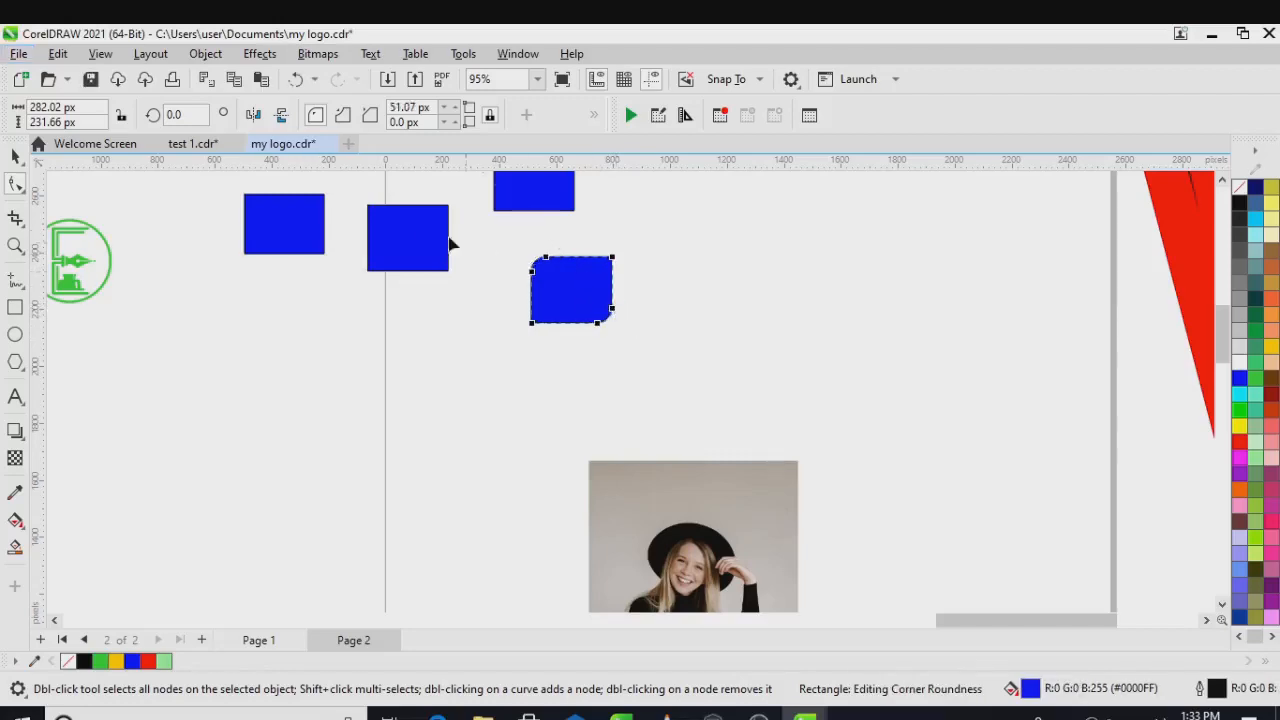
Try rounding the corners of the blue rectangle that straddles the page's left edge, and undo it.
click(400, 237)
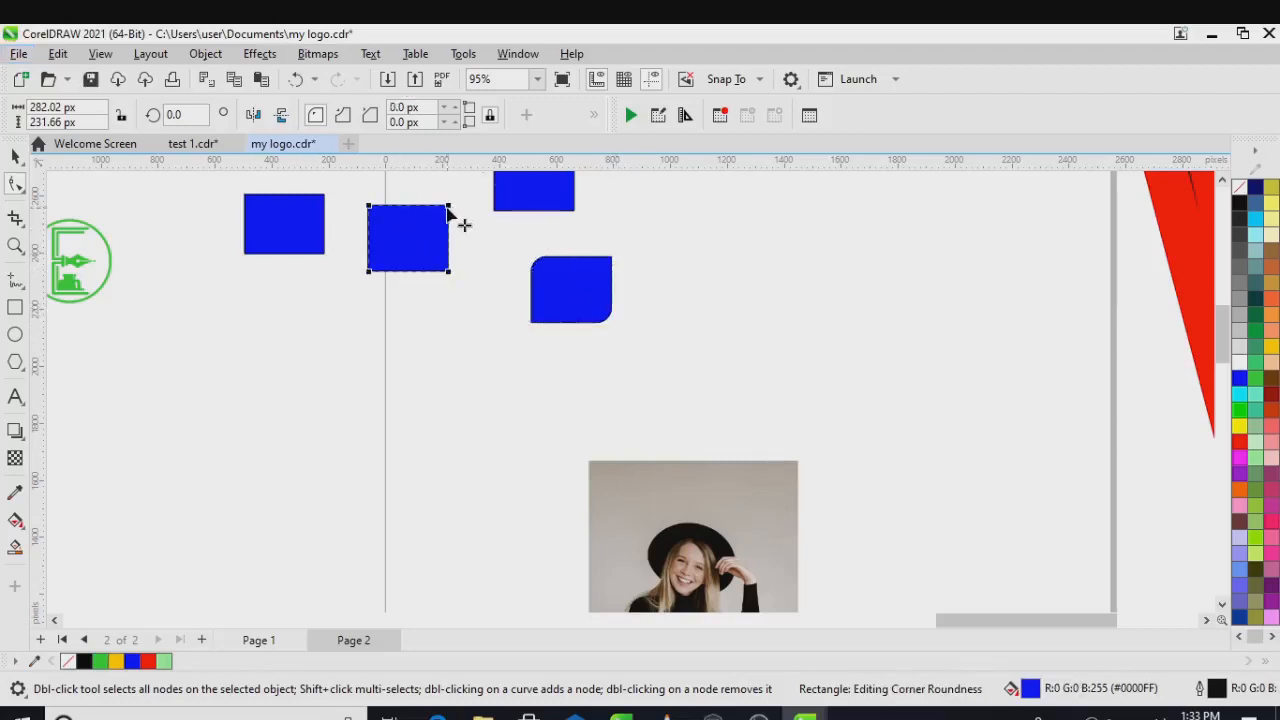
drag(448, 207, 453, 225)
key(ctrl+z)
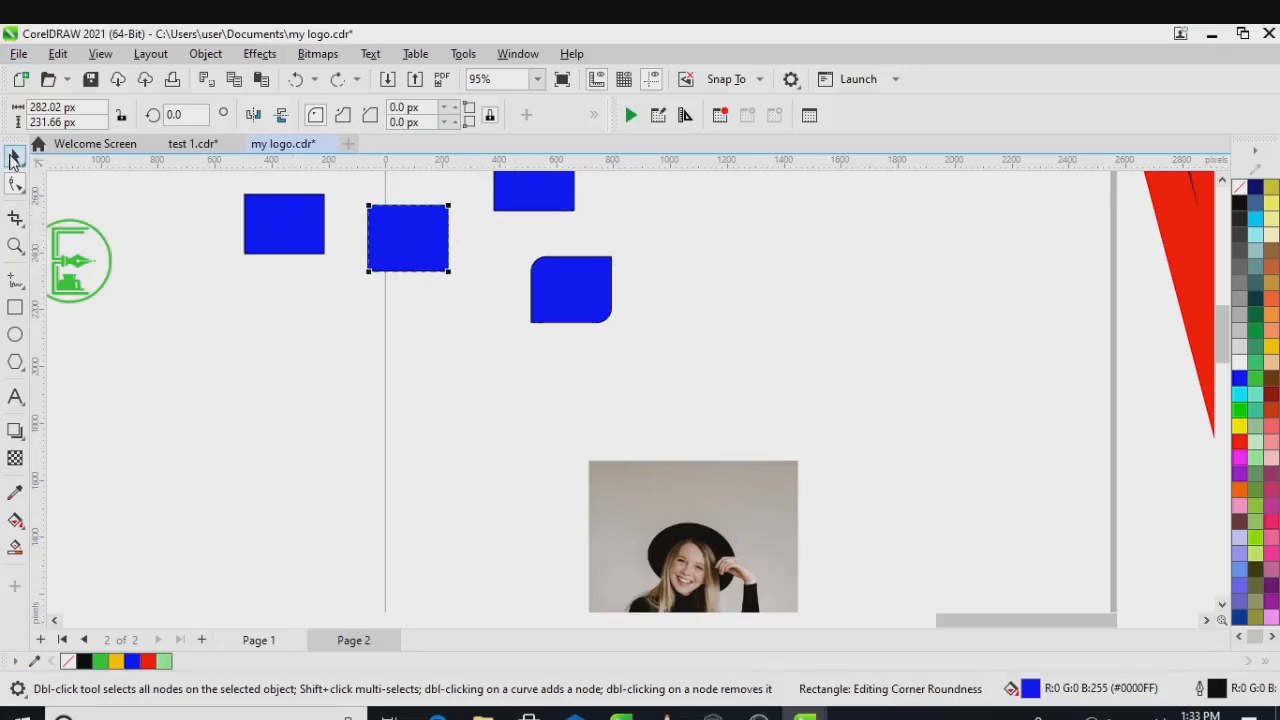
Look up the Convert to Curves command for the blue rectangle on the page's left edge.
click(14, 158)
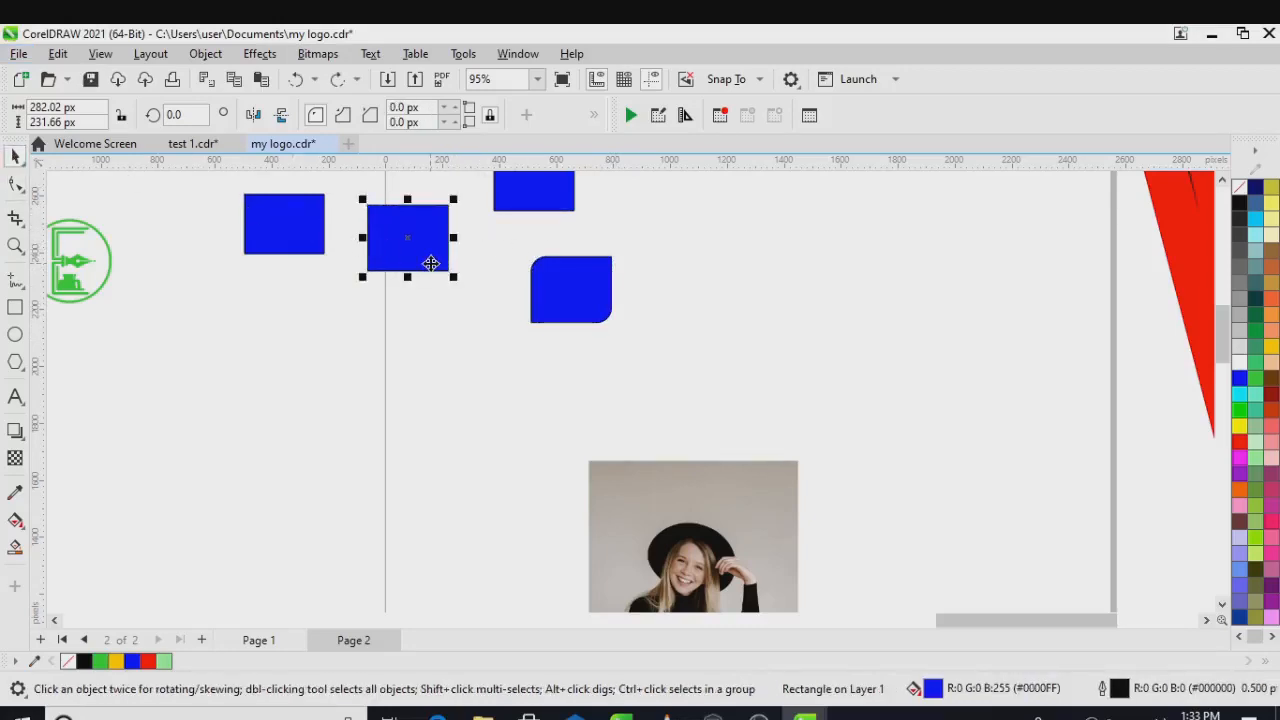
right_click(430, 263)
click(414, 245)
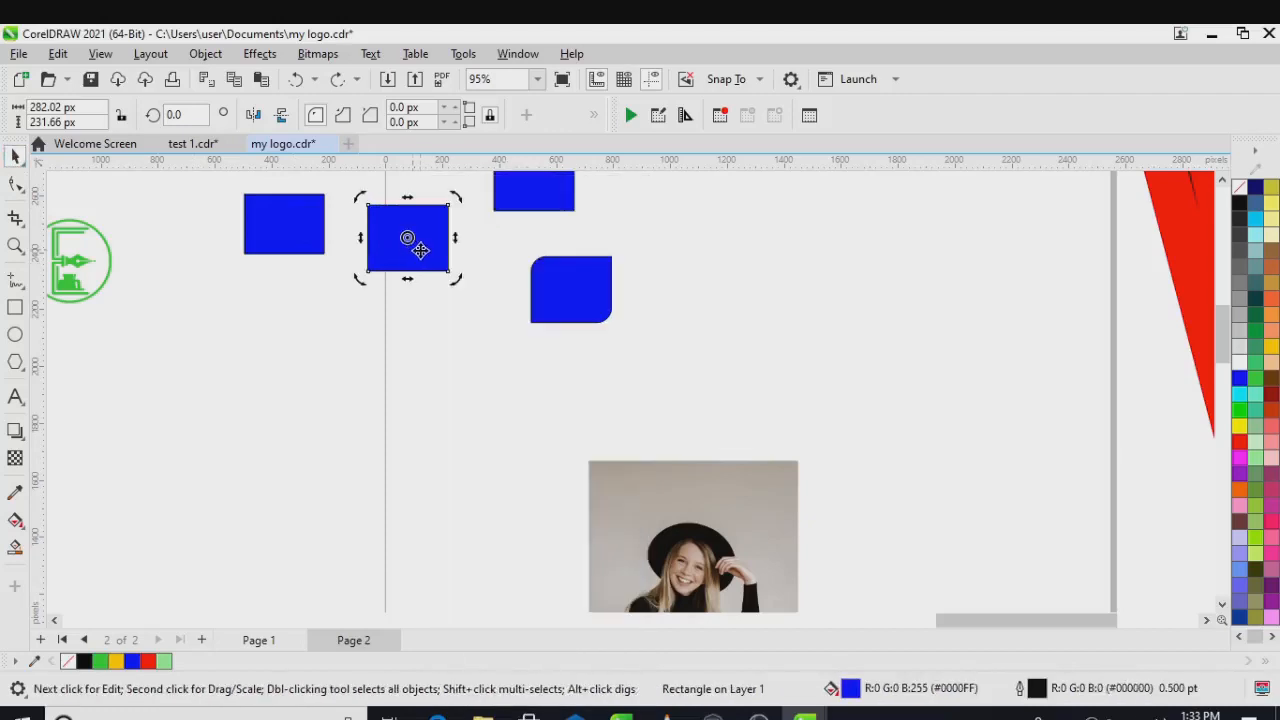
right_click(420, 246)
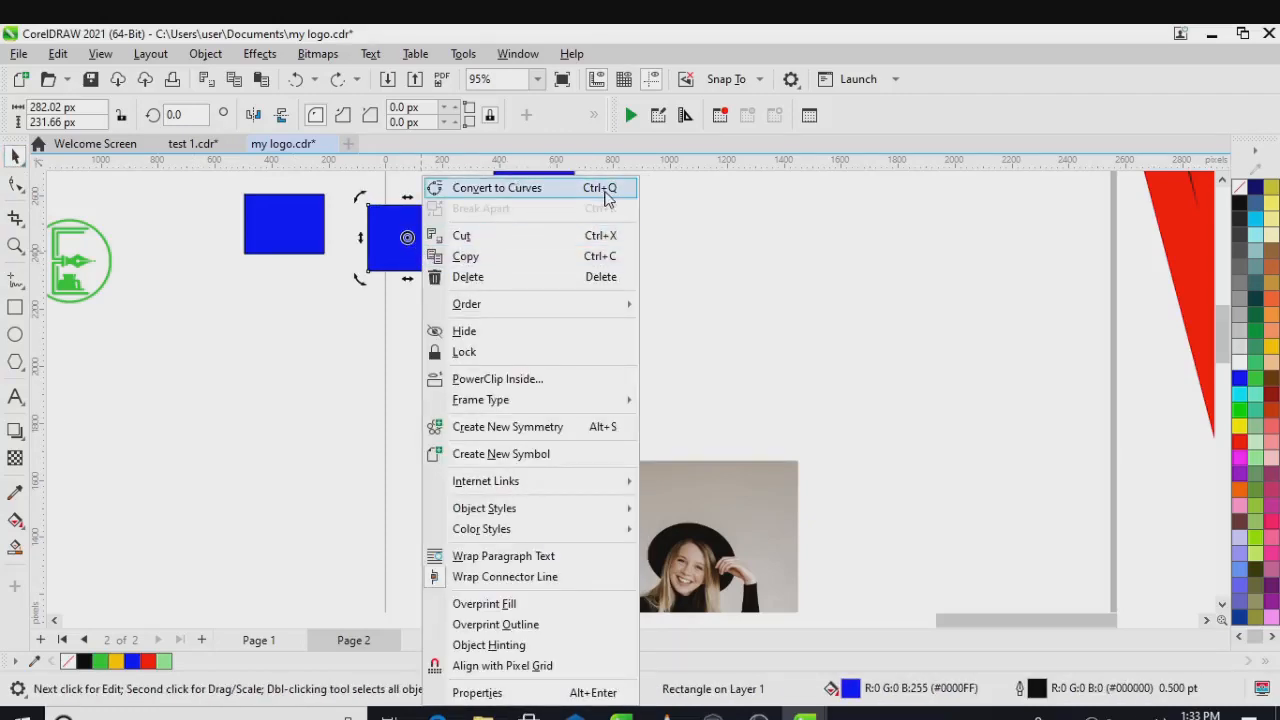
click(655, 204)
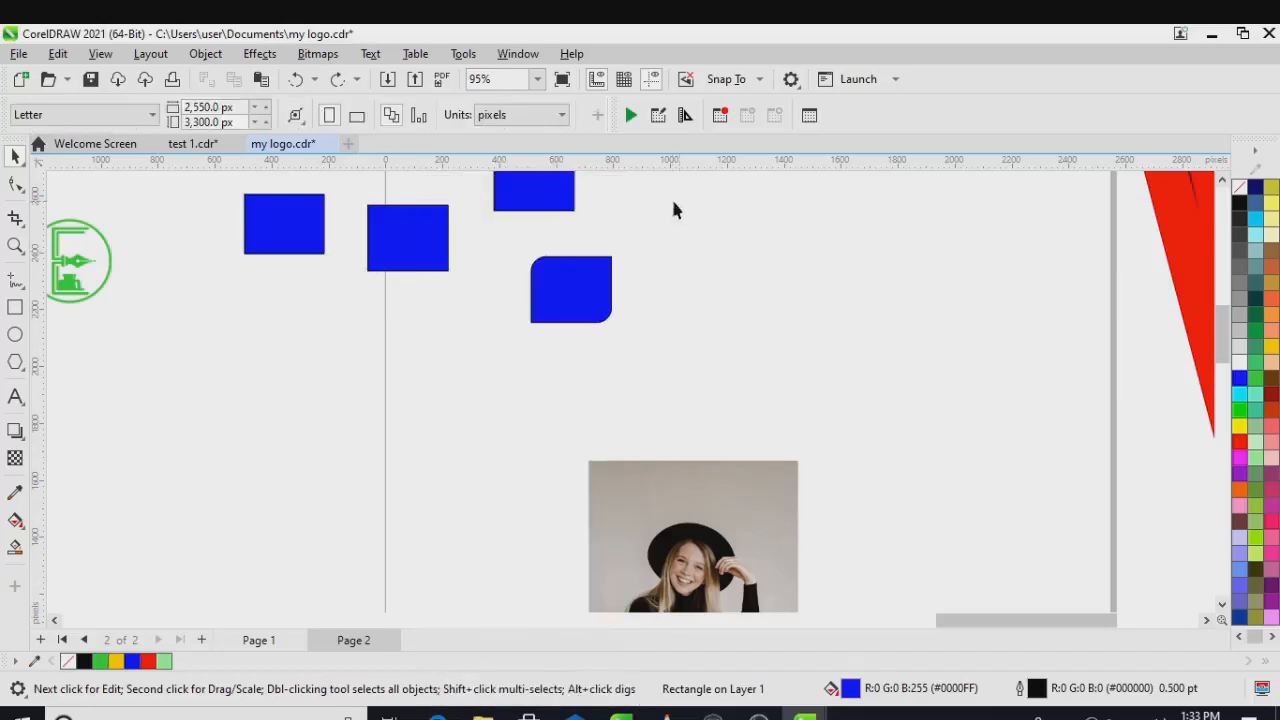
Remove the Convert to Curves command from the property bar shown for the blue rectangle.
click(434, 254)
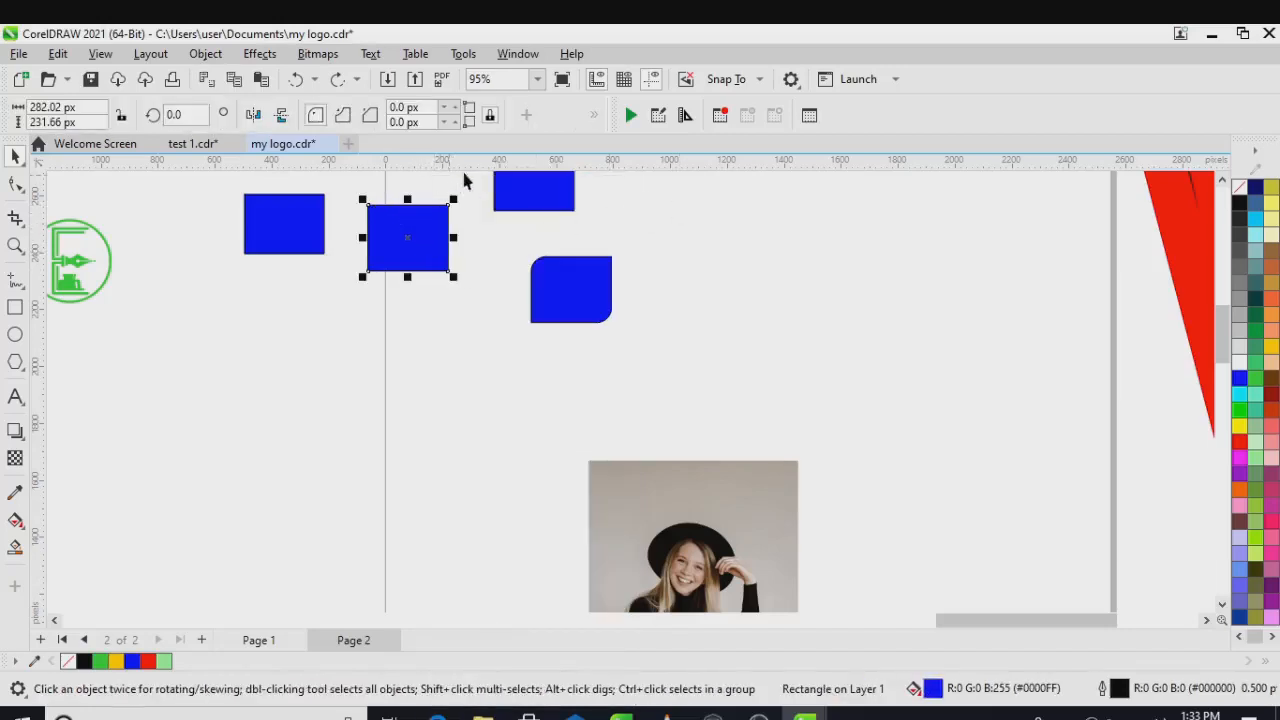
click(526, 117)
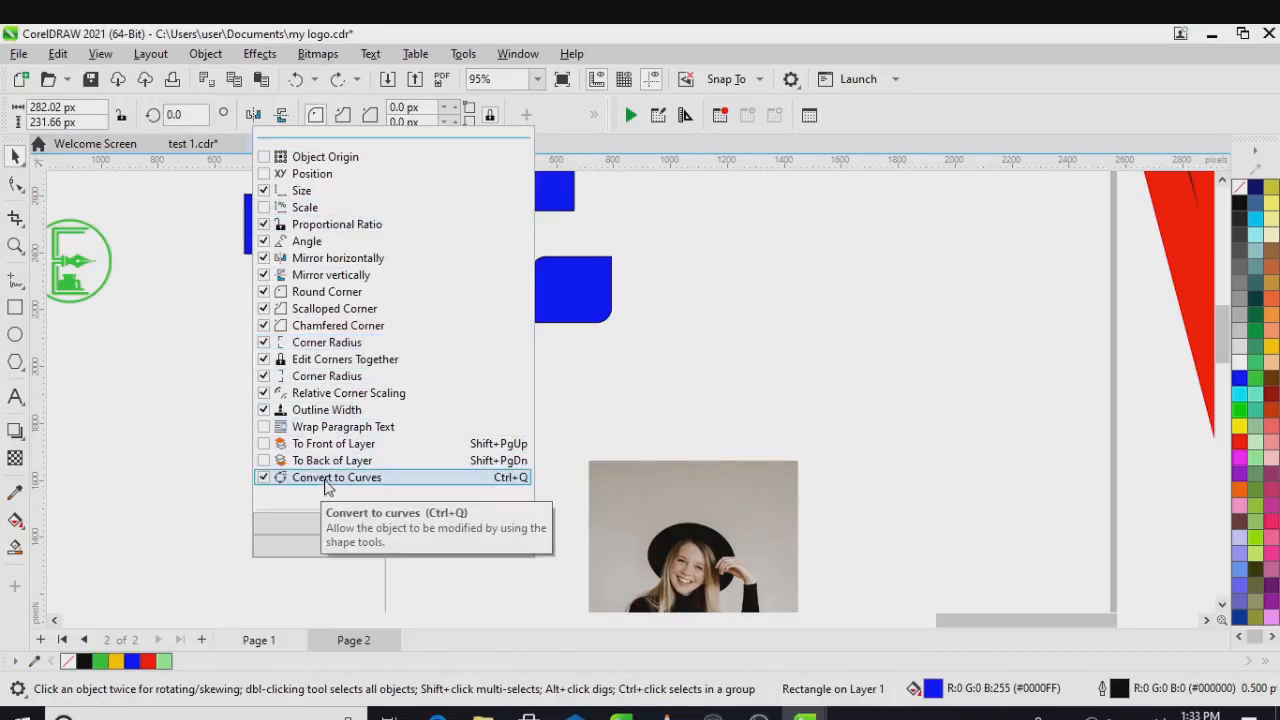
click(327, 479)
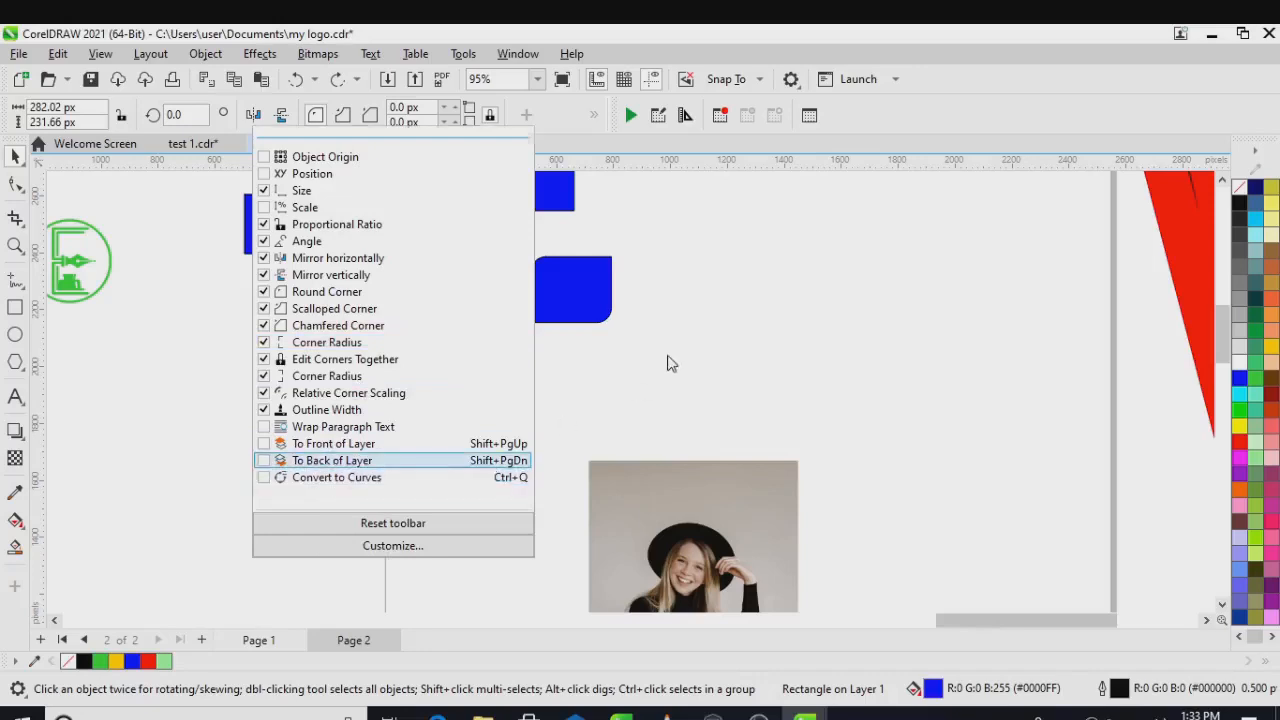
click(670, 363)
Make room for the full property bar by moving the Macros toolbar to its own row and hiding it.
click(594, 116)
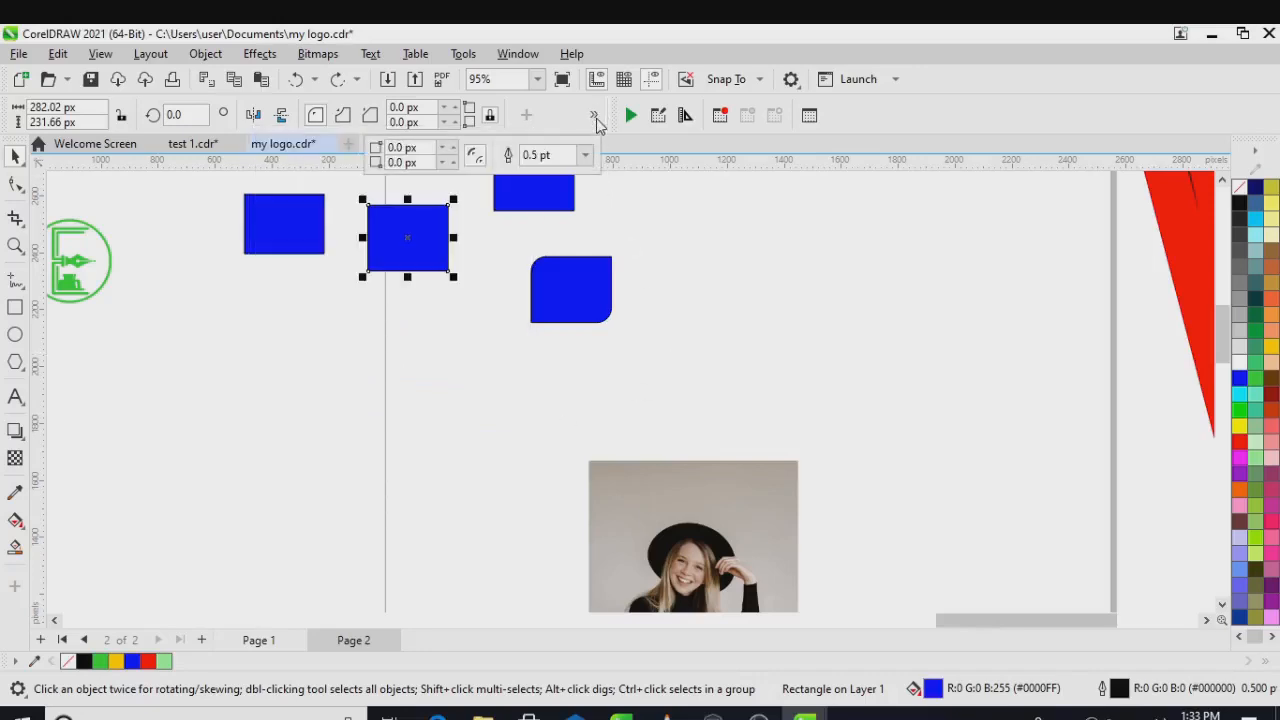
click(597, 119)
drag(612, 115, 696, 136)
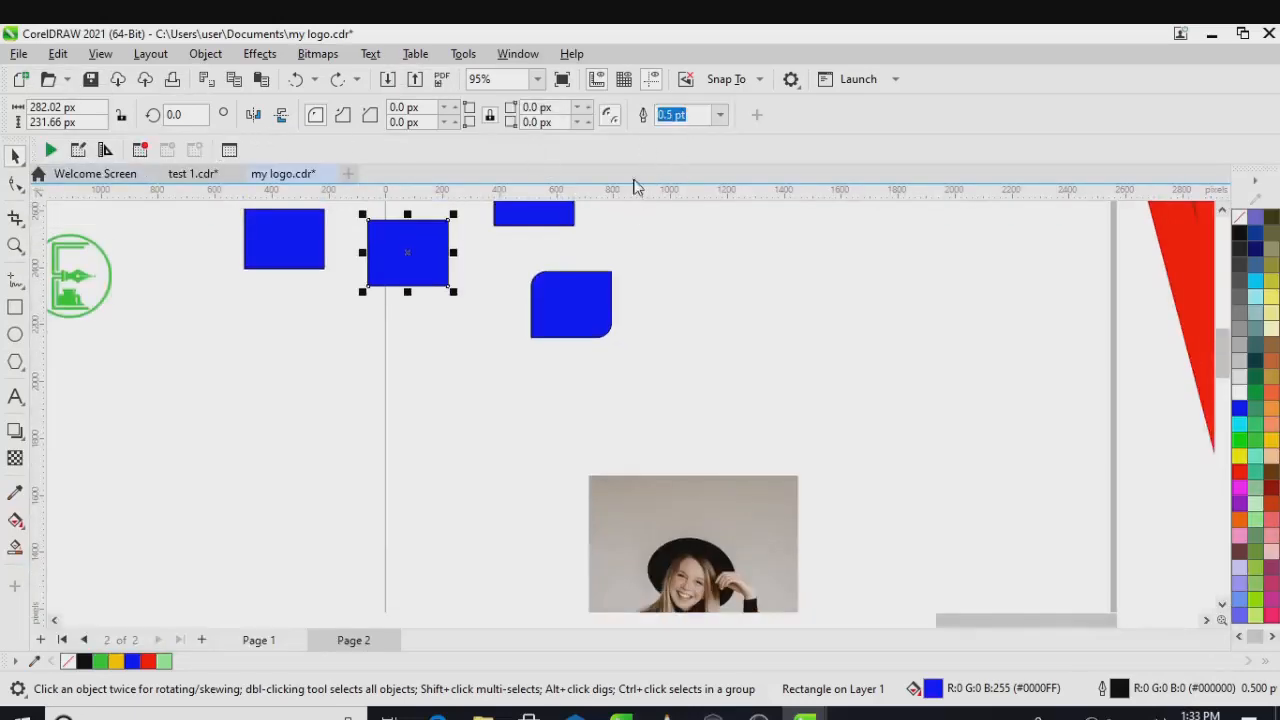
right_click(31, 153)
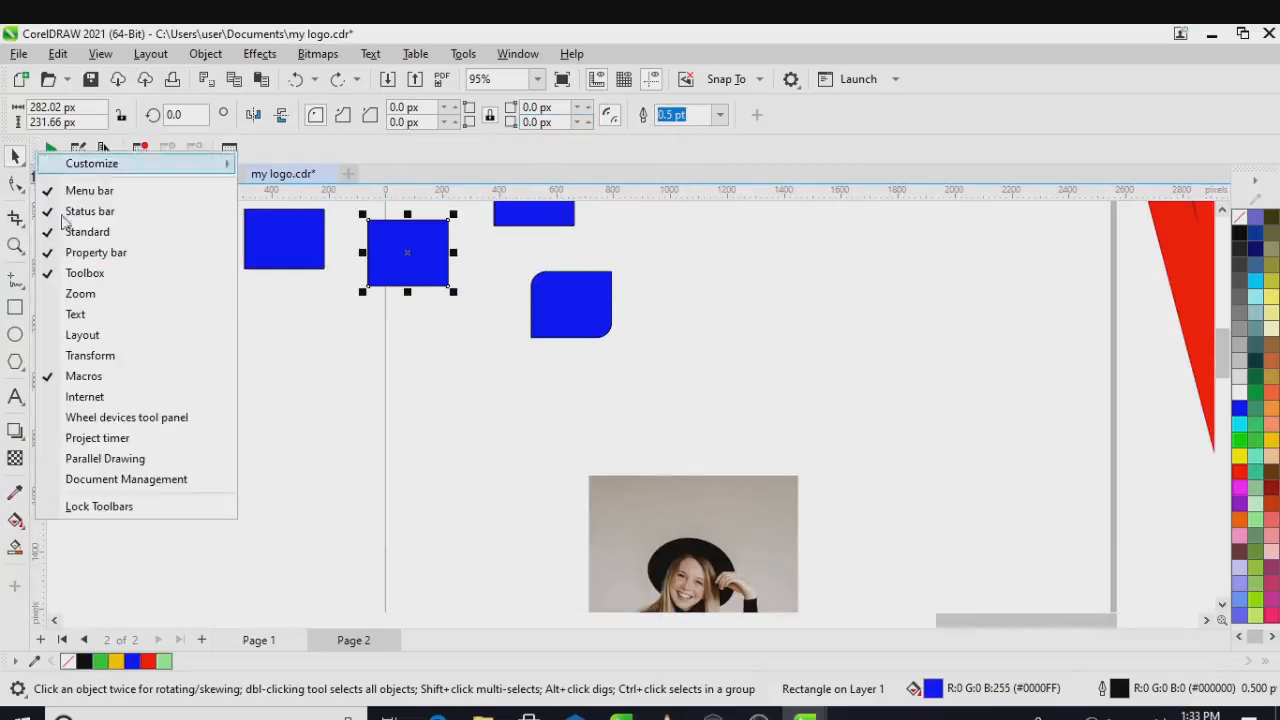
click(53, 380)
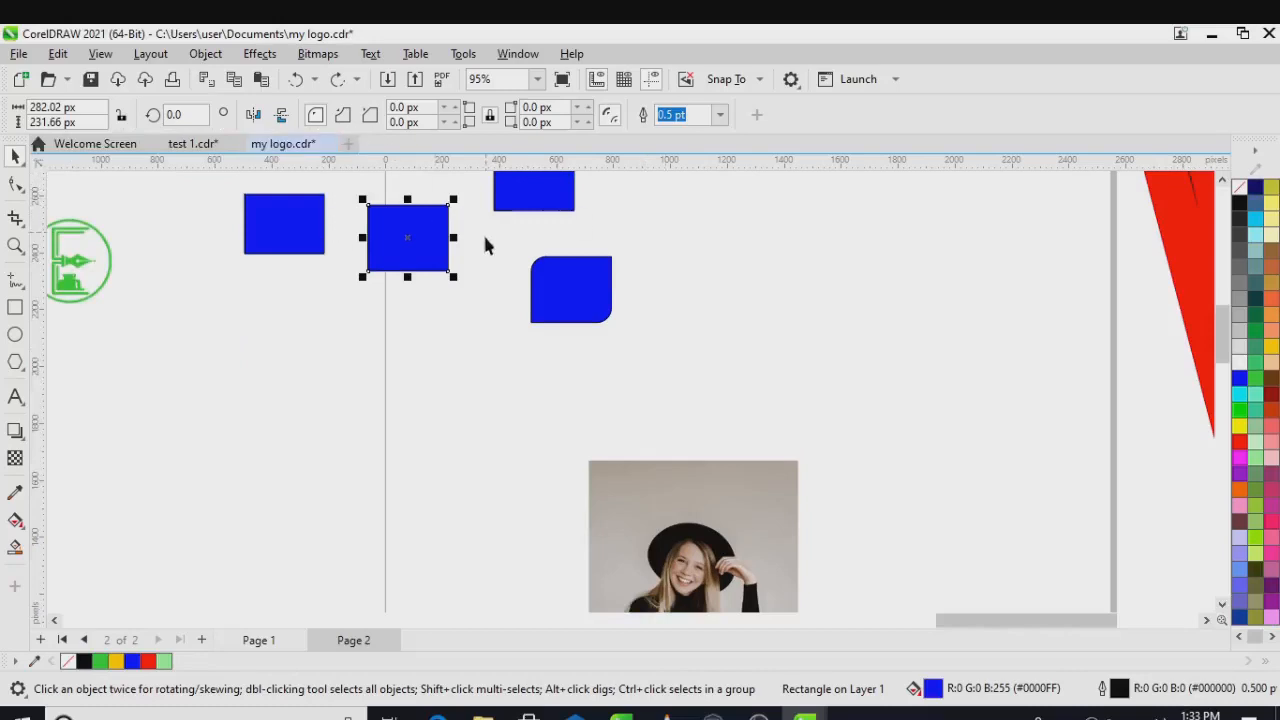
Convert the blue rectangle on the page's left edge to curves and delete its upper-right node.
right_click(414, 245)
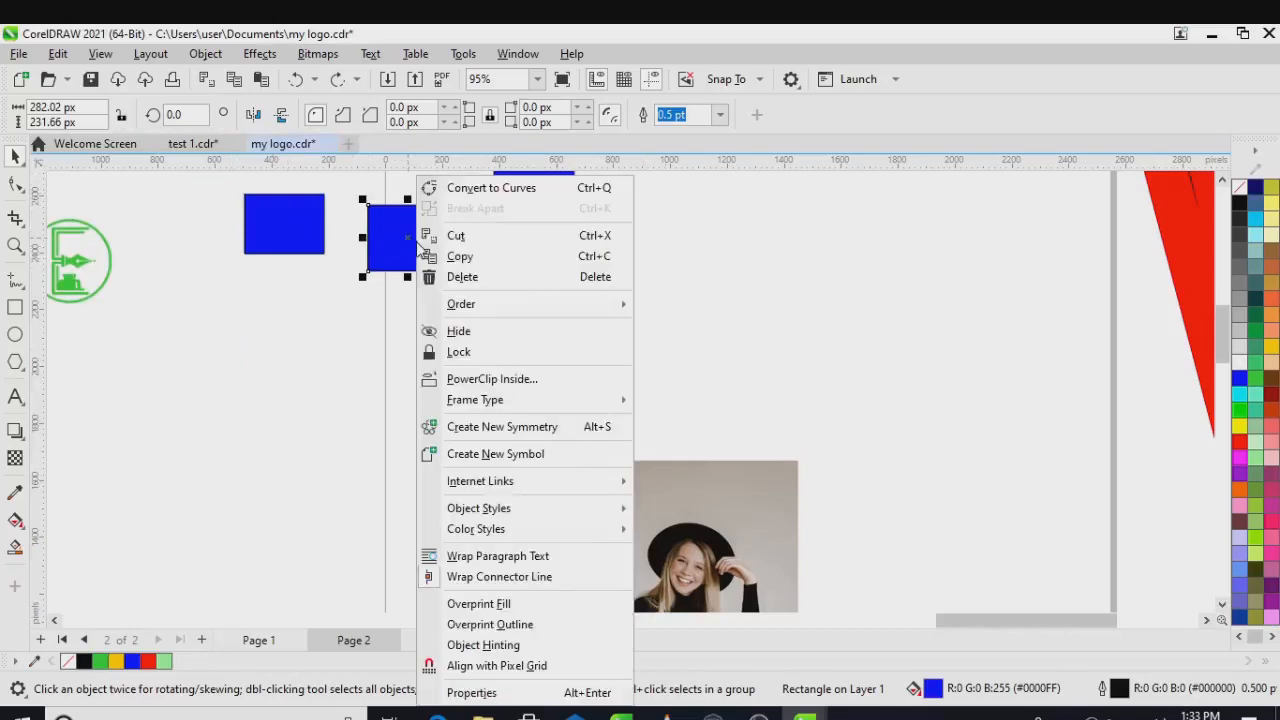
click(475, 190)
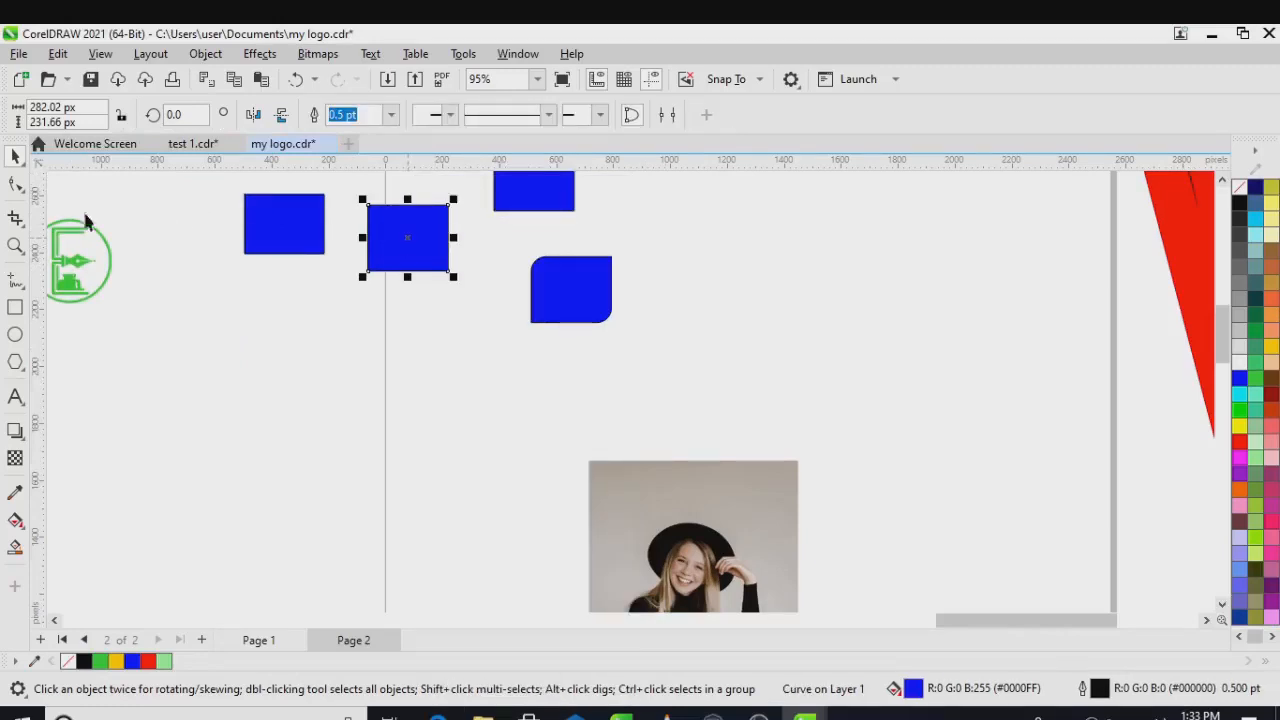
click(16, 184)
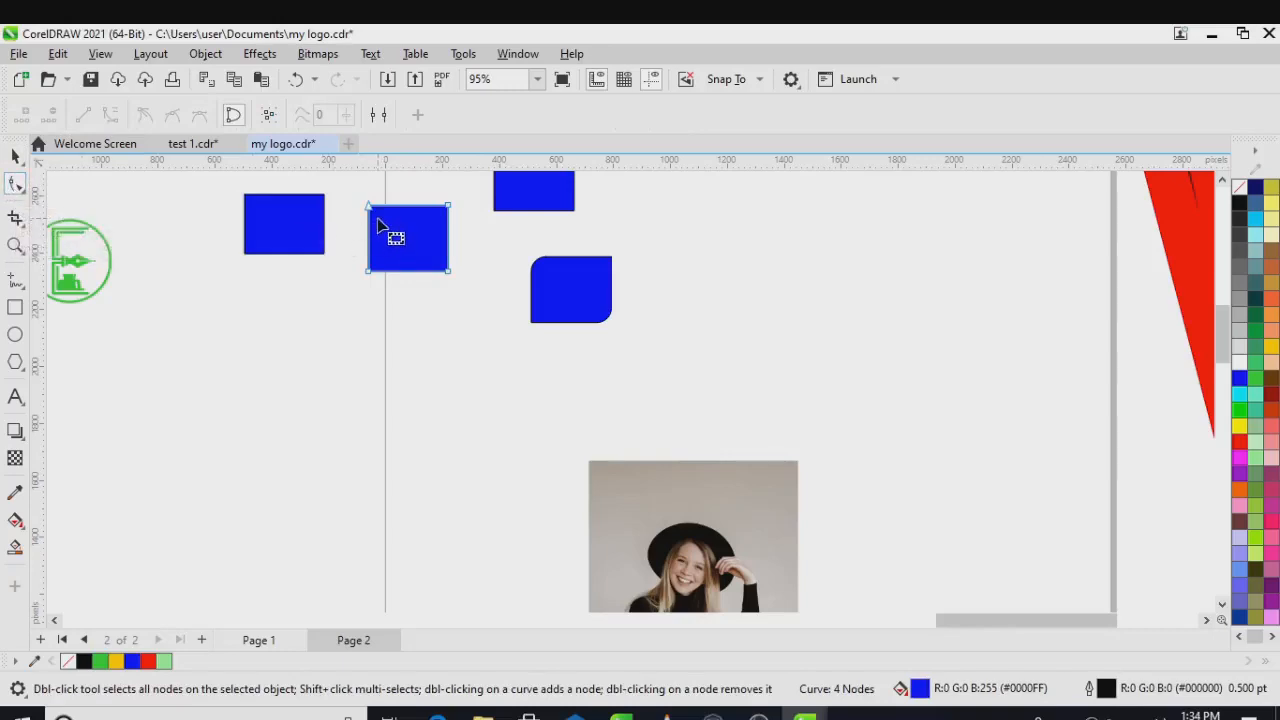
double_click(450, 207)
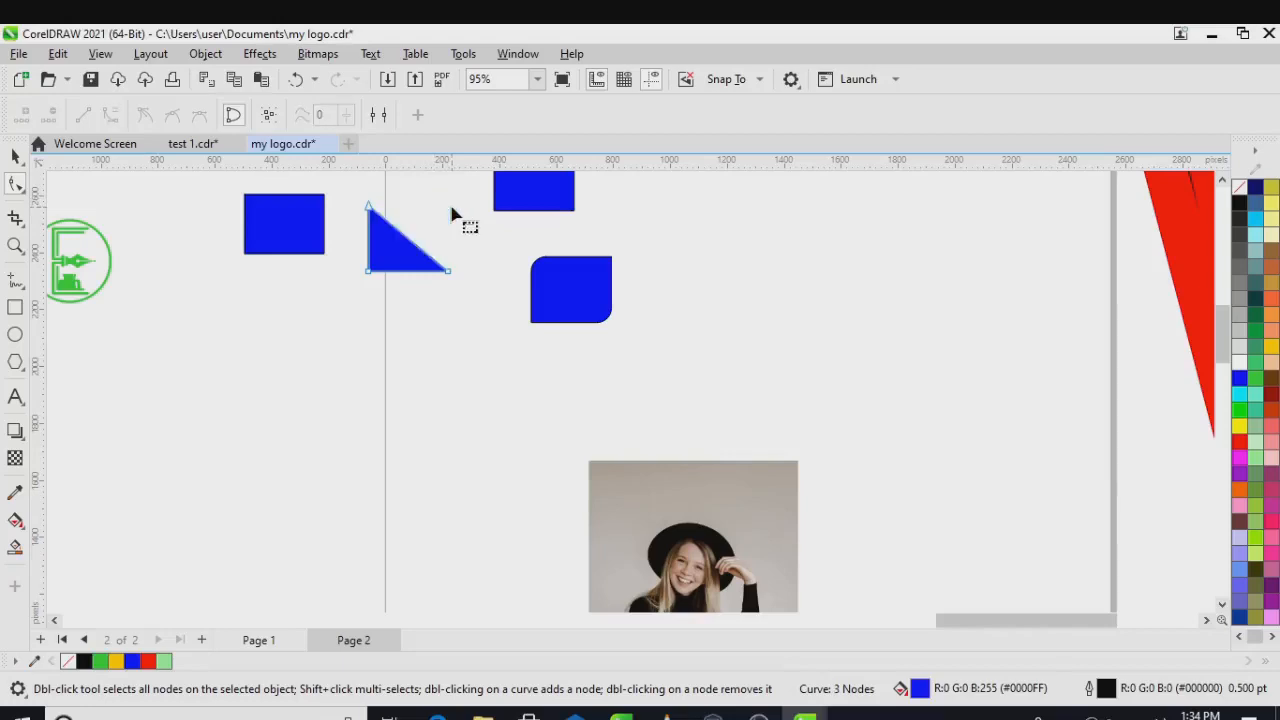
Convert the blue triangle's slanted side to a curve and bulge it outward, undoing the last adjustment.
click(402, 234)
click(111, 116)
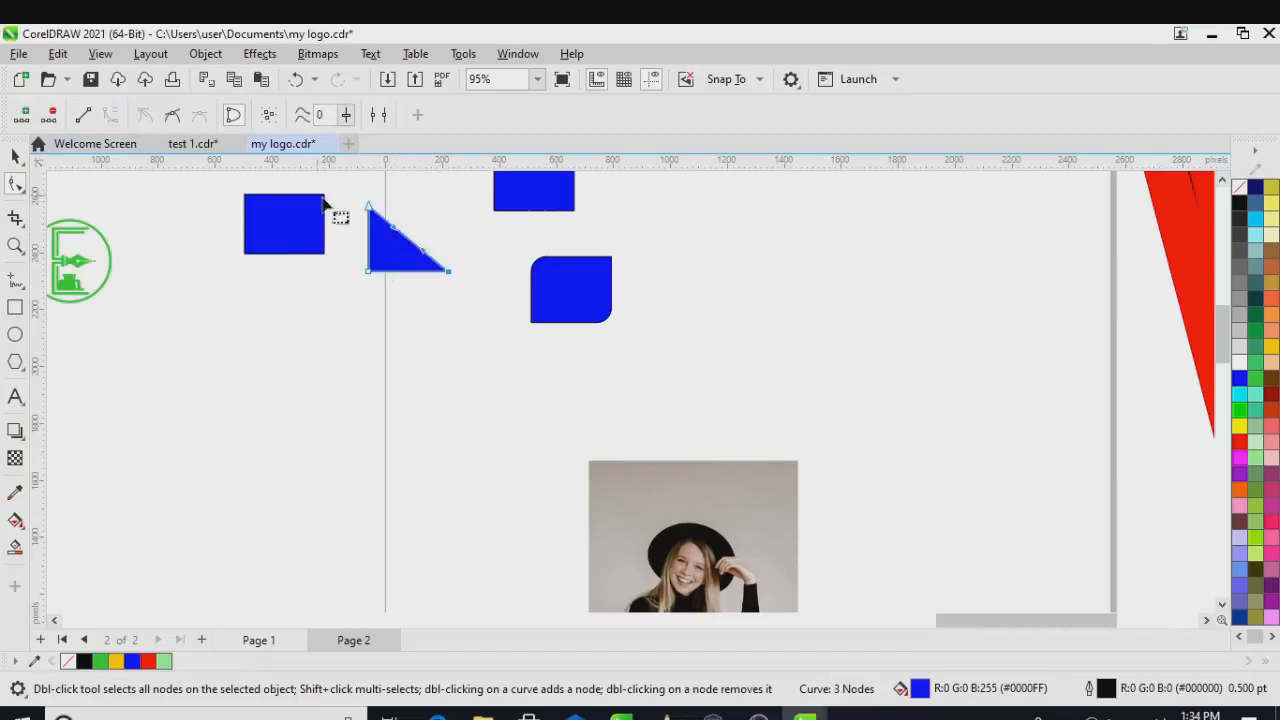
drag(412, 241, 449, 203)
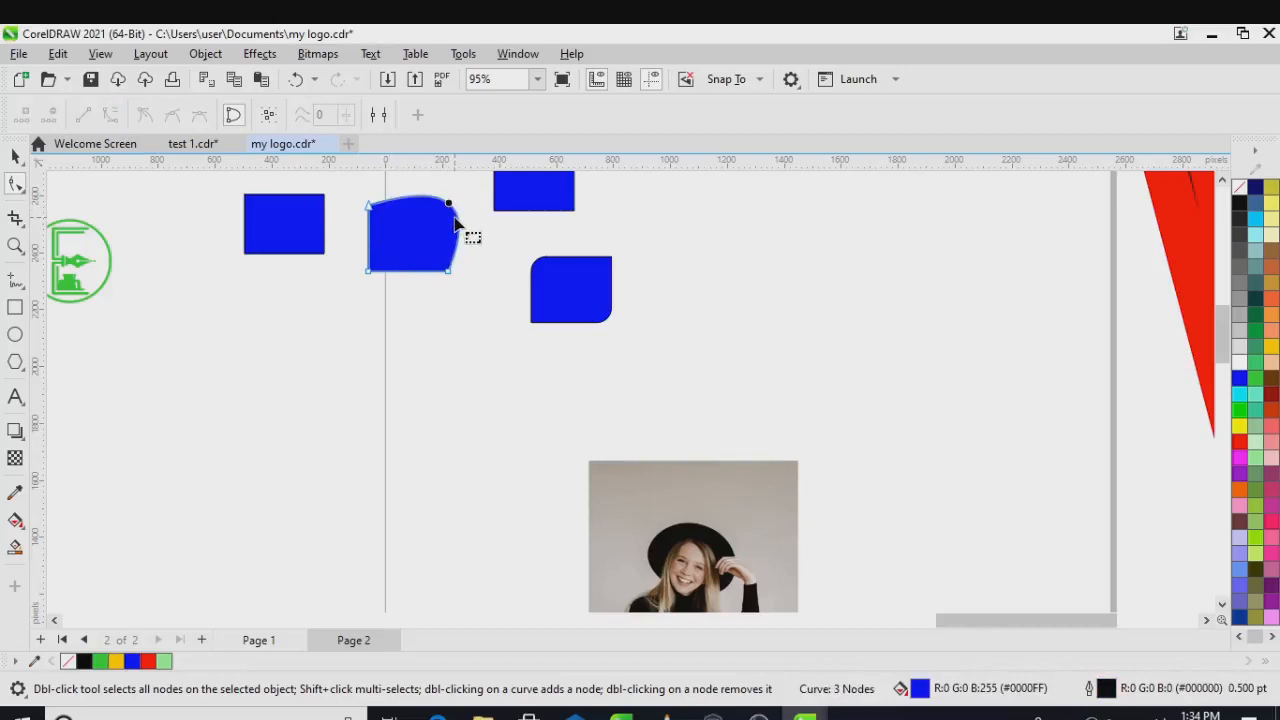
key(ctrl+z)
Draw an unfilled upright rectangle about 840 by 1021 px above and right of the photo, and shift it slightly.
click(15, 308)
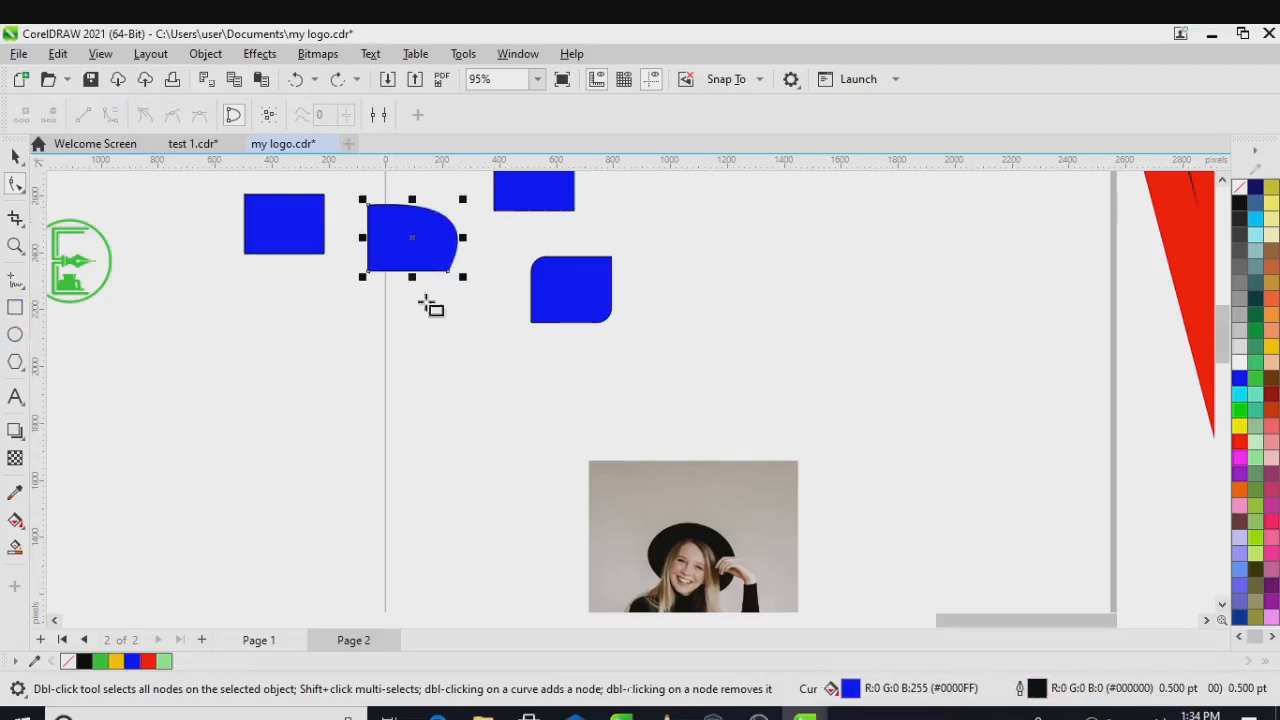
drag(738, 230, 977, 518)
drag(851, 374, 884, 360)
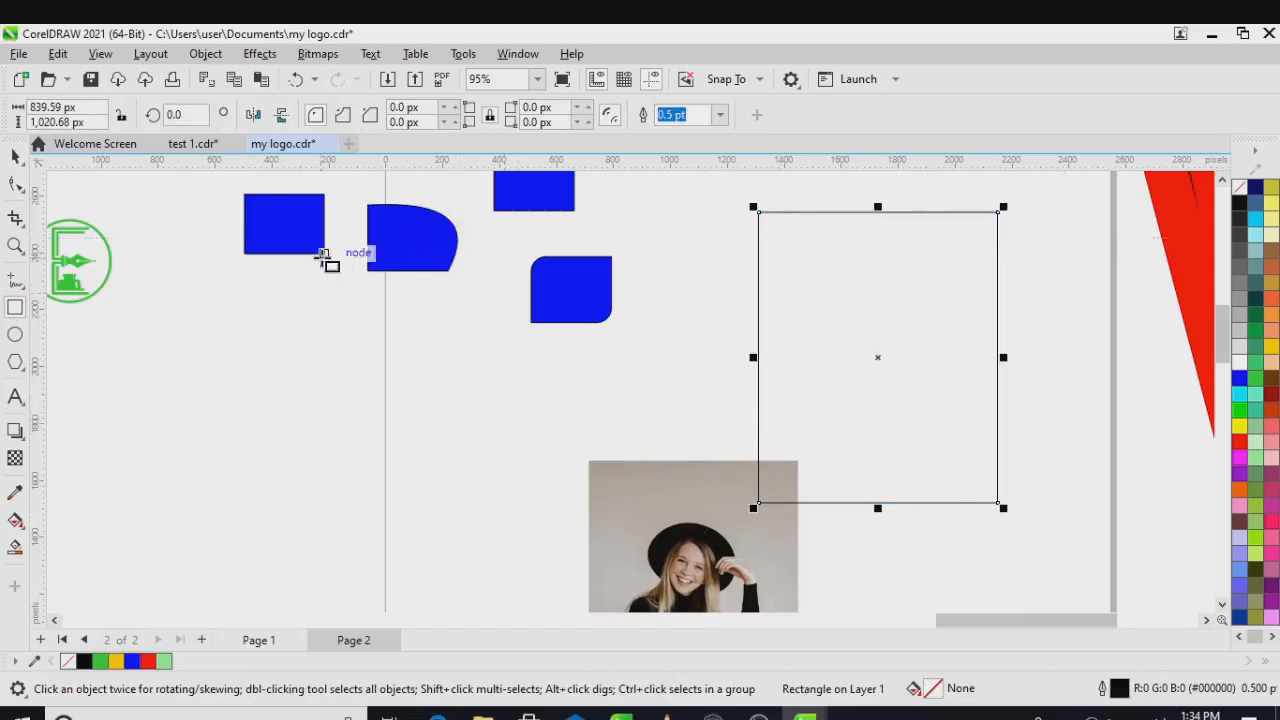
Try stretching a shorter copy of the upright rectangle, about 359 px high, along its bottom edge.
click(294, 234)
click(15, 155)
click(848, 257)
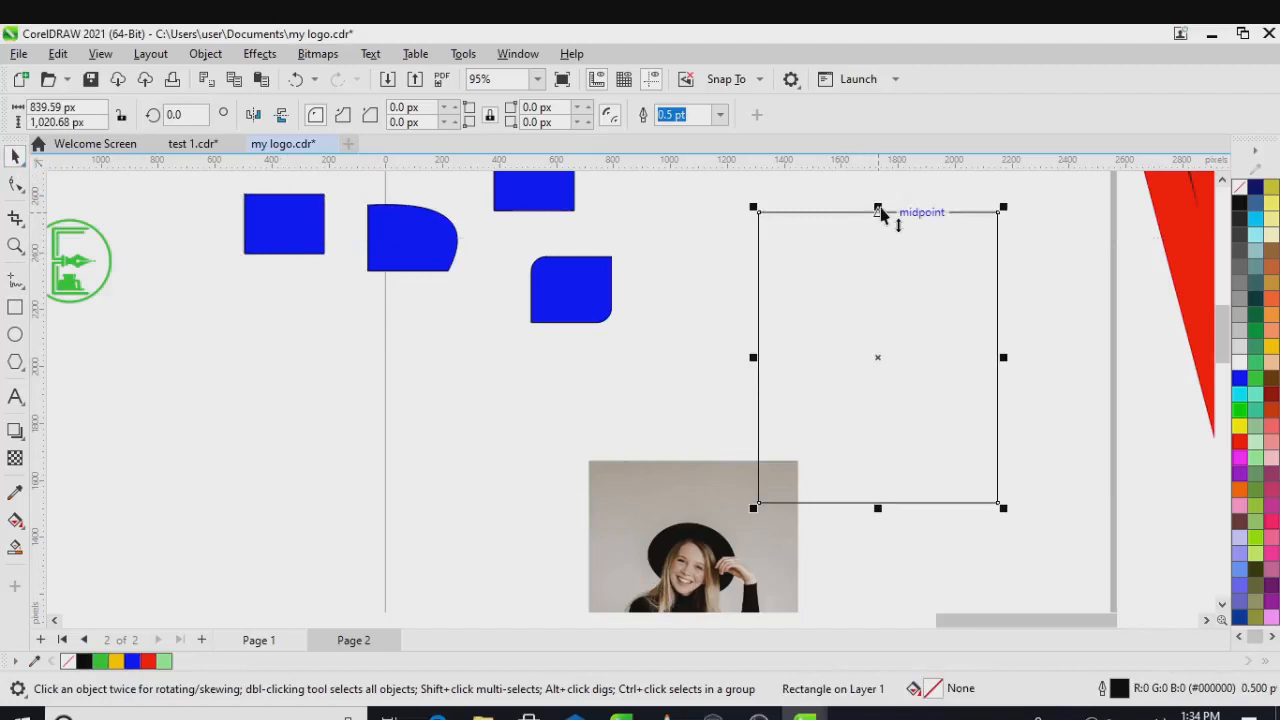
drag(878, 211, 891, 398)
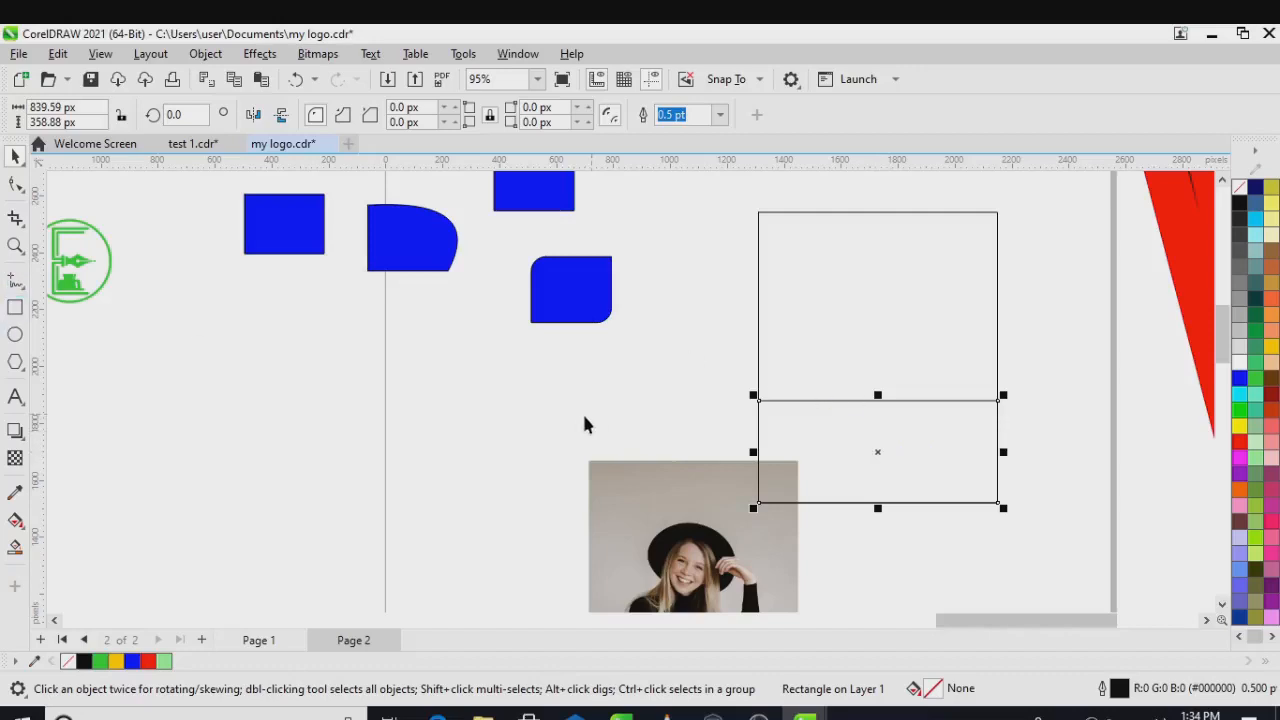
click(510, 422)
Draw a rectangle about 790 by 474 px, place it over the upright rectangle's lower part and widen it to about 912 px.
click(15, 308)
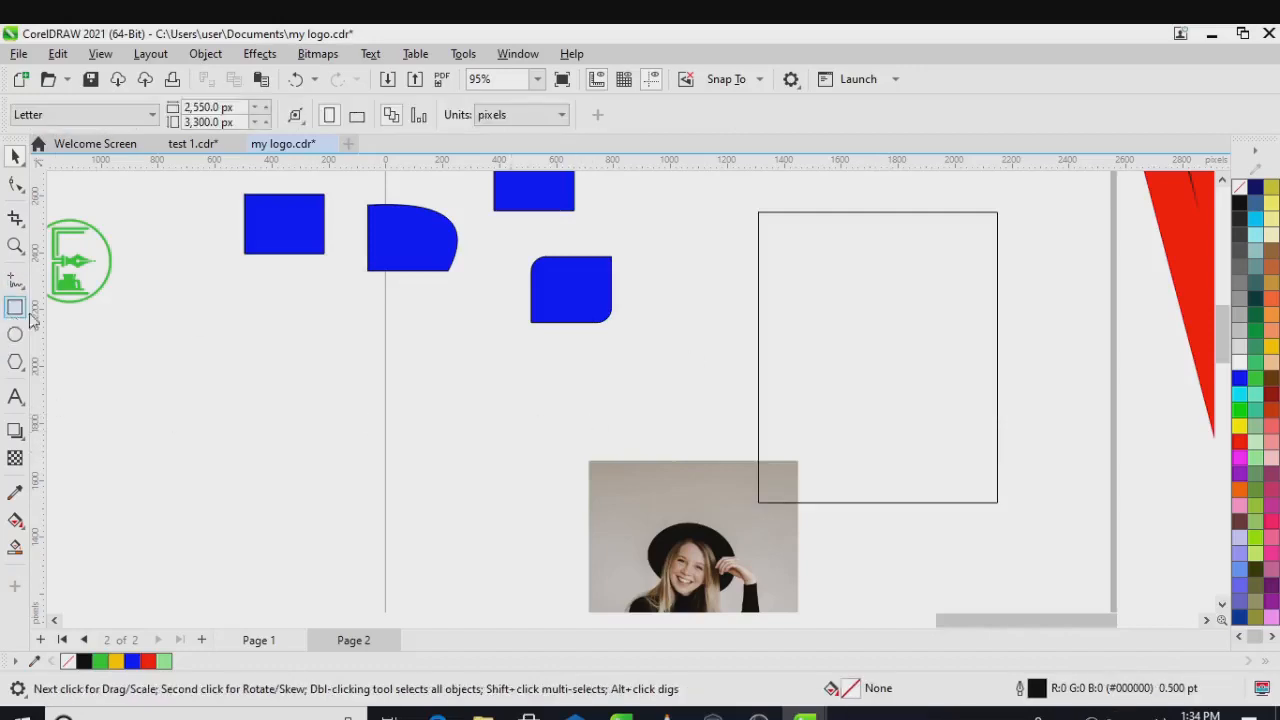
drag(406, 308, 630, 443)
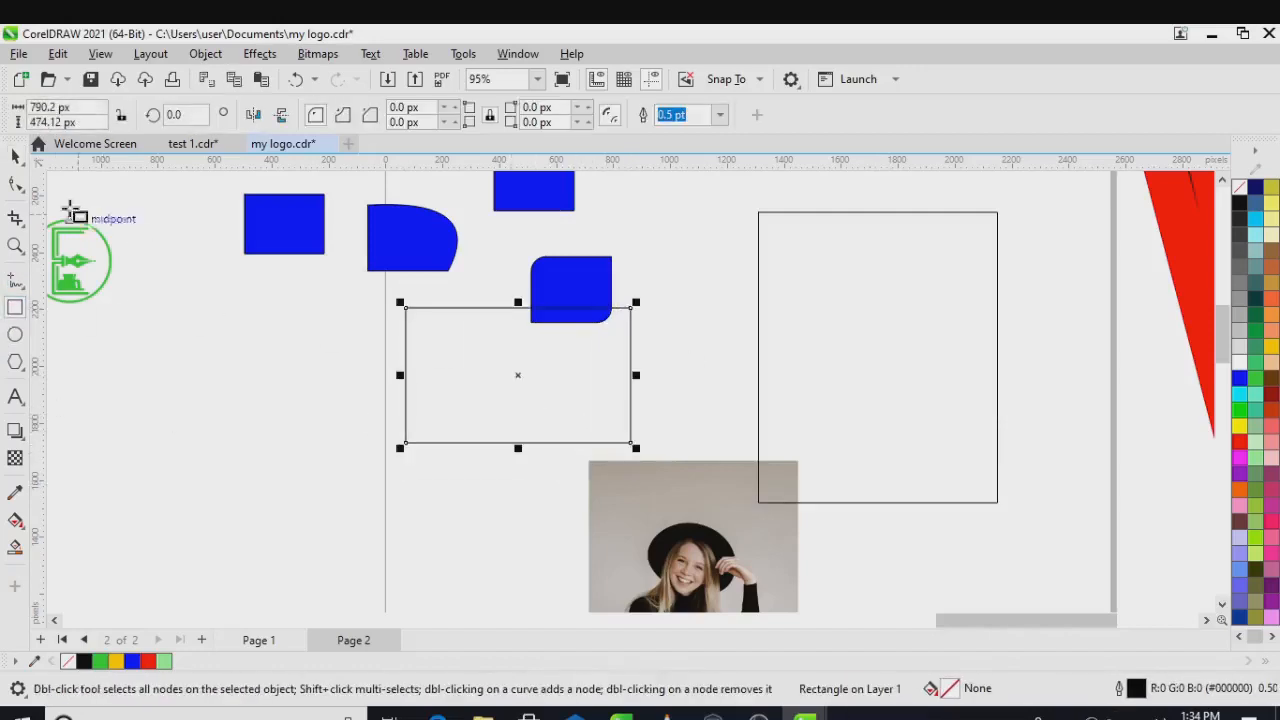
click(15, 156)
drag(522, 374, 876, 450)
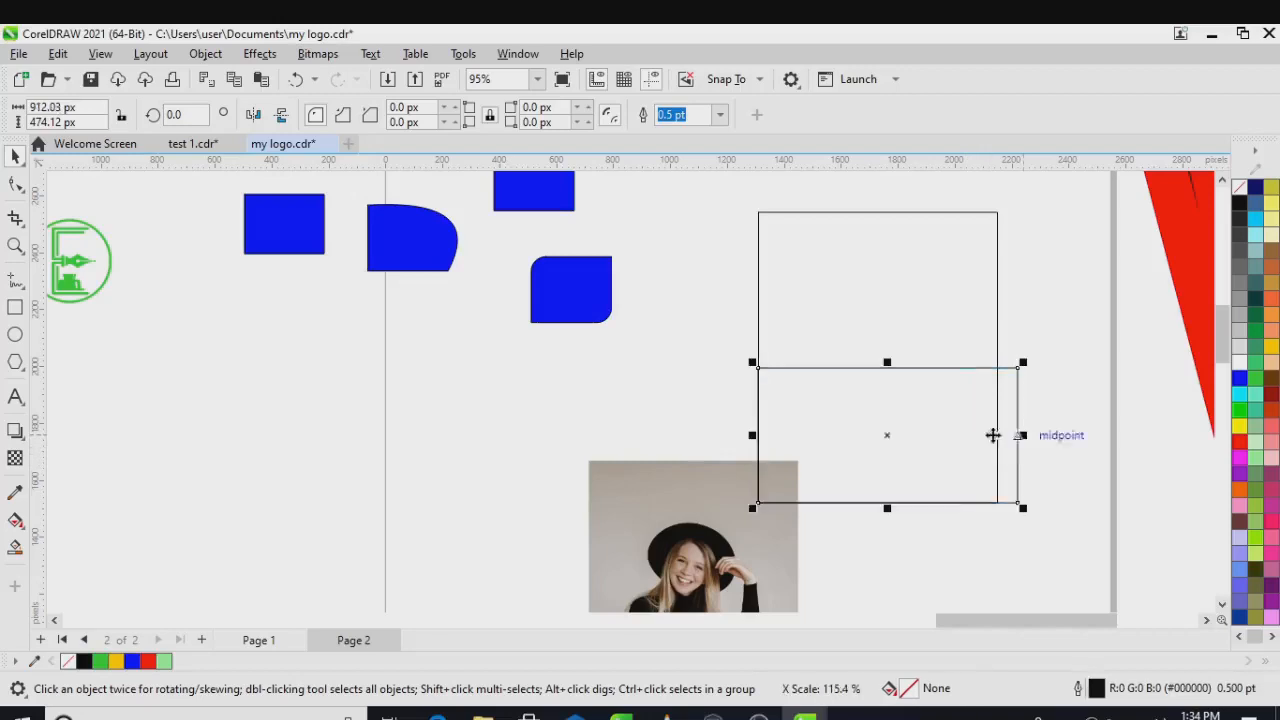
Convert the lower wide rectangle to curves and change its top edge from a line to a curve.
right_click(889, 440)
click(928, 190)
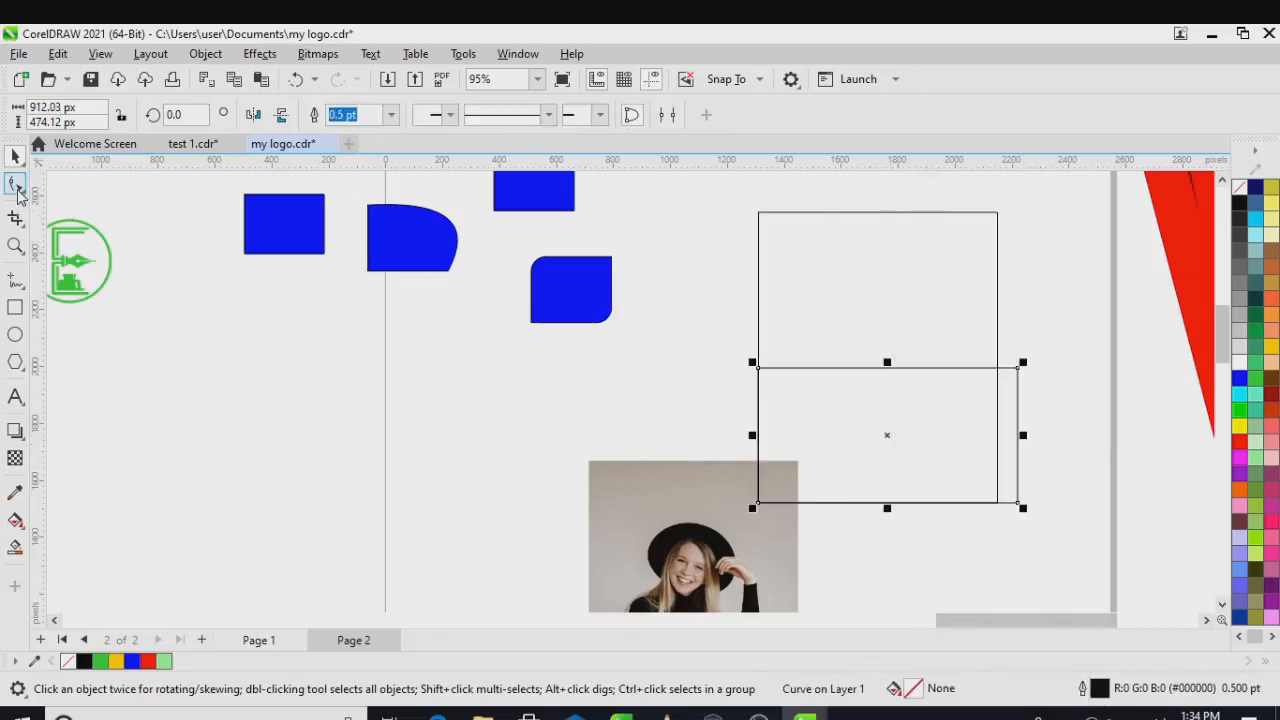
click(16, 189)
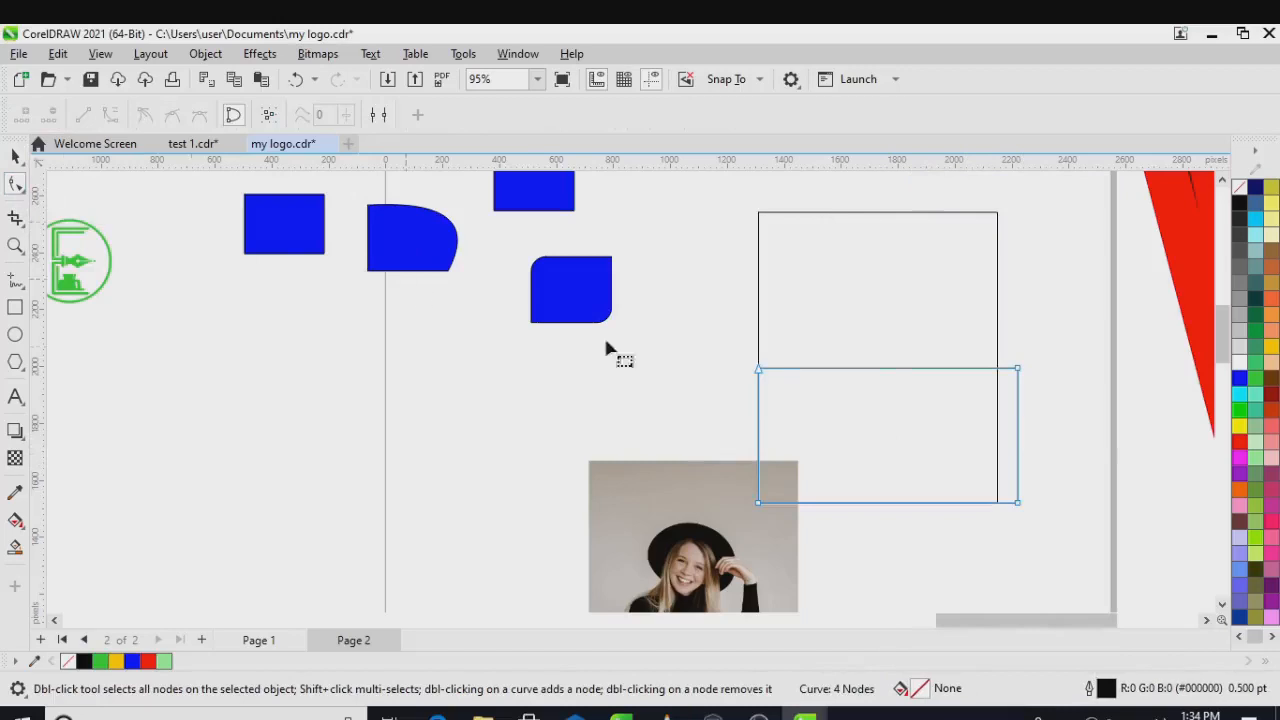
click(777, 369)
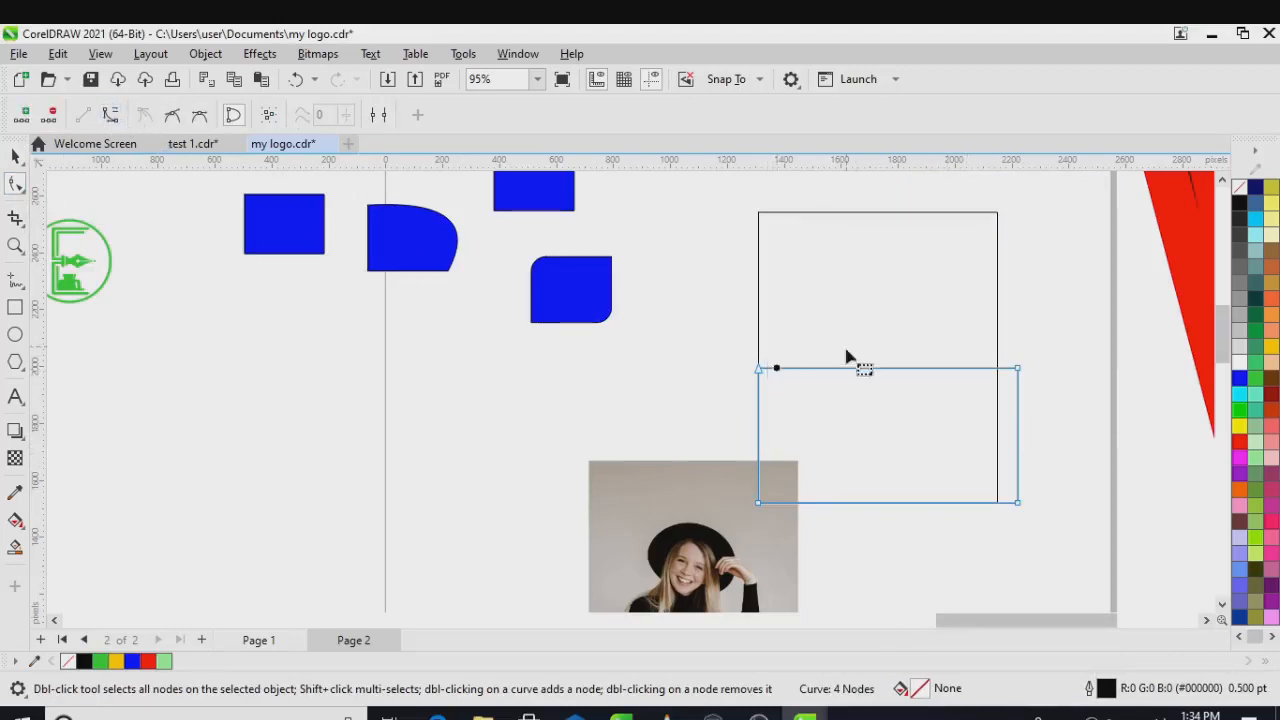
click(645, 377)
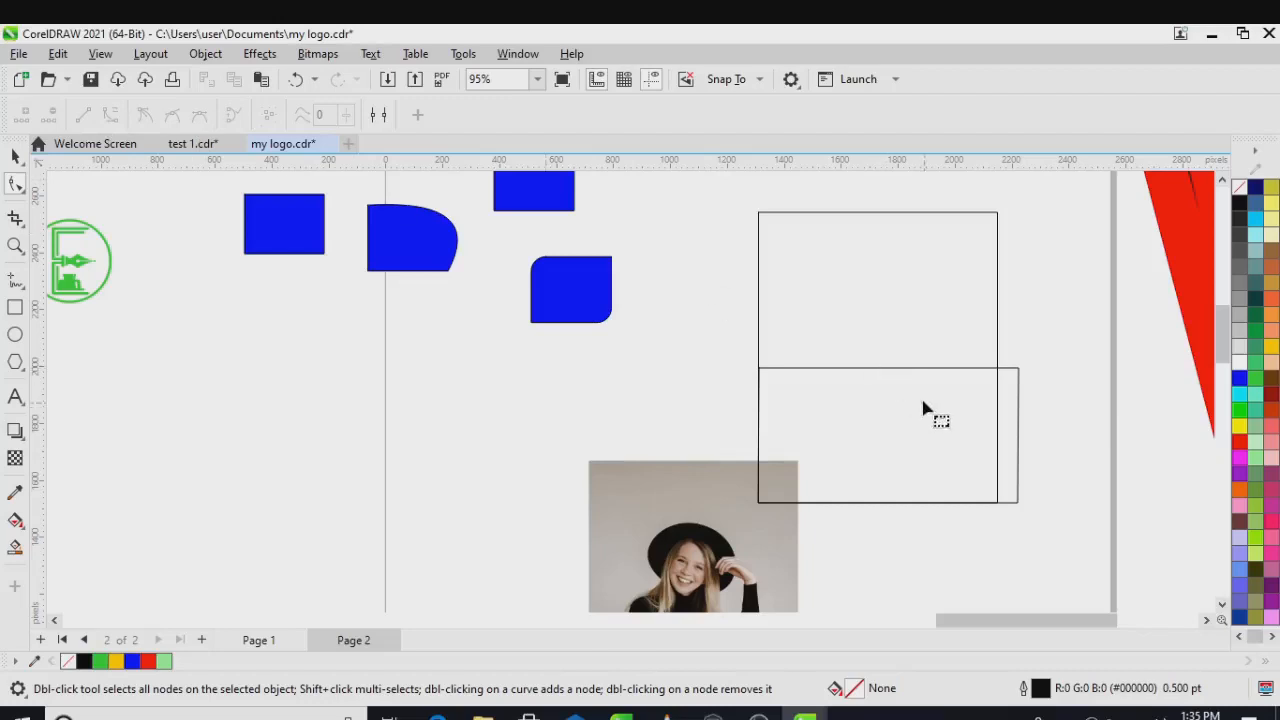
click(909, 369)
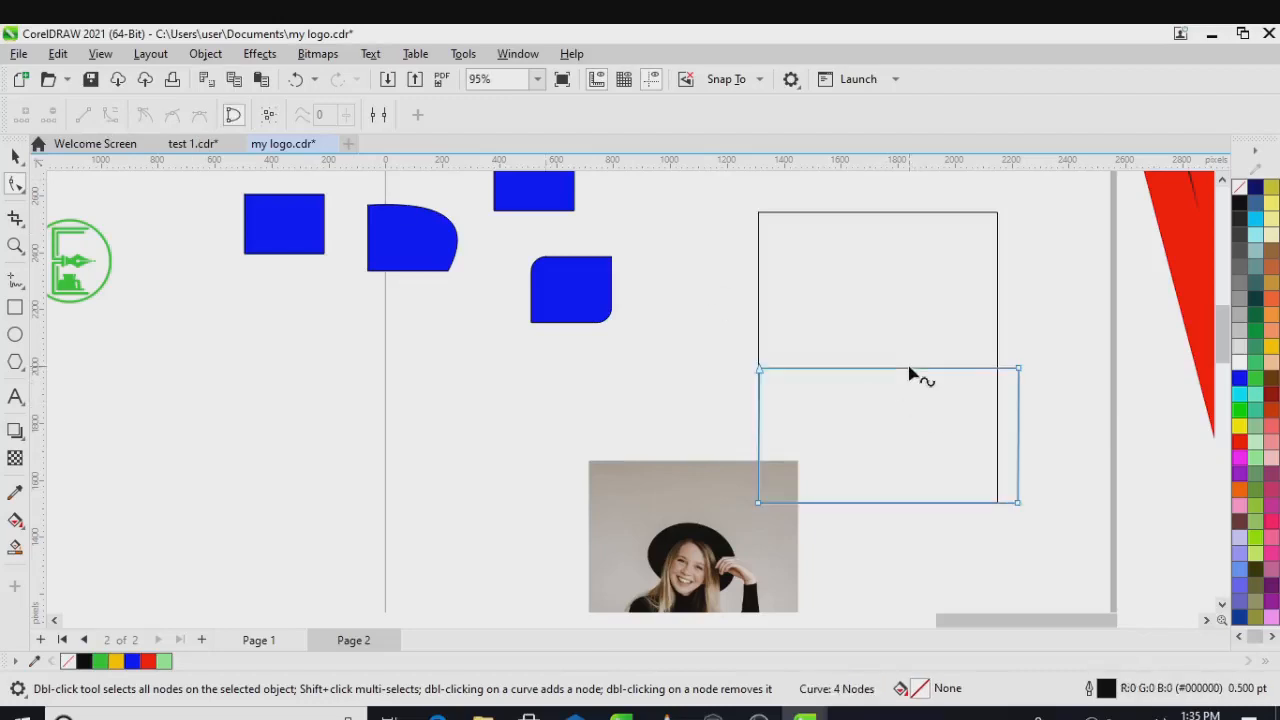
click(909, 369)
click(111, 116)
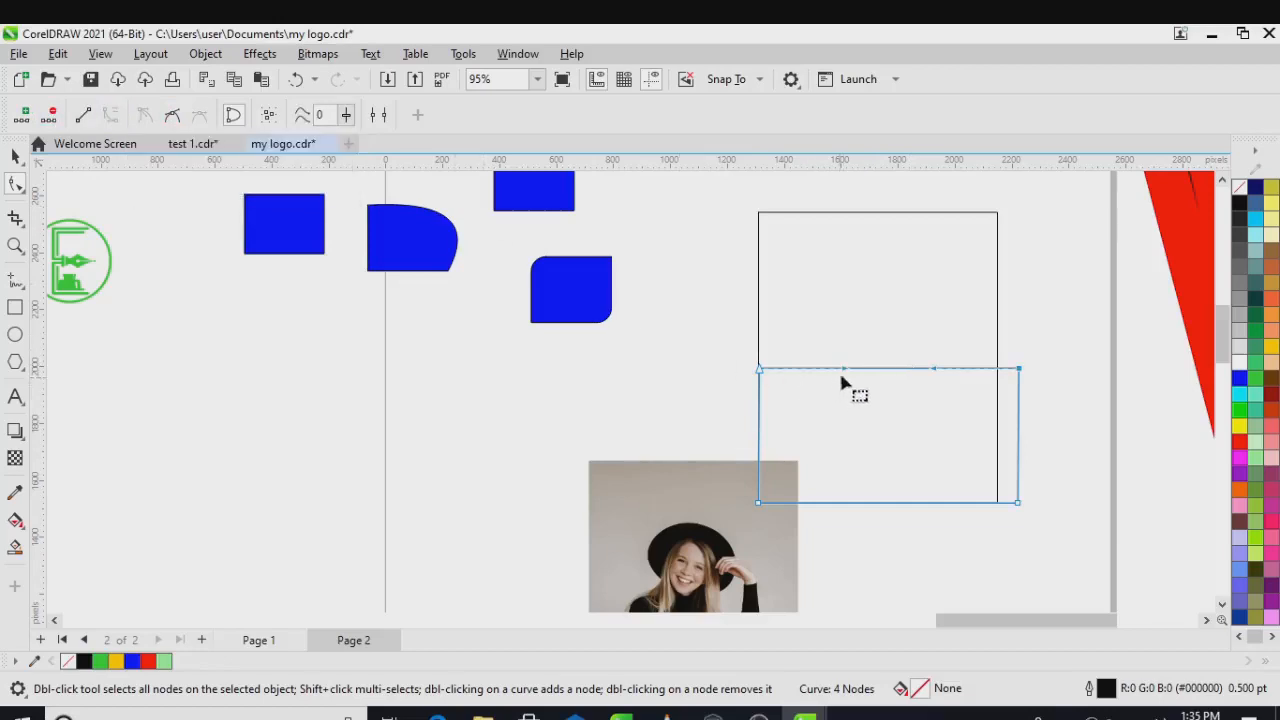
Shape the wide rectangle's top edge into a wave, dipping on the left and rising on the right, using its curve handles.
drag(845, 372, 914, 389)
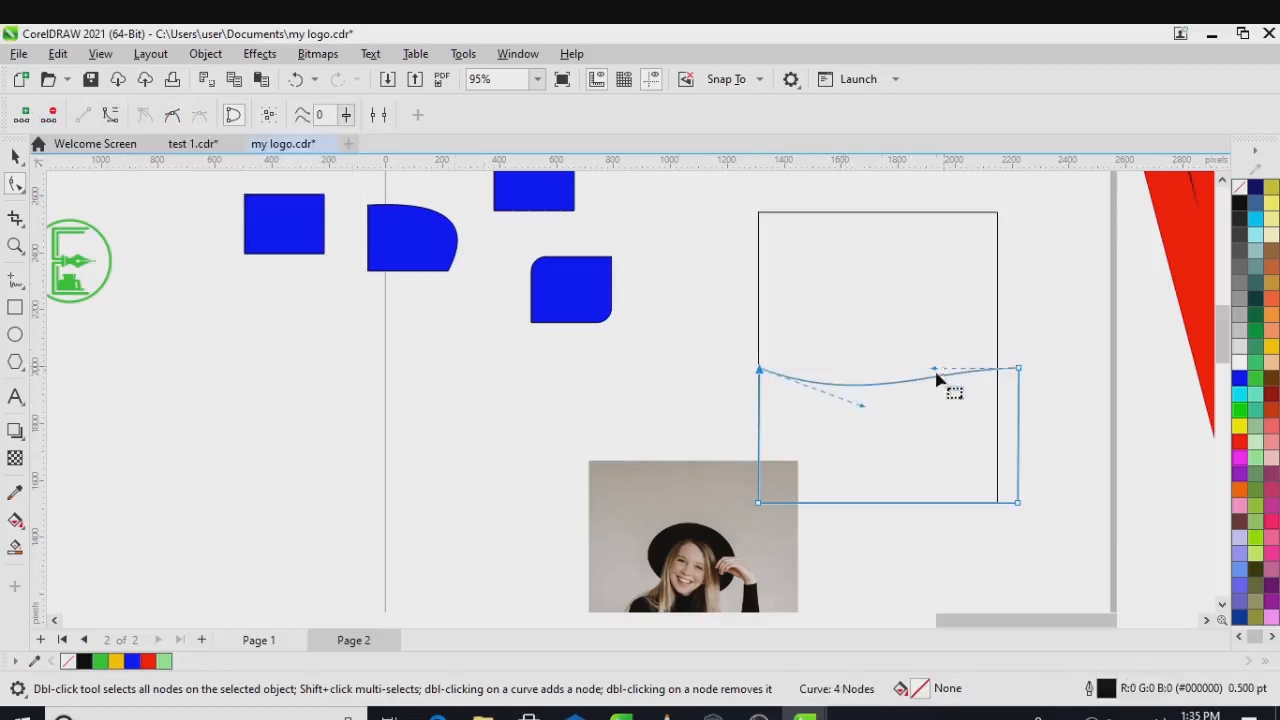
click(940, 376)
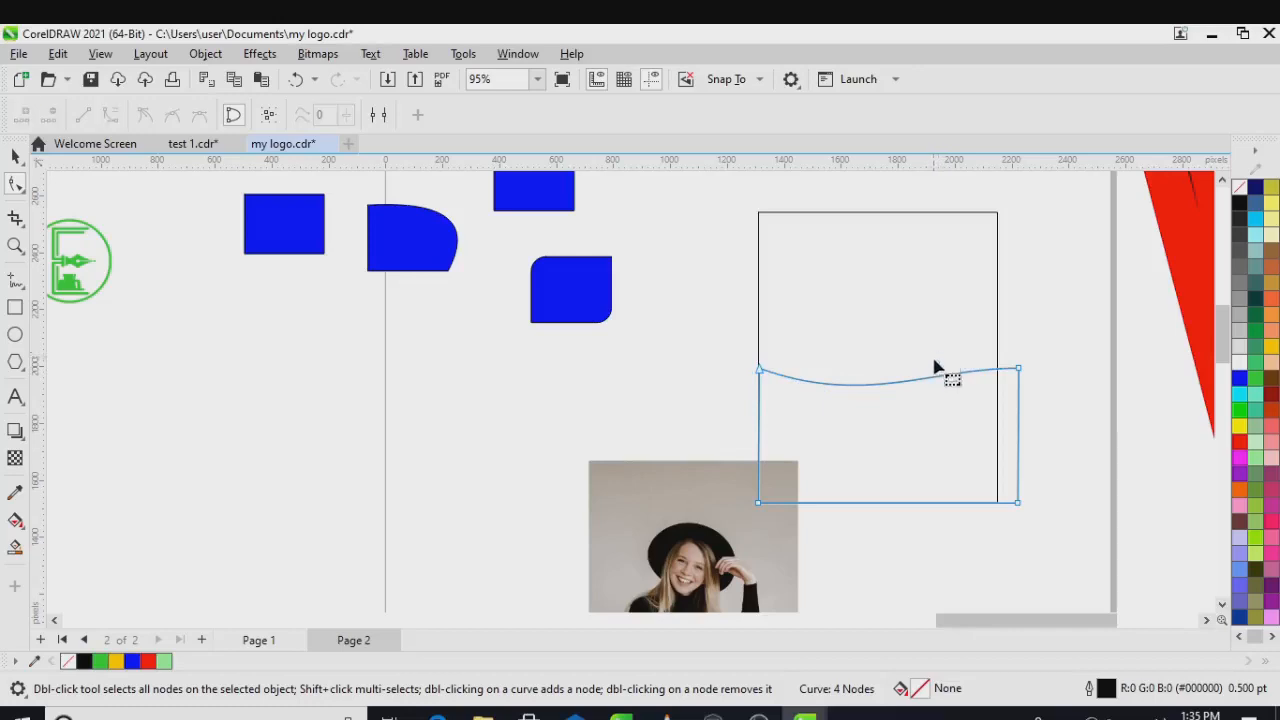
click(1017, 371)
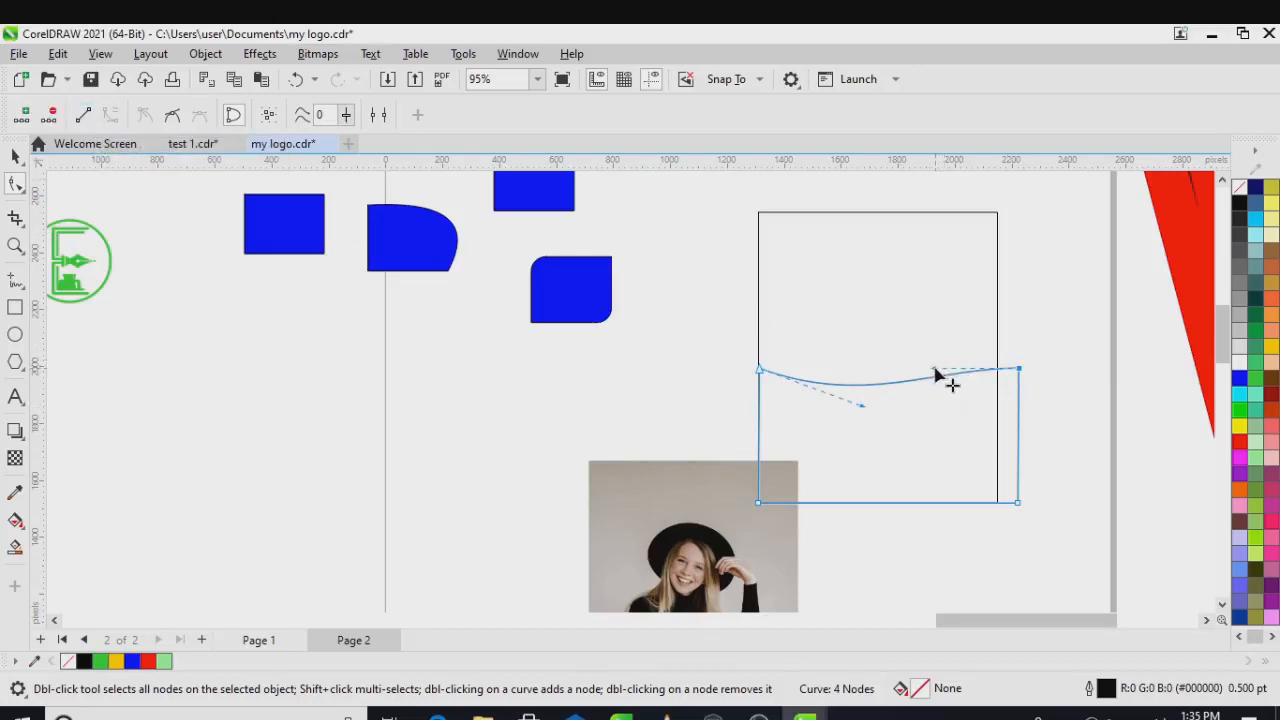
drag(935, 372, 918, 345)
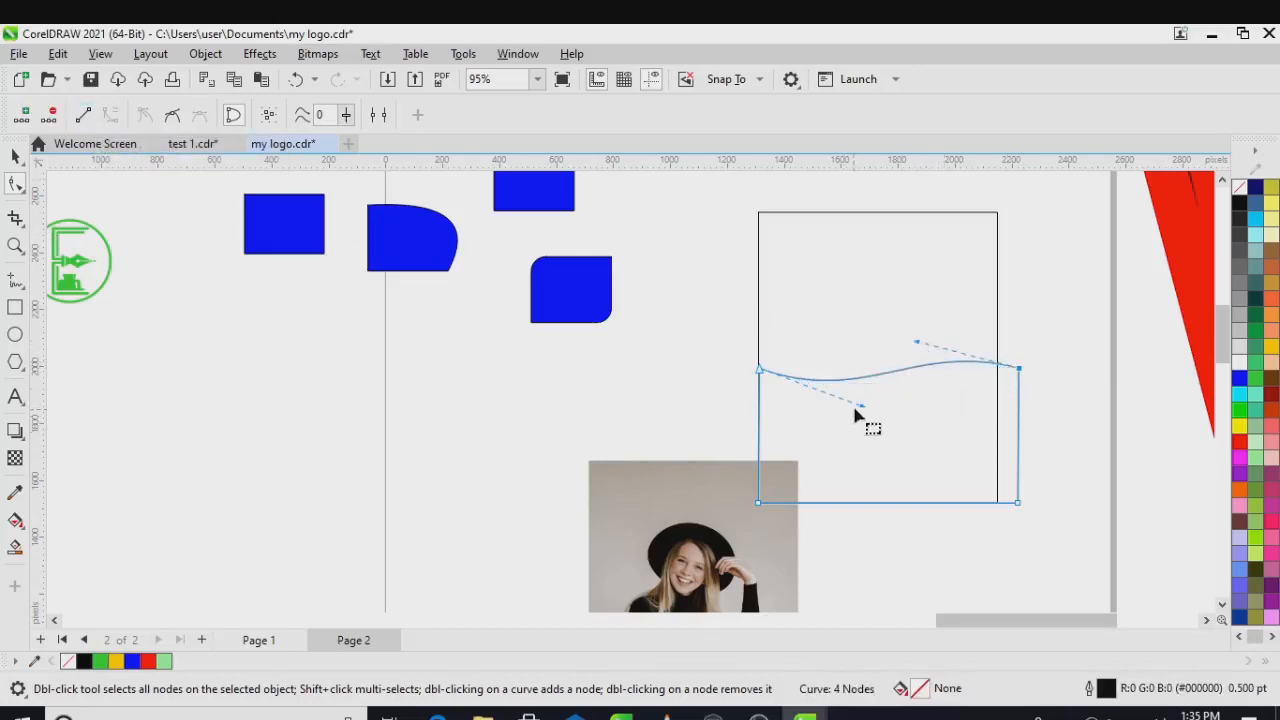
drag(866, 420, 878, 430)
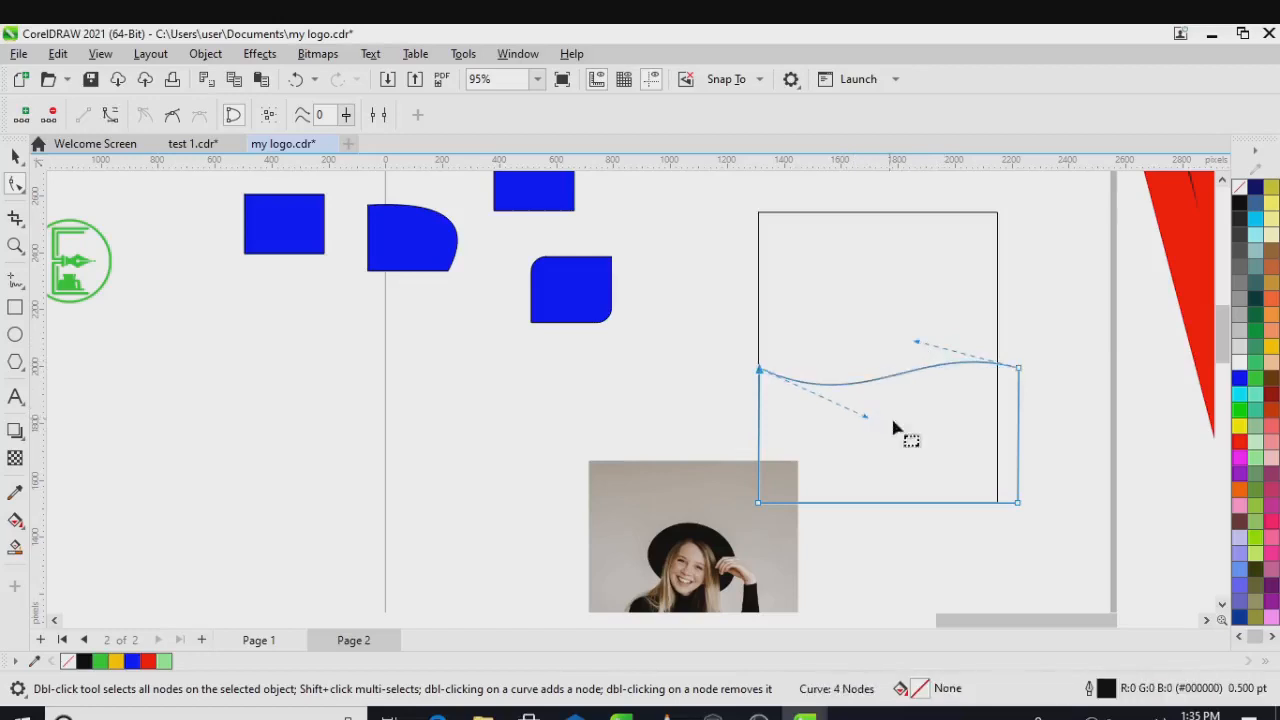
Fill the wavy-topped shape with blue (#0000FF) and PowerClip it inside the upright rectangle.
click(1237, 384)
click(14, 157)
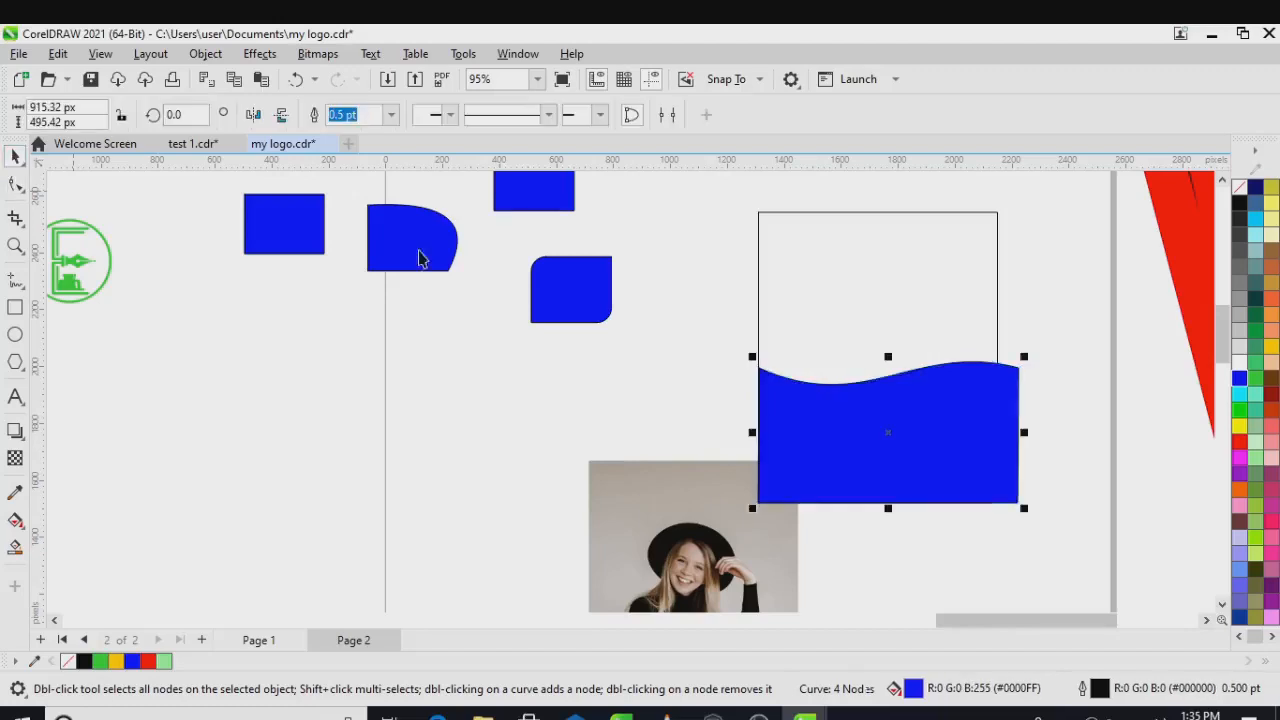
right_click(798, 438)
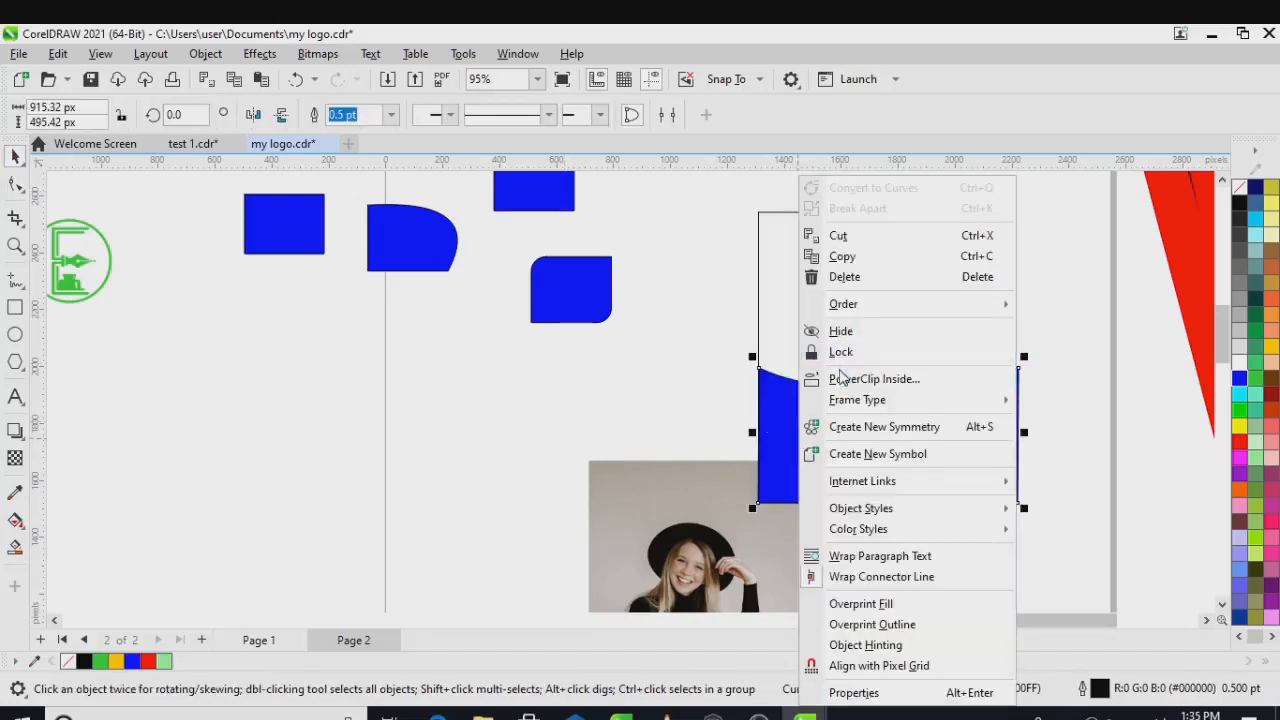
click(840, 374)
click(831, 337)
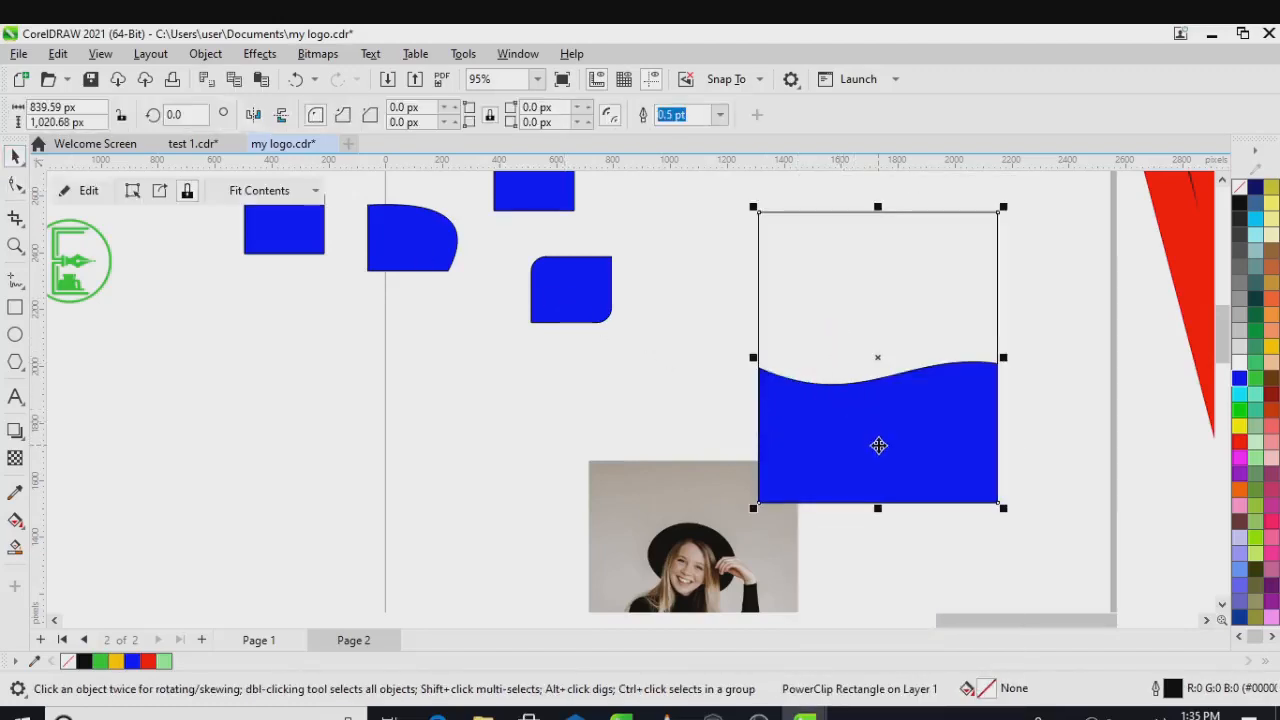
Edit the PowerClip contents, moving the blue wave shape lower and placing a copy slightly beneath it.
click(88, 190)
click(877, 406)
drag(877, 406, 876, 426)
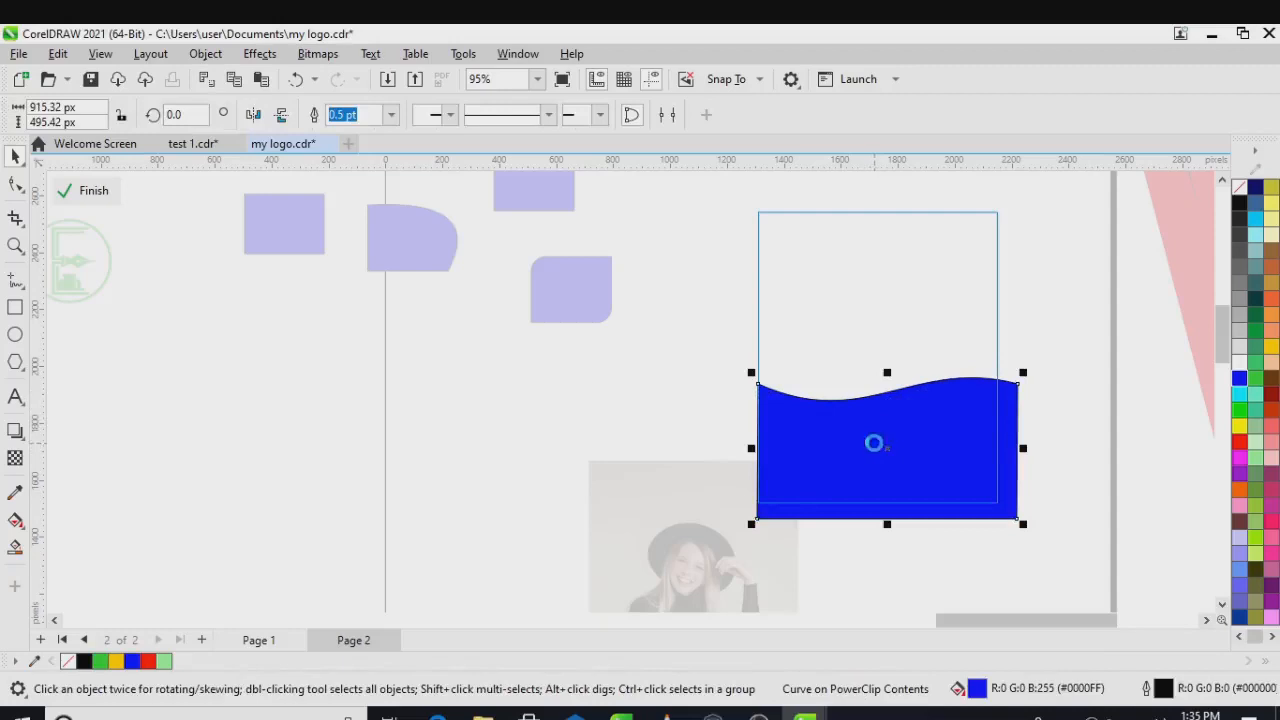
drag(875, 435, 876, 447)
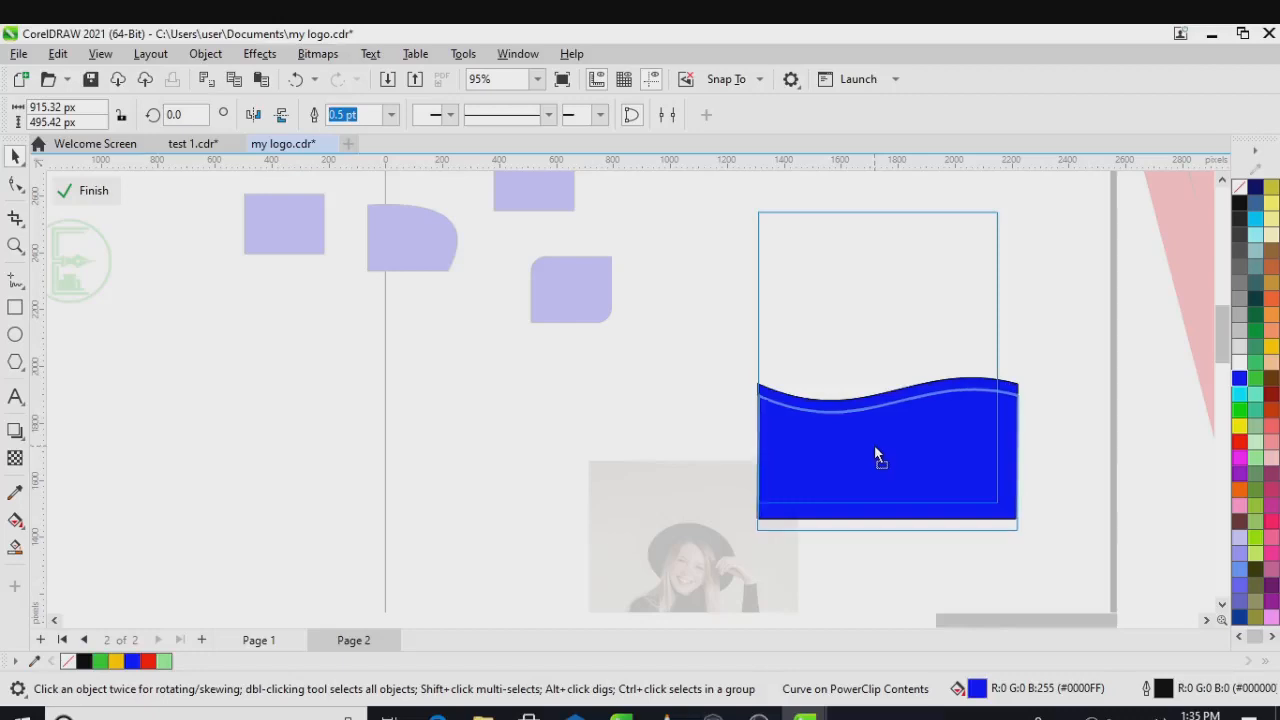
Fill the lower wave copy white, overlay a blue copy leaving a thin white wavy line, and finish the PowerClip editing.
click(1239, 364)
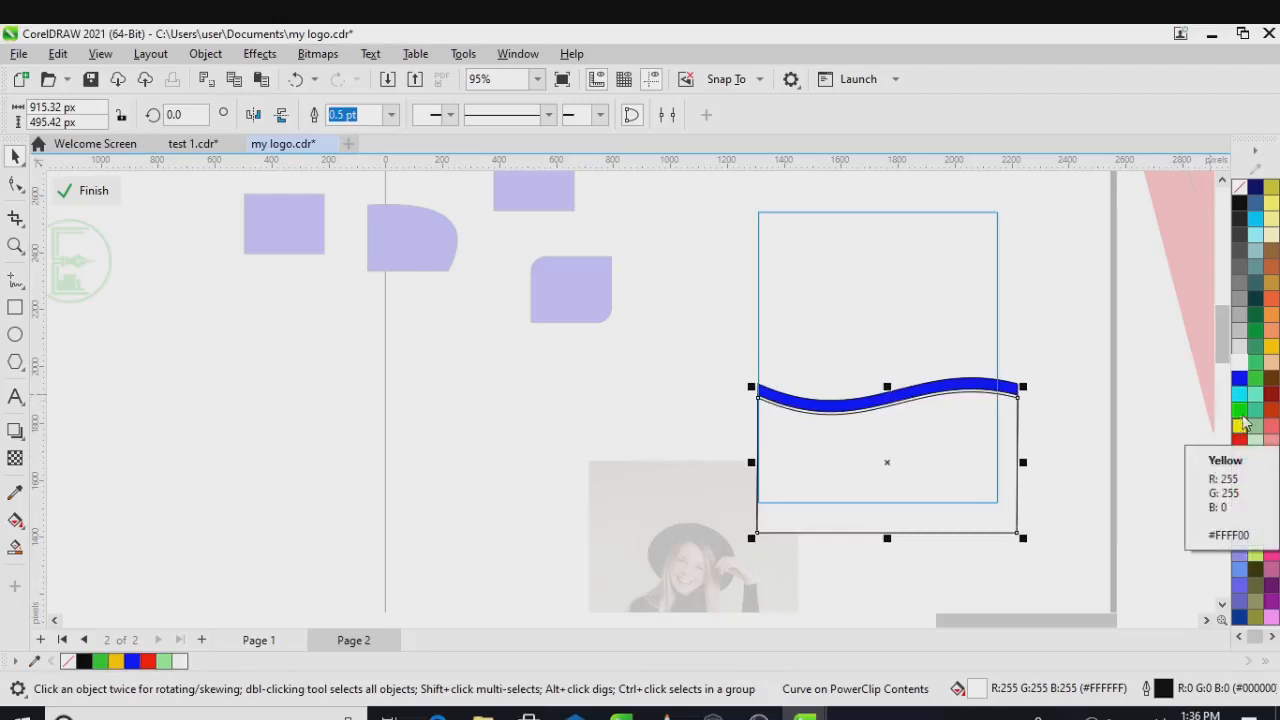
click(1239, 377)
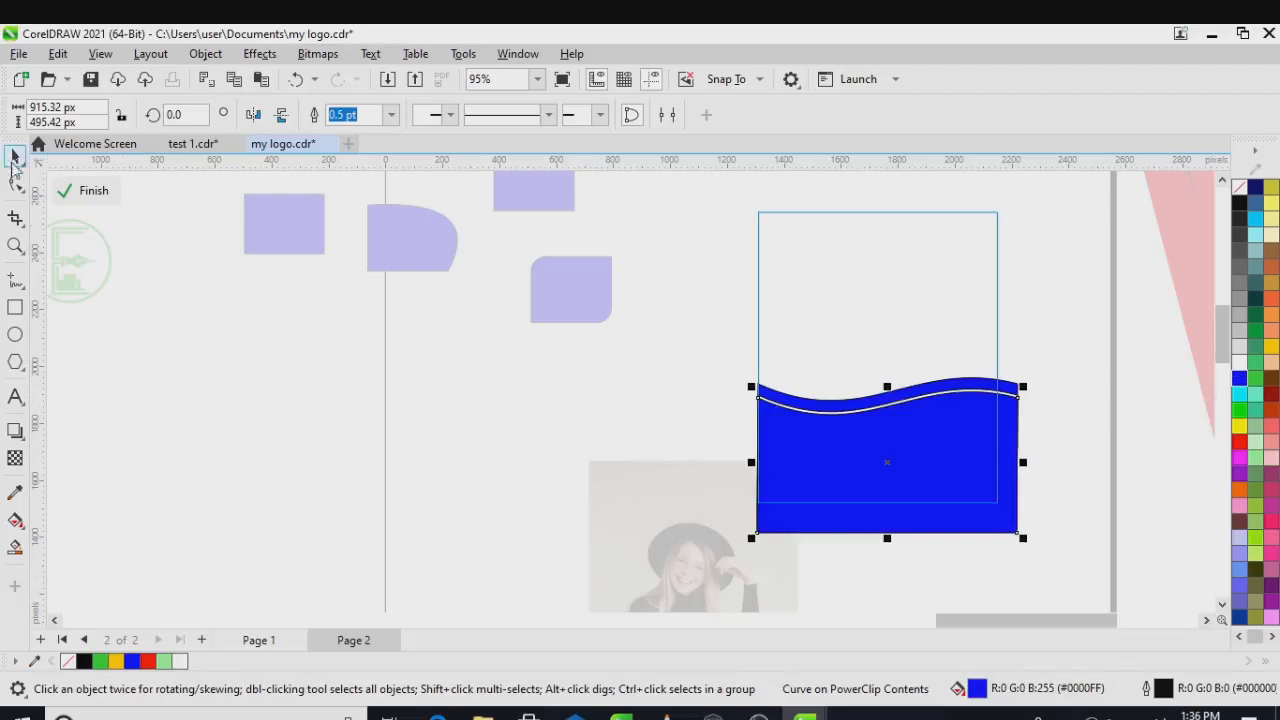
click(90, 190)
click(556, 467)
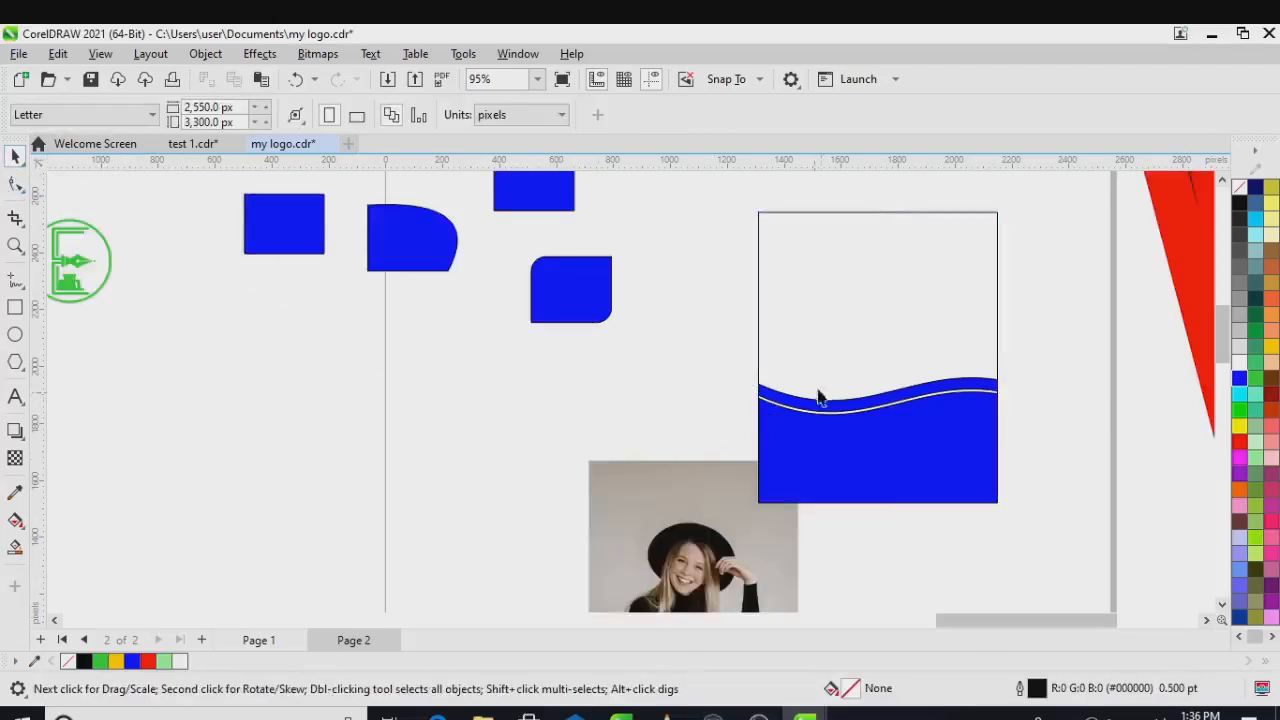
Move the PowerClip rectangle clear of the photo and bring the plain blue rectangle down beside the D-shaped one.
click(859, 348)
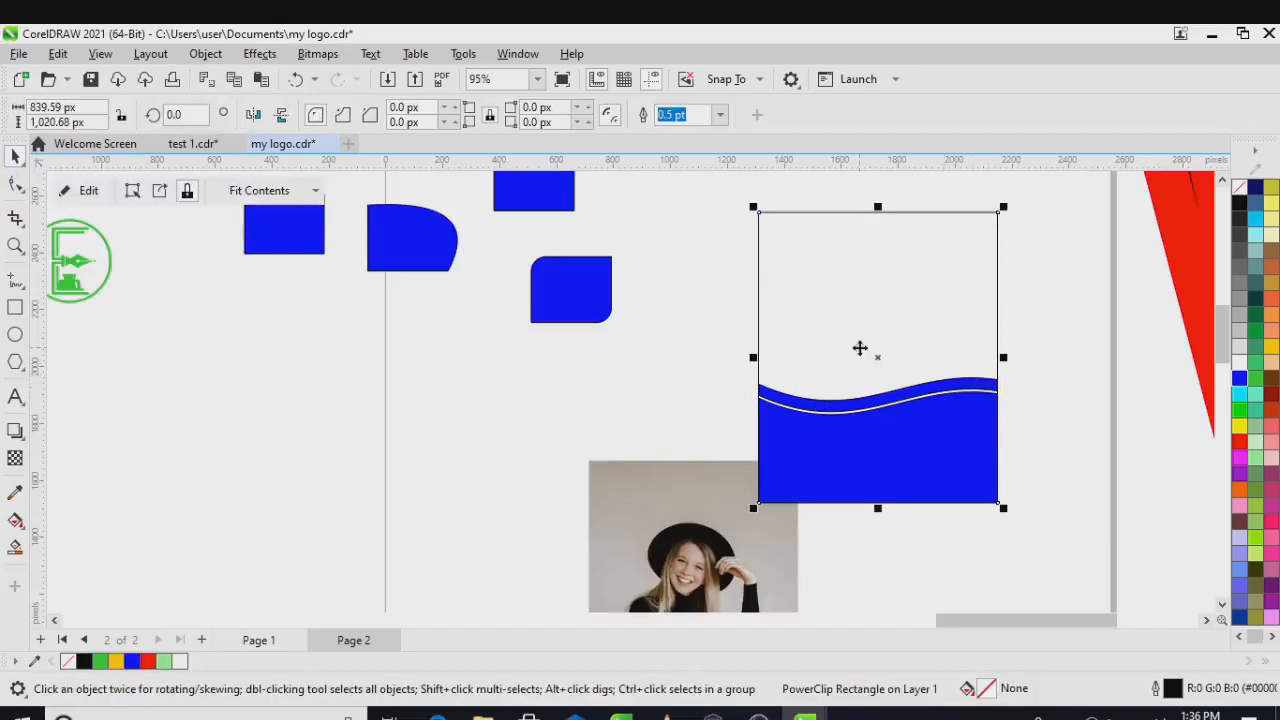
drag(862, 348, 921, 372)
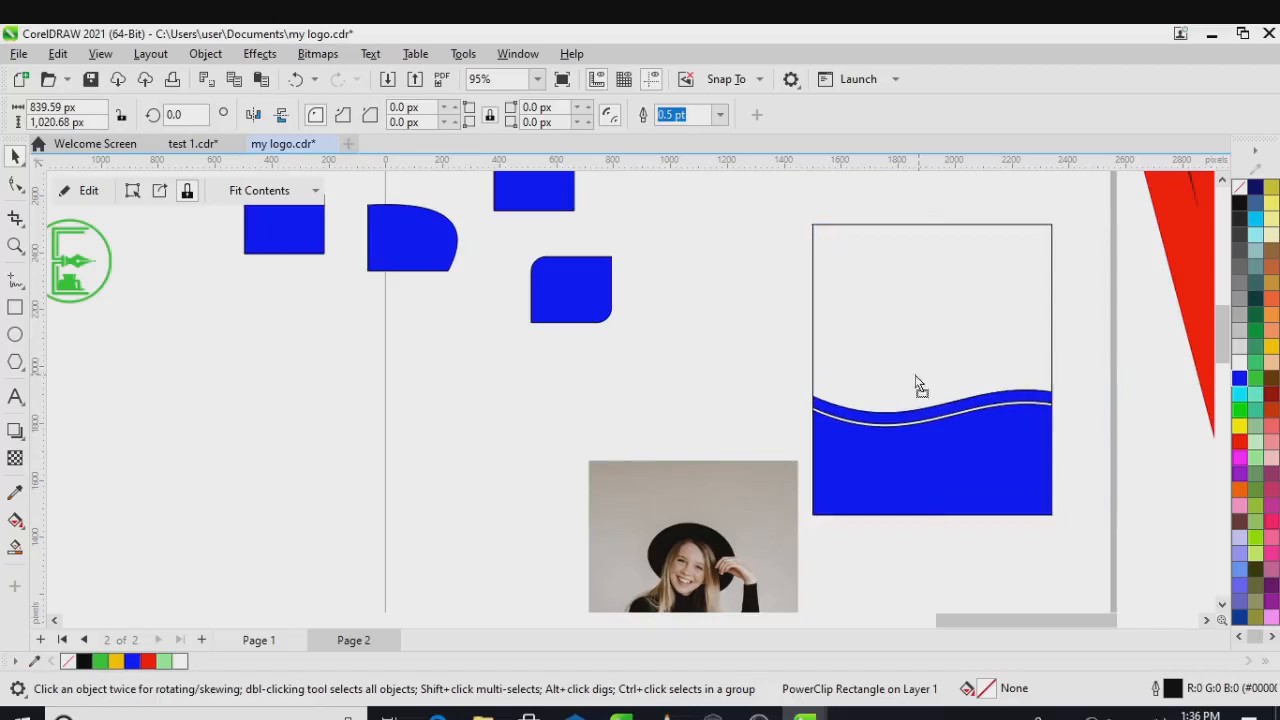
drag(918, 378, 912, 378)
click(510, 203)
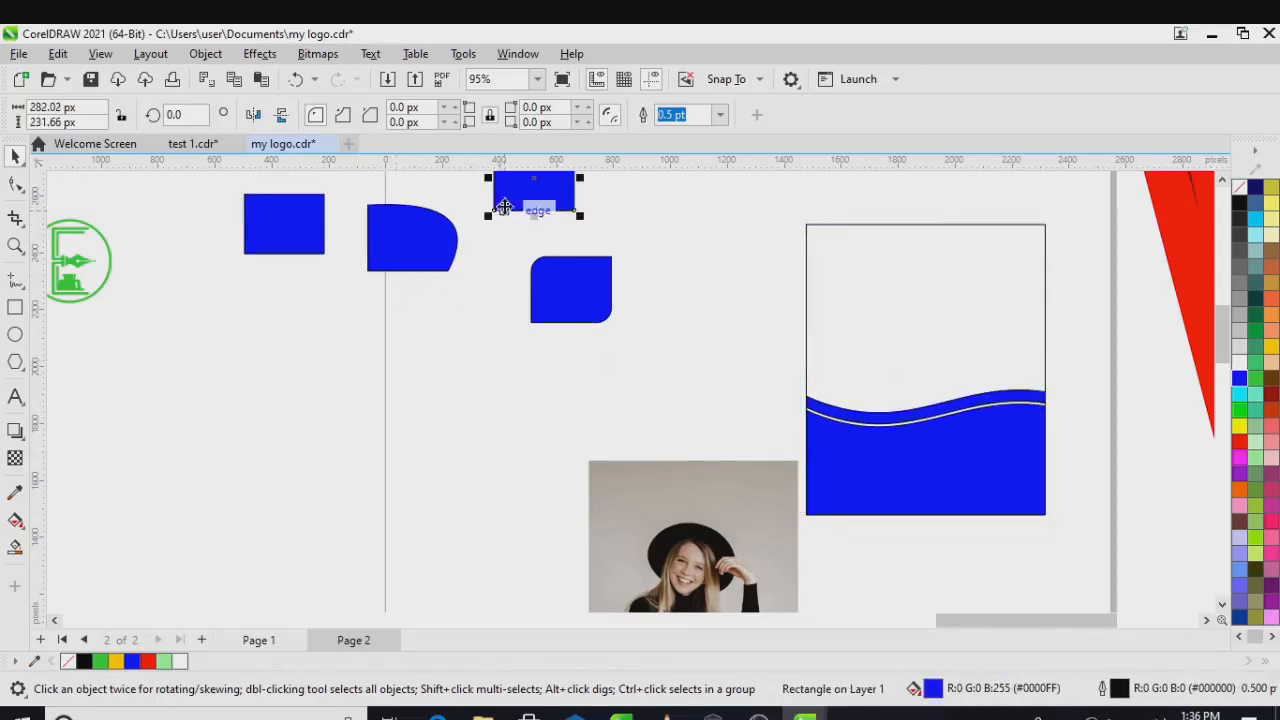
drag(510, 203, 502, 245)
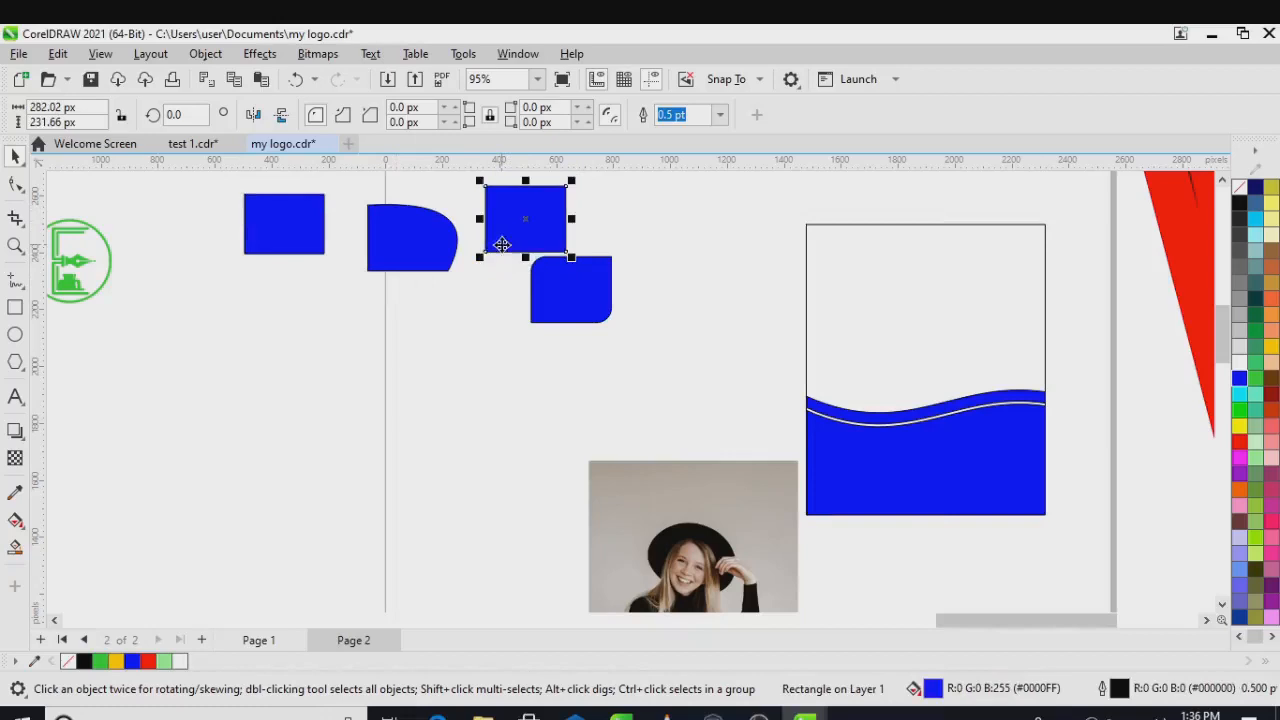
Move the photo of the woman in the hat to the area beneath the blue shapes.
click(22, 233)
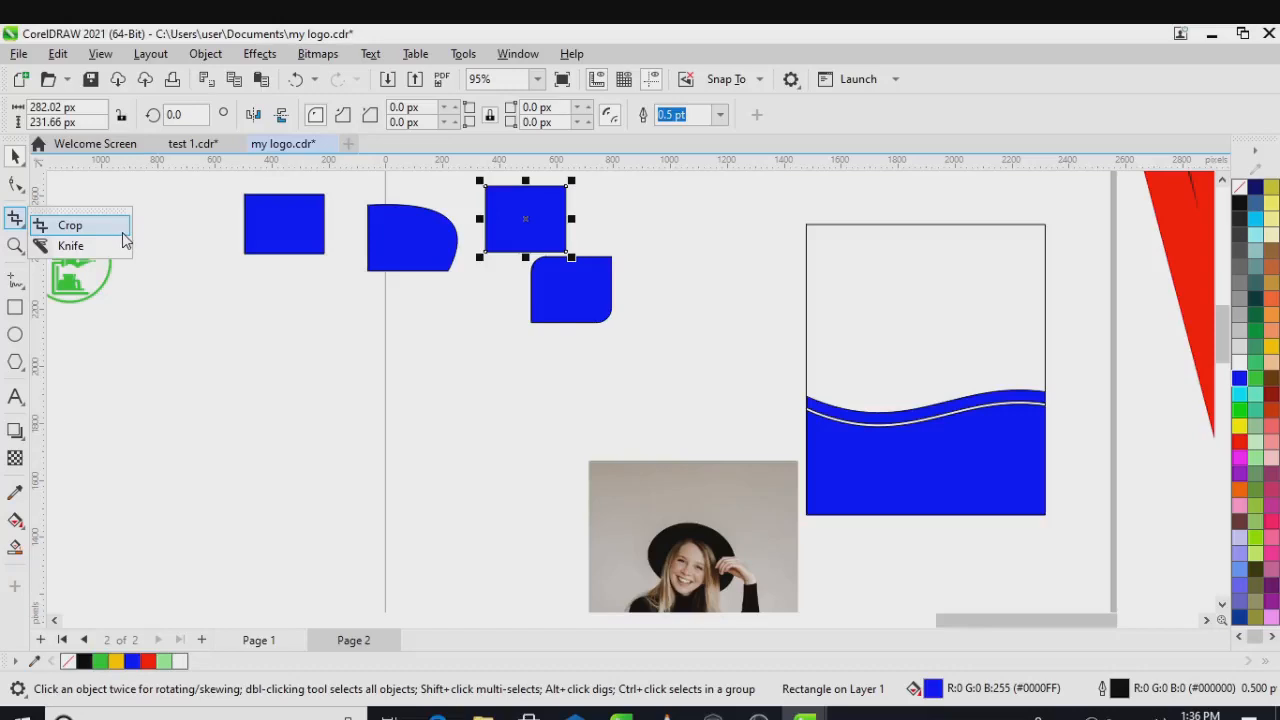
click(198, 272)
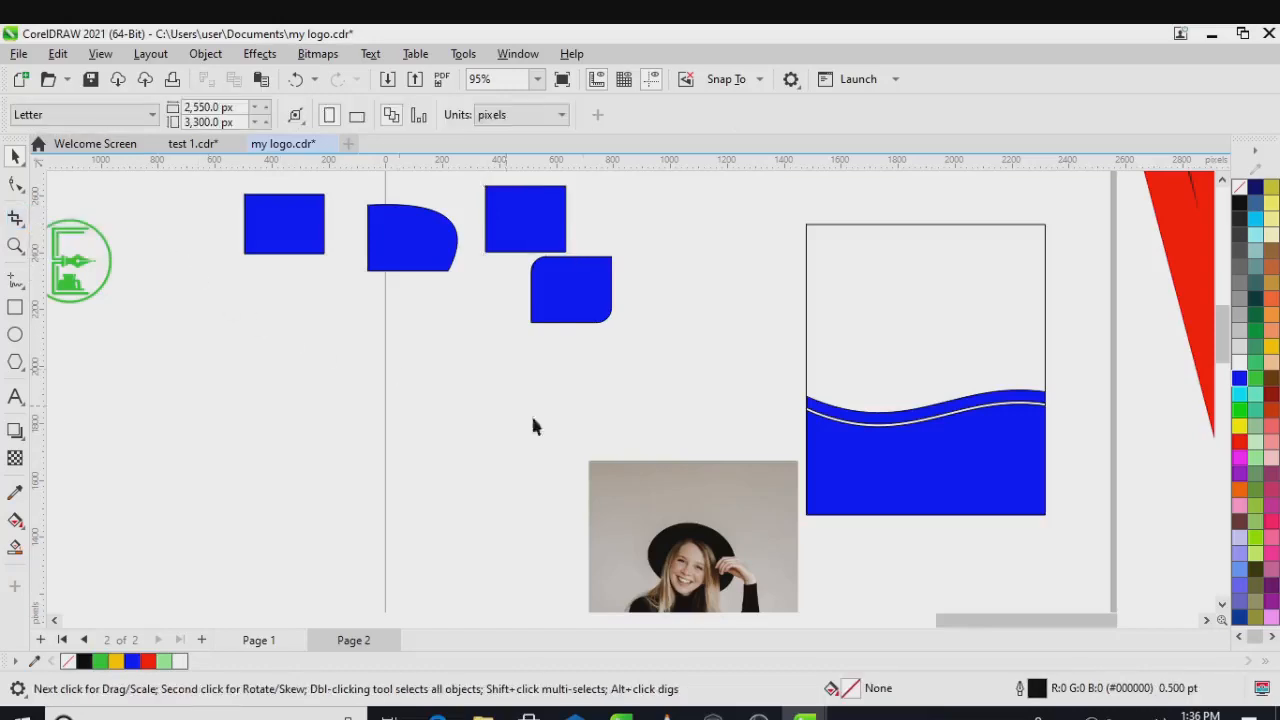
click(643, 494)
drag(643, 494, 403, 377)
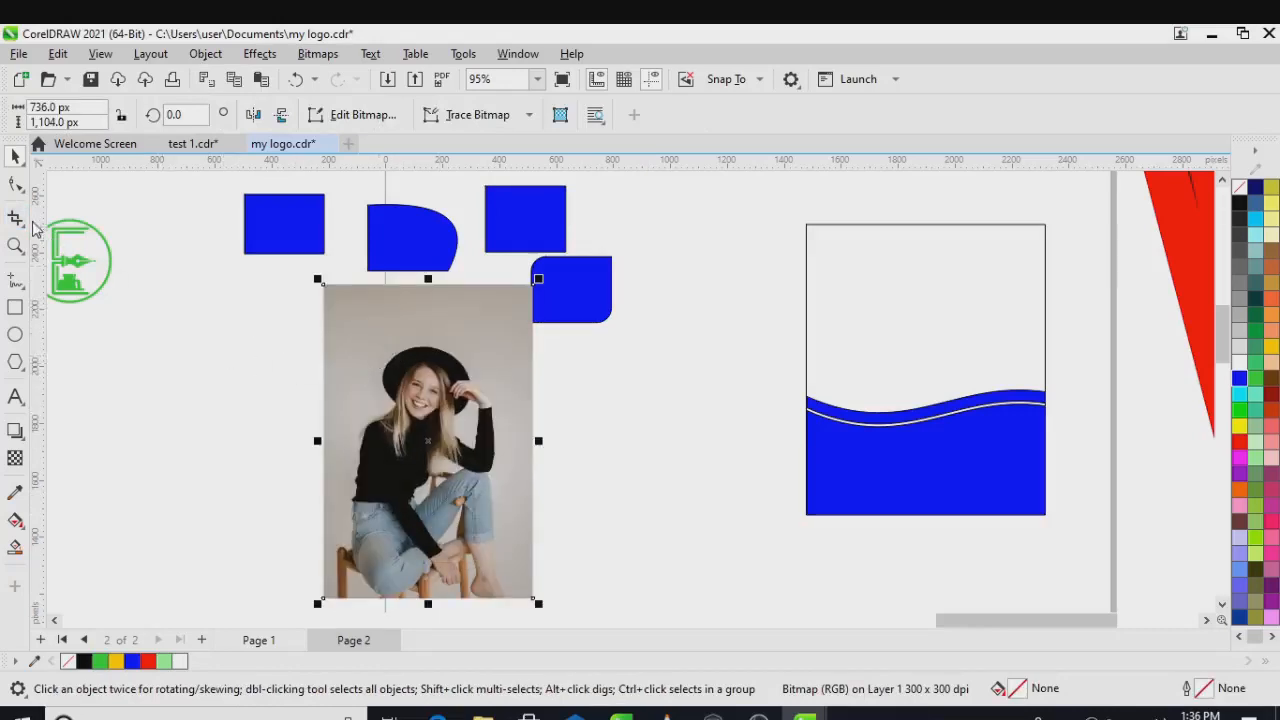
Add a node to the photo's top edge with the Shape tool and pull it down to the hat's crown.
click(15, 184)
scroll(425, 310, up, 1)
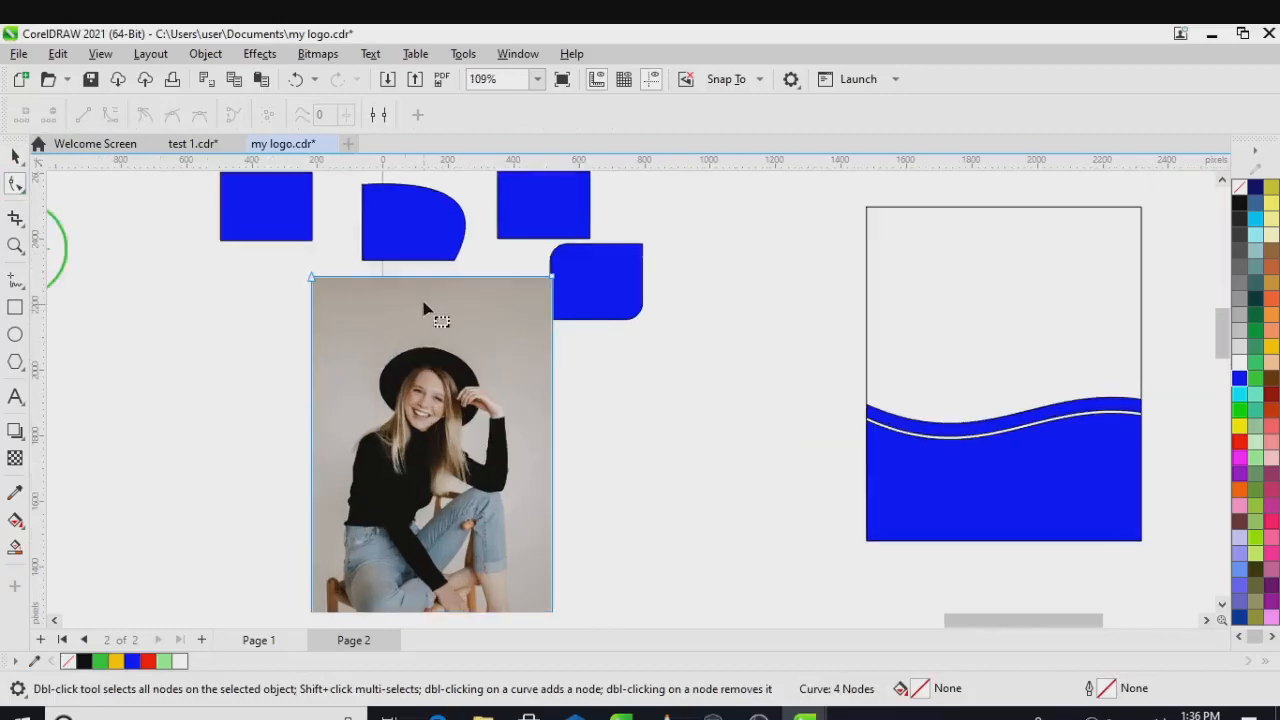
scroll(425, 310, up, 1)
drag(434, 274, 441, 360)
double_click(438, 298)
scroll(445, 360, up, 8)
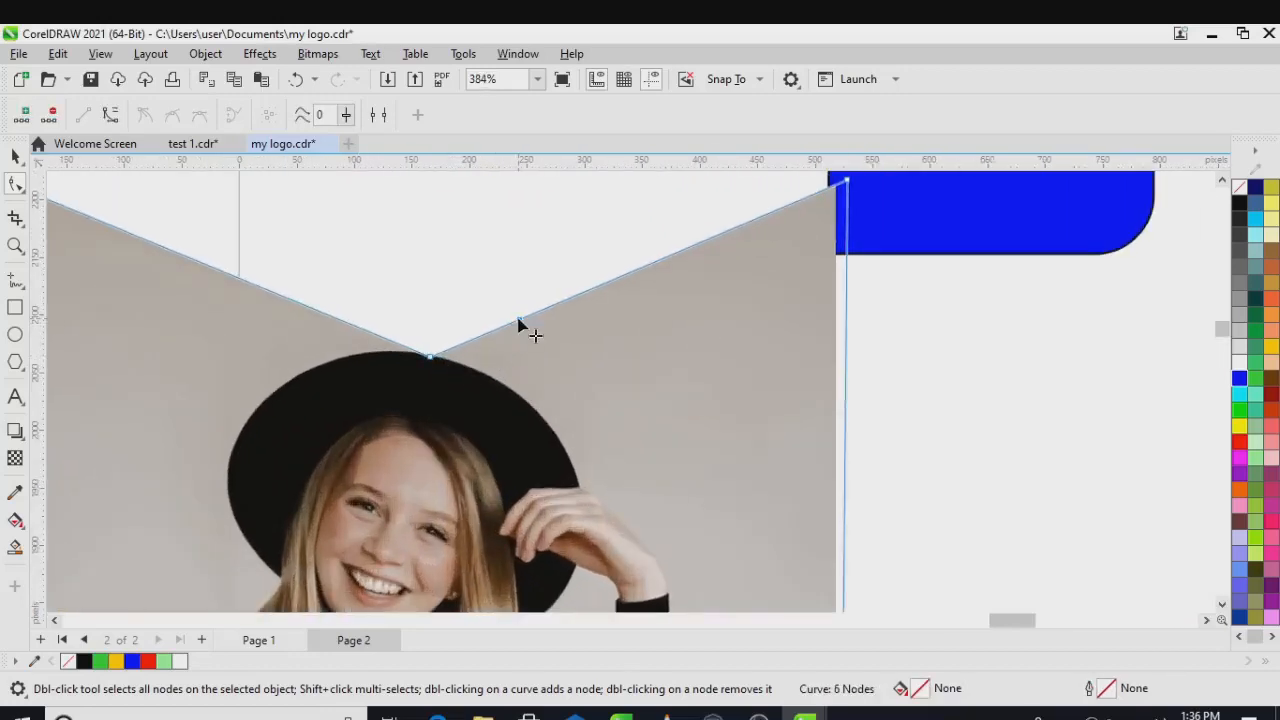
Pull another top-edge node down to the woman's raised hand and curve the segment along the hat's right side.
mouse_move(523, 331)
mouse_down()
mouse_move(580, 449)
mouse_move(582, 500)
mouse_move(578, 490)
mouse_up()
click(551, 467)
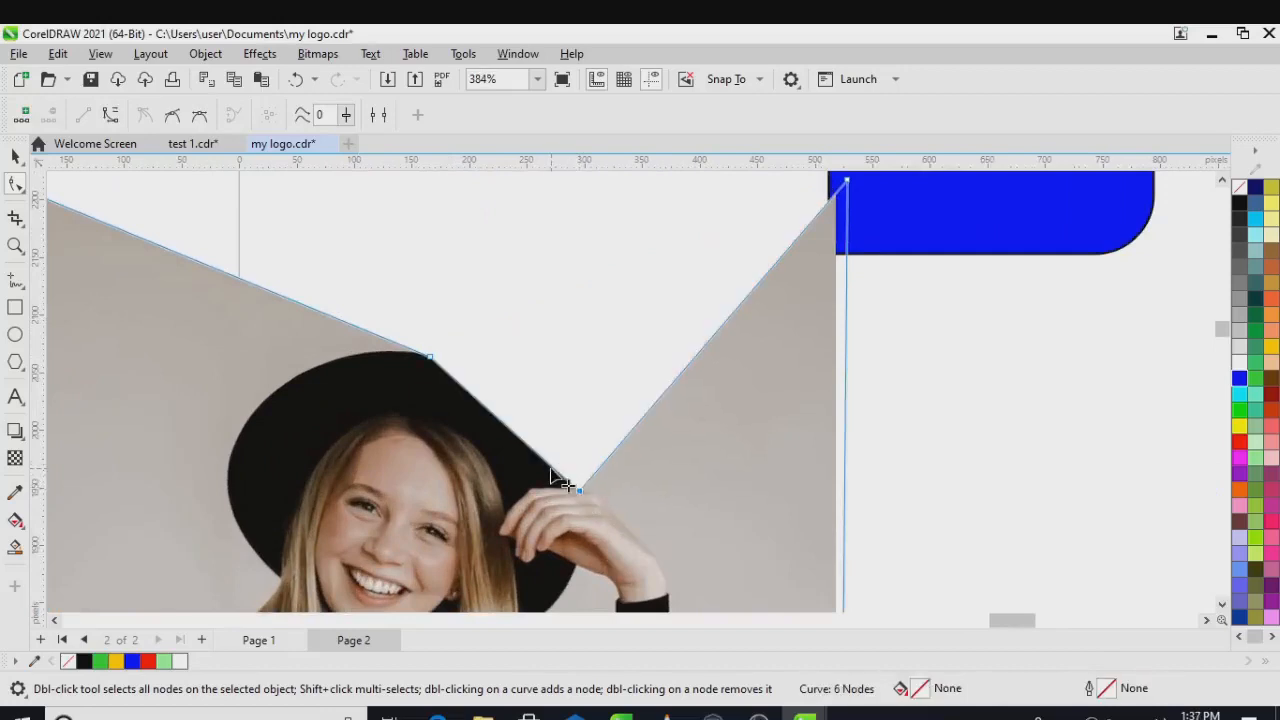
double_click(500, 421)
drag(497, 421, 530, 409)
scroll(266, 314, down, 2)
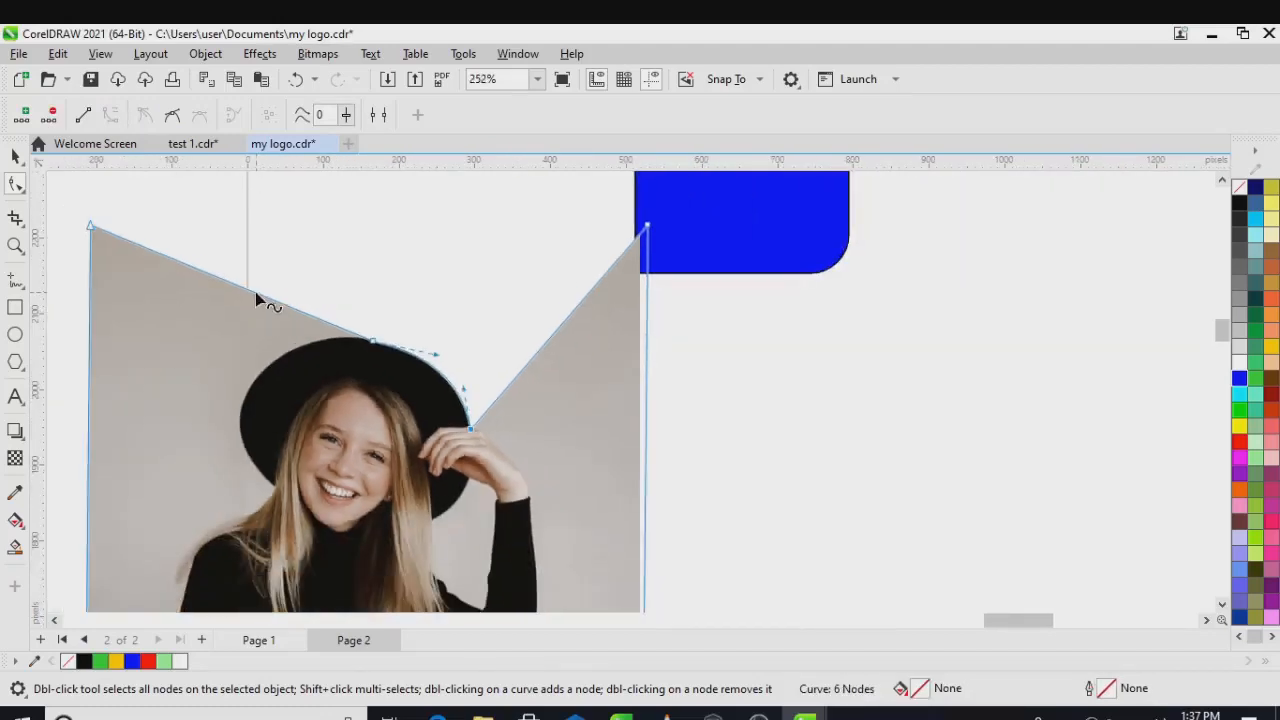
Add two nodes left of the hat, pulling one to the hair below the brim and one farther left.
drag(255, 292, 275, 487)
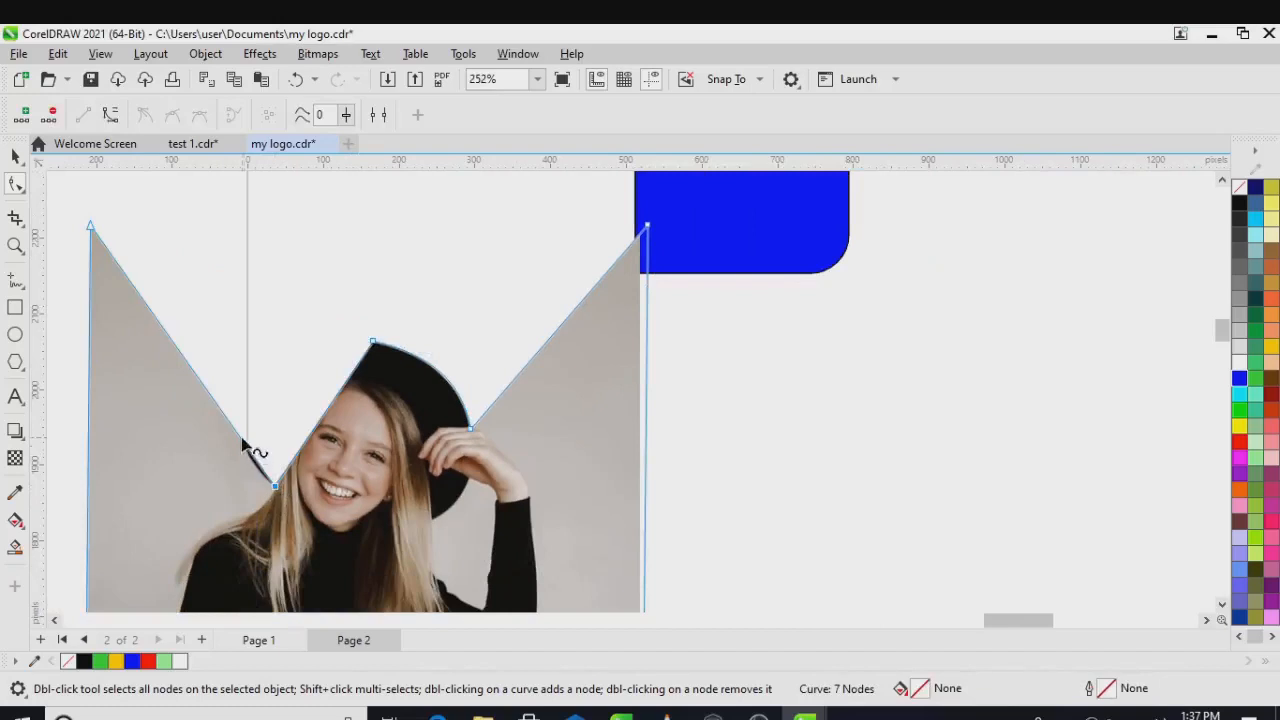
double_click(242, 440)
drag(242, 439, 185, 494)
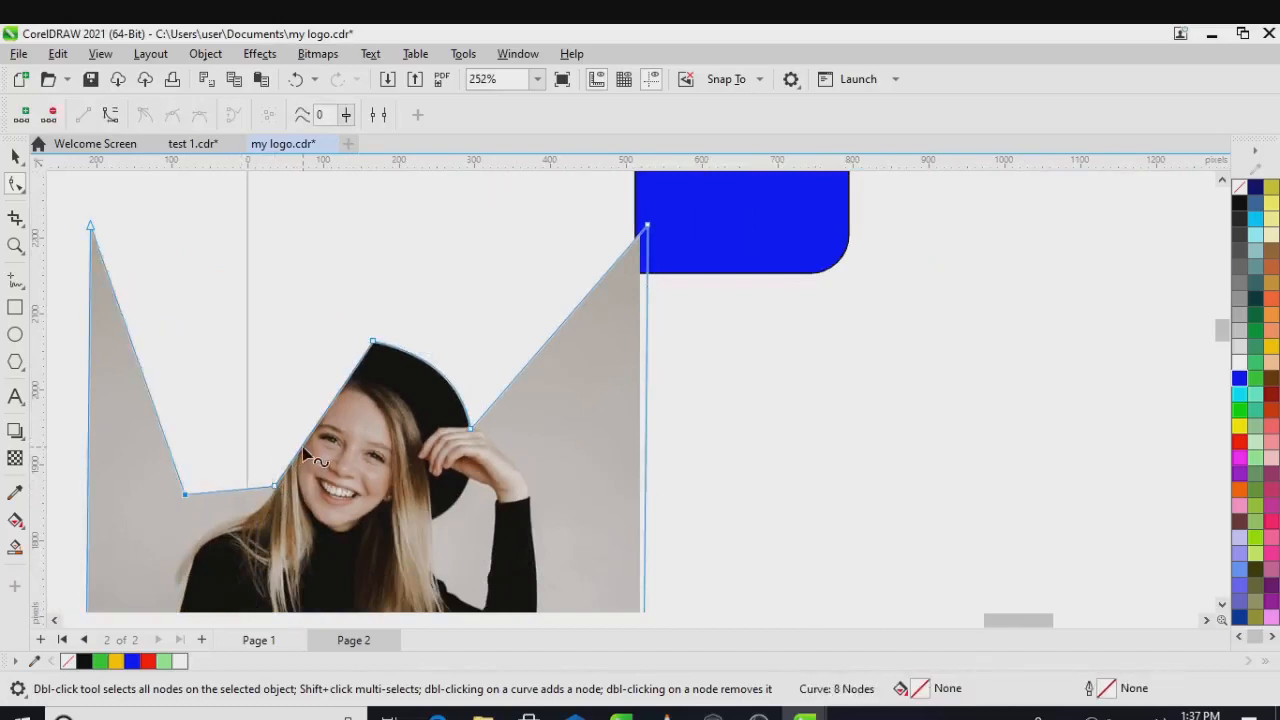
Convert the segment crossing the hat to a curve and bend it around the hat's left brim using its handles.
click(300, 447)
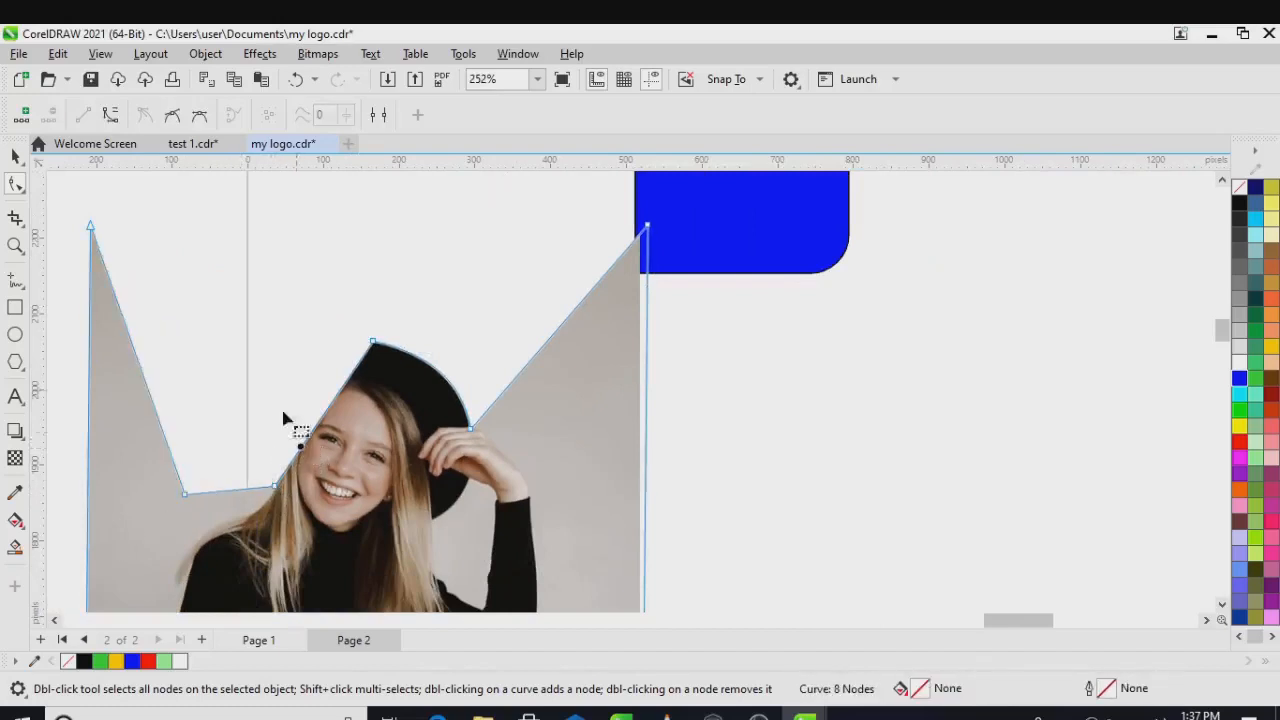
click(110, 116)
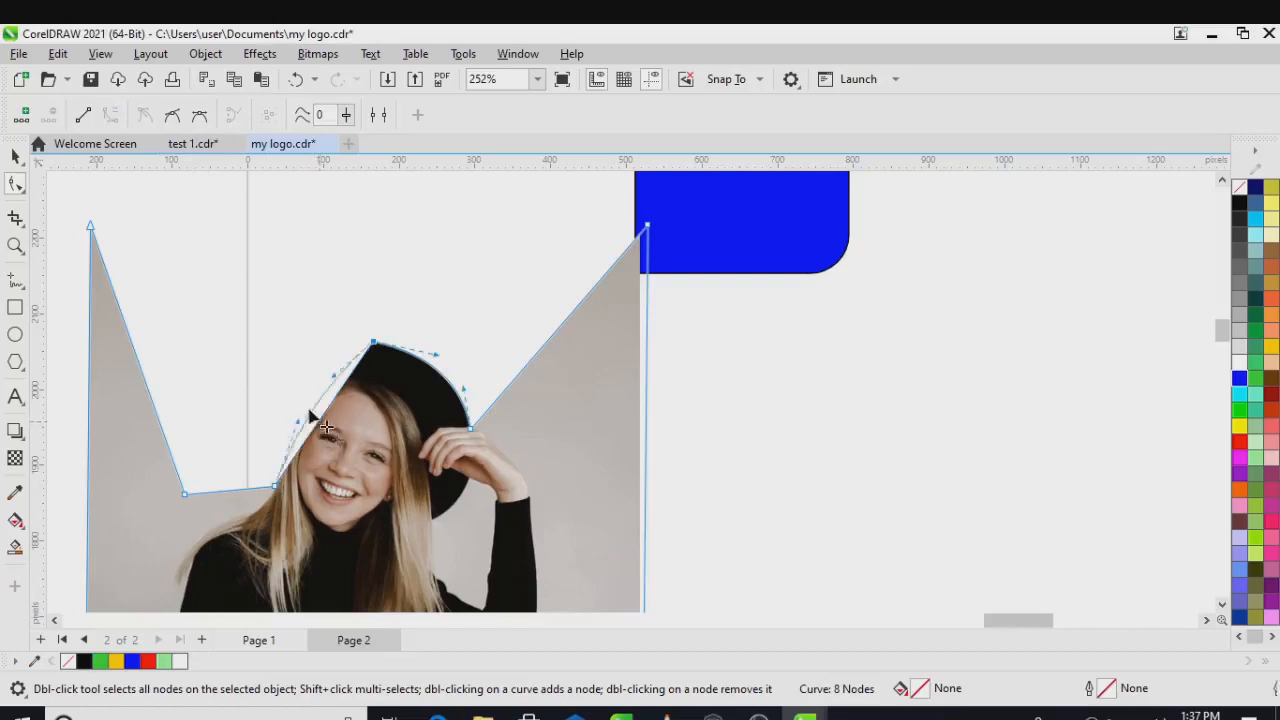
drag(326, 428, 205, 431)
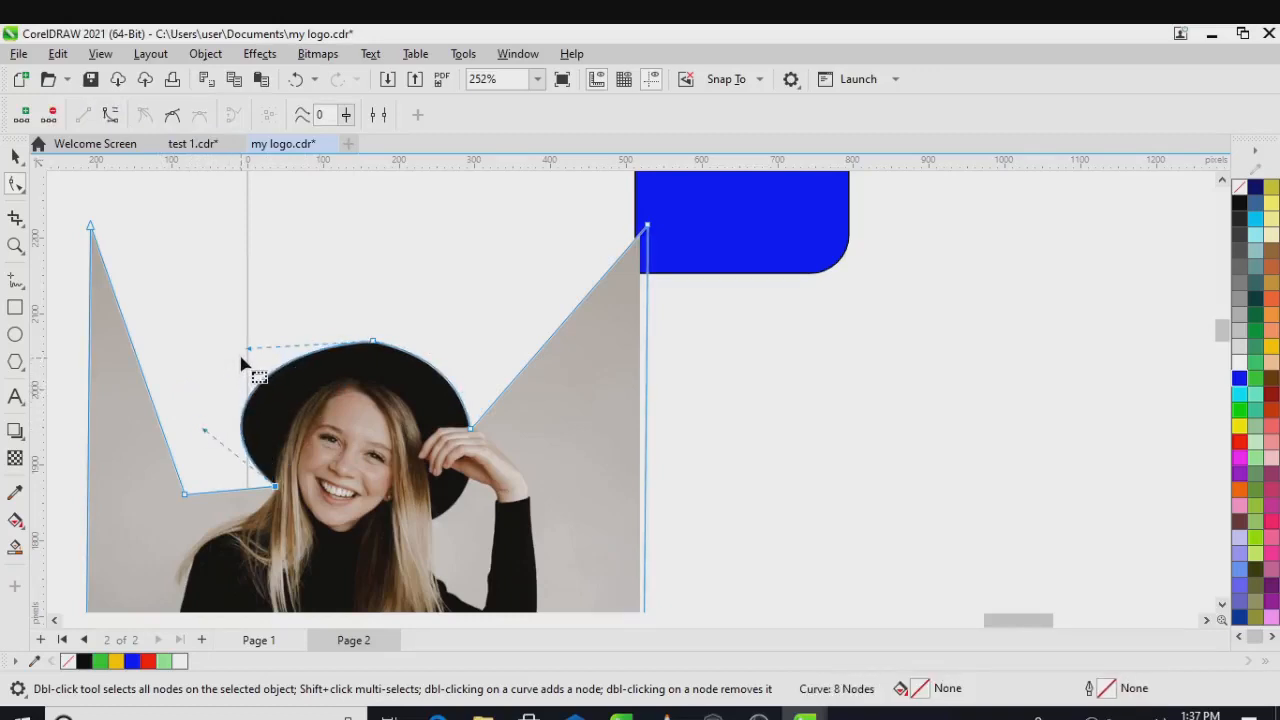
drag(247, 354, 257, 311)
scroll(257, 308, down, 5)
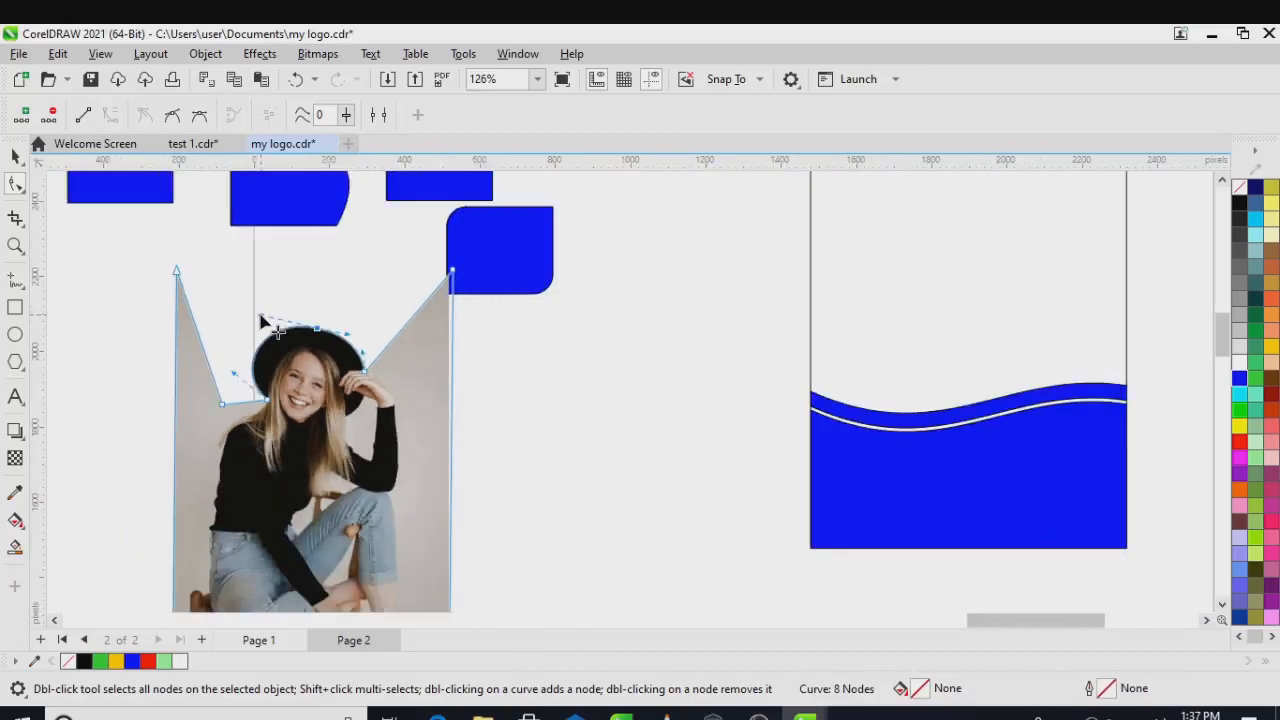
click(16, 156)
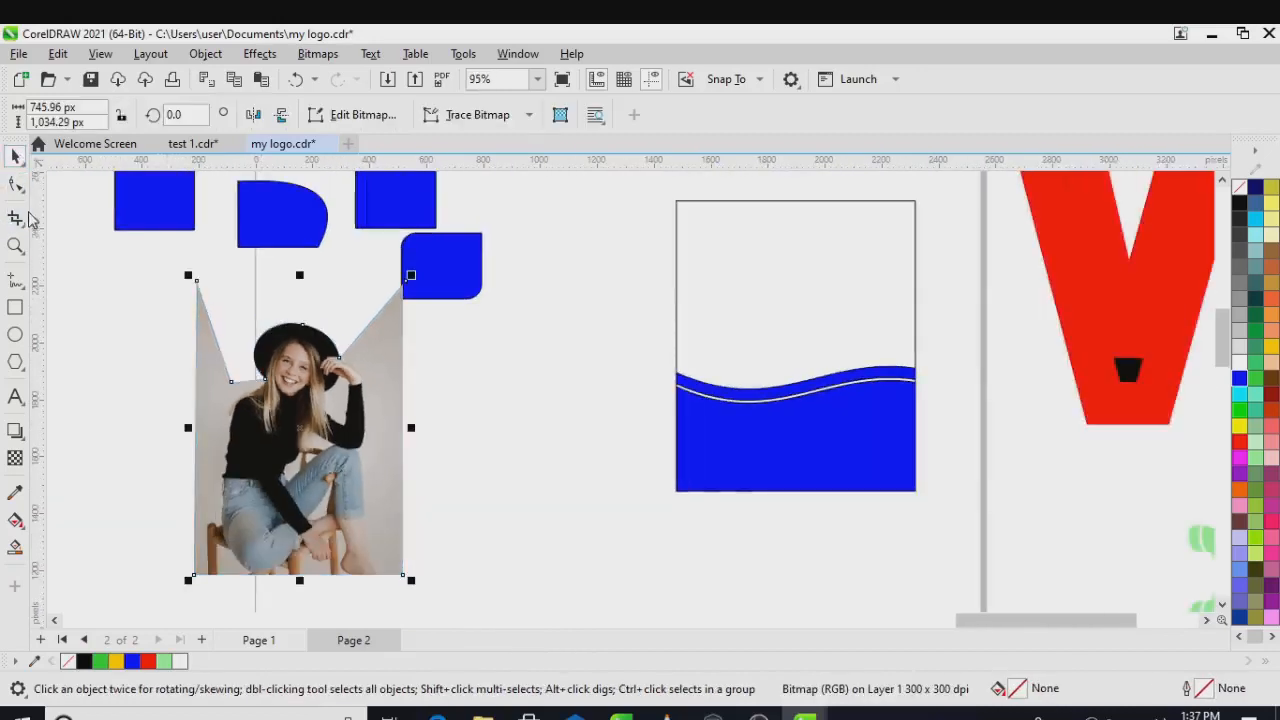
Undo the node and curve edits that cut away the photo's background around the hat.
click(22, 190)
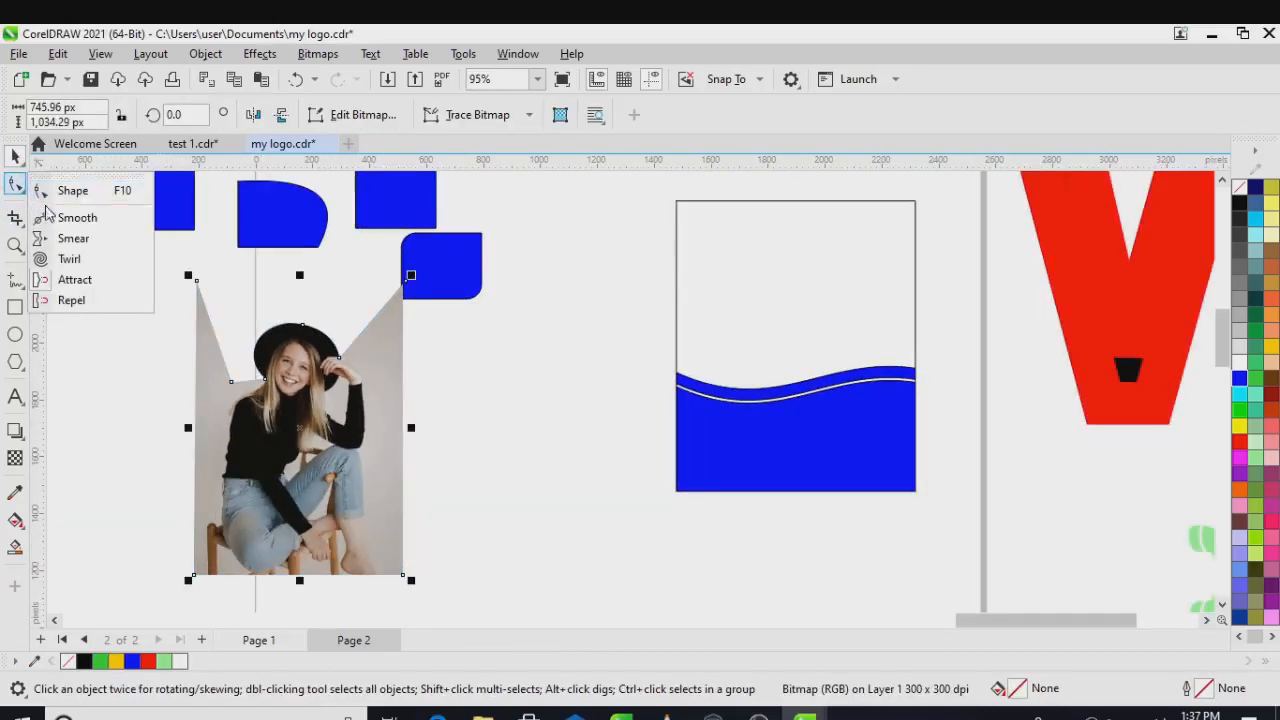
click(197, 270)
key(ctrl+z)
key(ctrl+z)
key(ctrl+z)
key(ctrl+z)
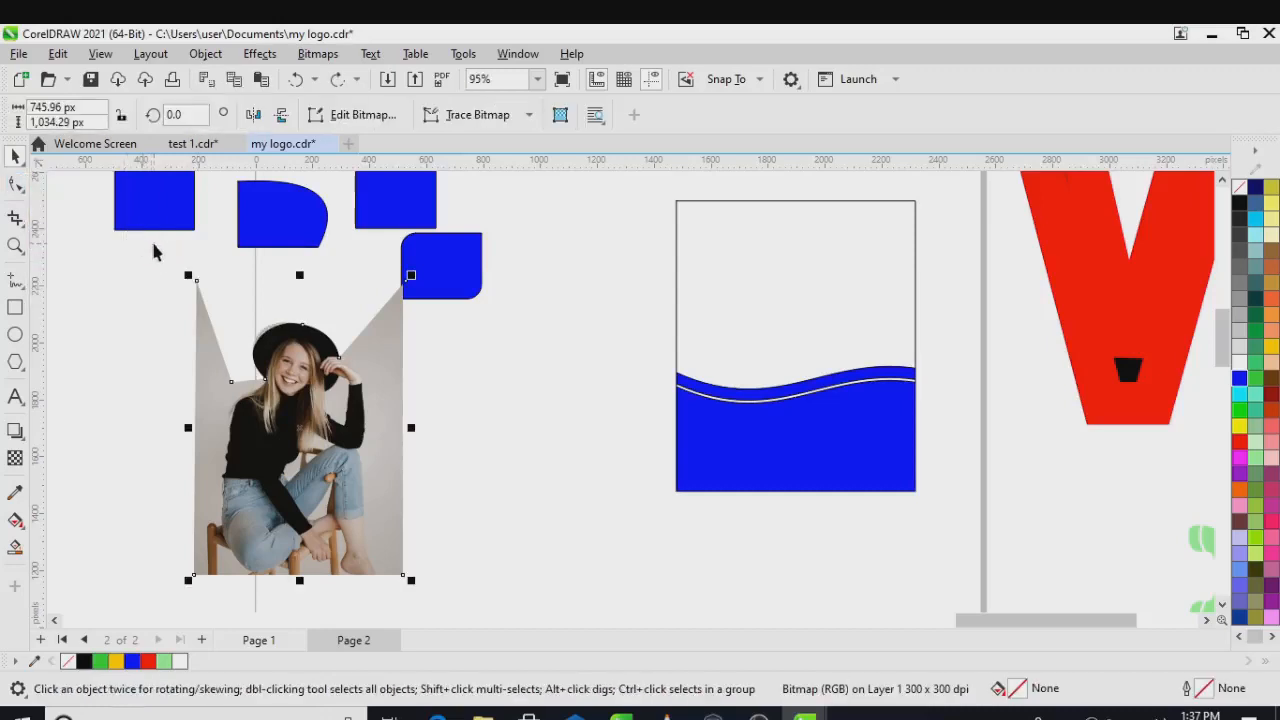
key(ctrl+z)
key(ctrl+z)
key(ctrl+z)
key(ctrl+z)
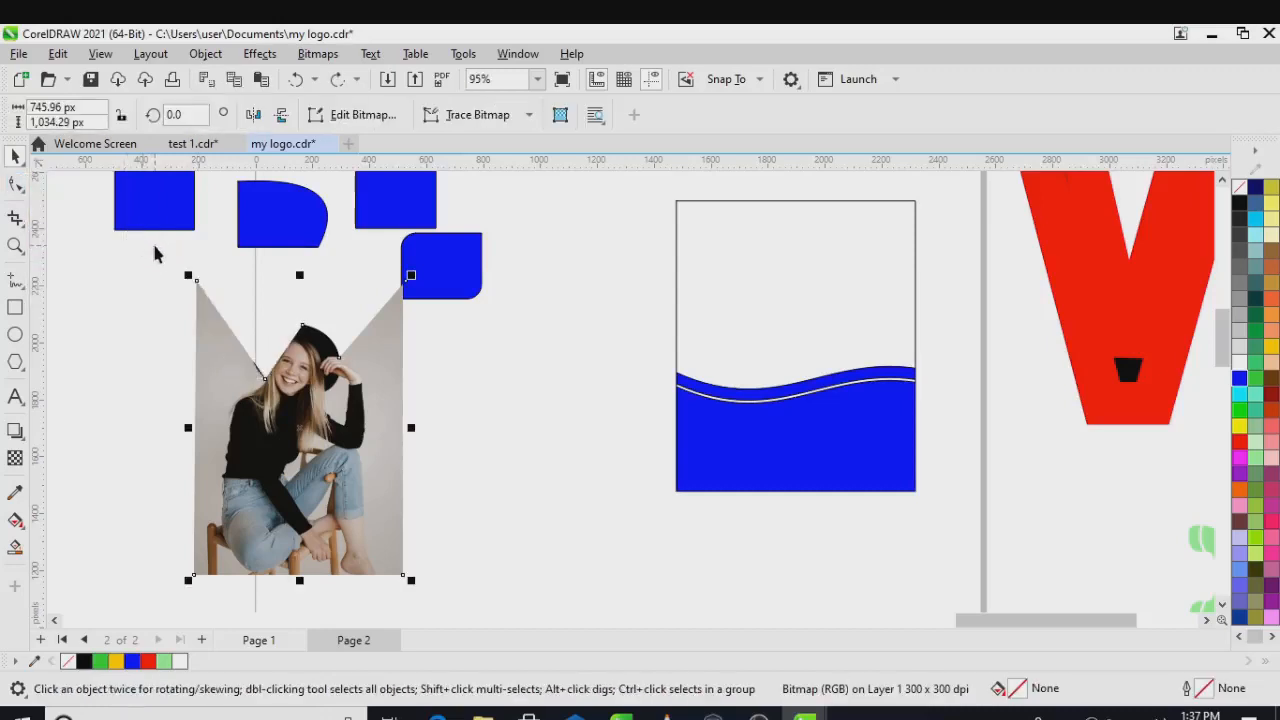
key(ctrl+z)
key(ctrl+z)
key(ctrl+z)
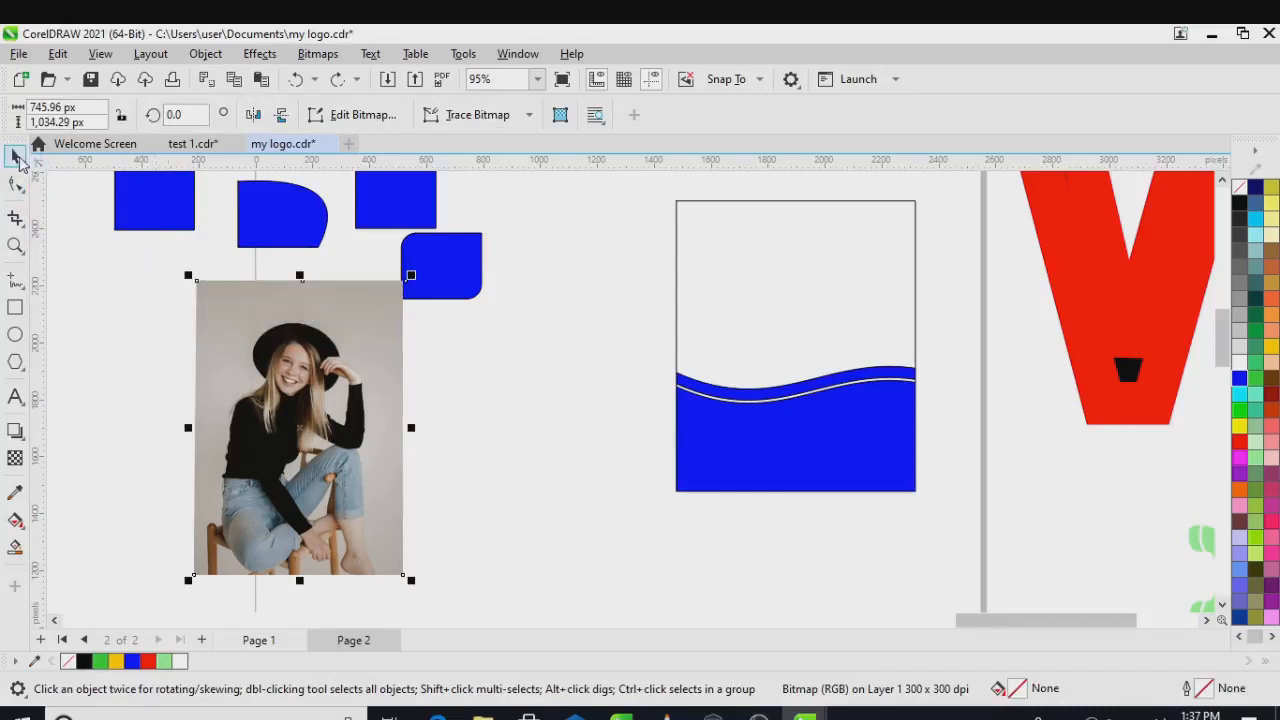
Move the D-shaped blue object into the empty space between the photo and the wave design.
click(273, 210)
drag(273, 210, 514, 357)
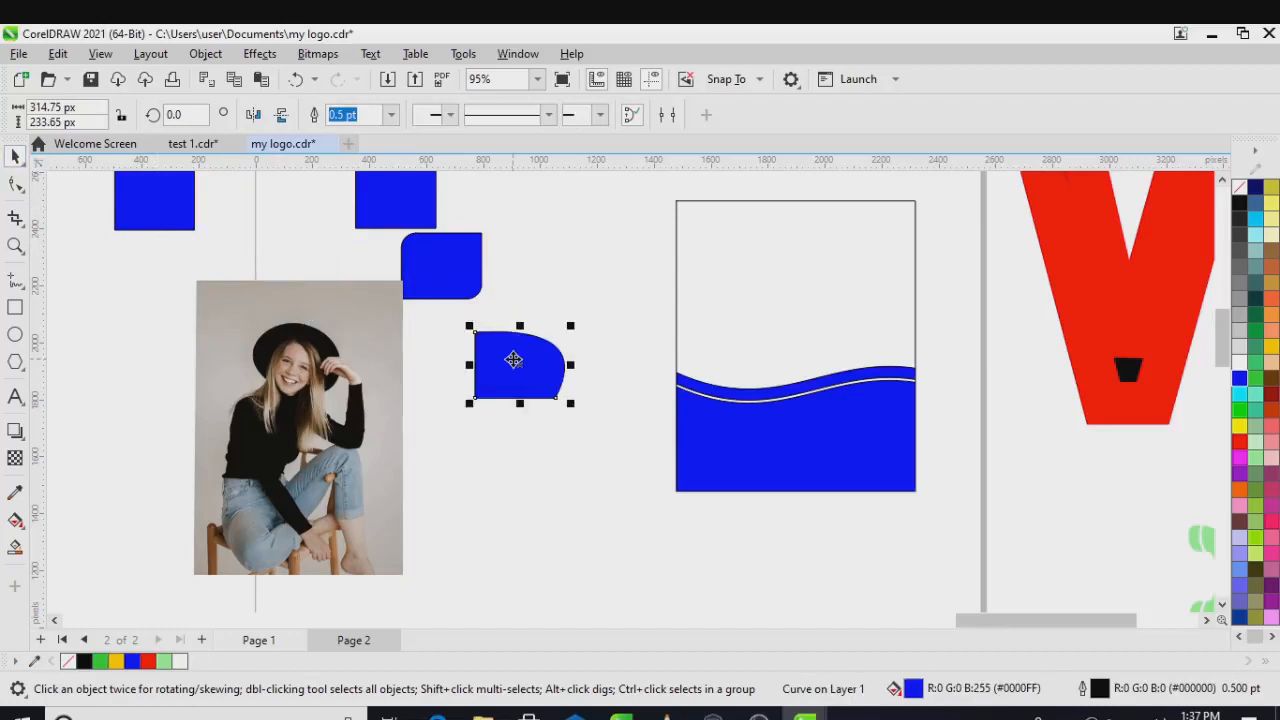
scroll(514, 357, up, 2)
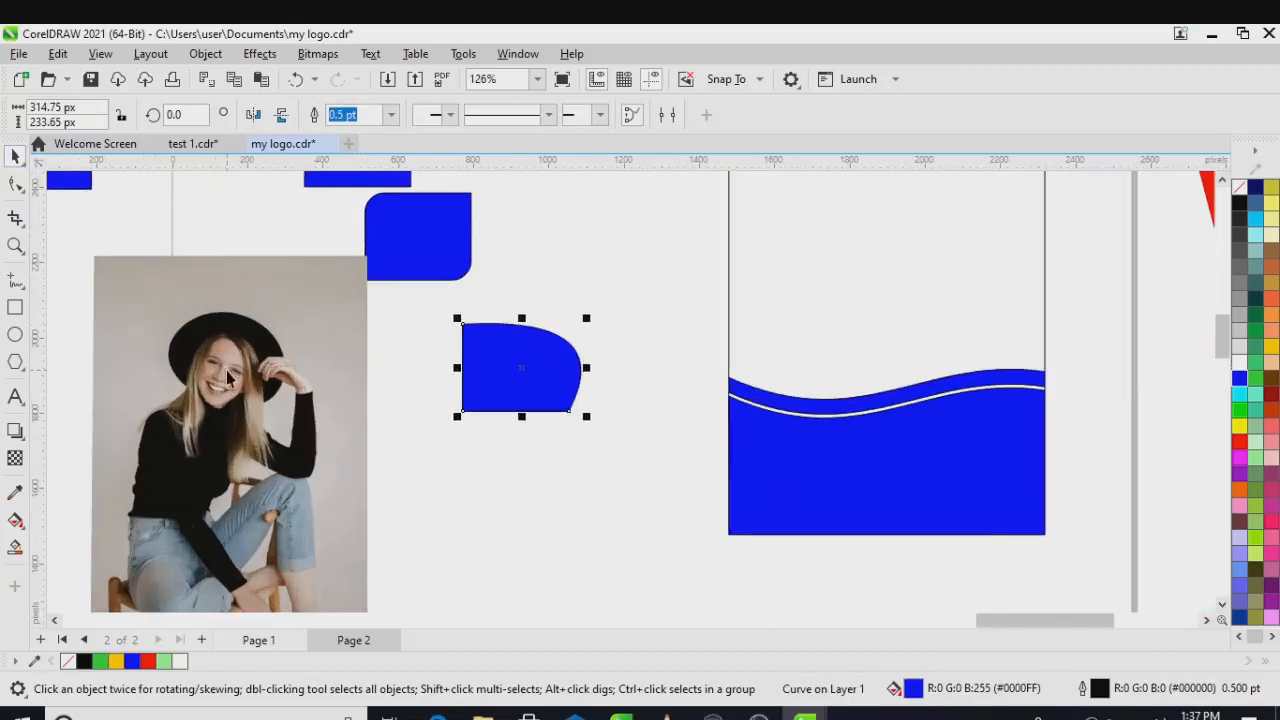
Draw an irregular closed curve about 412 by 423 px above the D-shaped object with the Freehand tool.
click(228, 377)
click(15, 183)
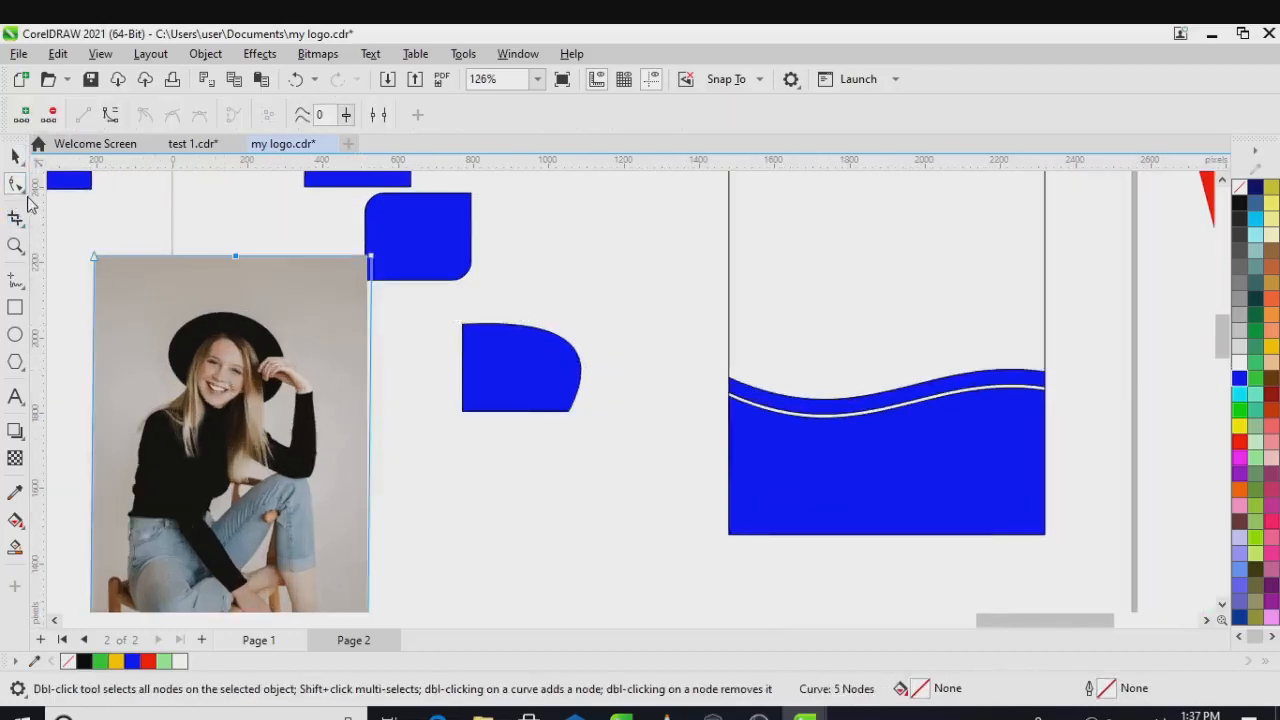
click(15, 279)
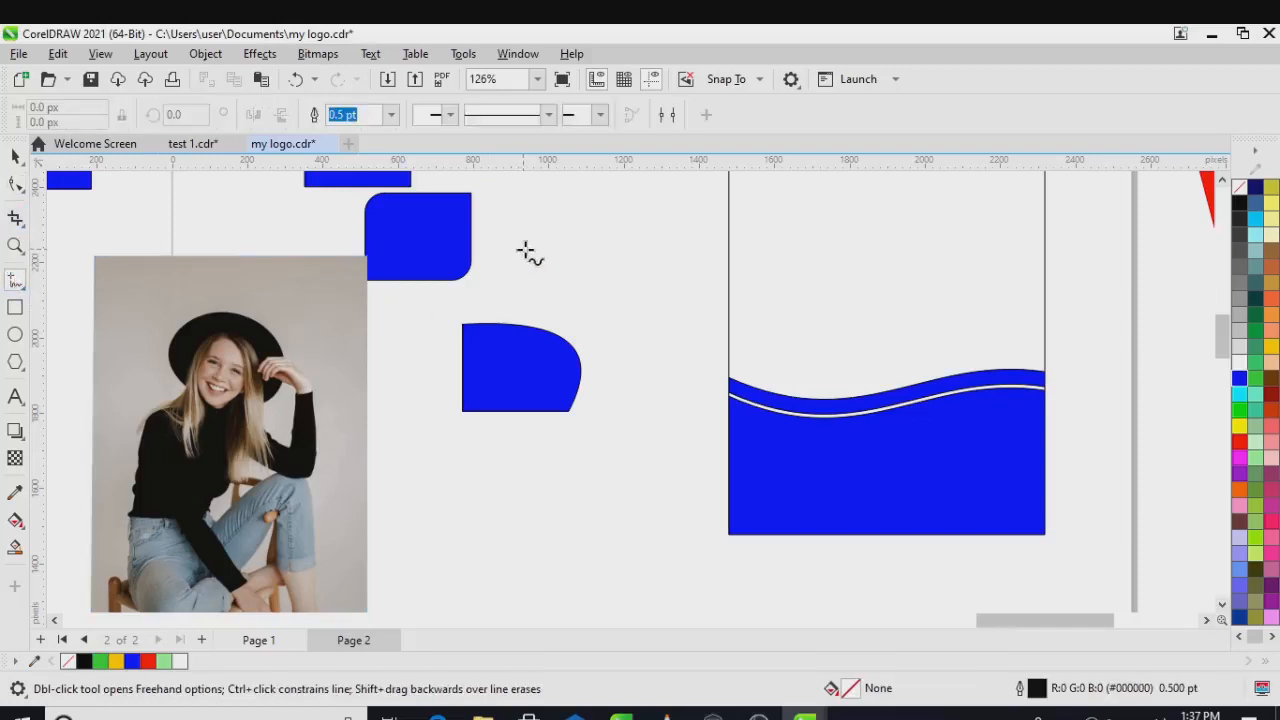
mouse_move(568, 255)
mouse_down()
mouse_move(635, 279)
mouse_move(668, 329)
mouse_move(638, 404)
mouse_move(583, 335)
mouse_move(530, 312)
mouse_move(515, 253)
mouse_move(569, 253)
mouse_up()
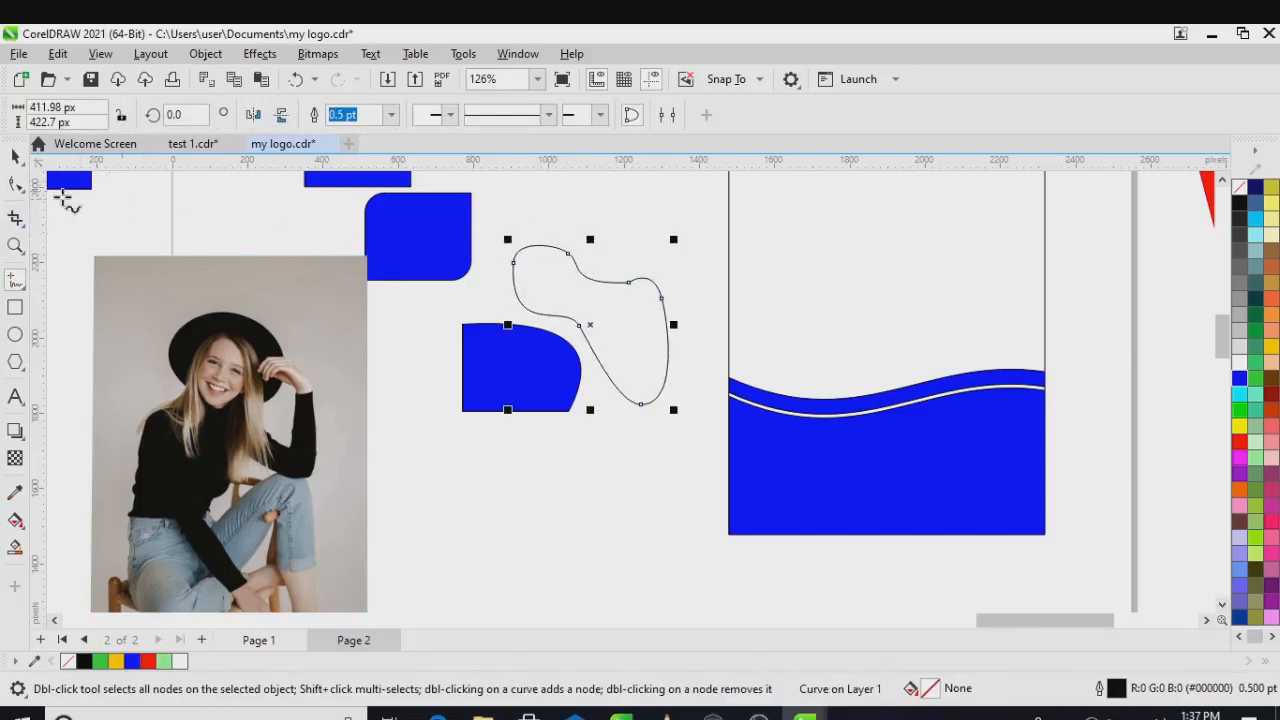
Smooth the outline of the irregular closed curve with the Smooth tool, using a 450 px nib and a rate of 20.
click(26, 195)
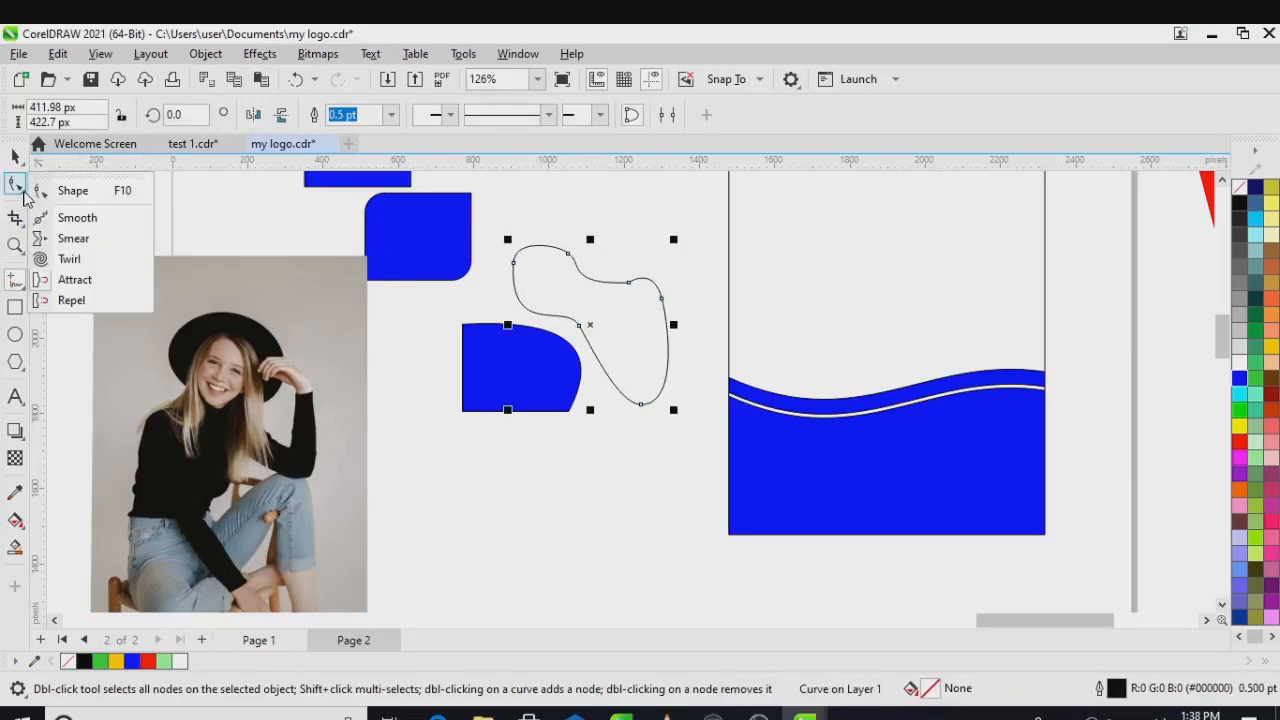
click(48, 225)
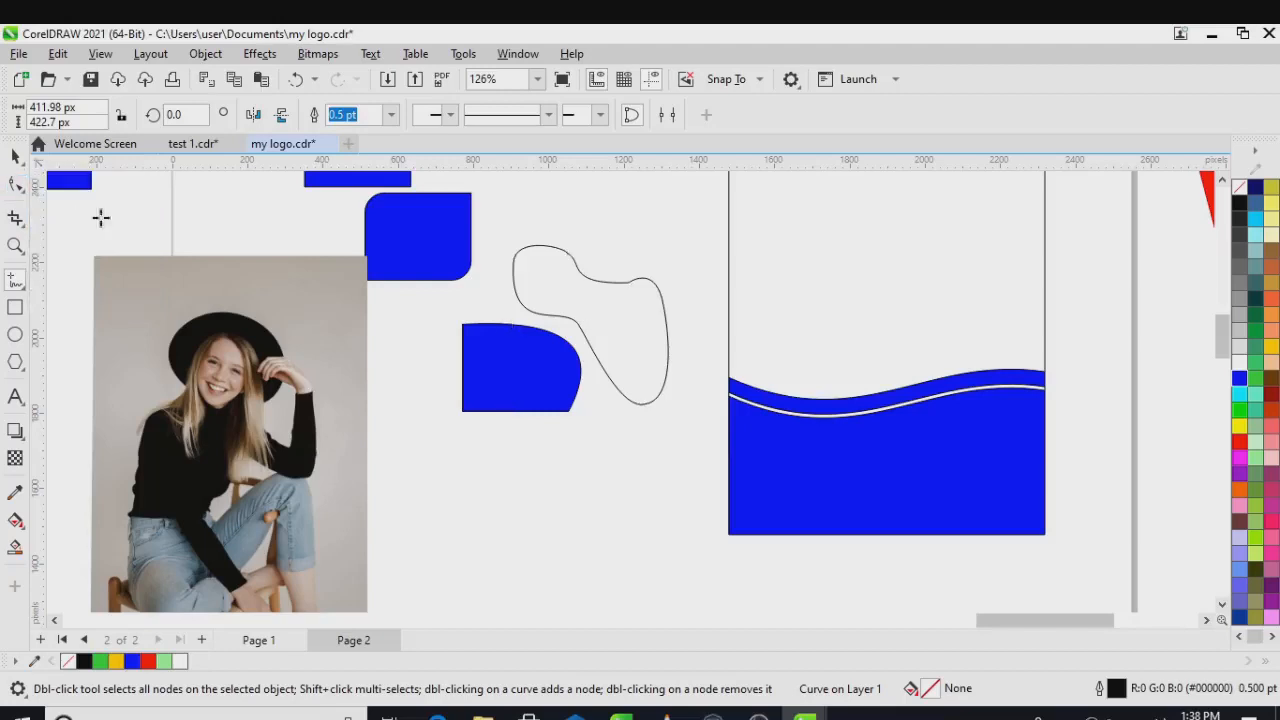
mouse_move(503, 257)
mouse_down()
mouse_move(631, 272)
mouse_move(606, 280)
mouse_move(620, 229)
mouse_move(543, 366)
mouse_move(563, 322)
mouse_move(534, 343)
mouse_move(534, 326)
mouse_move(559, 317)
mouse_move(534, 314)
mouse_move(552, 292)
mouse_move(520, 332)
mouse_move(562, 340)
mouse_up()
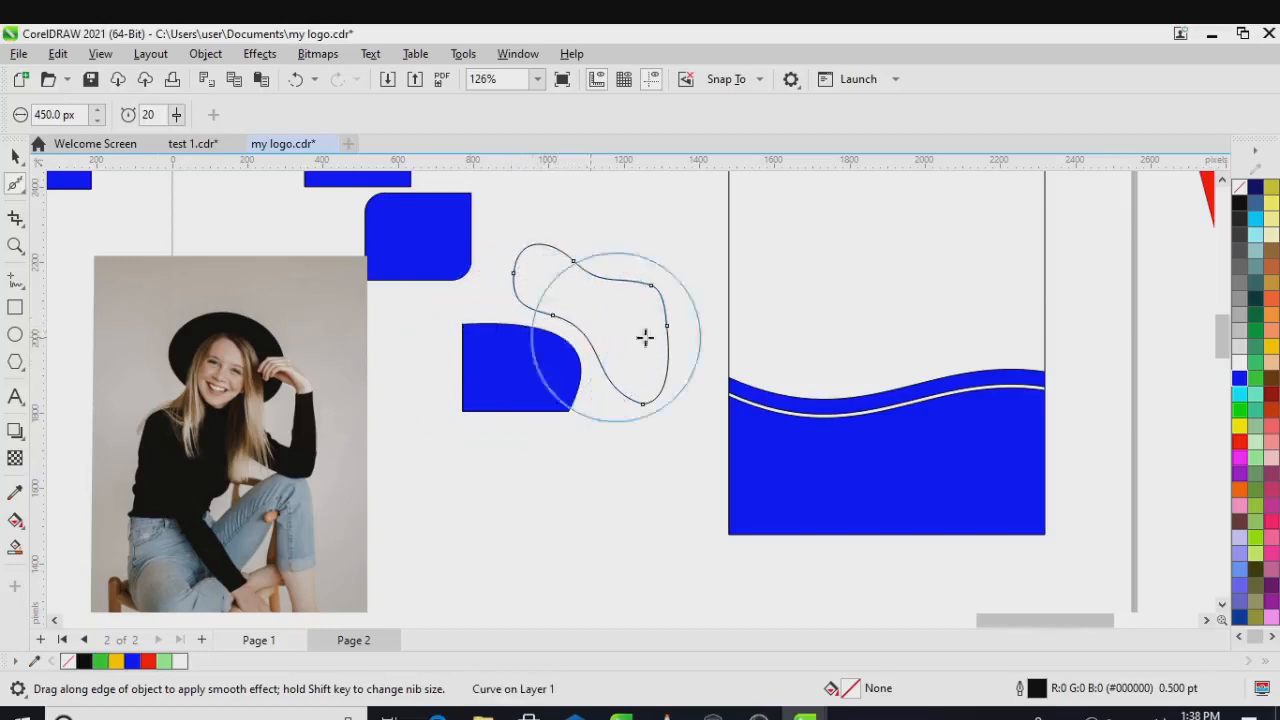
mouse_move(686, 324)
mouse_down()
mouse_move(654, 332)
mouse_move(671, 359)
mouse_move(682, 354)
mouse_move(660, 395)
mouse_move(674, 367)
mouse_up()
mouse_move(667, 385)
mouse_down()
mouse_move(678, 372)
mouse_move(668, 376)
mouse_up()
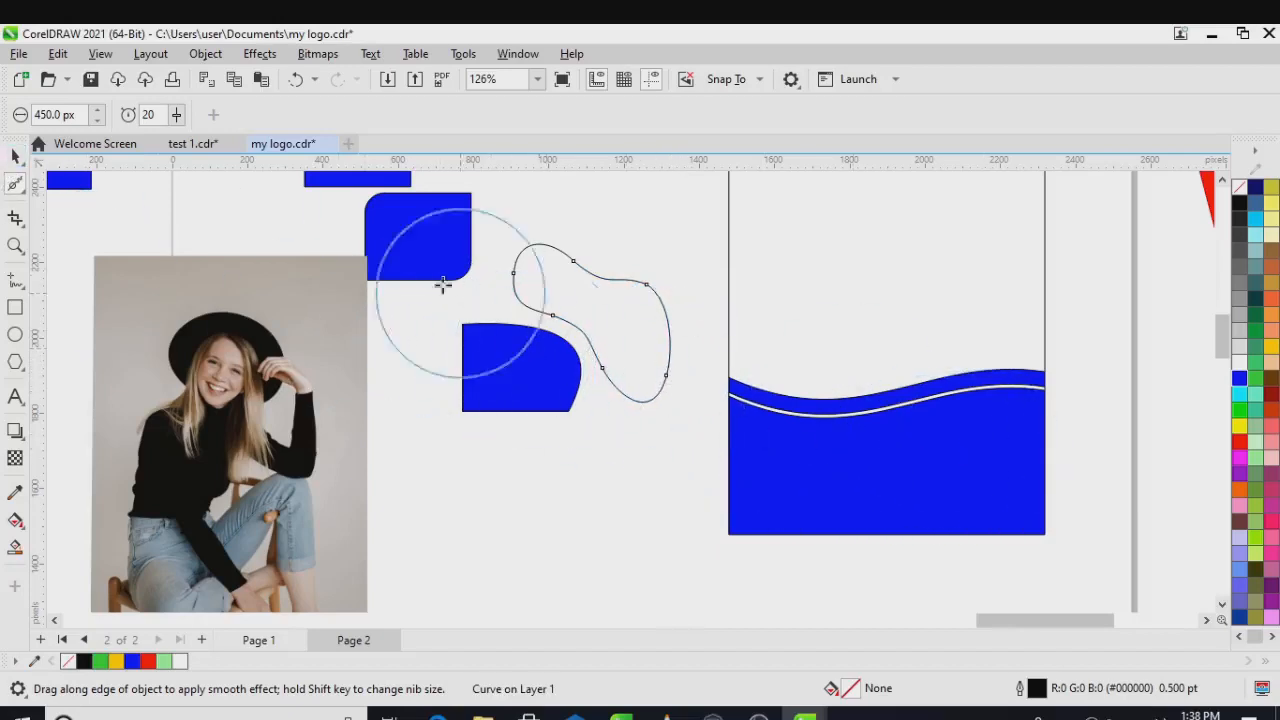
click(15, 157)
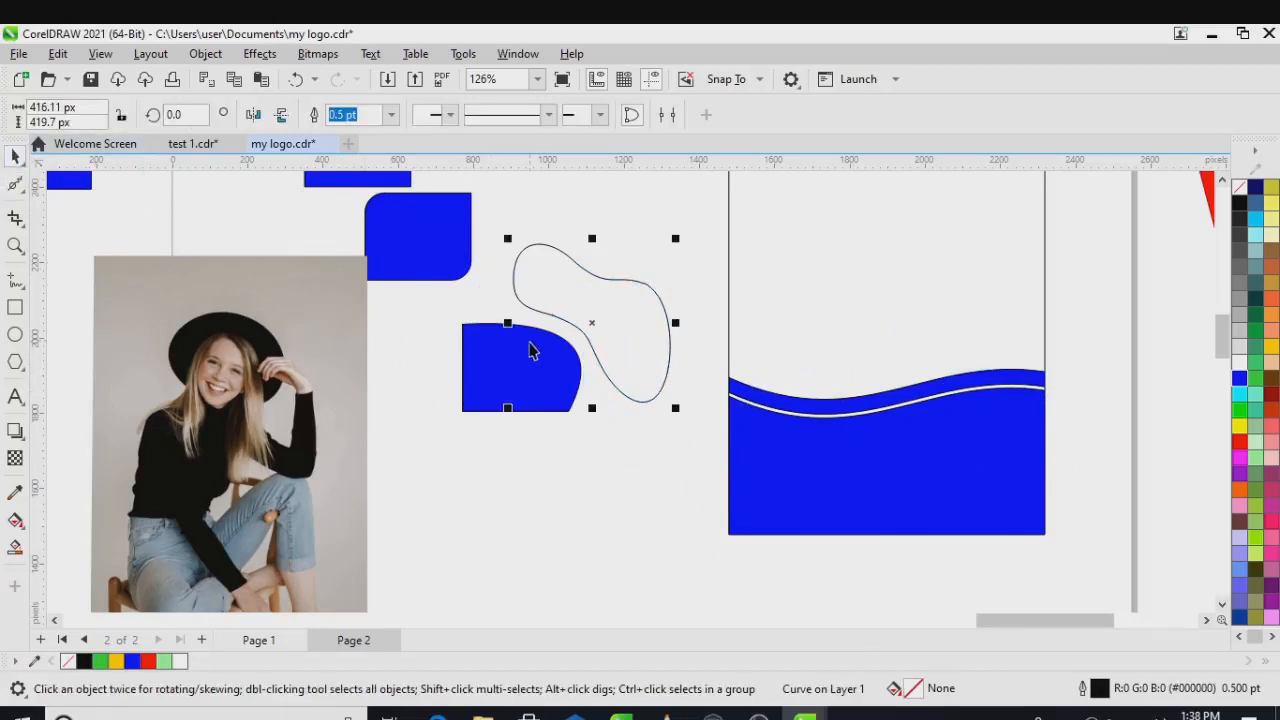
click(595, 313)
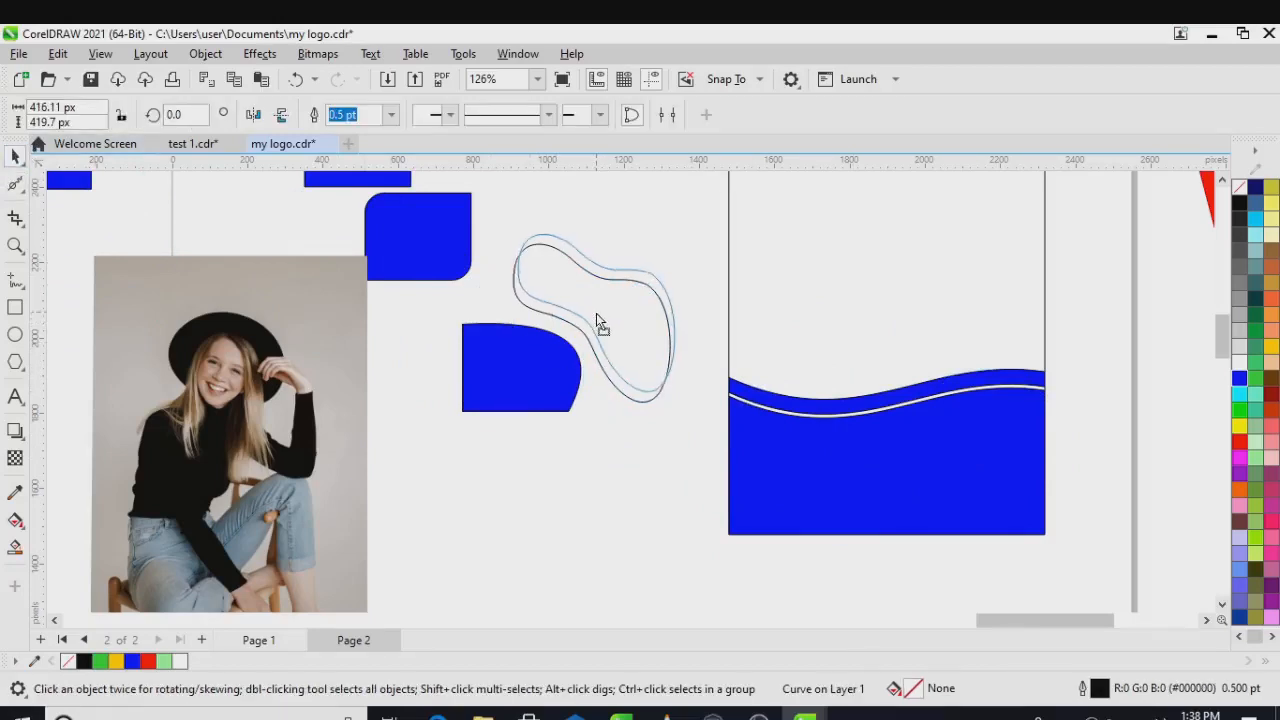
click(596, 314)
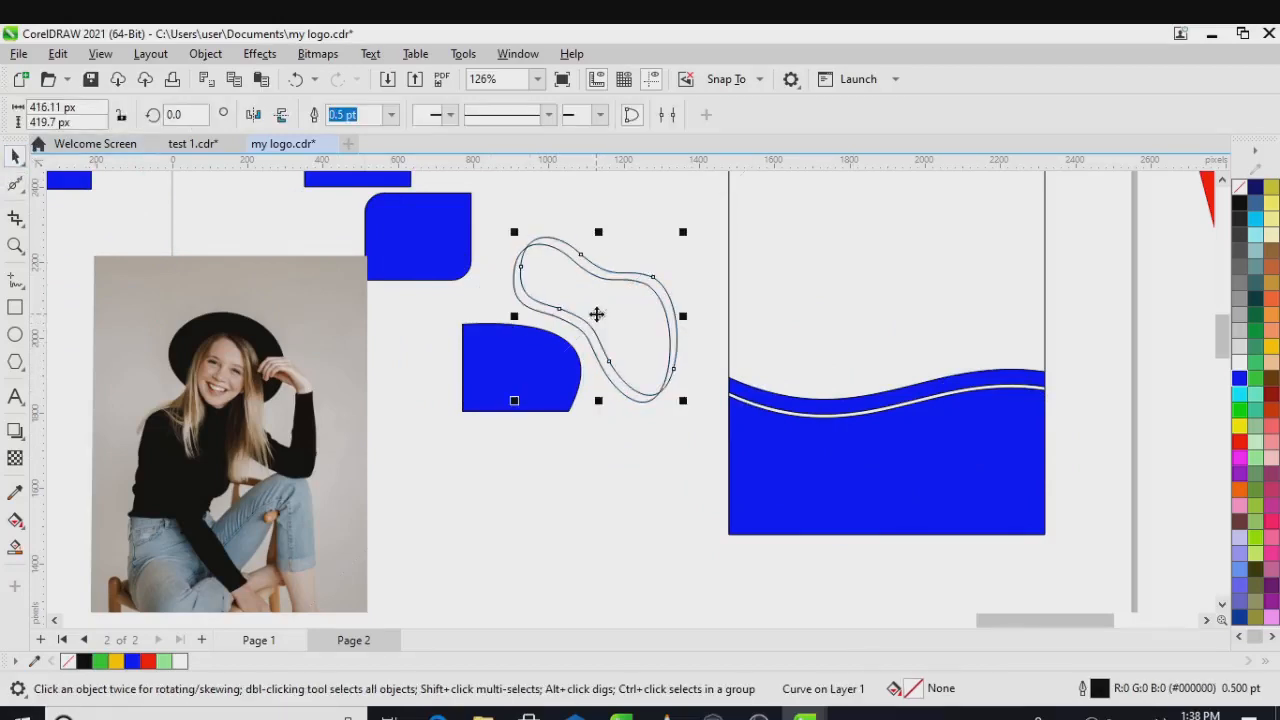
drag(593, 329, 604, 343)
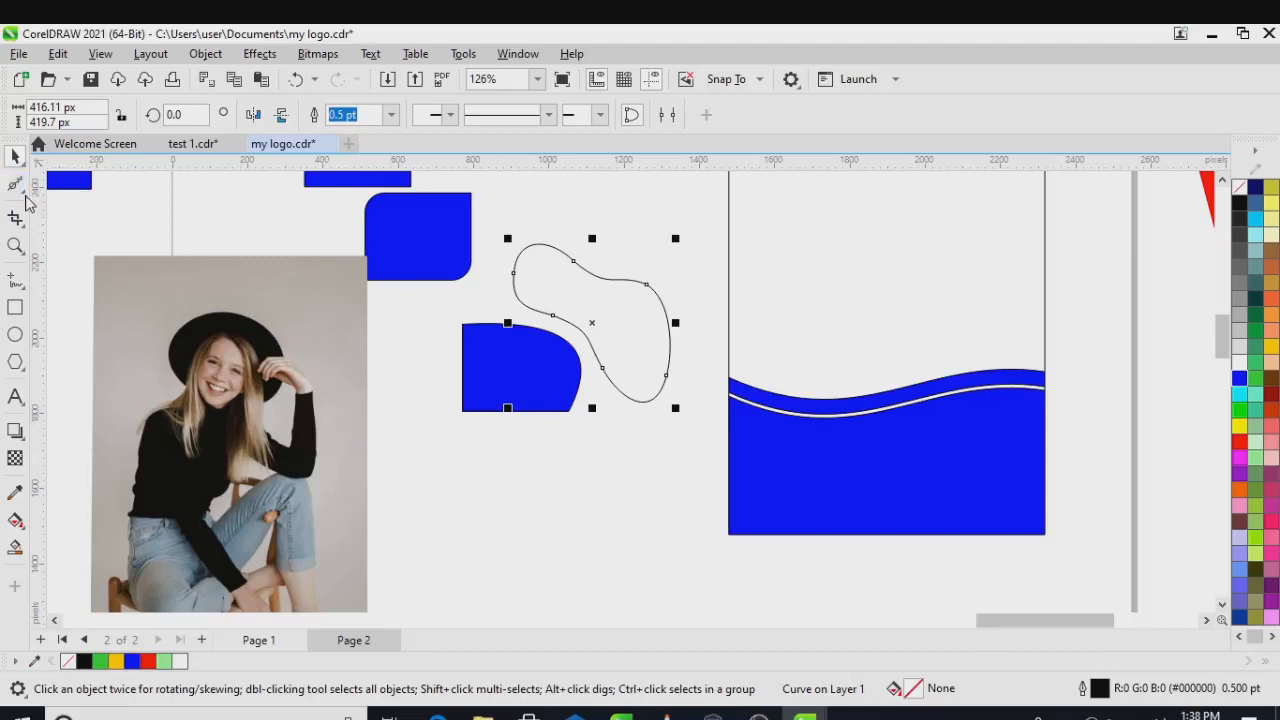
click(21, 191)
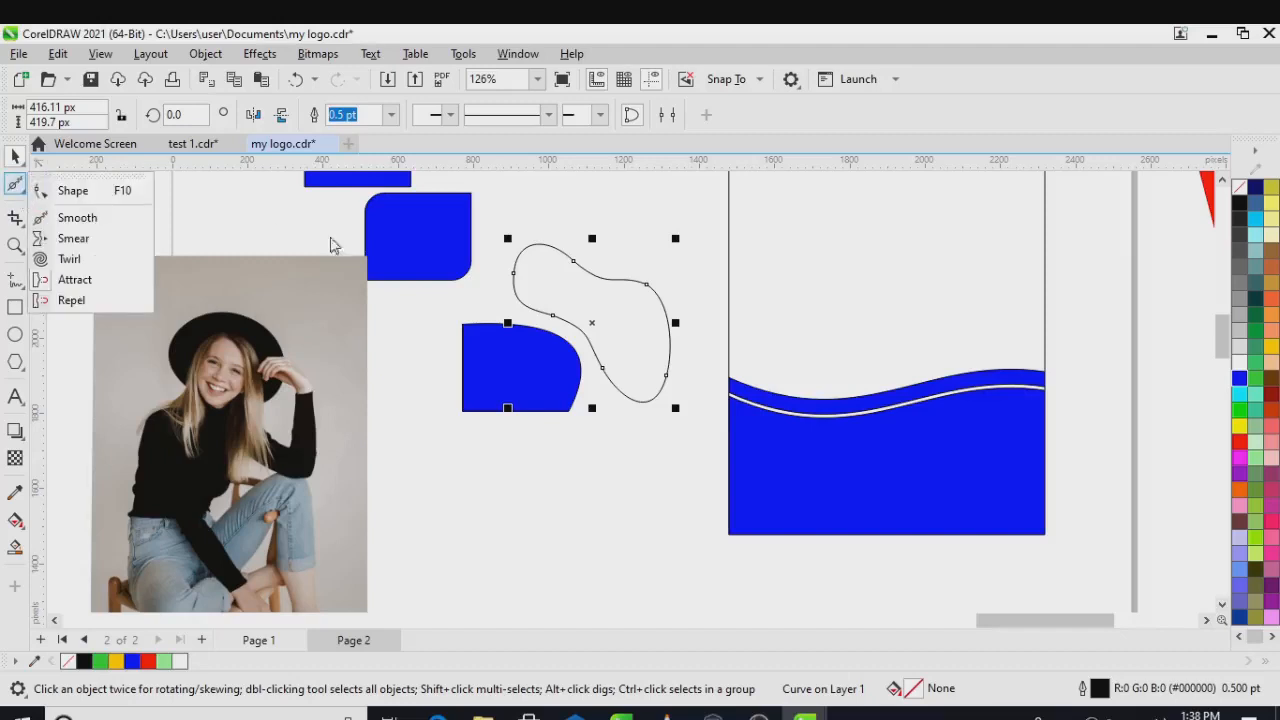
click(528, 287)
click(585, 295)
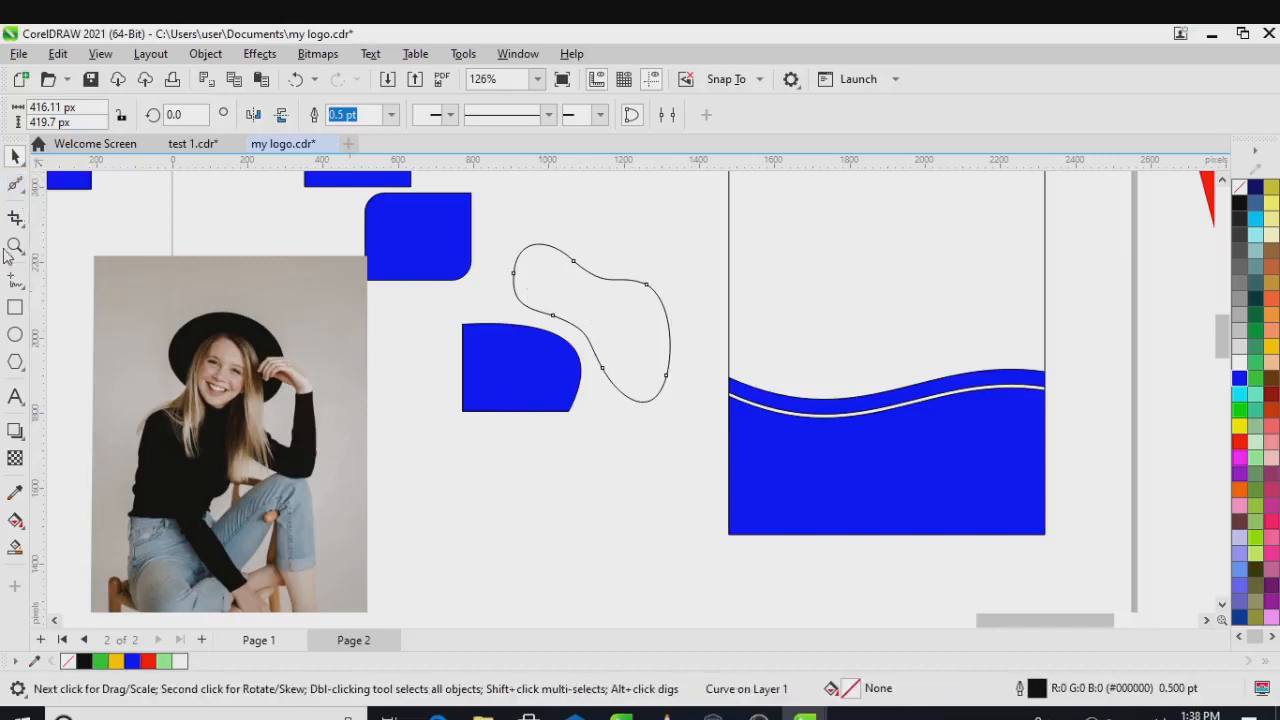
Set the Smooth tool's nib size to 100 px.
click(13, 184)
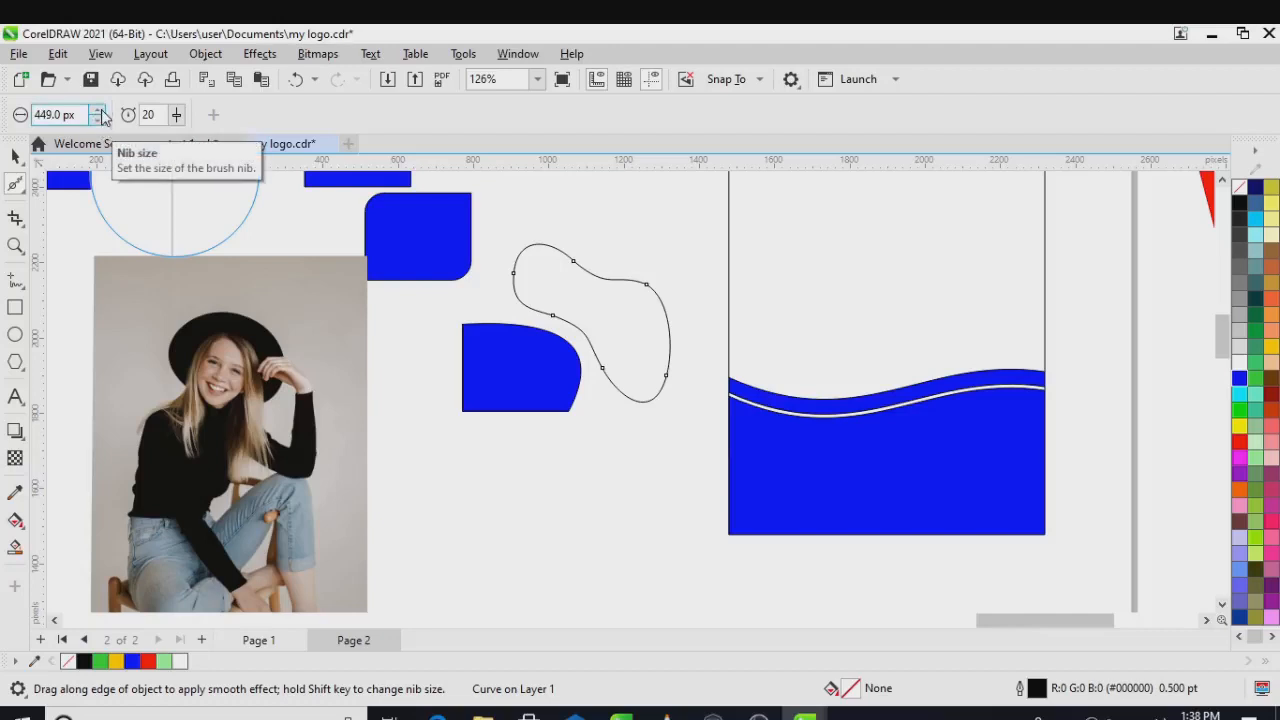
click(98, 110)
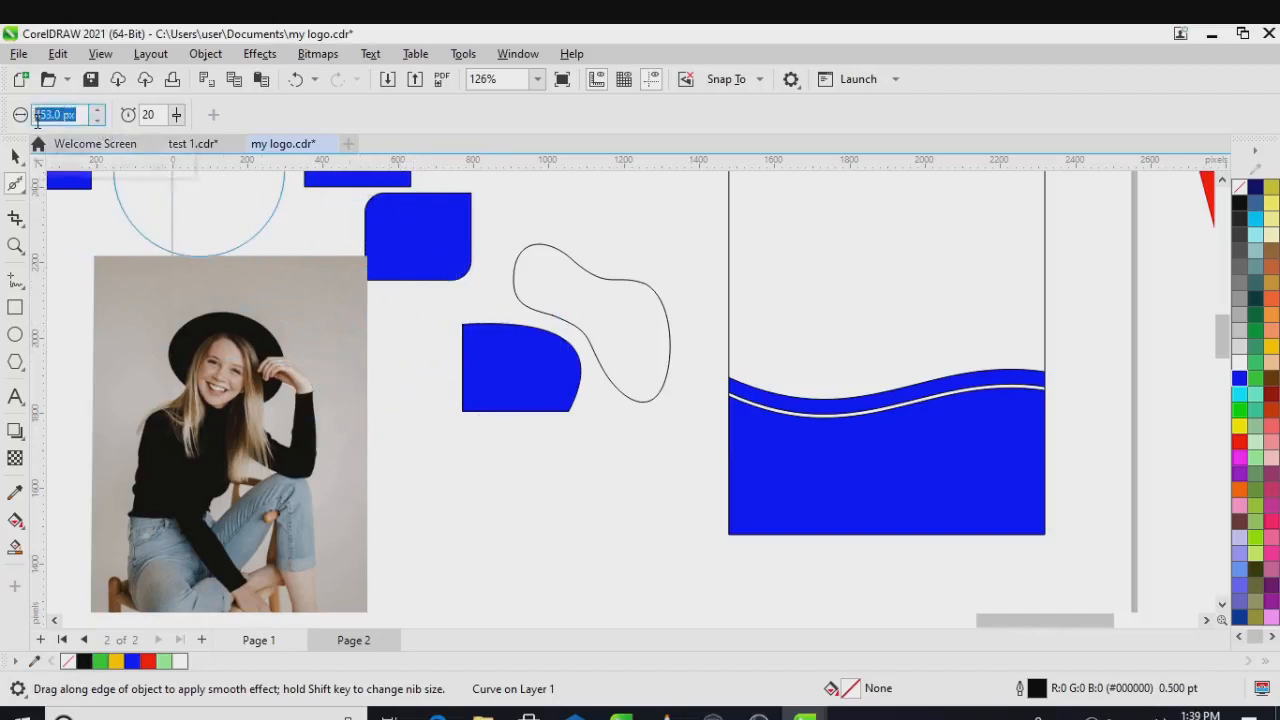
text(5)
key(Return)
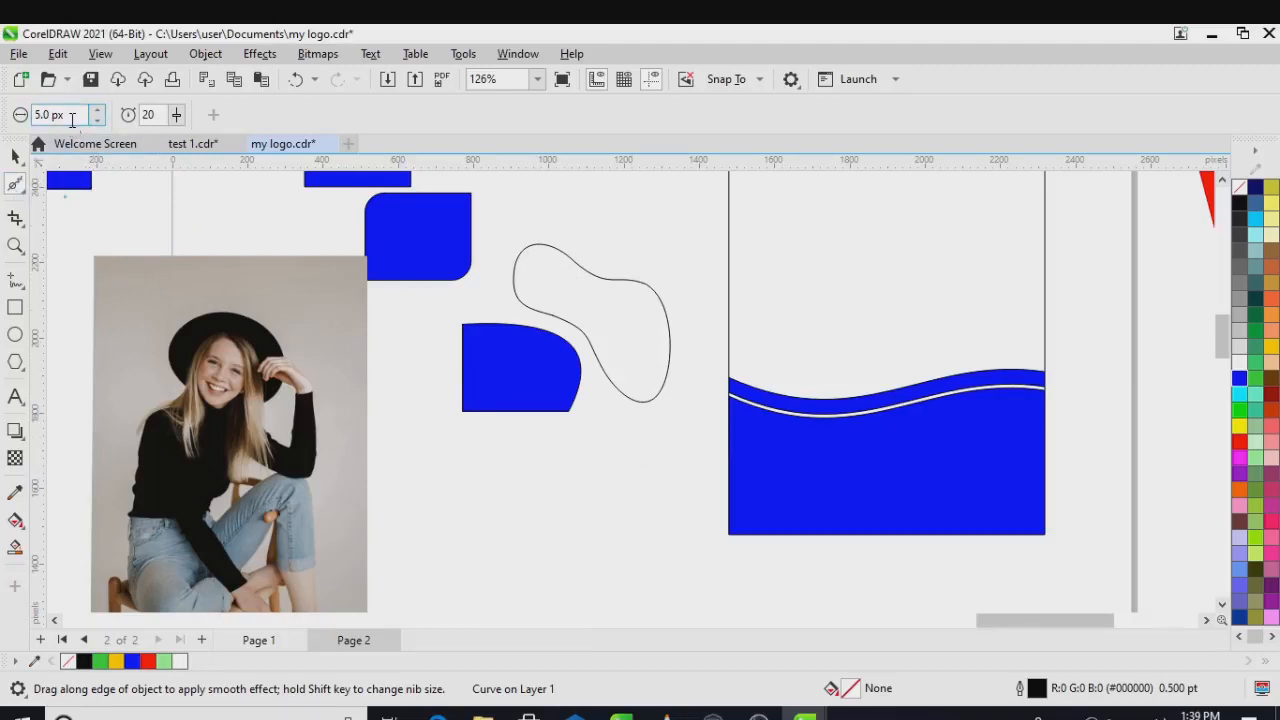
drag(72, 119, 36, 115)
text(1)
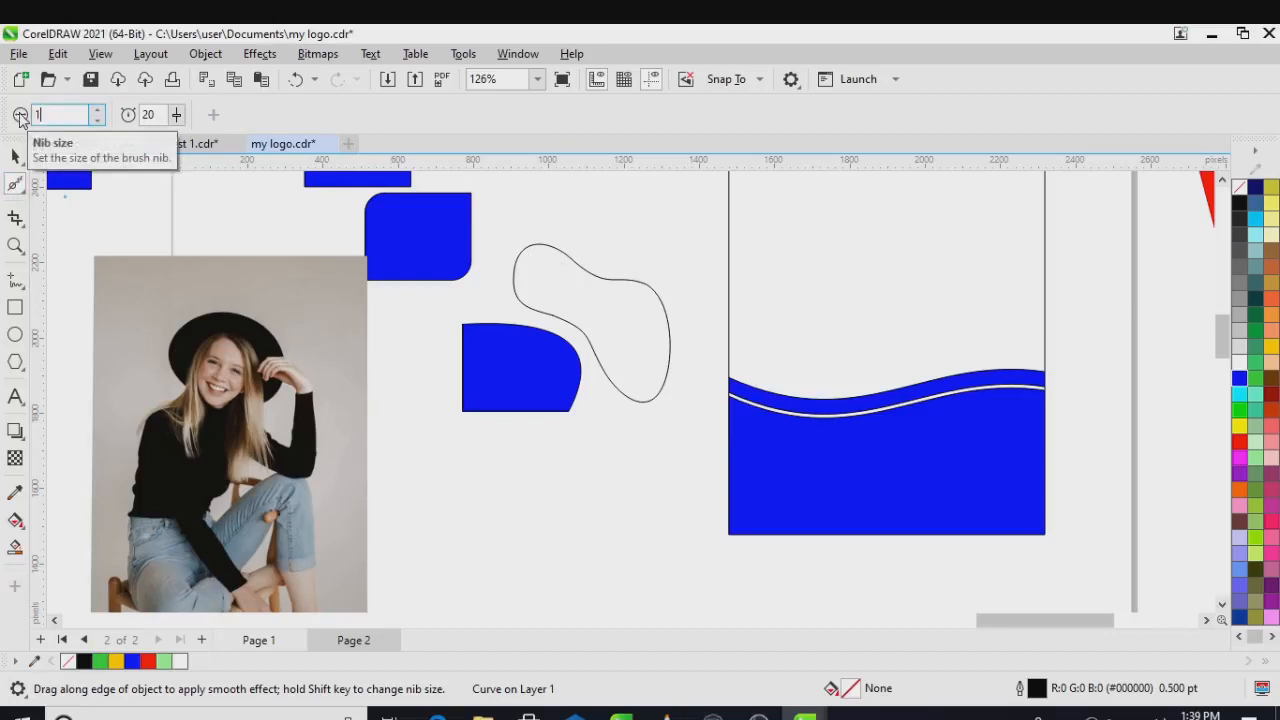
text(00)
key(Return)
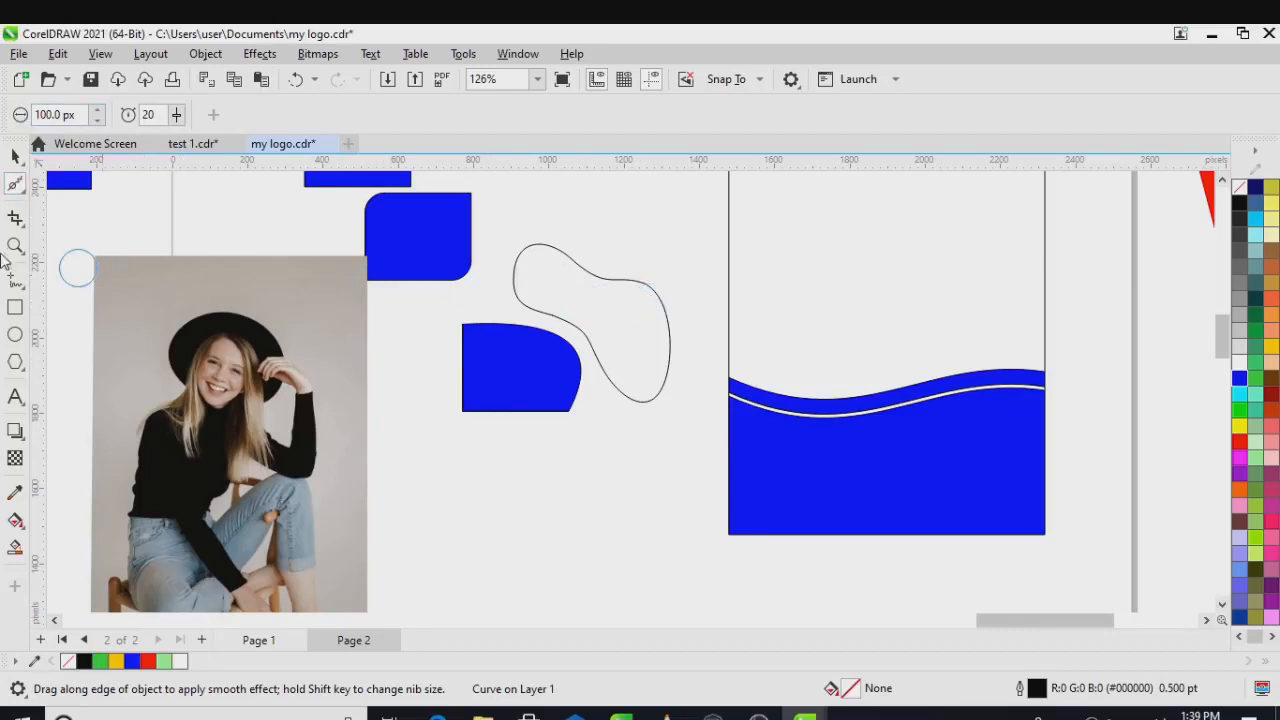
Smear a notch into the irregular curve's upper edge and ripple the D-shaped object's outline with the Smear tool.
click(27, 198)
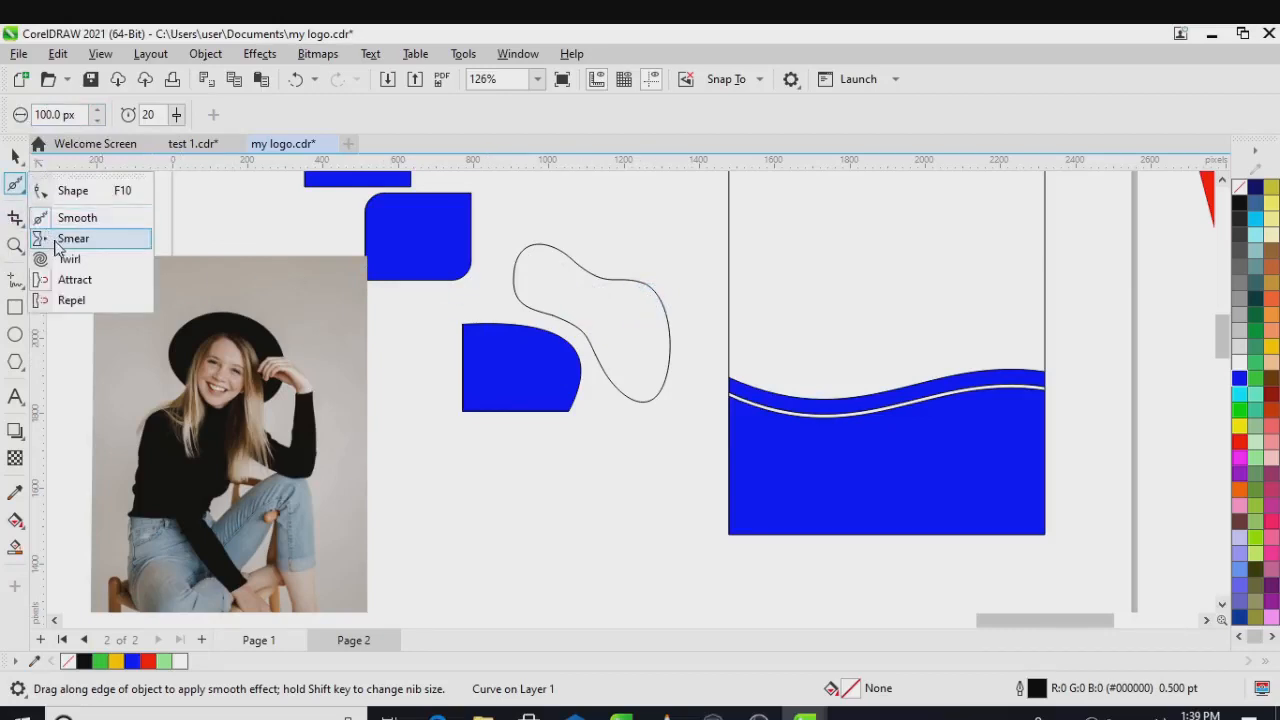
click(60, 240)
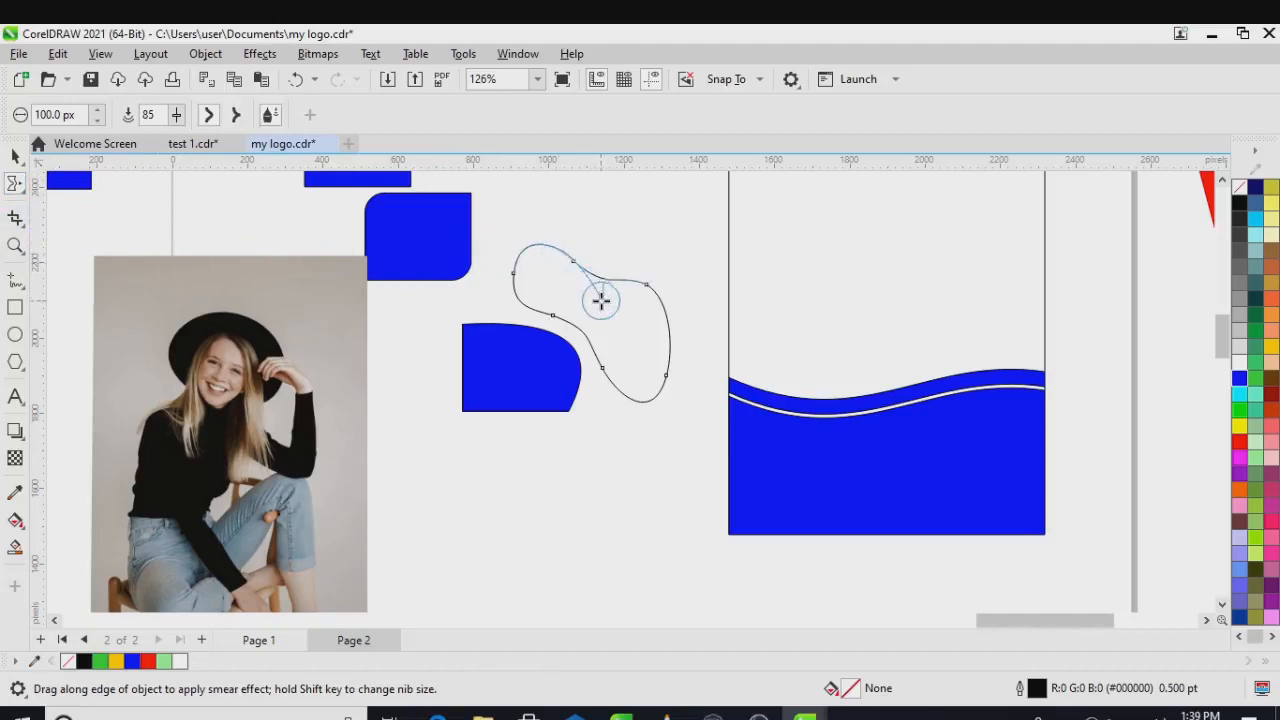
mouse_move(601, 300)
mouse_down()
mouse_move(629, 282)
mouse_move(609, 289)
mouse_move(621, 315)
mouse_move(603, 286)
mouse_move(575, 297)
mouse_move(581, 273)
mouse_up()
click(523, 344)
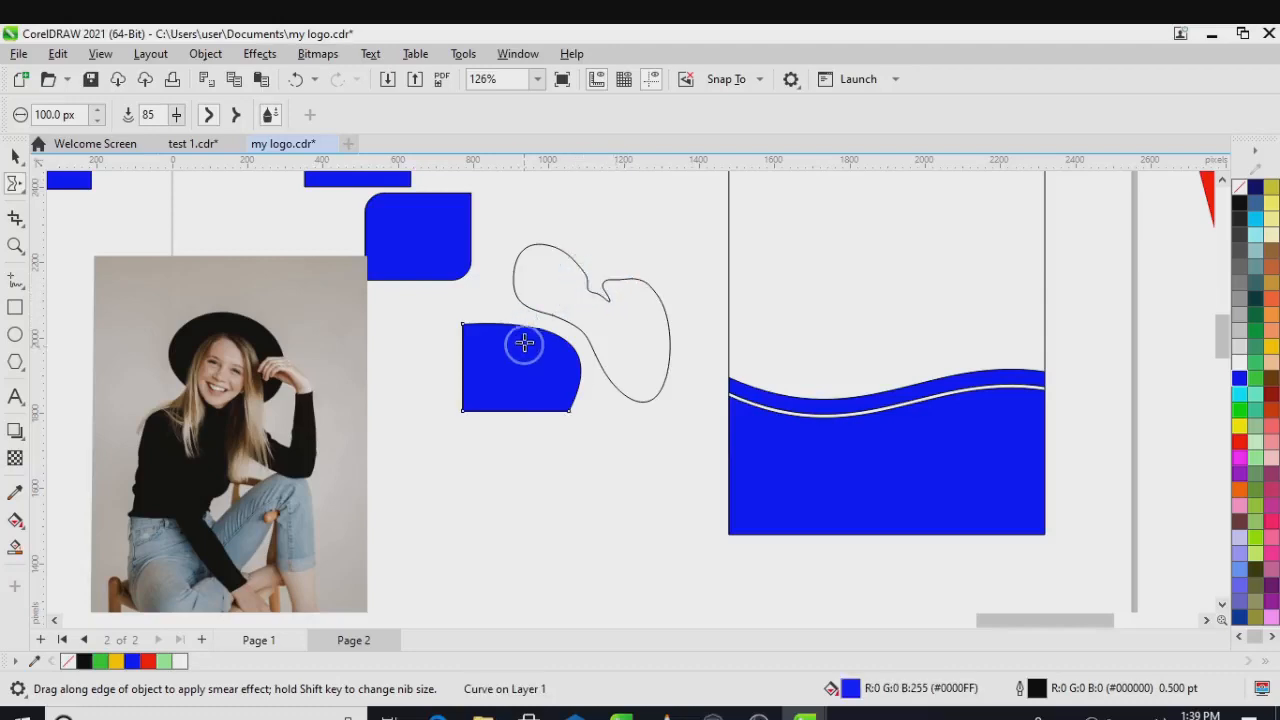
mouse_move(523, 329)
mouse_down()
mouse_move(518, 369)
mouse_move(544, 345)
mouse_move(570, 351)
mouse_move(550, 373)
mouse_move(574, 389)
mouse_move(542, 375)
mouse_move(546, 405)
mouse_move(545, 386)
mouse_move(541, 404)
mouse_move(511, 413)
mouse_move(521, 389)
mouse_move(516, 406)
mouse_move(475, 416)
mouse_move(494, 385)
mouse_move(464, 383)
mouse_move(482, 373)
mouse_move(494, 342)
mouse_up()
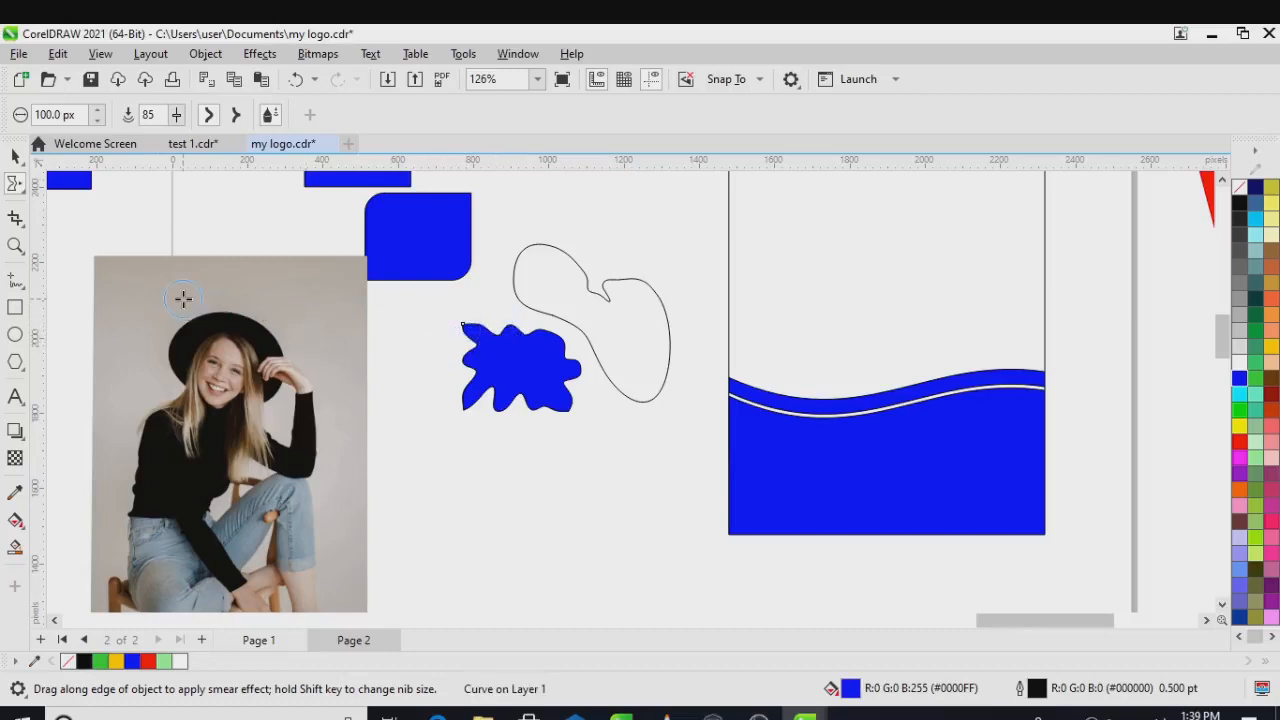
Undo the smear strokes on the D-shaped object and the irregular curve.
key(ctrl+z)
key(ctrl+z)
key(ctrl+z)
key(ctrl+z)
key(ctrl+z)
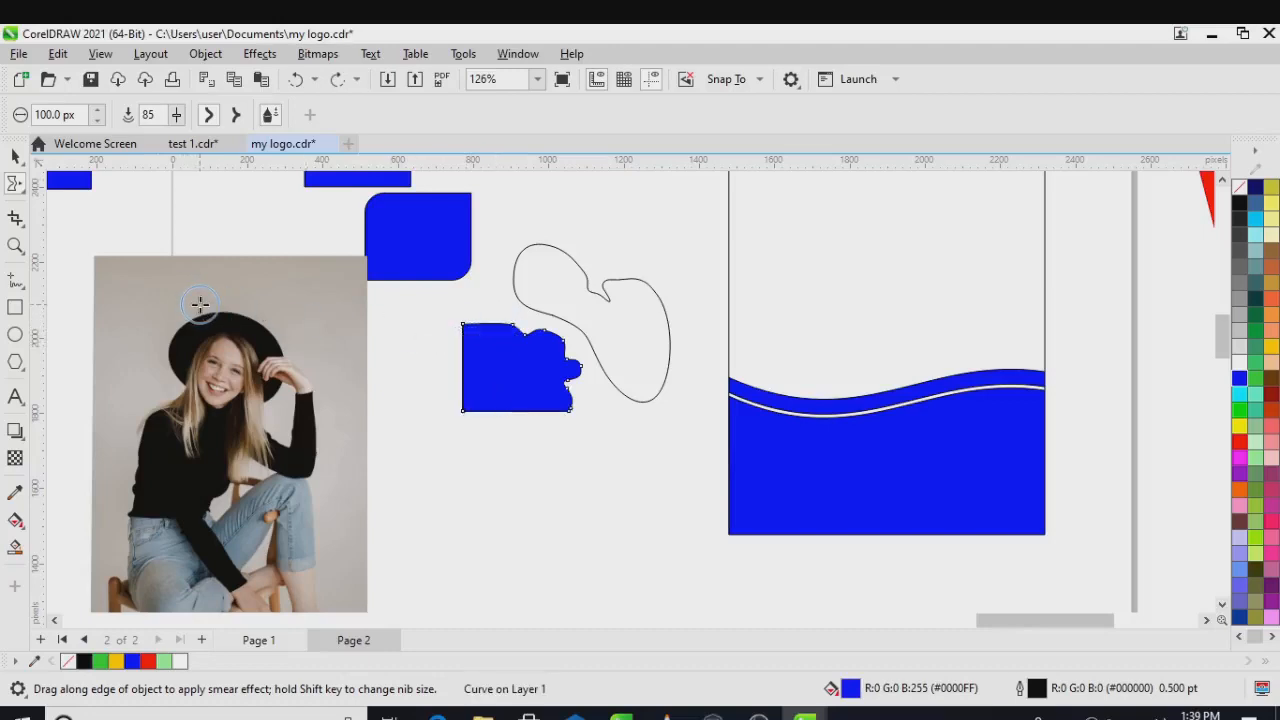
key(ctrl+z)
key(ctrl+z)
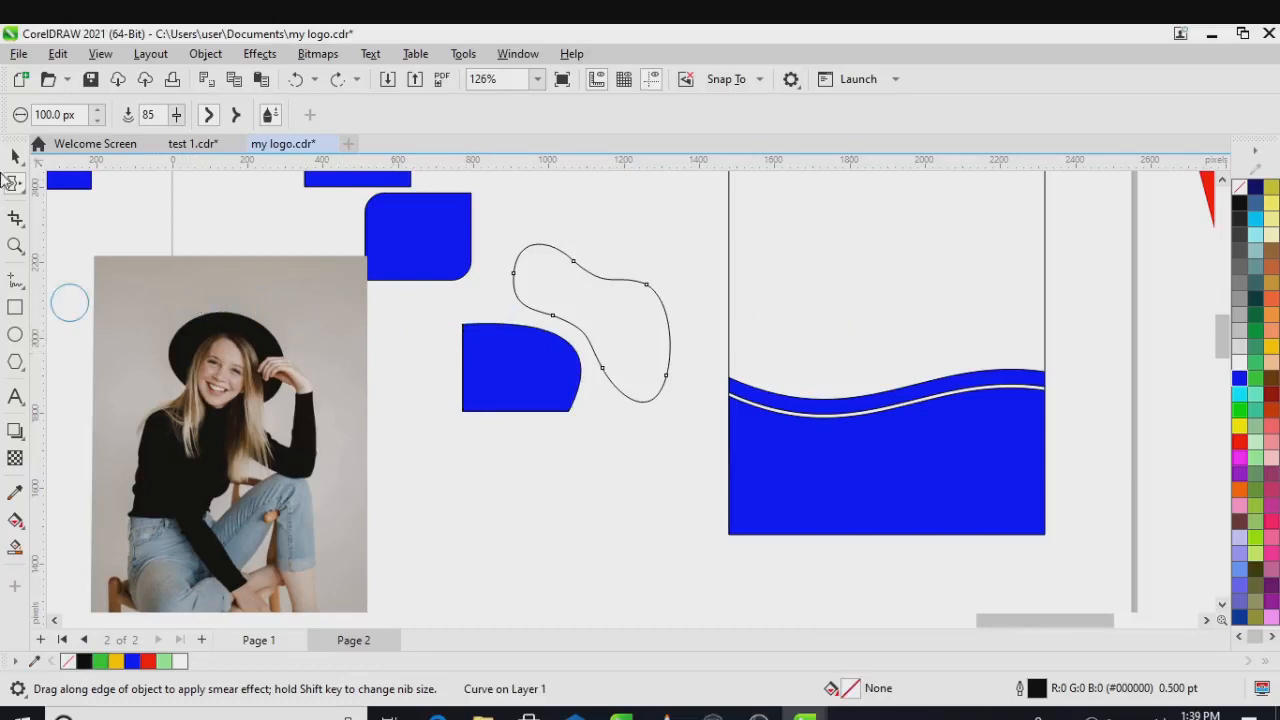
Distort the D-shaped object's edges with the Twirl tool, using a 100 px nib and a rate of 50.
click(14, 157)
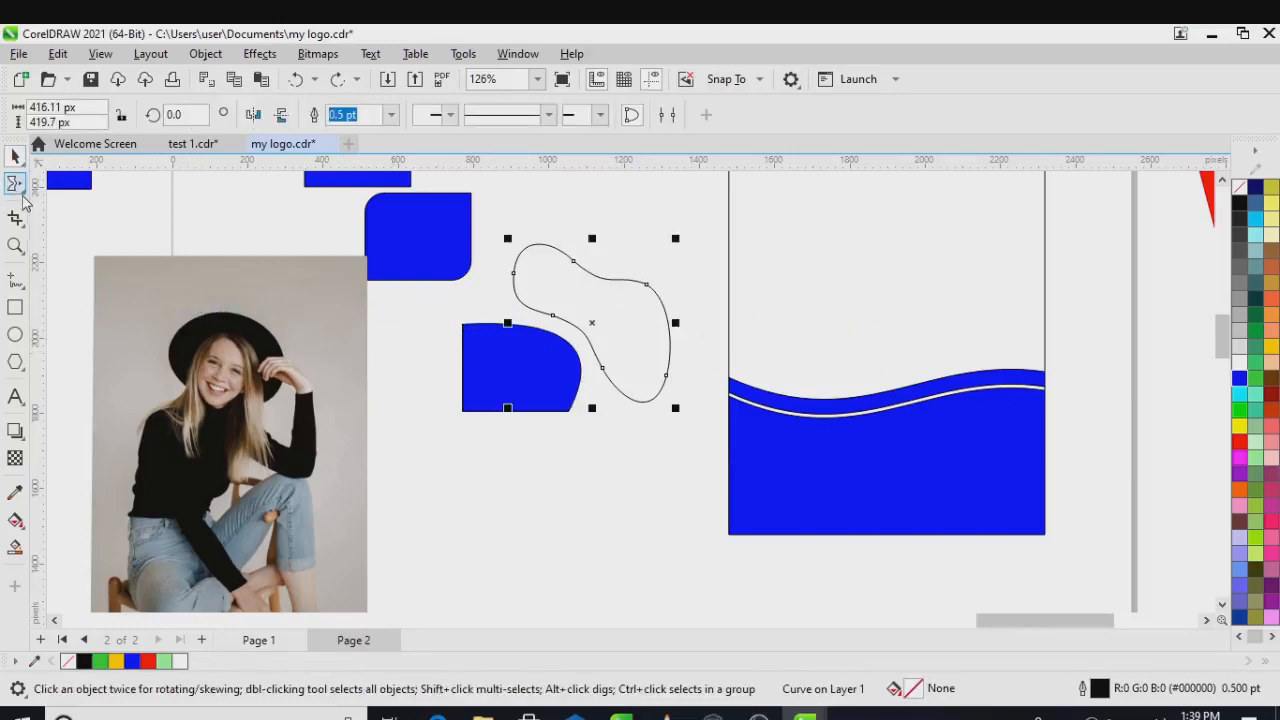
click(23, 196)
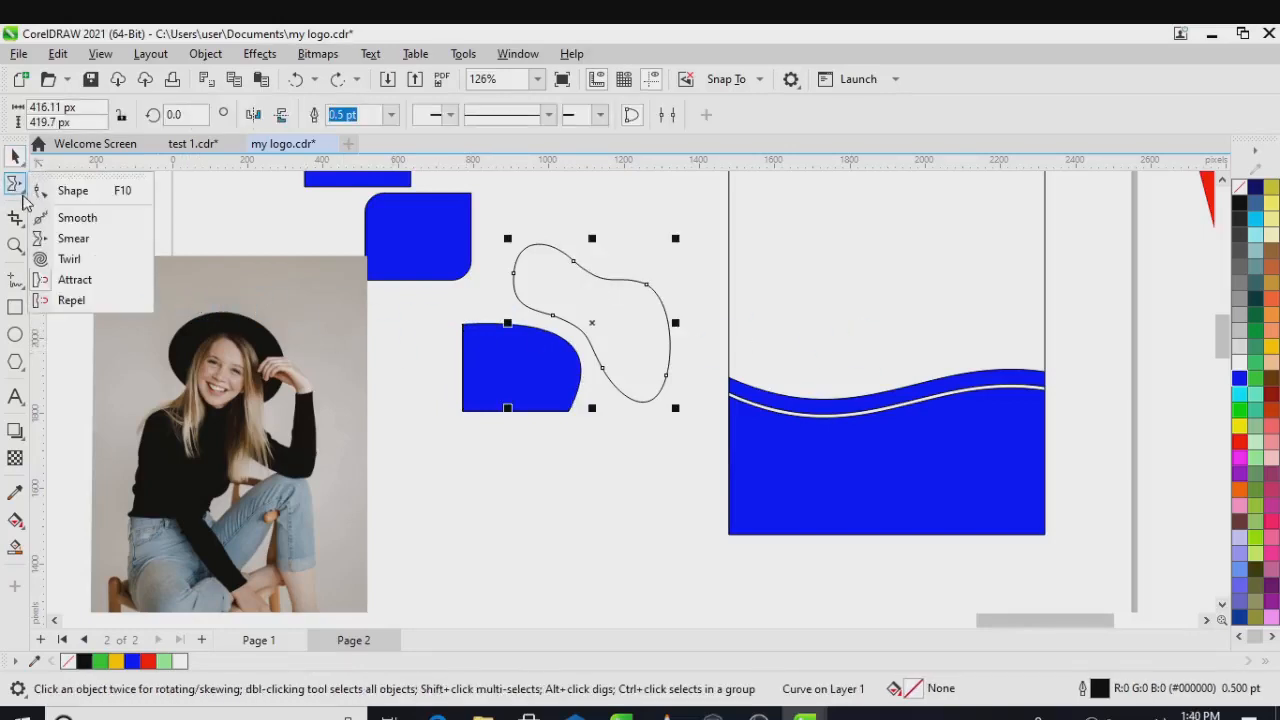
click(69, 260)
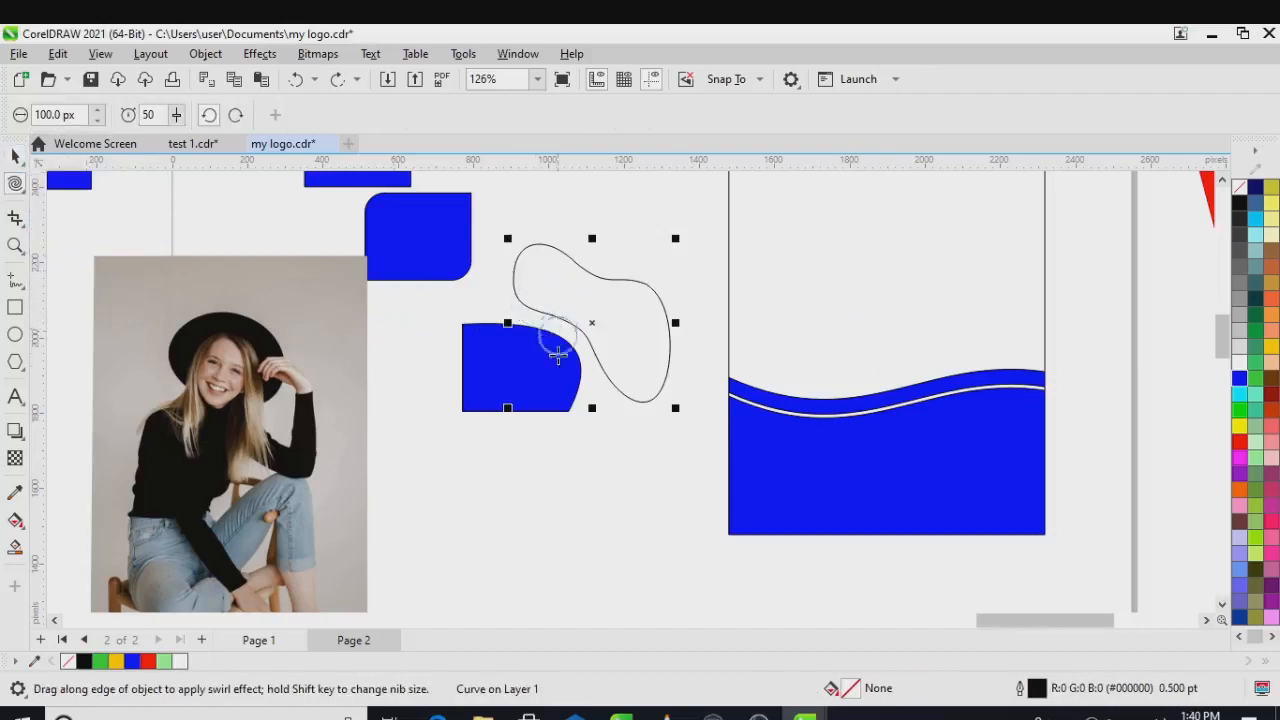
click(480, 378)
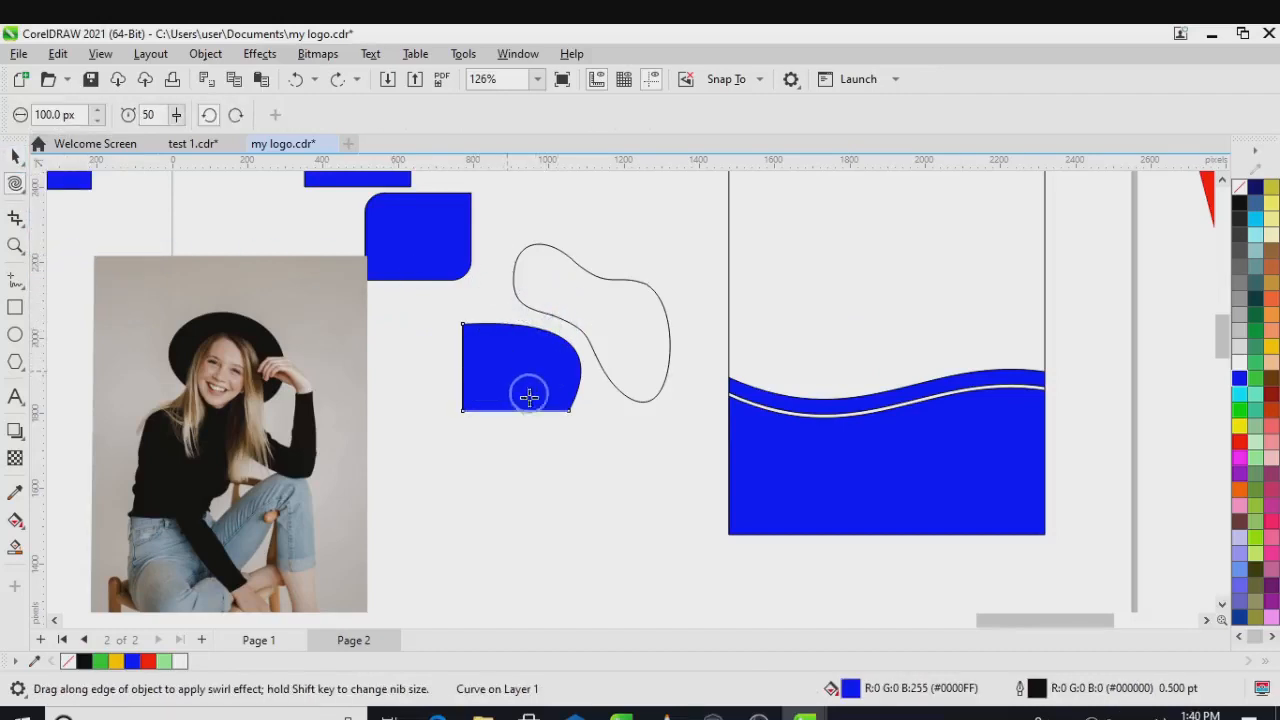
mouse_move(537, 409)
mouse_down()
mouse_move(611, 390)
mouse_move(563, 354)
mouse_move(546, 391)
mouse_move(538, 333)
mouse_move(546, 371)
mouse_move(517, 323)
mouse_move(499, 345)
mouse_move(480, 323)
mouse_move(483, 354)
mouse_move(466, 371)
mouse_move(513, 373)
mouse_move(471, 346)
mouse_move(494, 346)
mouse_move(452, 346)
mouse_up()
click(15, 157)
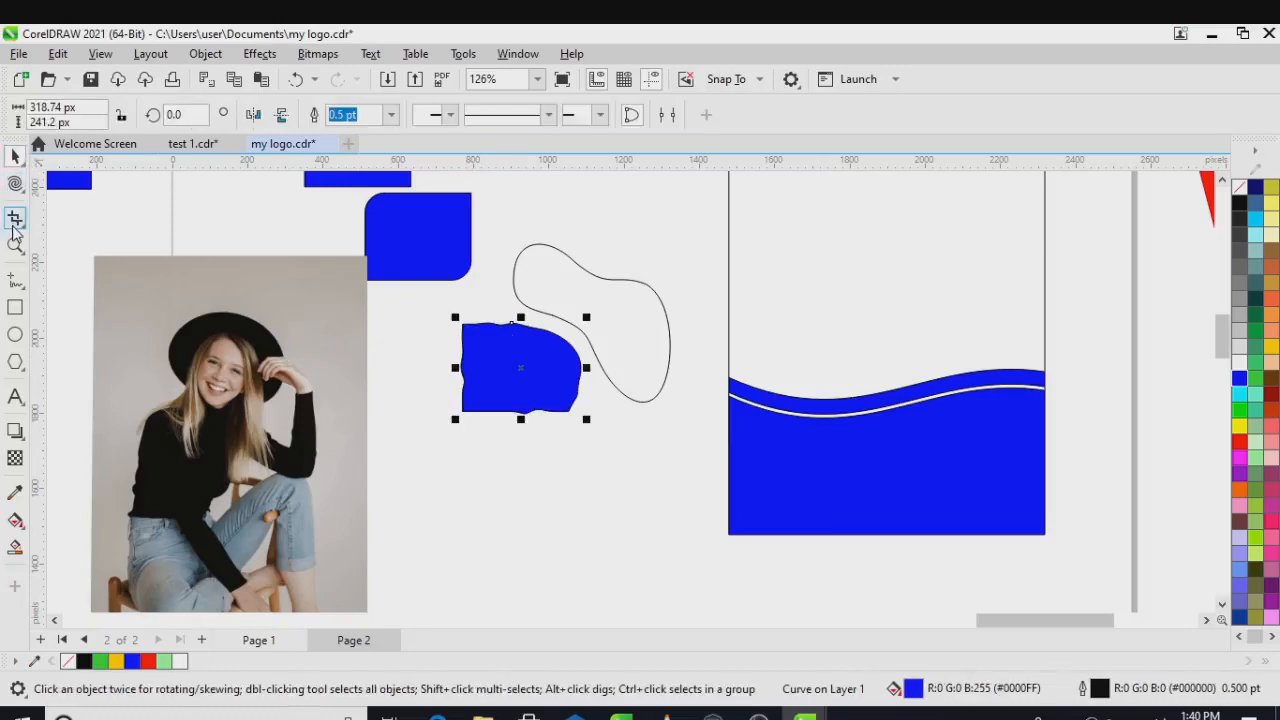
Crop the photo with the Crop tool to trim its top and side margins around the seated woman.
click(213, 362)
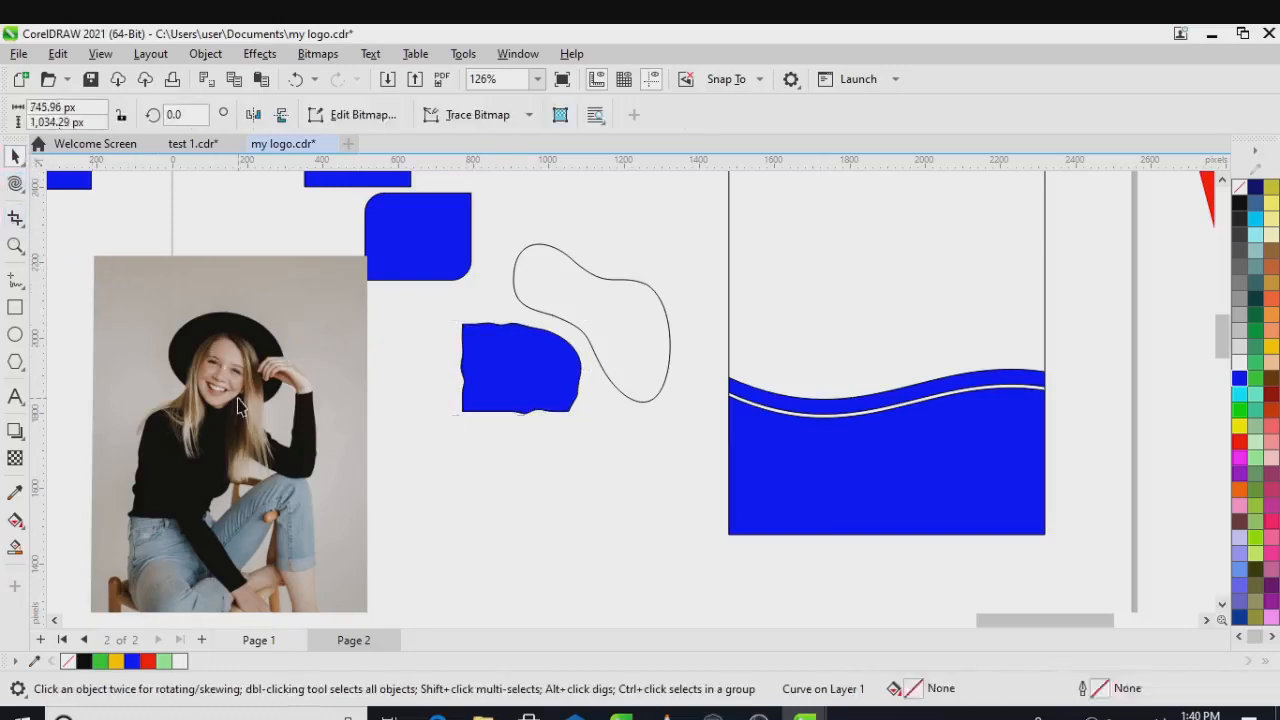
click(22, 226)
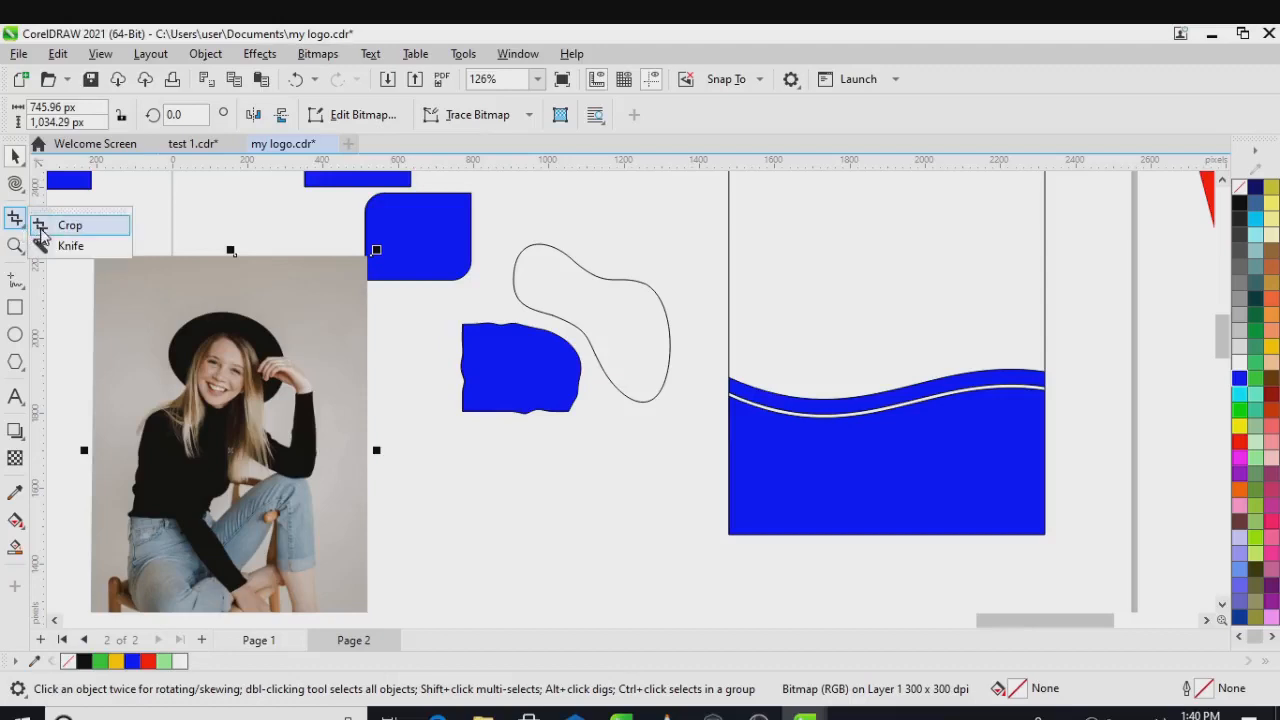
click(42, 236)
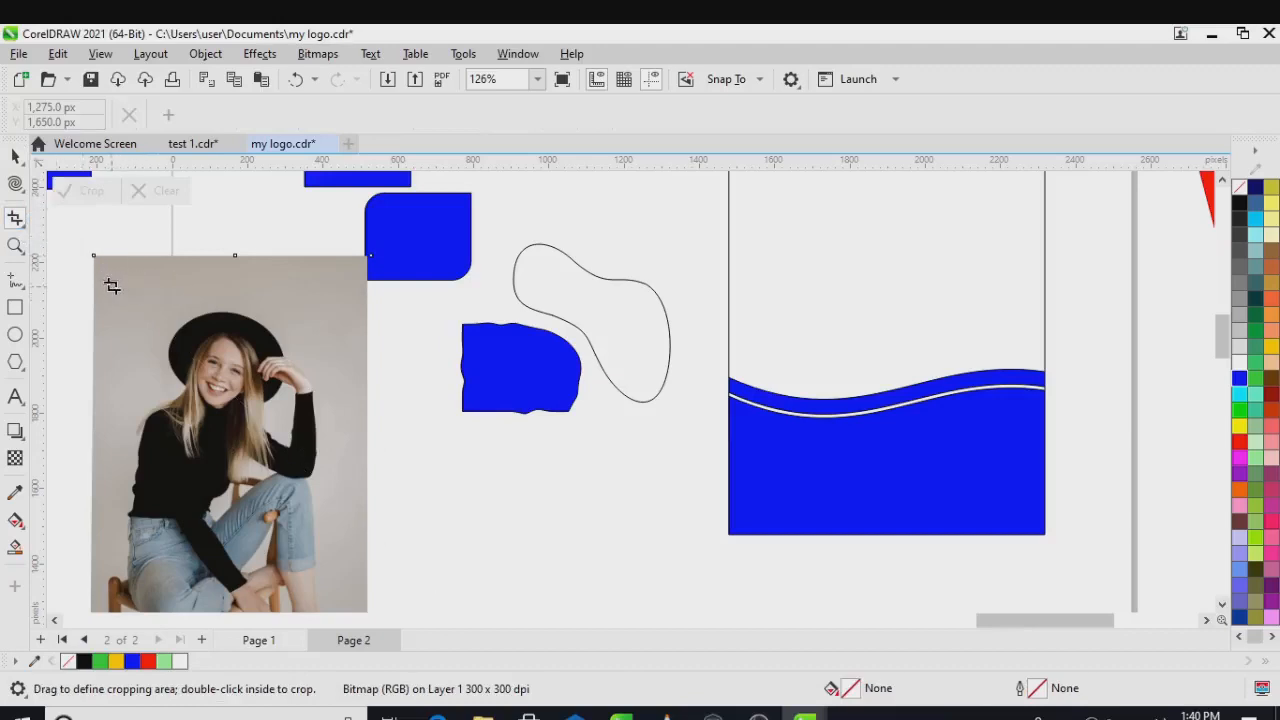
drag(102, 277, 344, 547)
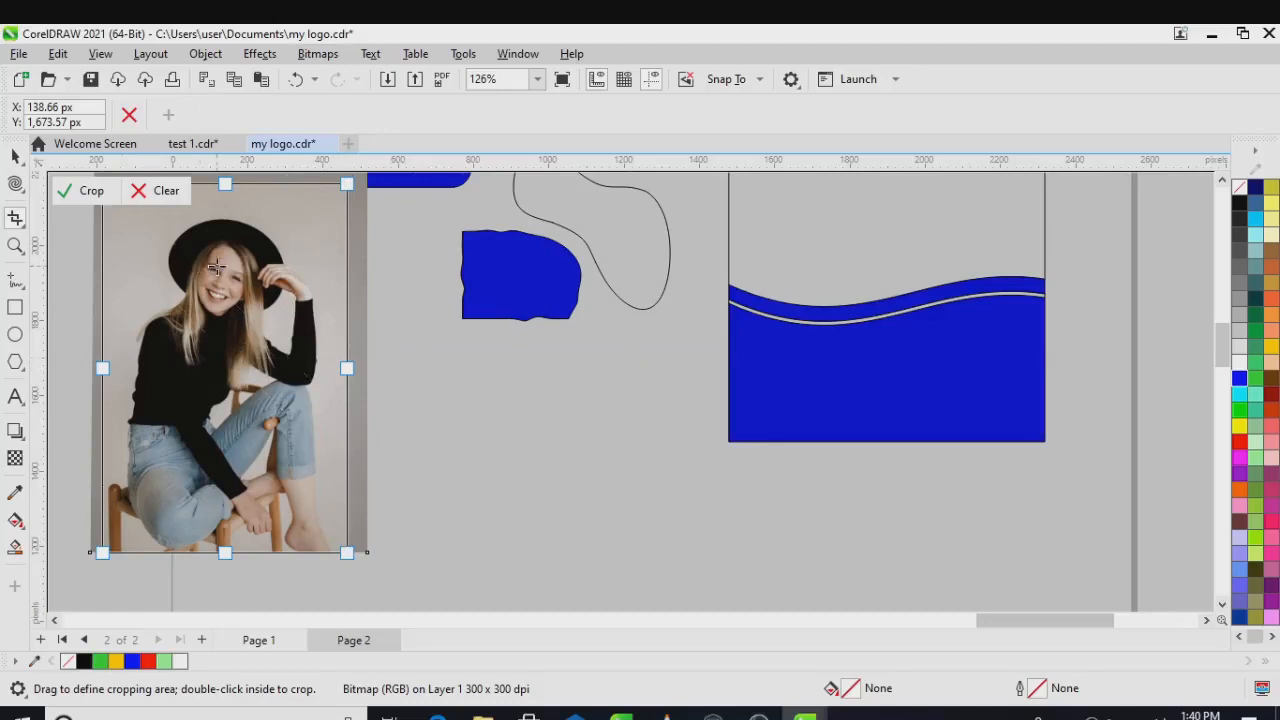
click(93, 193)
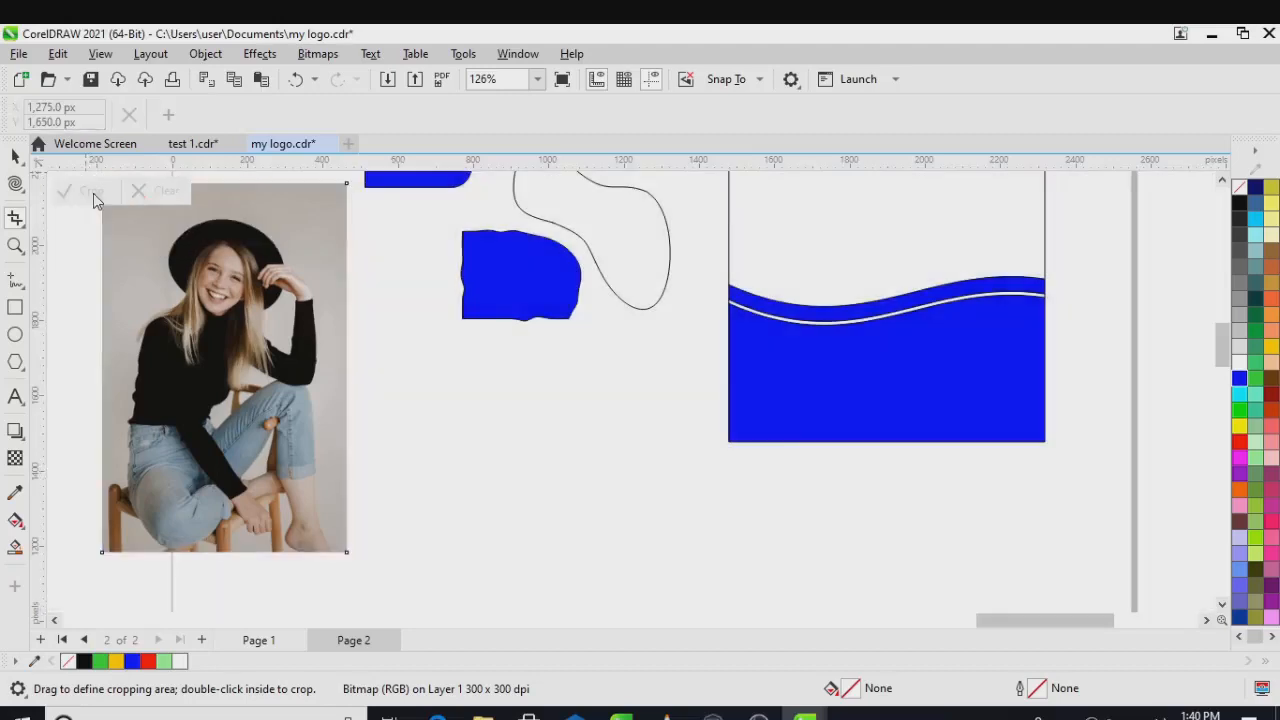
Undo the crop of the photo.
click(15, 157)
key(ctrl+z)
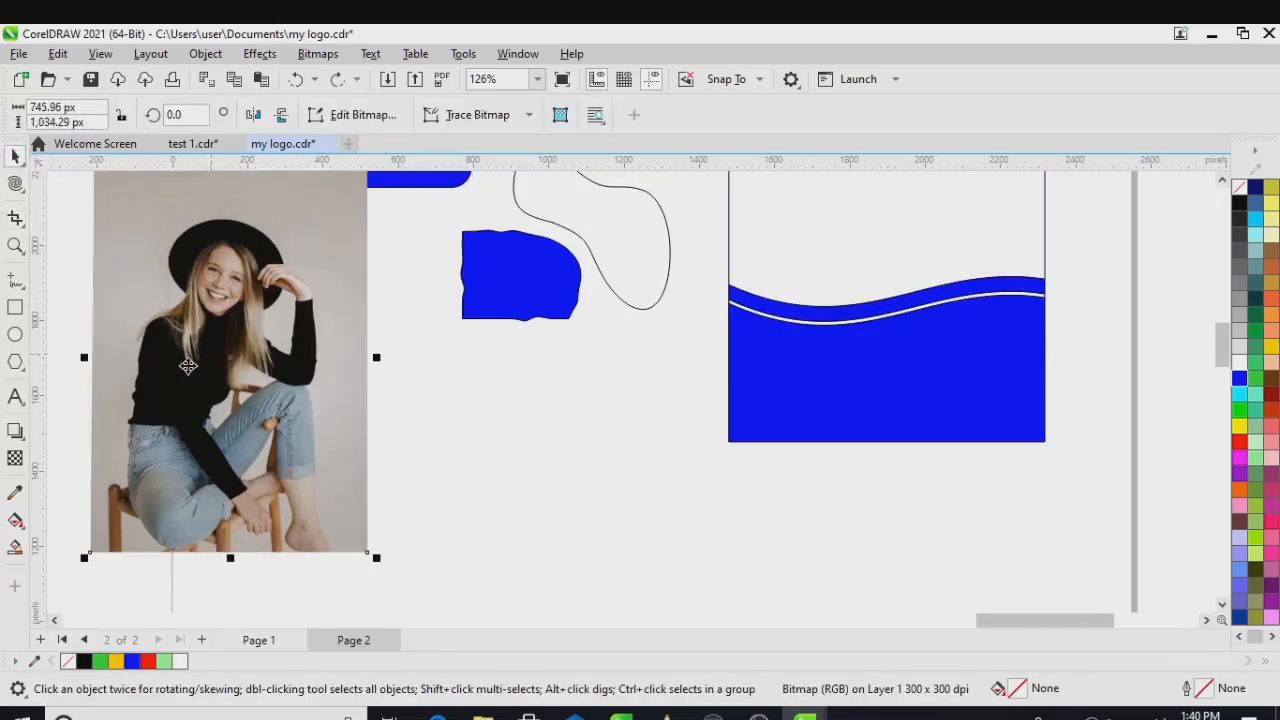
click(22, 222)
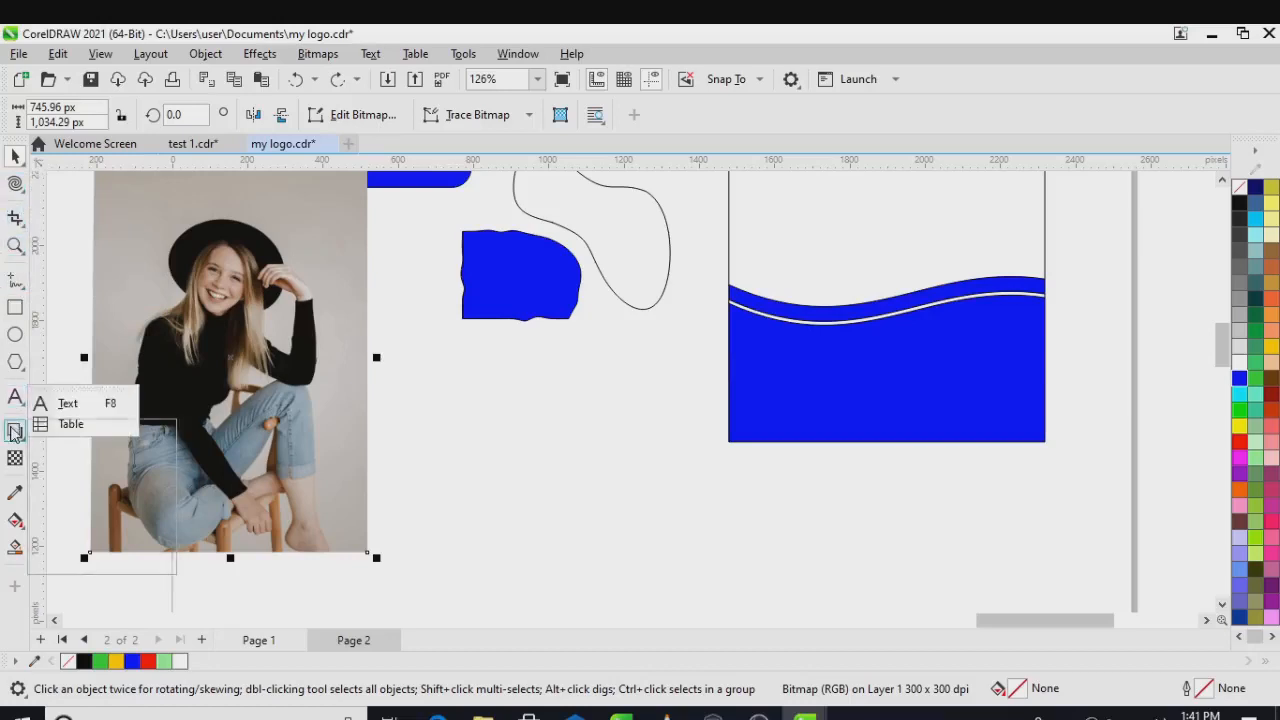
Add the artistic text "subscribe" in 24 pt Arial in the empty area below the D-shaped object.
click(15, 398)
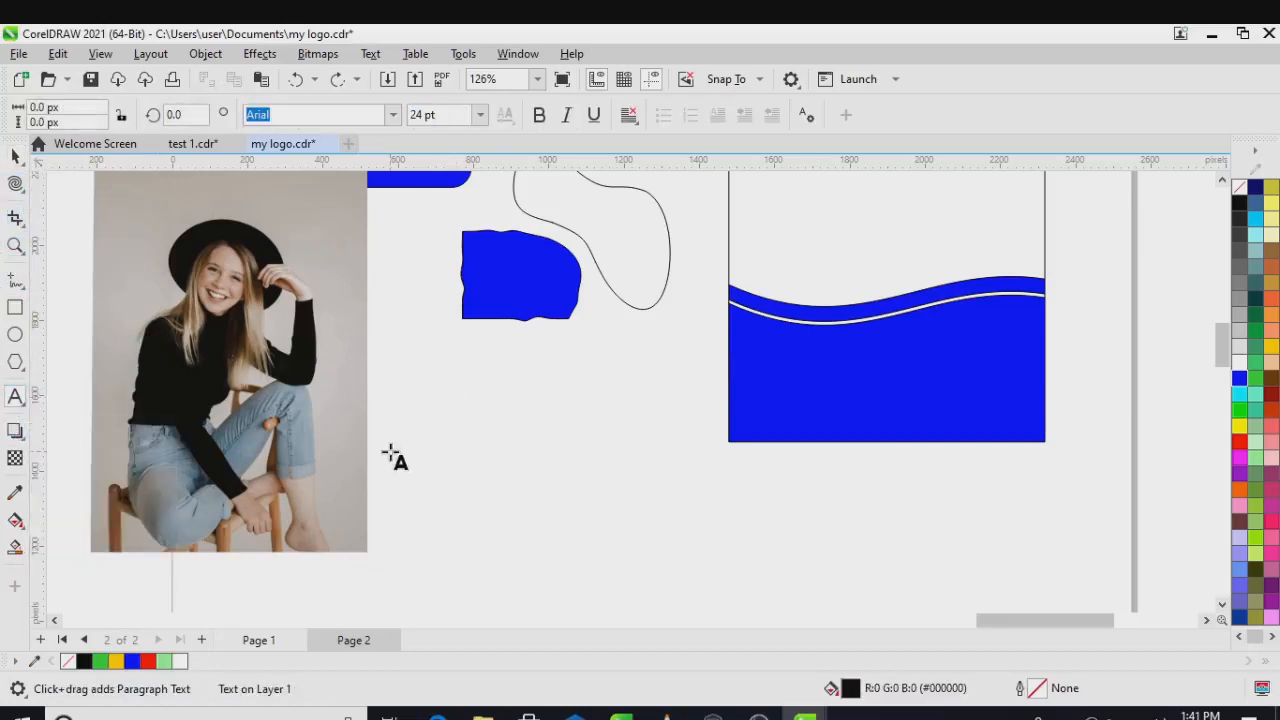
text(su)
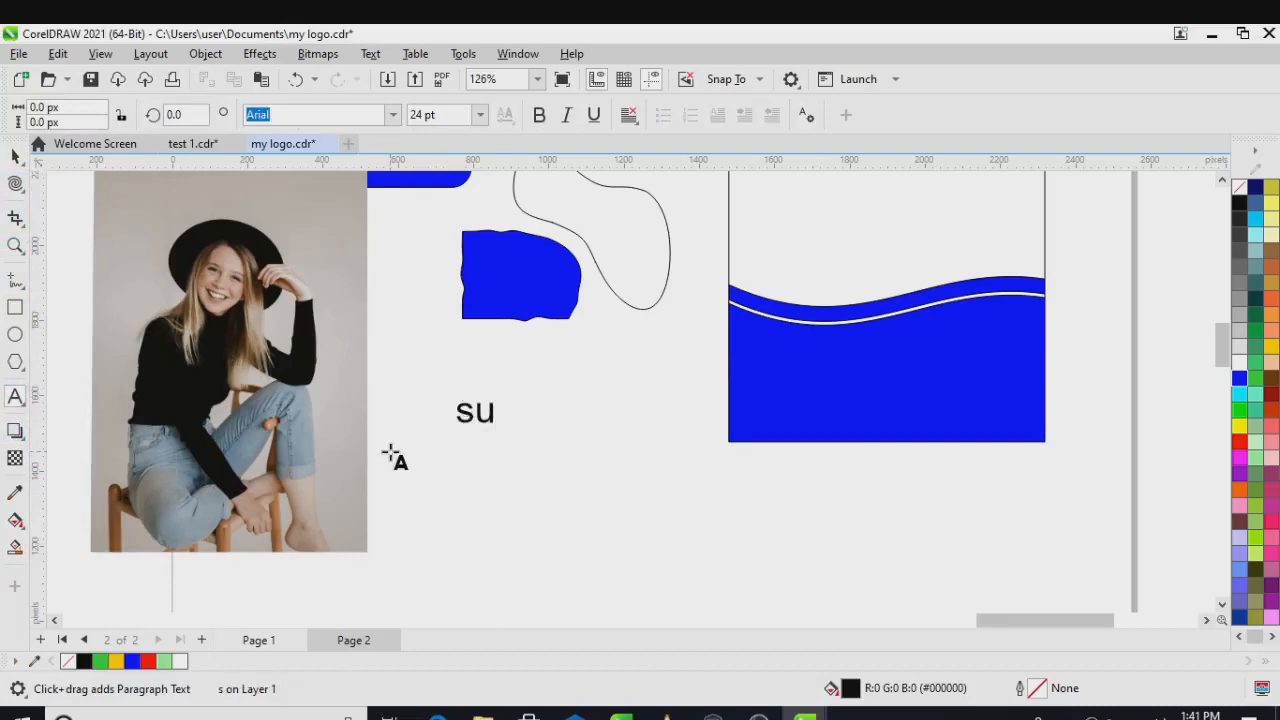
text(bscri)
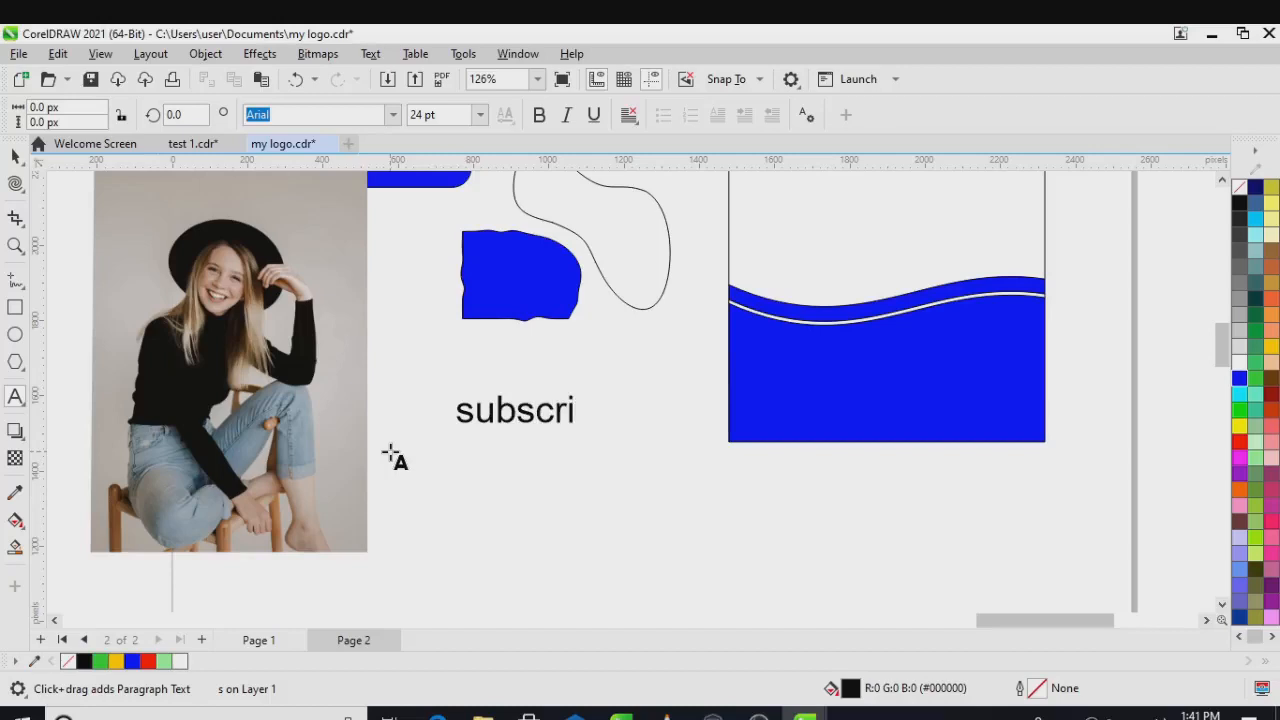
text(be)
click(15, 157)
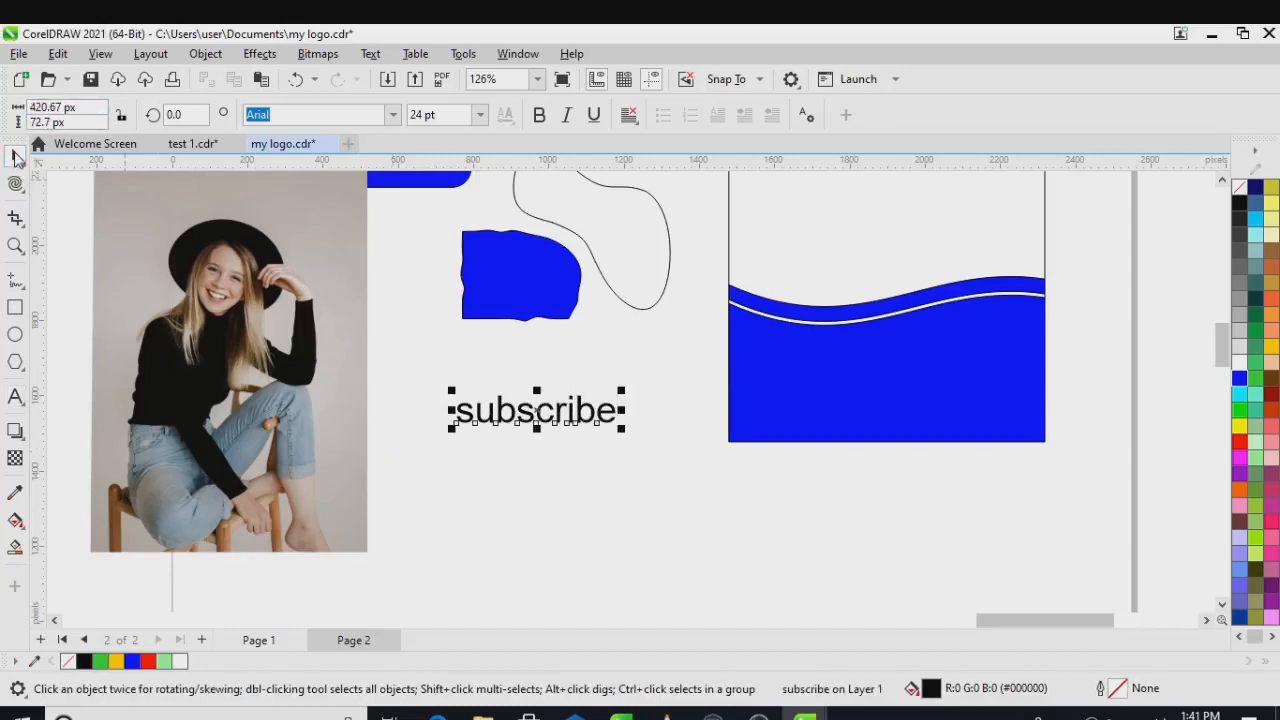
Enlarge the "subscribe" text to about 52 pt, move it below the blue wave shape and make it bold.
drag(622, 432, 811, 565)
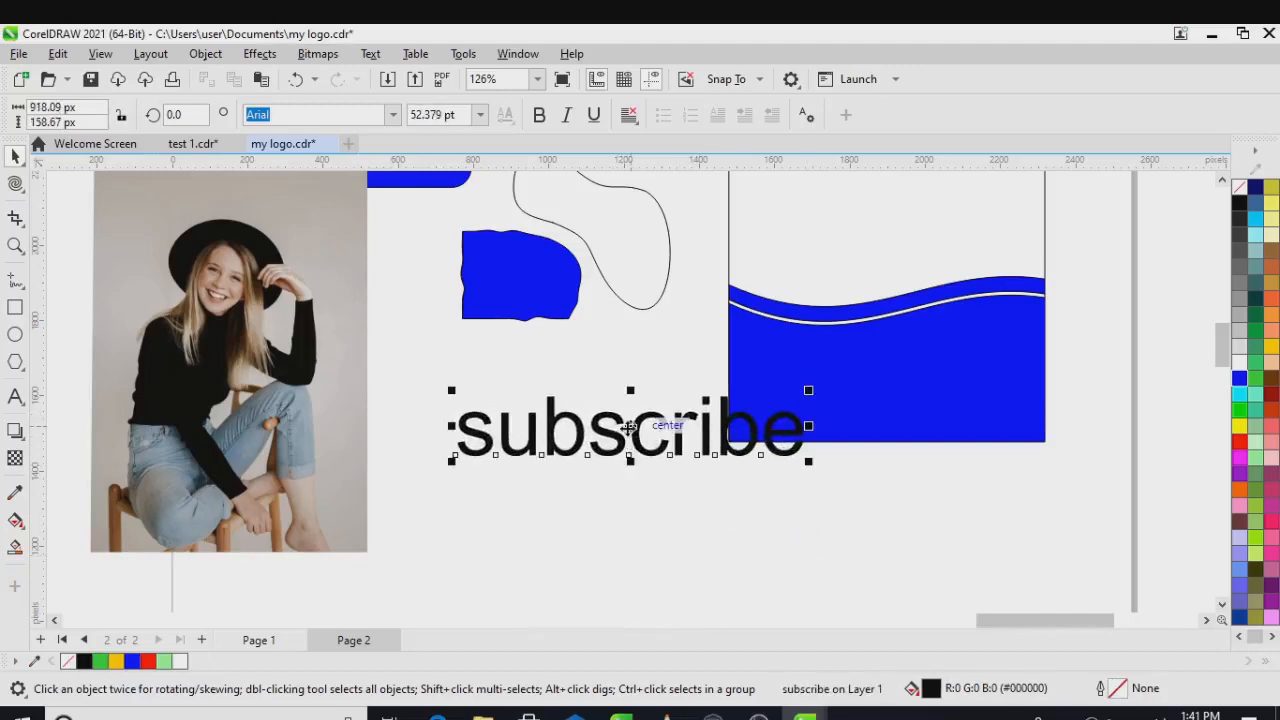
drag(640, 440, 642, 530)
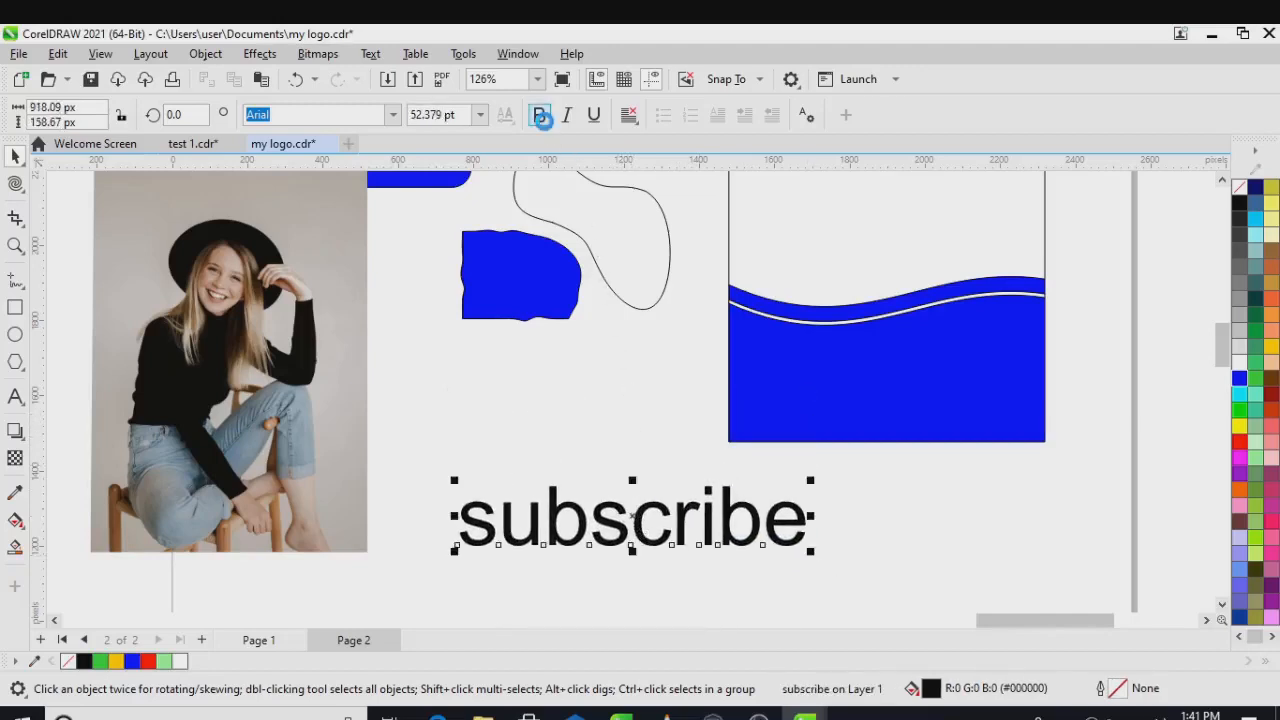
click(540, 115)
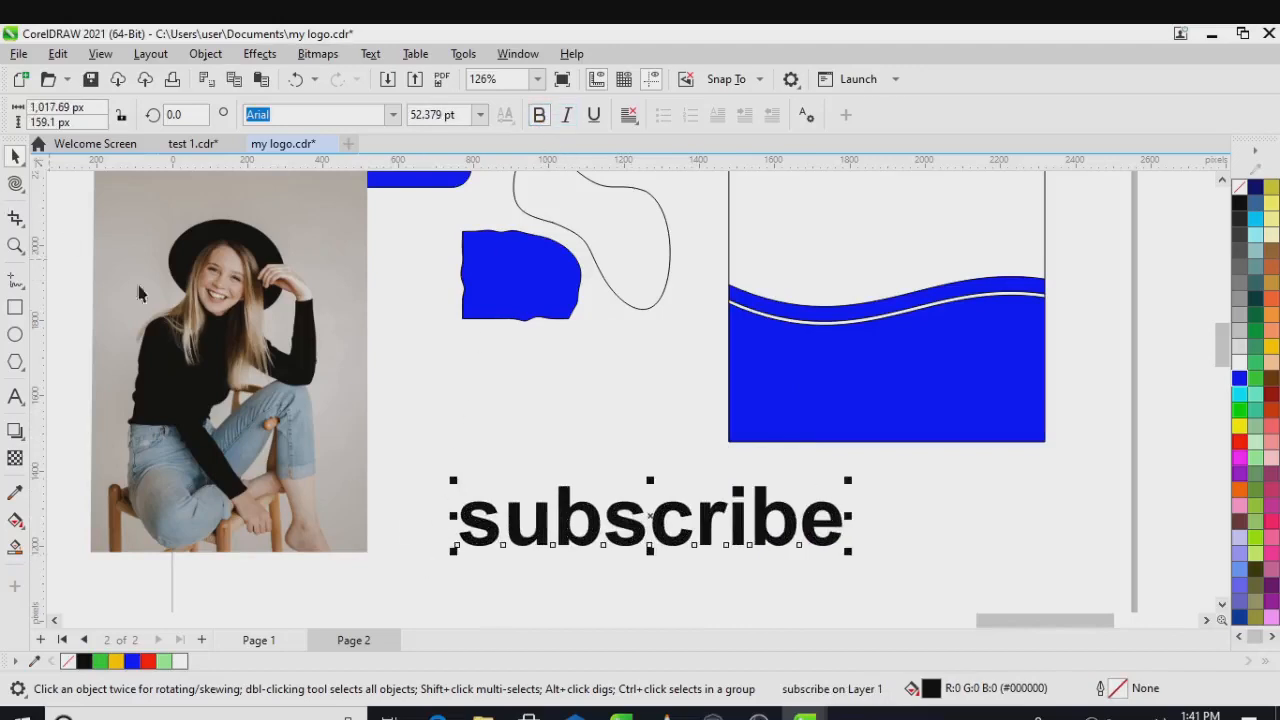
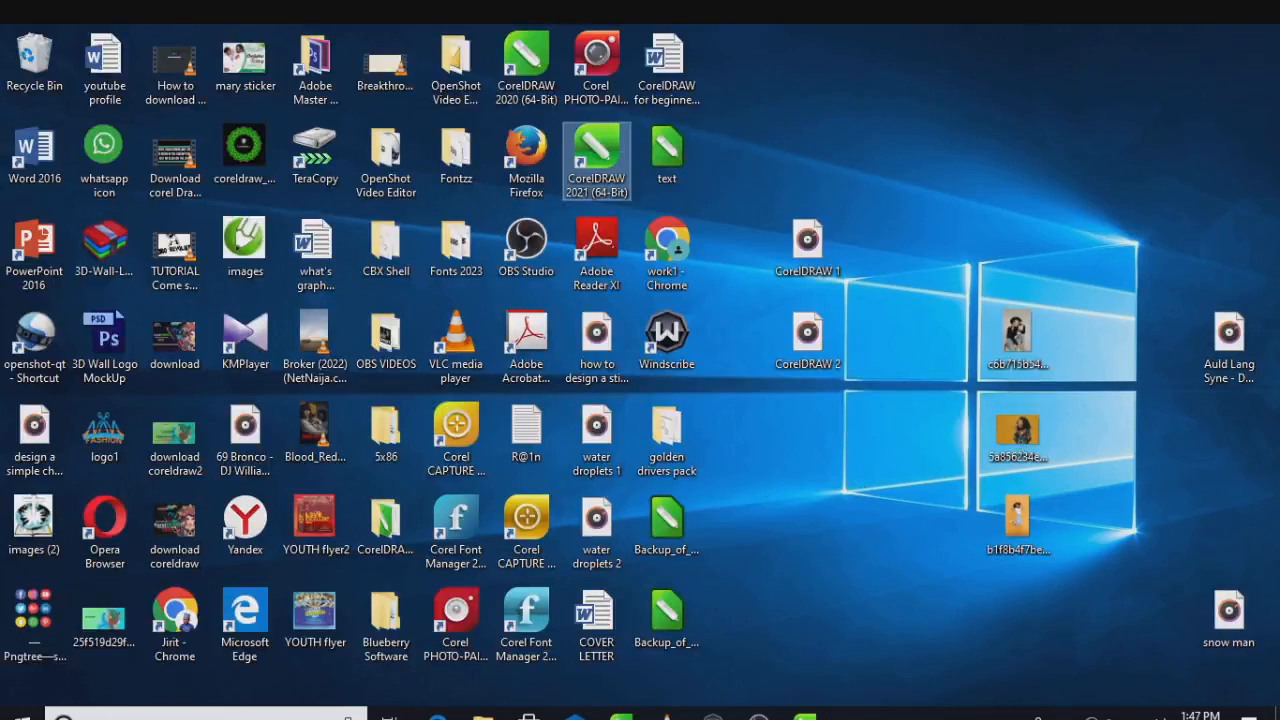
Switch to the CorelDRAW 2021 window with the my logo.cdr document.
click(804, 715)
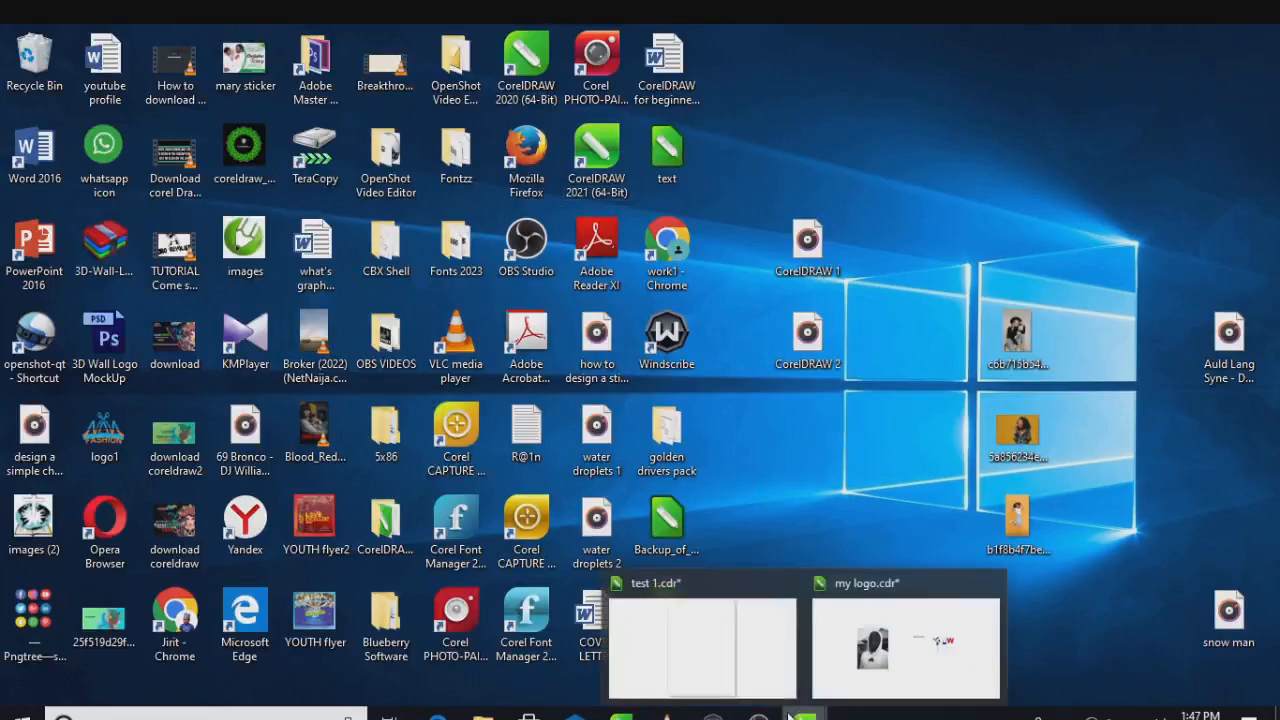
click(680, 645)
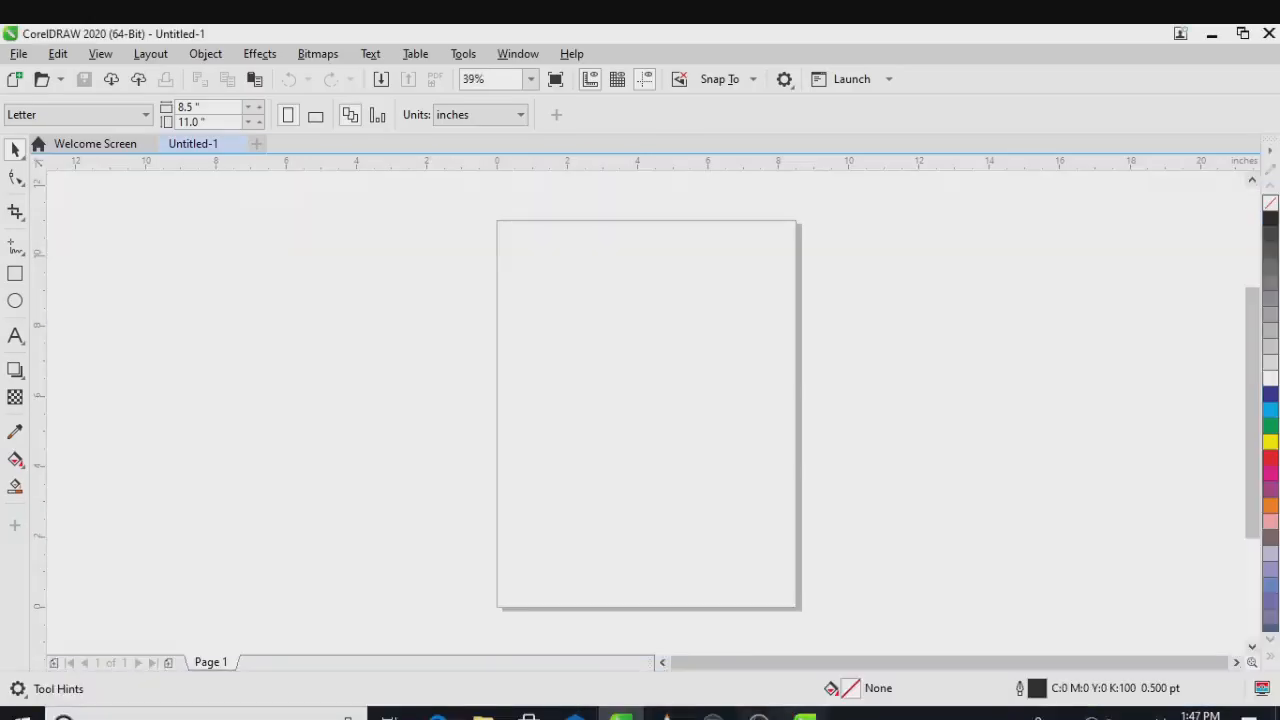
mouse_move(805, 712)
click(891, 674)
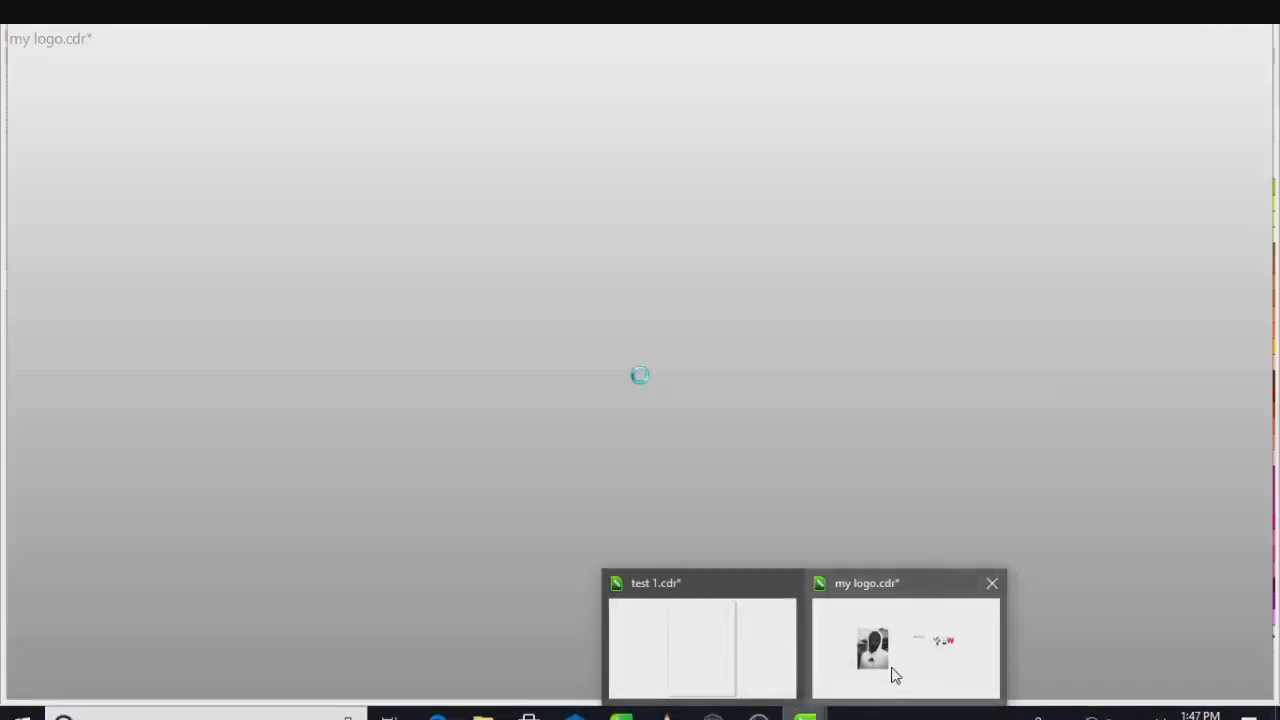
Trace the curved body of the green telephone handset with the Pen tool as a closed six-node straight-edged outline.
scroll(589, 454, up, 1)
scroll(590, 450, down, 3)
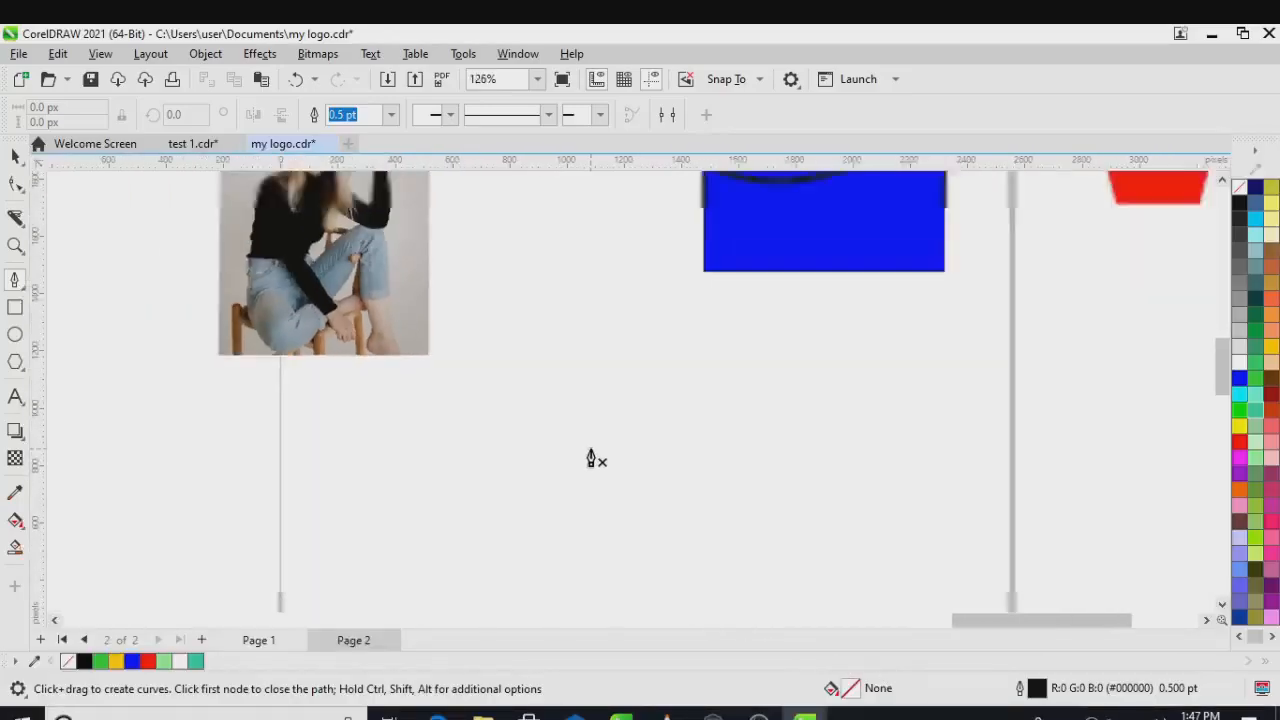
scroll(1098, 416, up, 3)
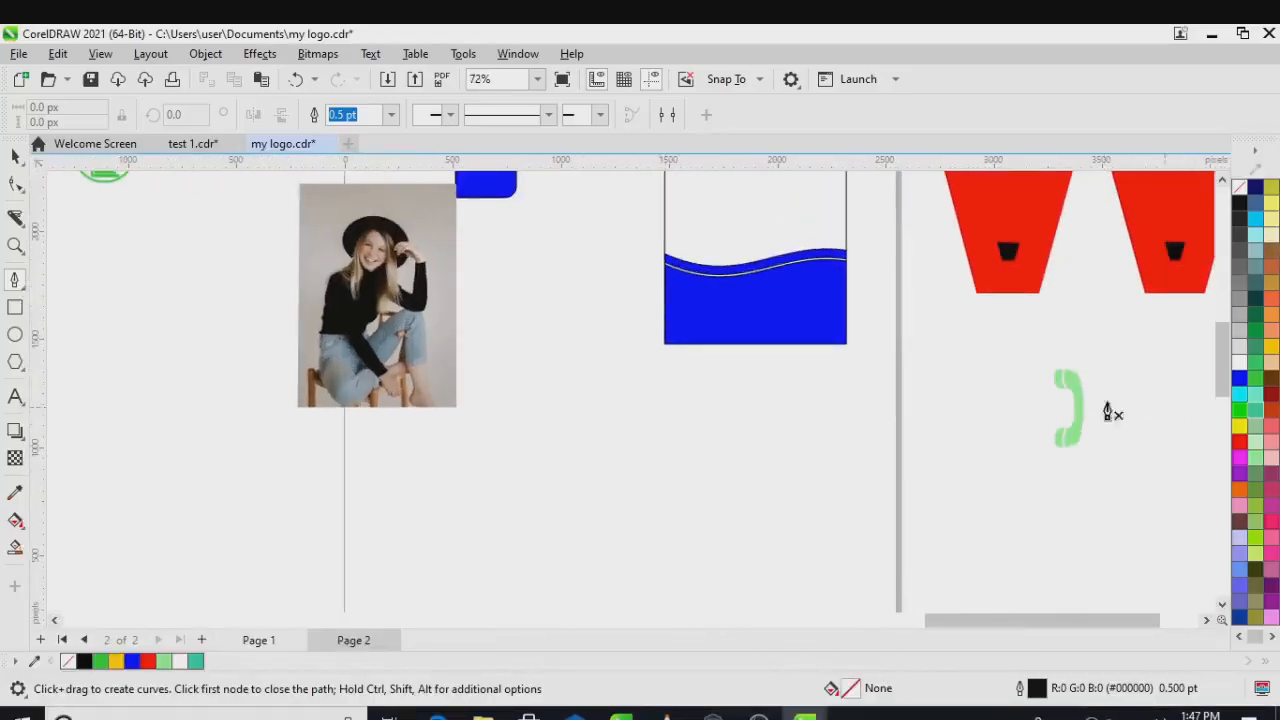
scroll(1103, 488, up, 2)
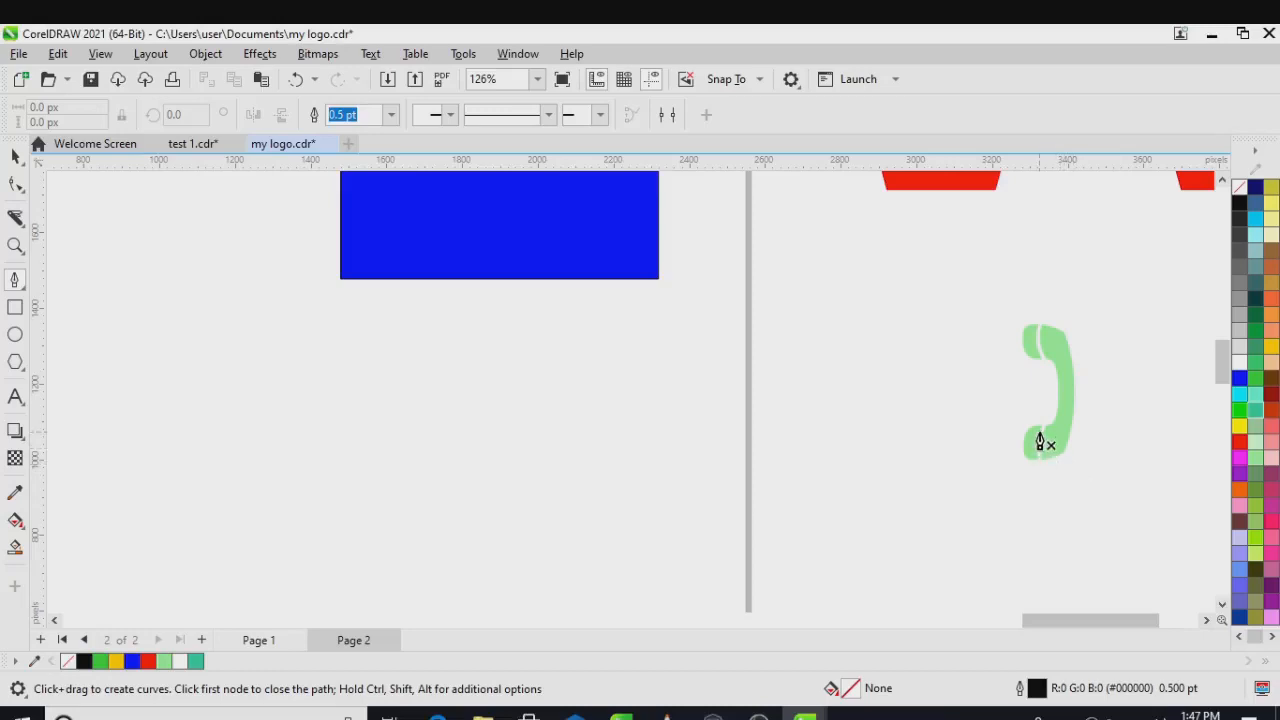
scroll(1040, 441, up, 3)
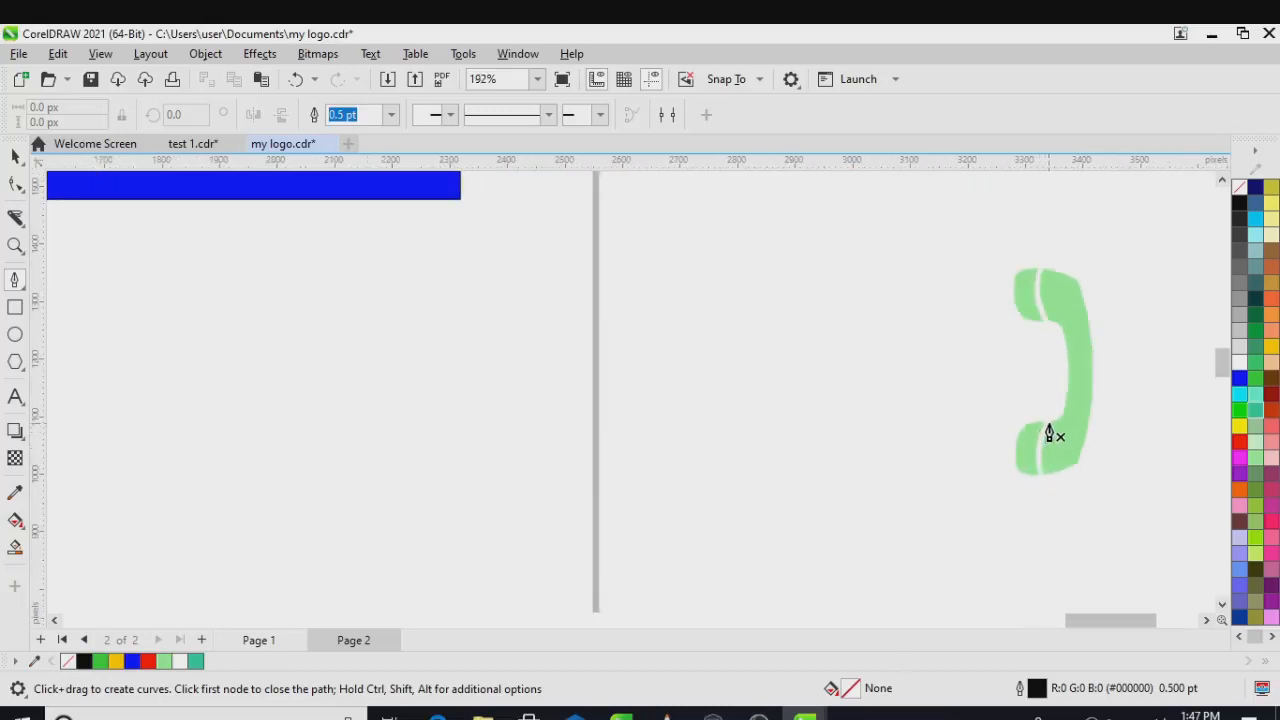
click(1049, 422)
click(1053, 323)
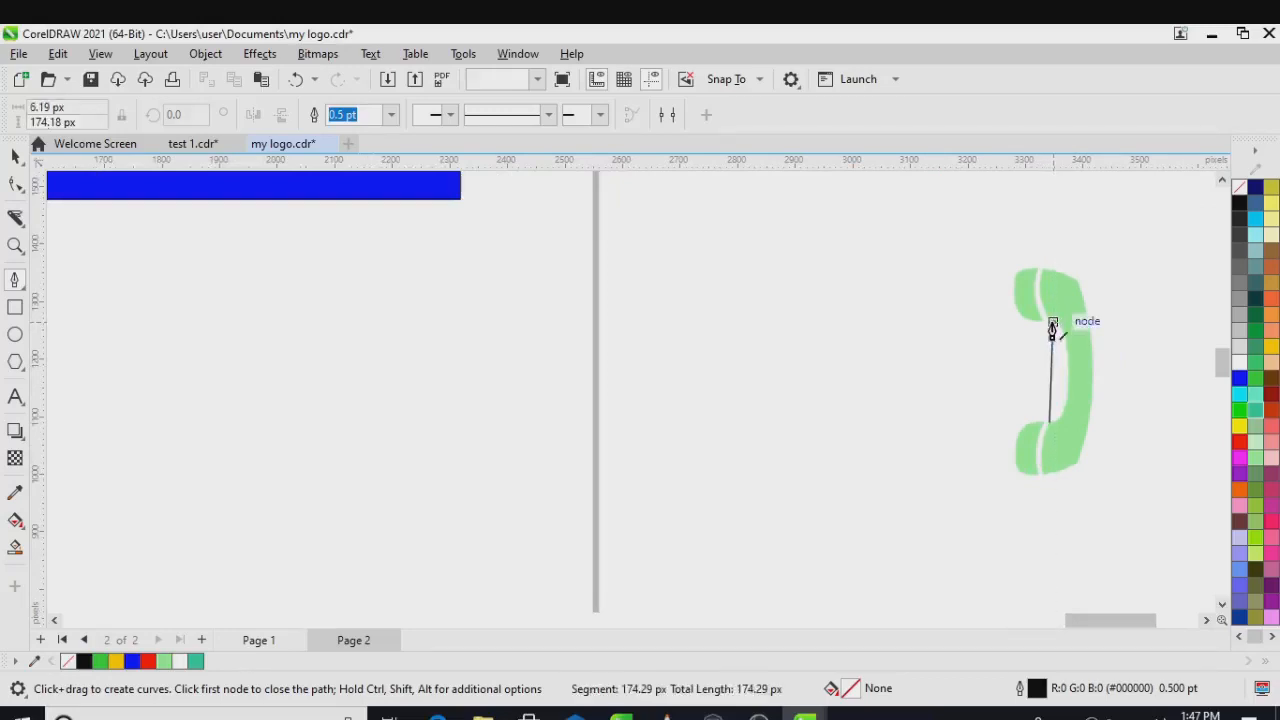
click(1043, 271)
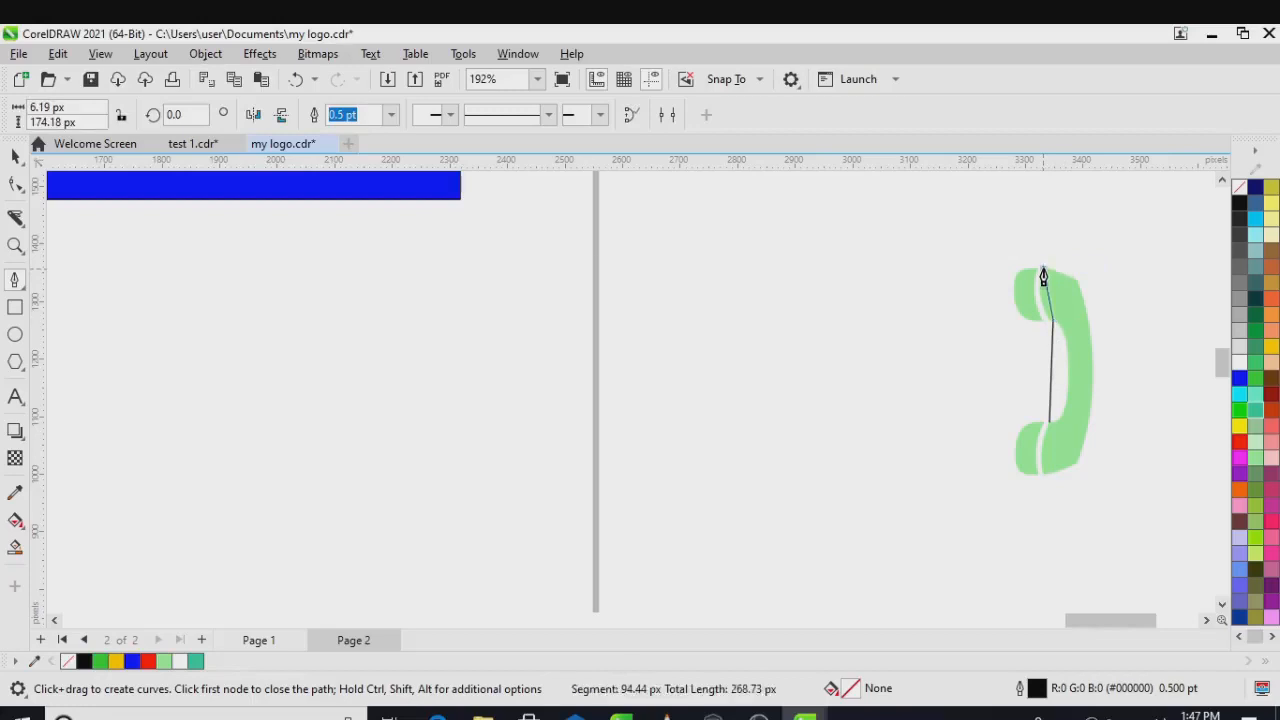
click(1074, 282)
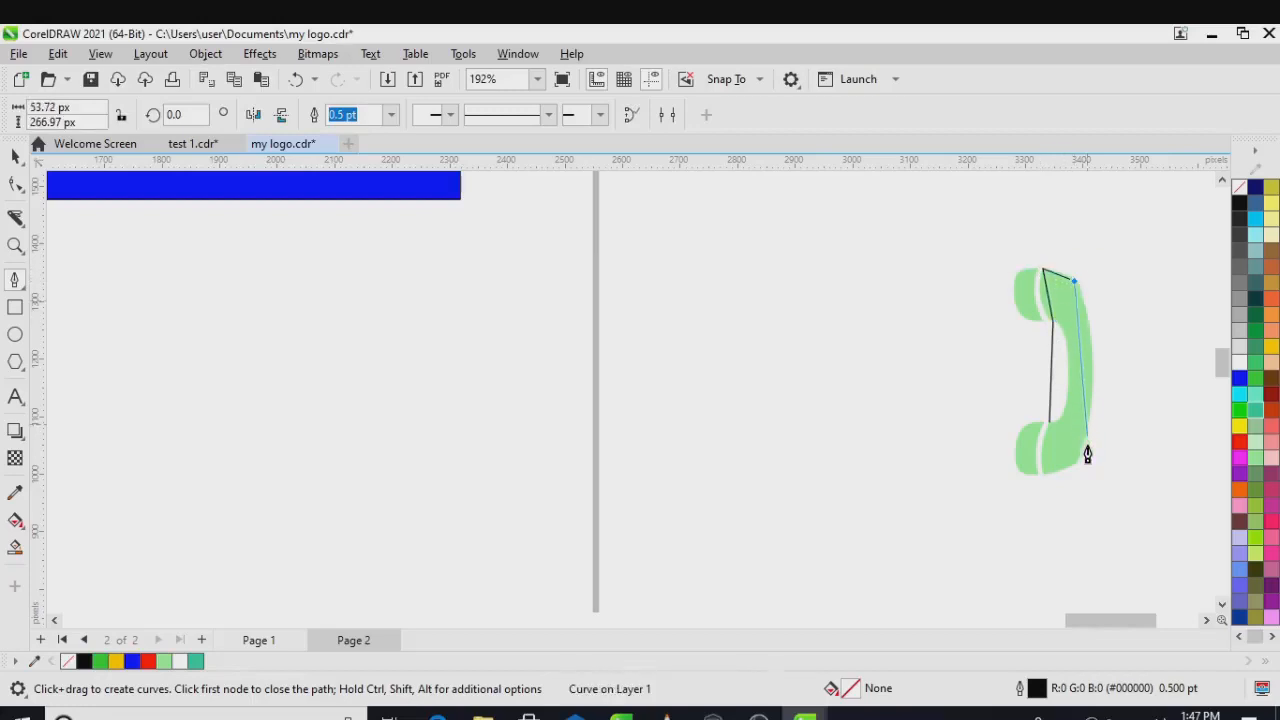
click(1078, 462)
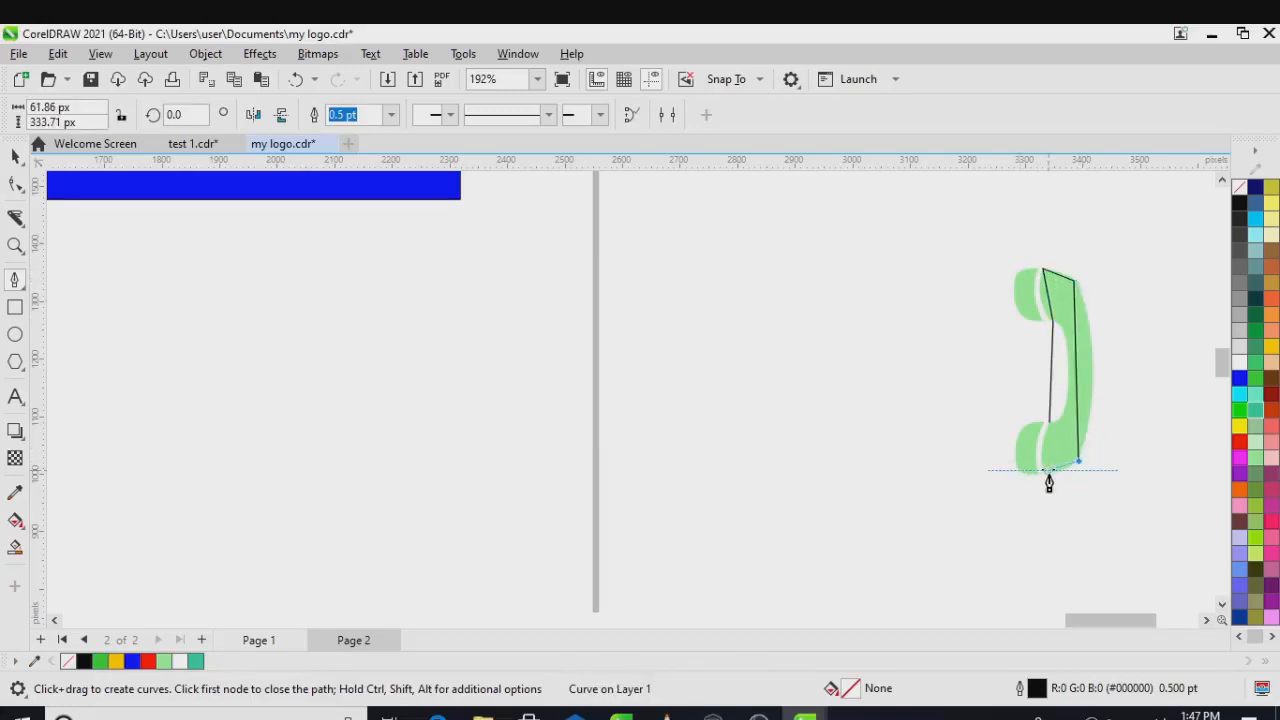
click(1042, 476)
click(1048, 427)
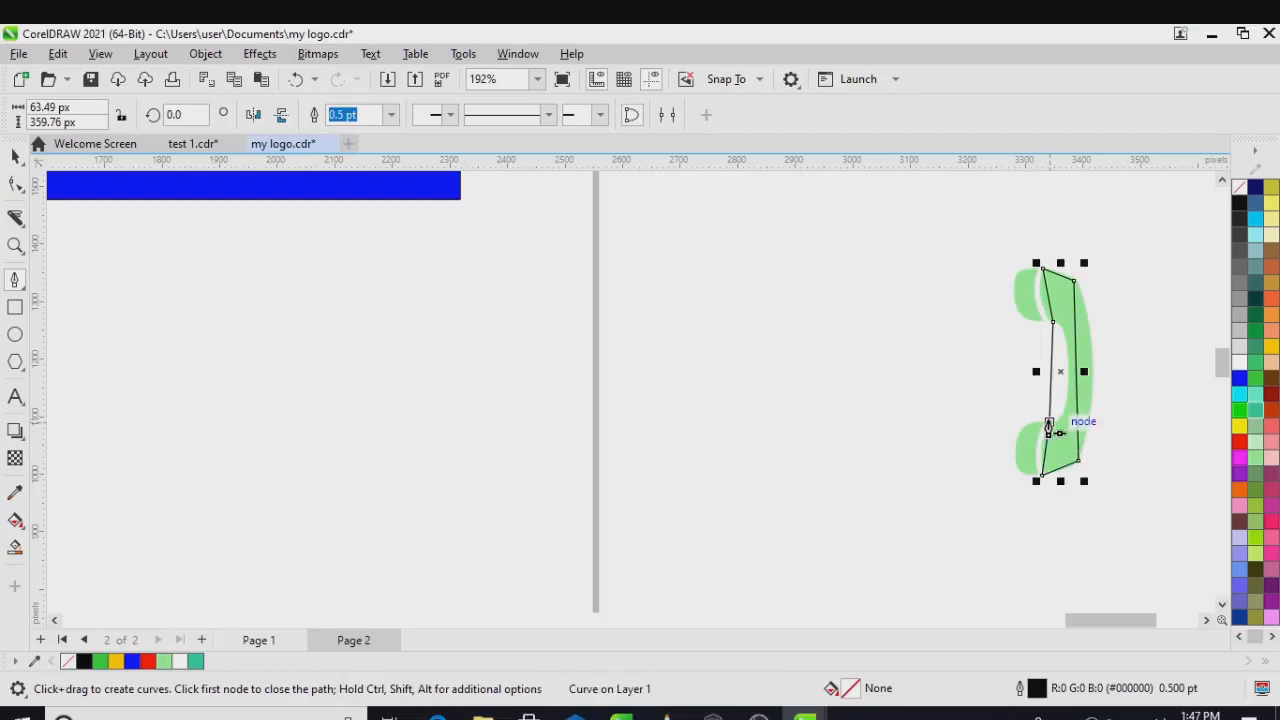
Try a green and a blue fill on the traced handset outline, leaving it unfilled again.
click(1255, 410)
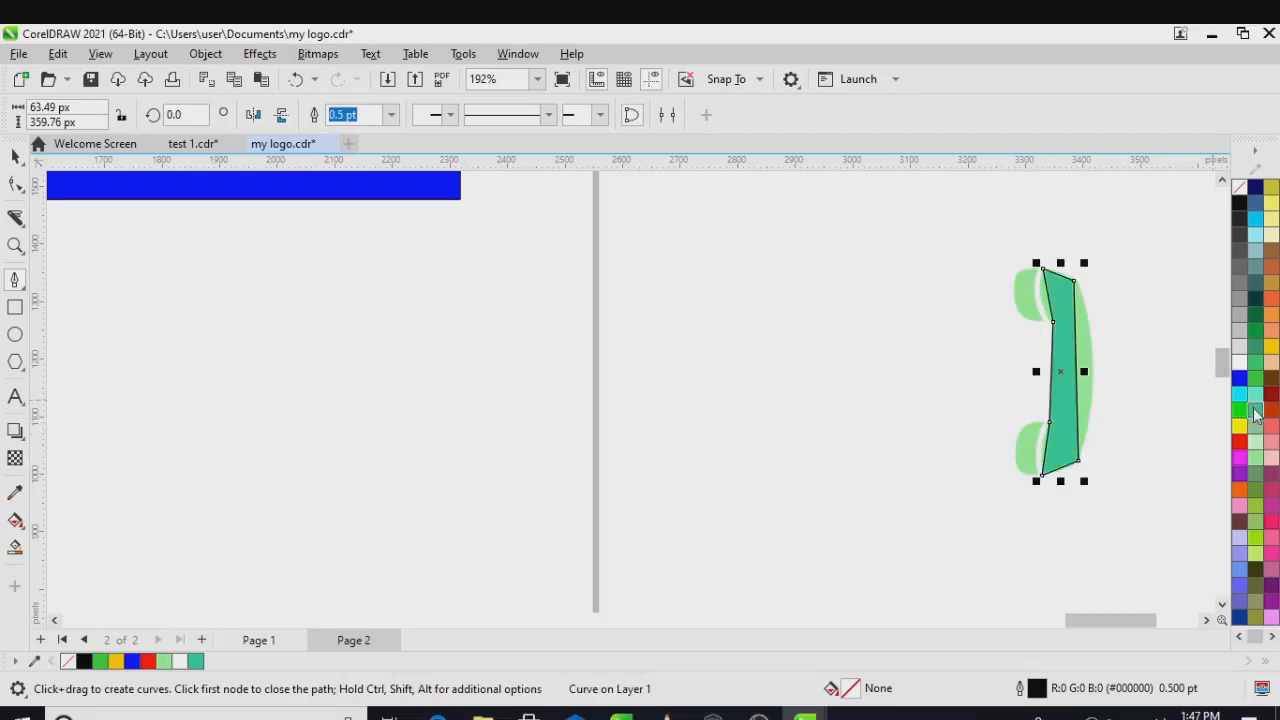
click(1235, 194)
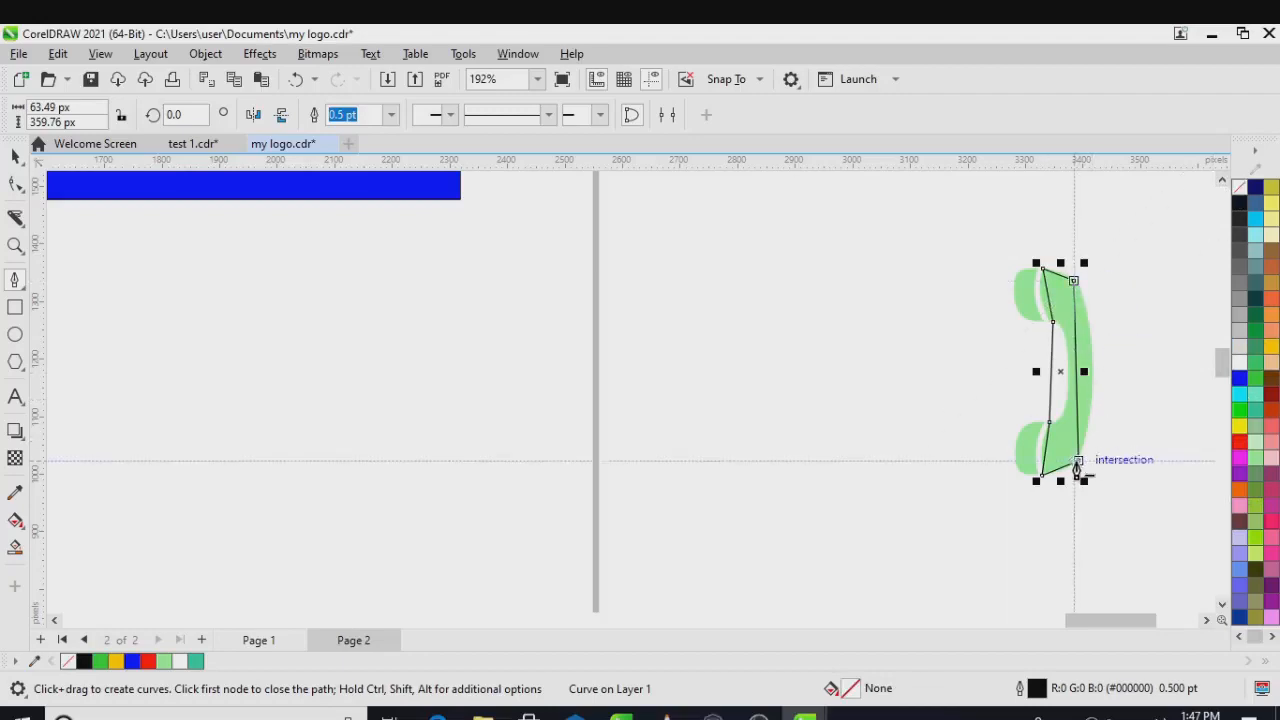
click(1239, 378)
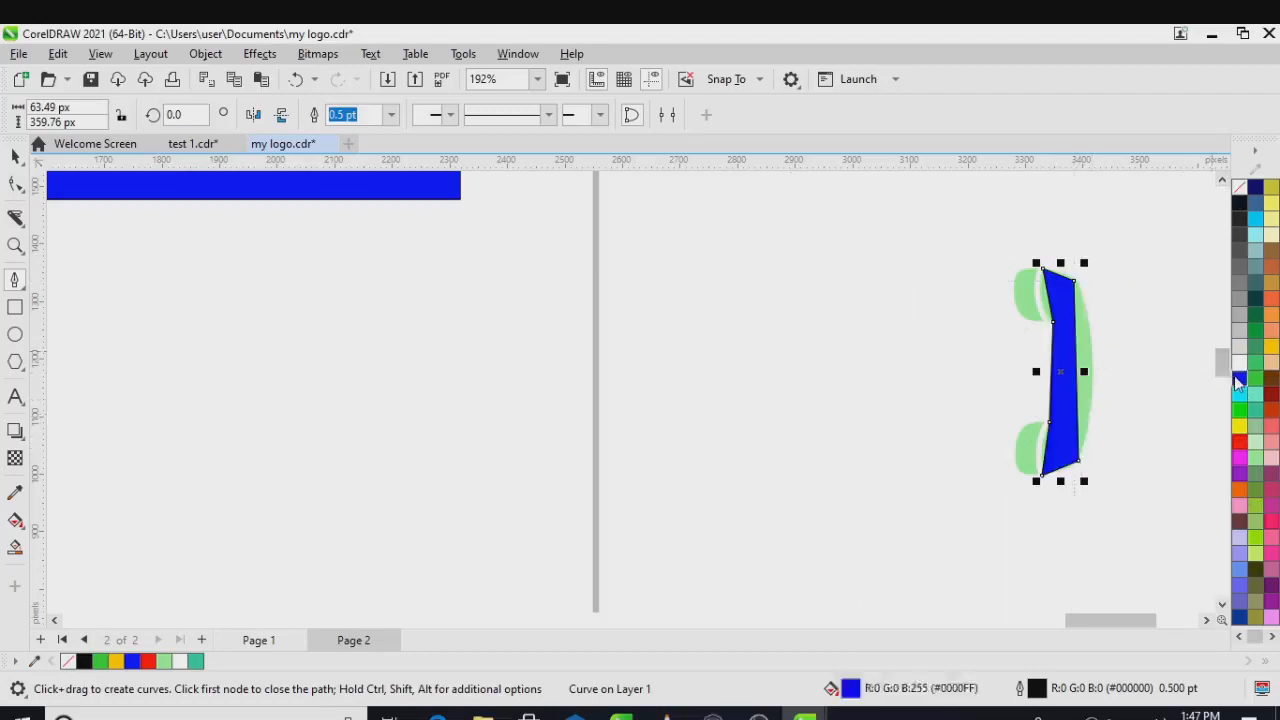
key(ctrl+z)
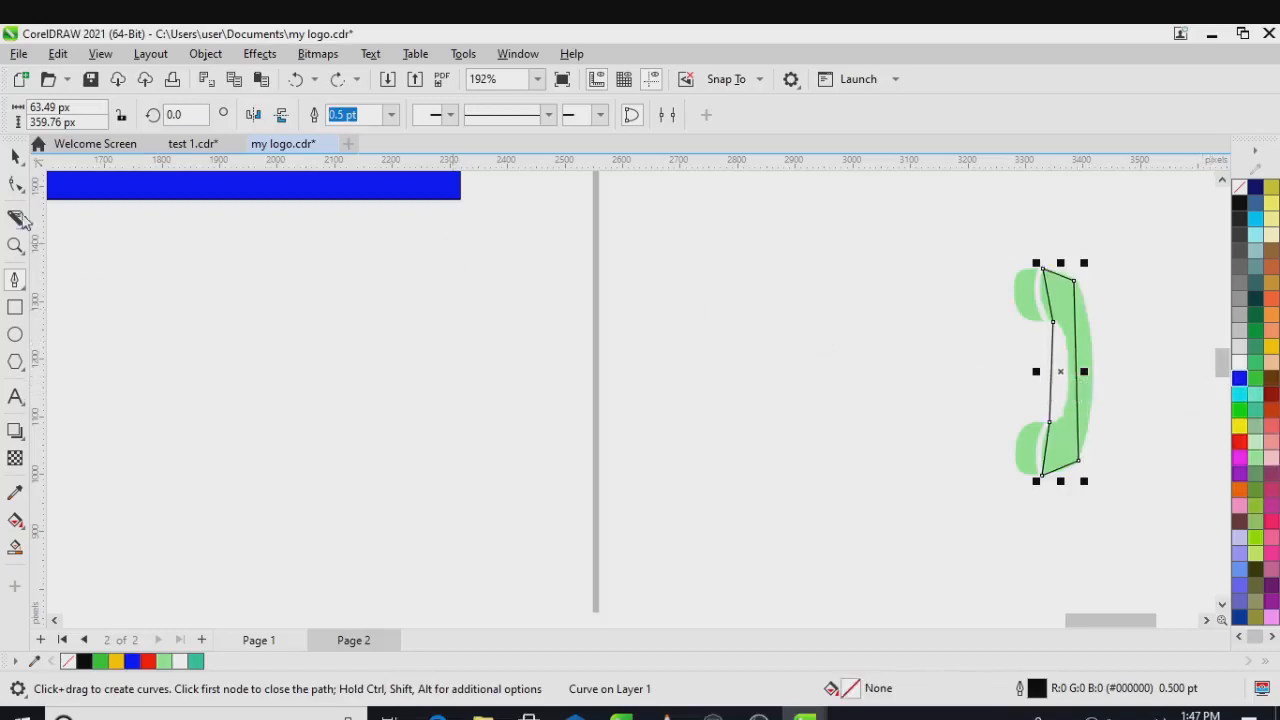
Convert the outline's long outer edge to a curve with the Shape tool and bend it along the handset's outer side.
click(15, 184)
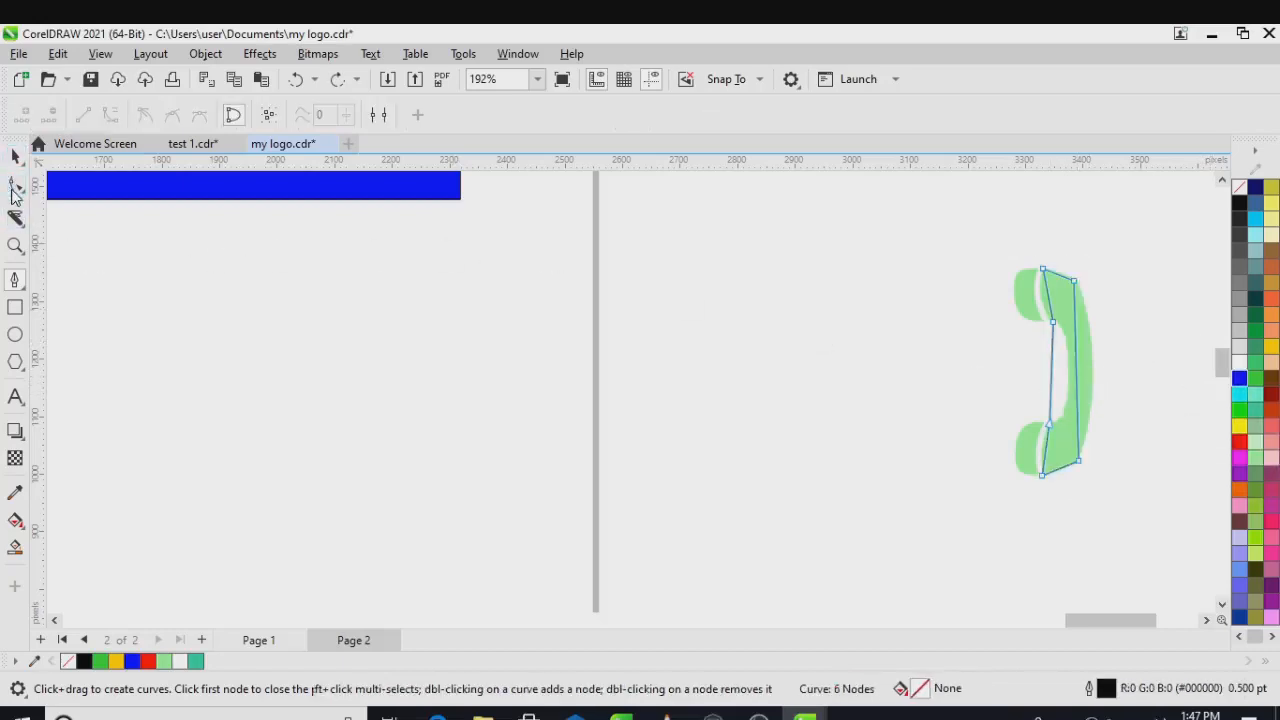
click(1076, 389)
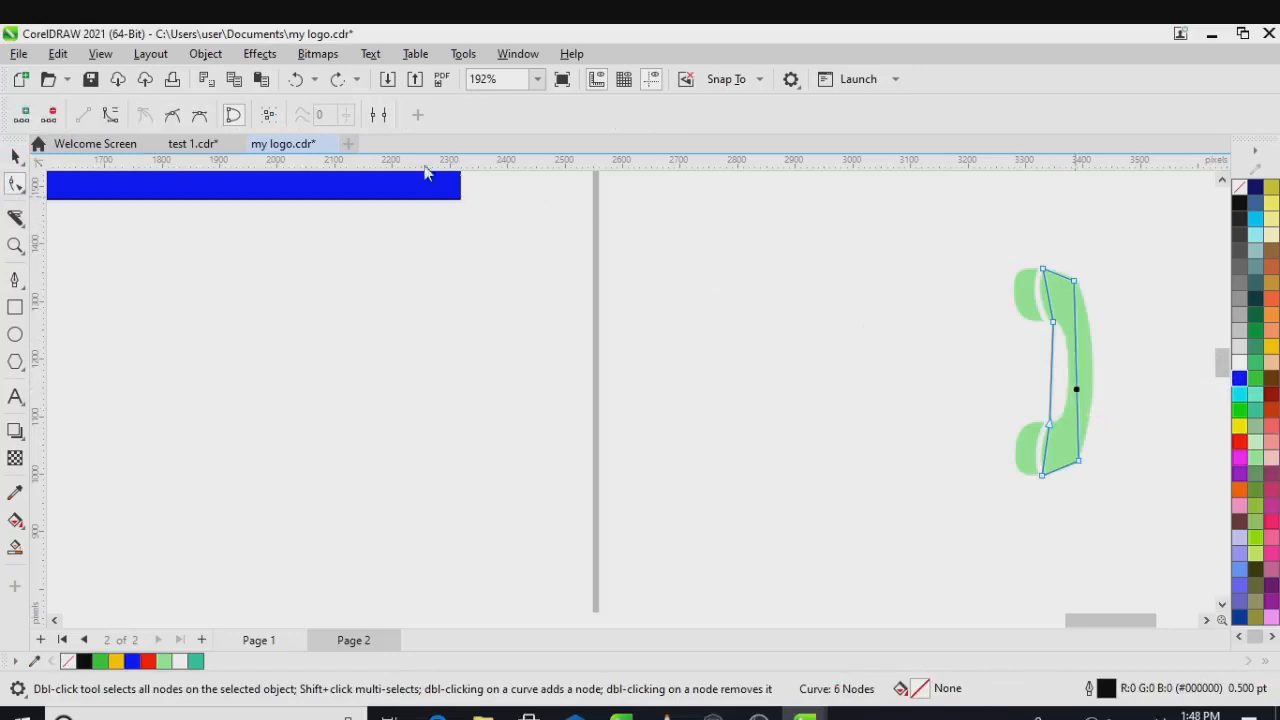
click(110, 116)
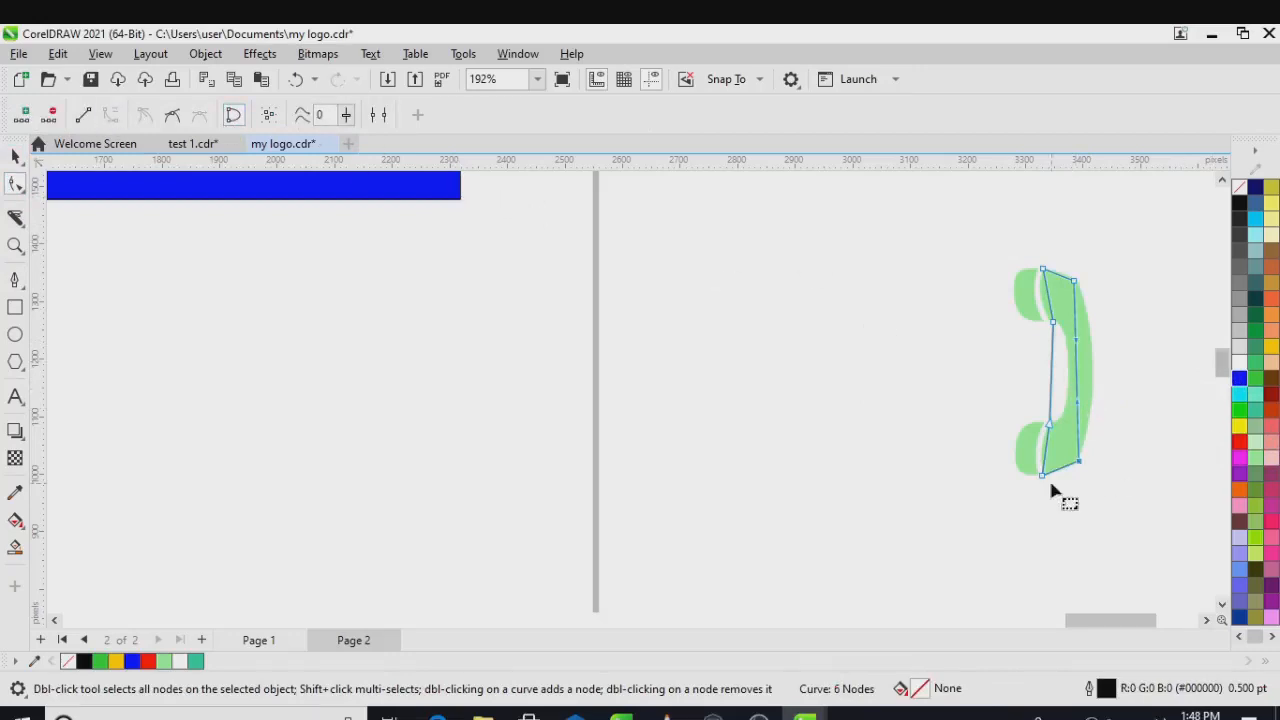
scroll(1050, 490, up, 1)
drag(1068, 364, 1083, 350)
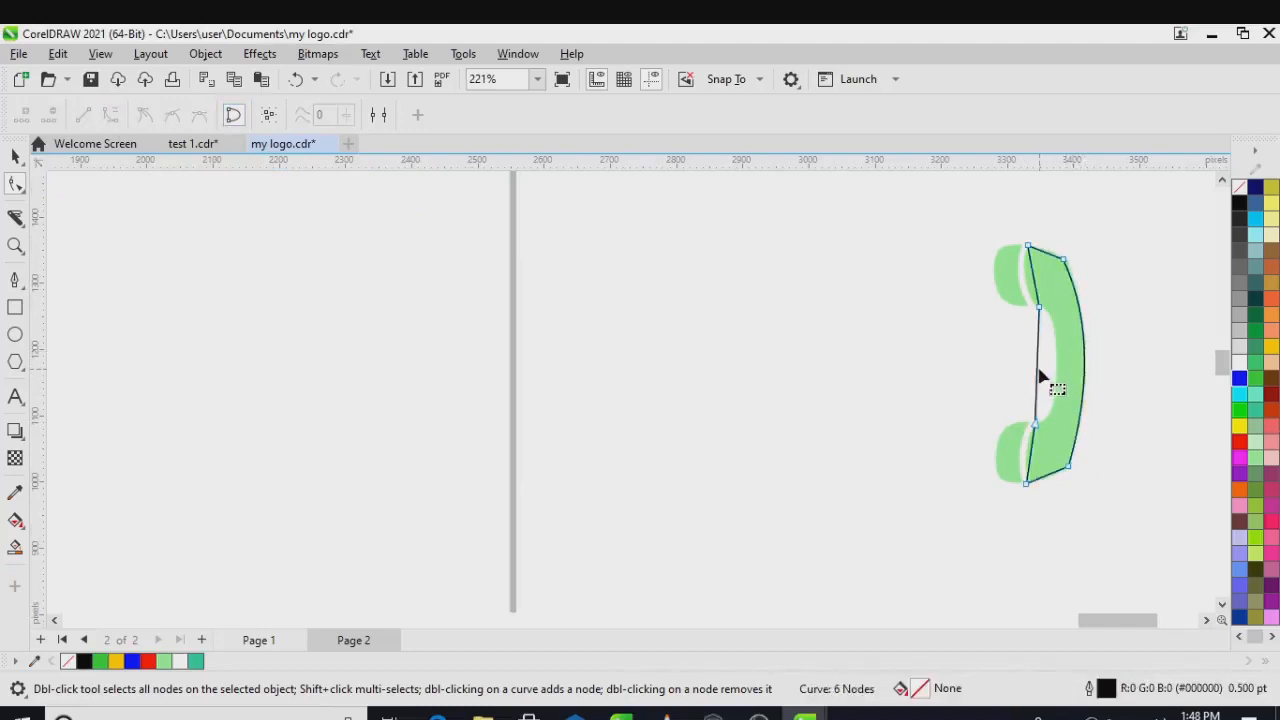
Convert the outline's inner edge to a curve and adjust its control handles to follow the handset's inner side.
click(1040, 376)
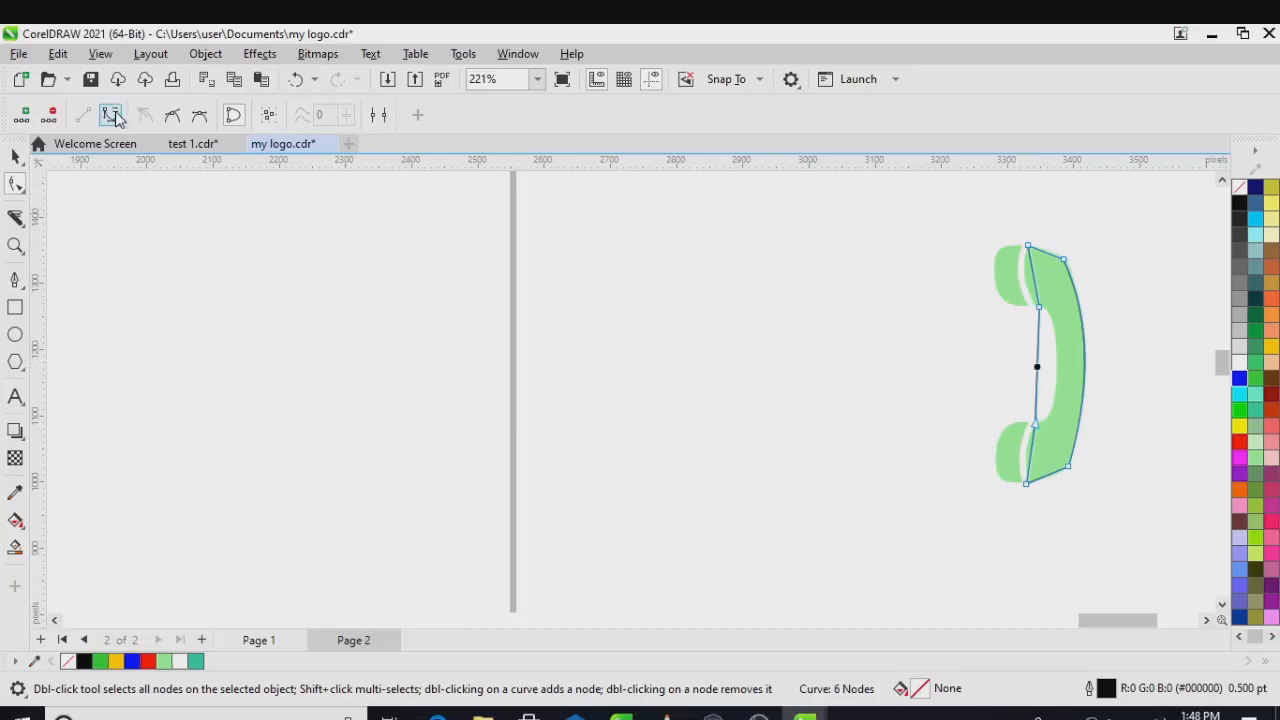
drag(1040, 376, 1057, 365)
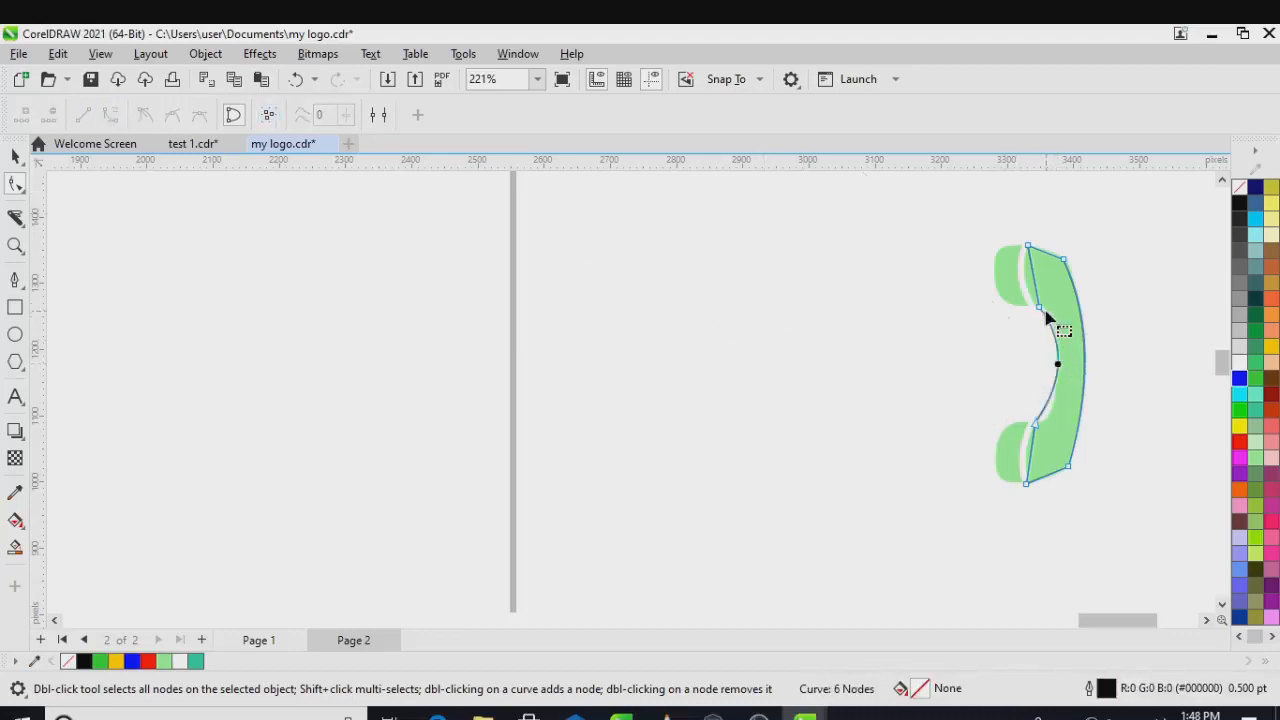
click(1042, 312)
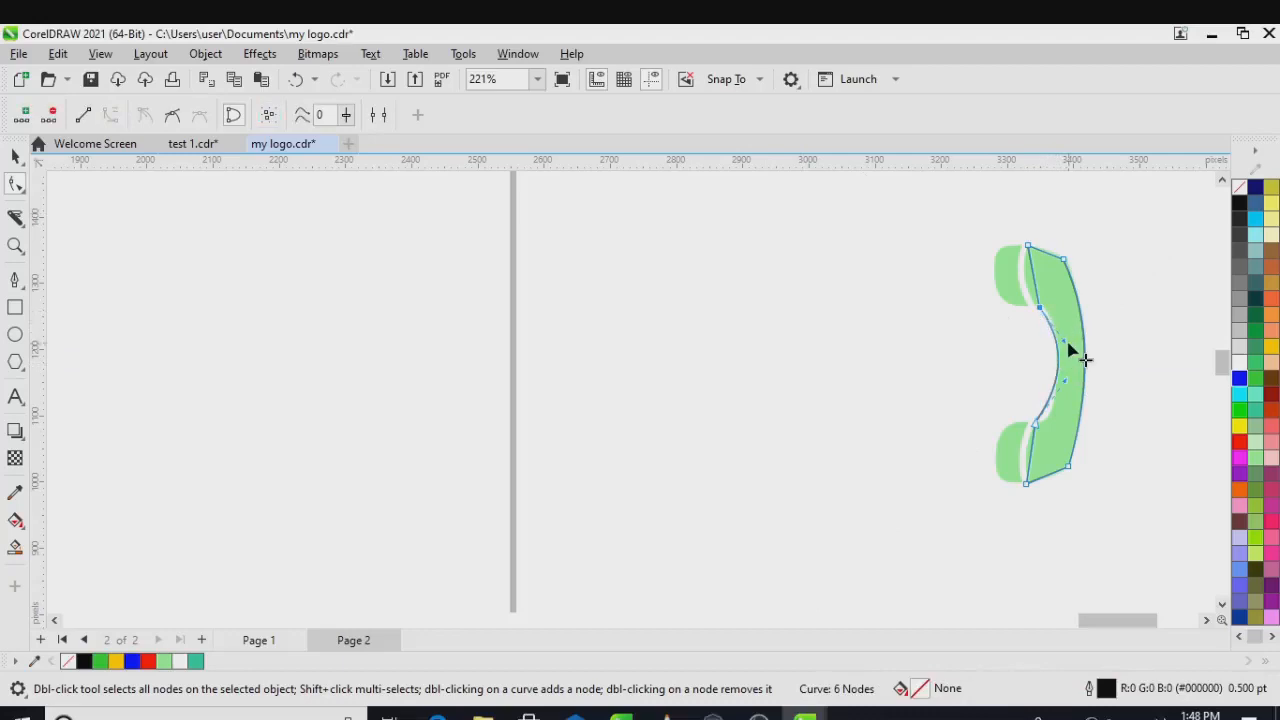
drag(1069, 345, 1073, 340)
drag(1068, 386, 1066, 427)
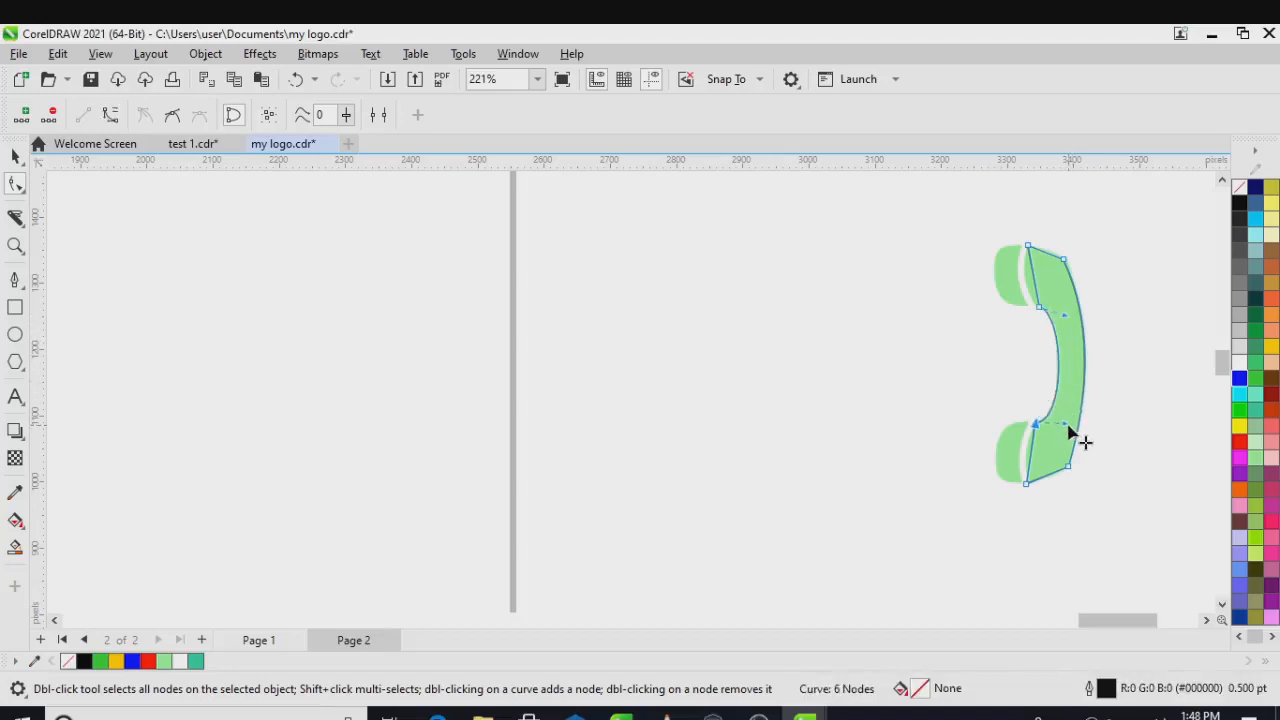
Convert the short edge beside the upper earpiece to a curve and bend it along the handset's gap.
click(1037, 290)
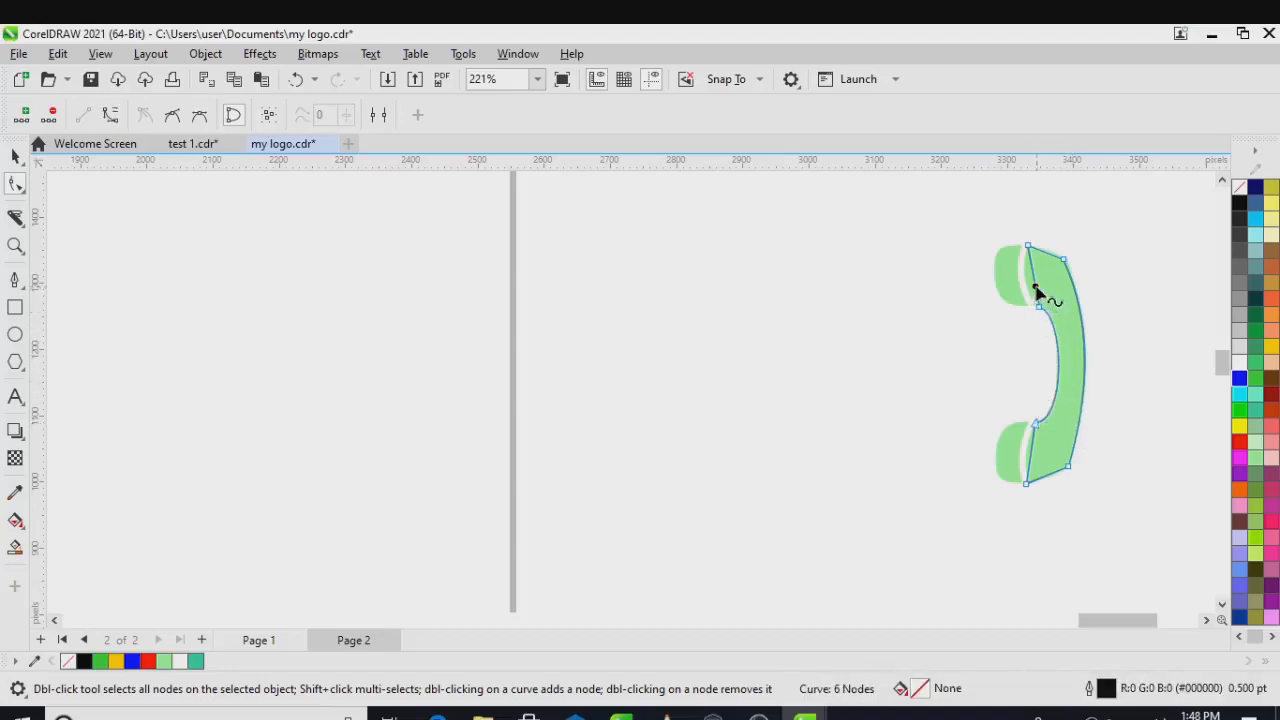
click(110, 115)
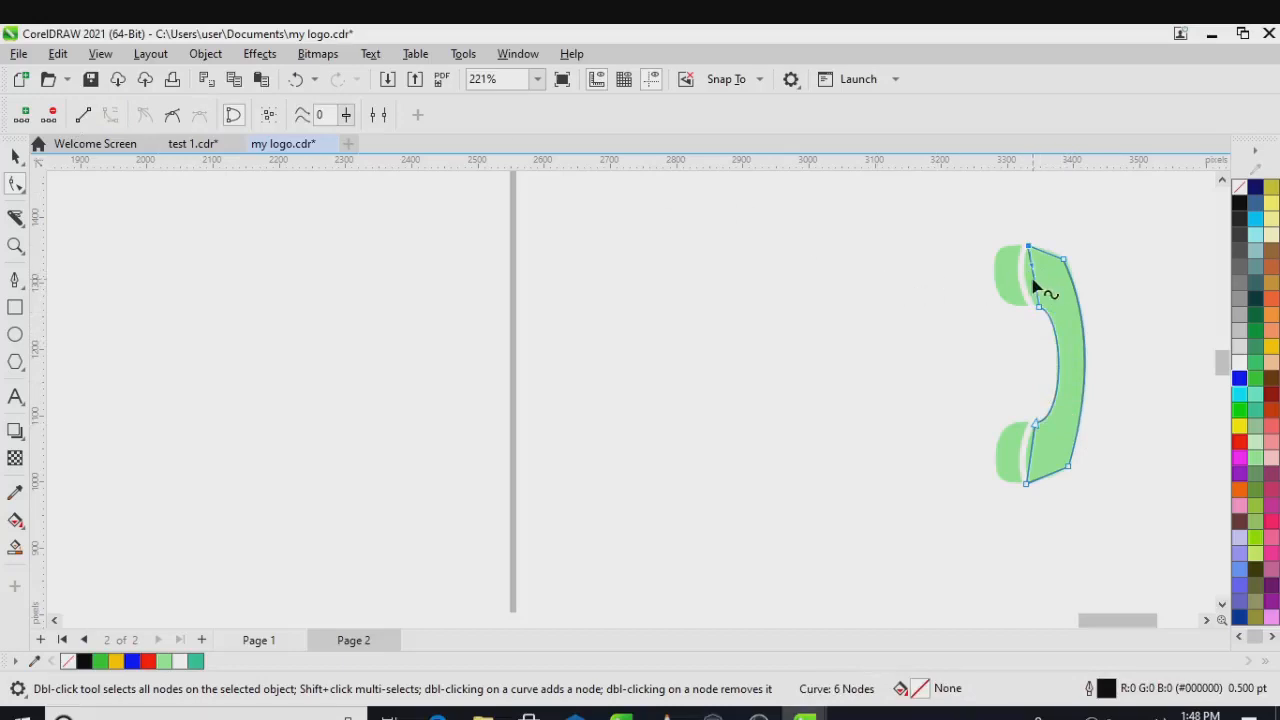
drag(1033, 278, 1023, 284)
click(1030, 458)
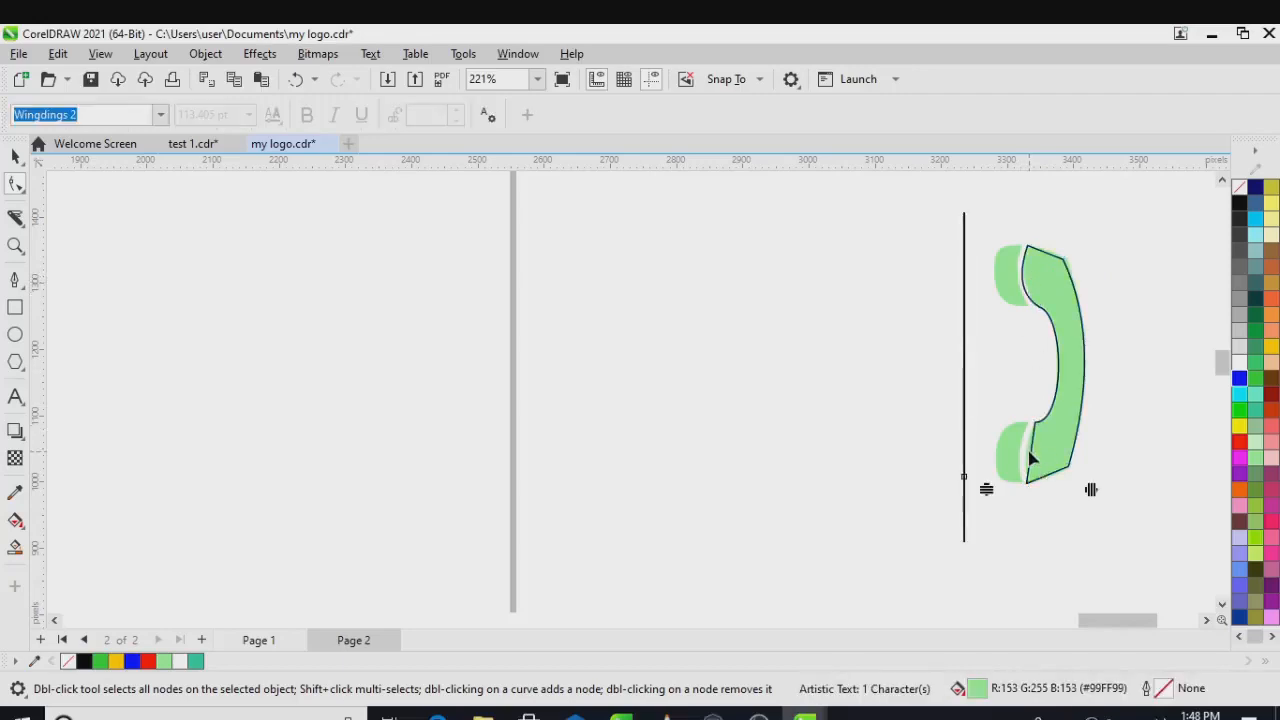
Select the traced outline with the Pick tool and move it off the green handset, just beside its earpieces.
scroll(1034, 457, down, 1)
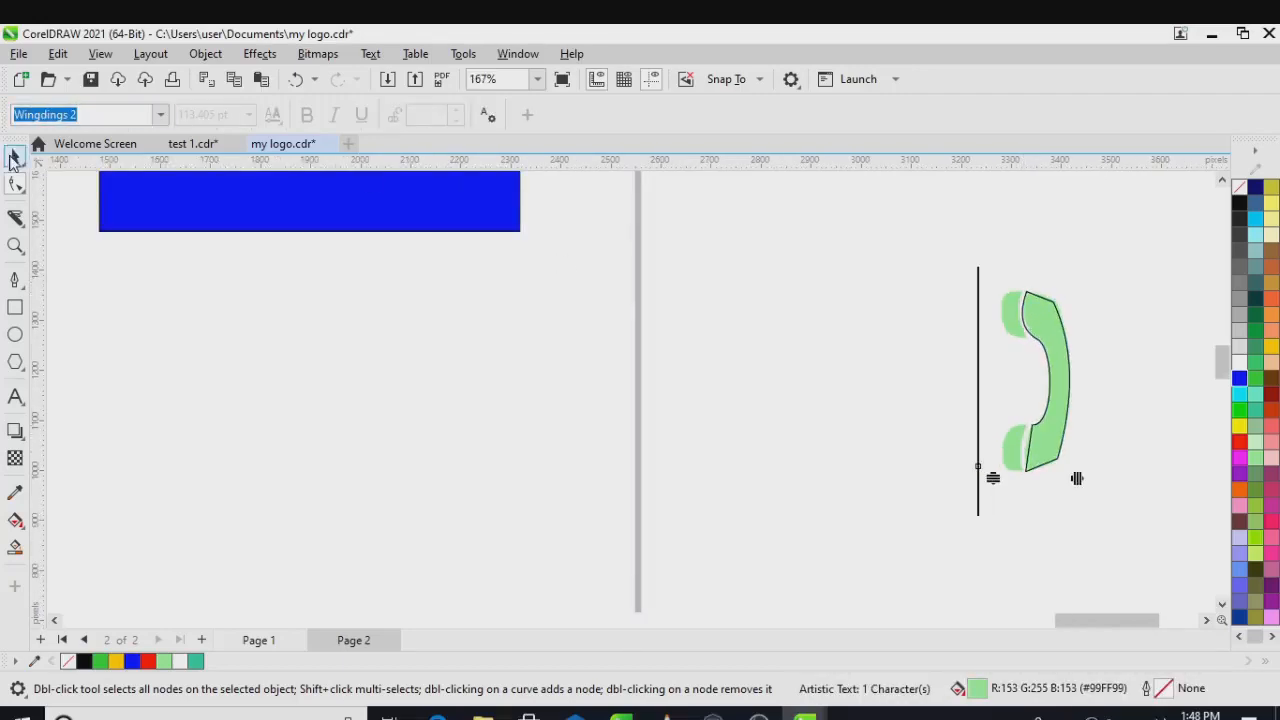
click(15, 155)
scroll(865, 490, down, 1)
click(1050, 431)
click(990, 443)
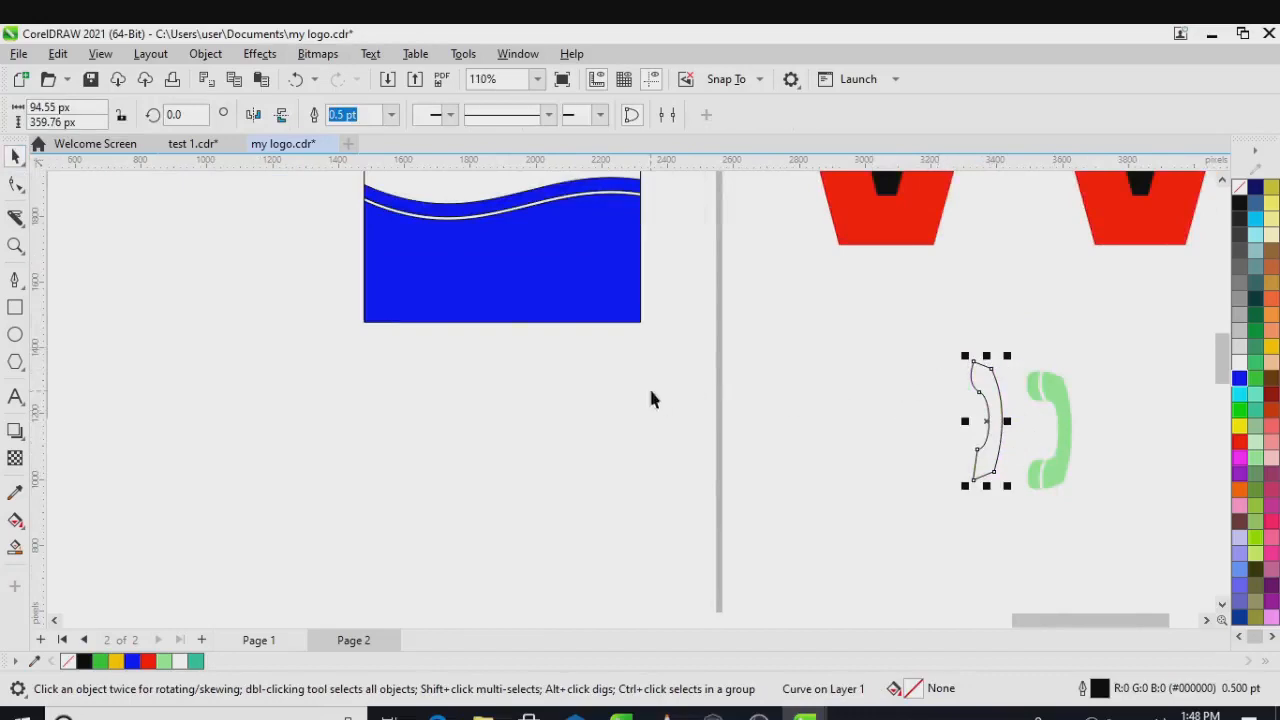
scroll(1004, 410, down, 5)
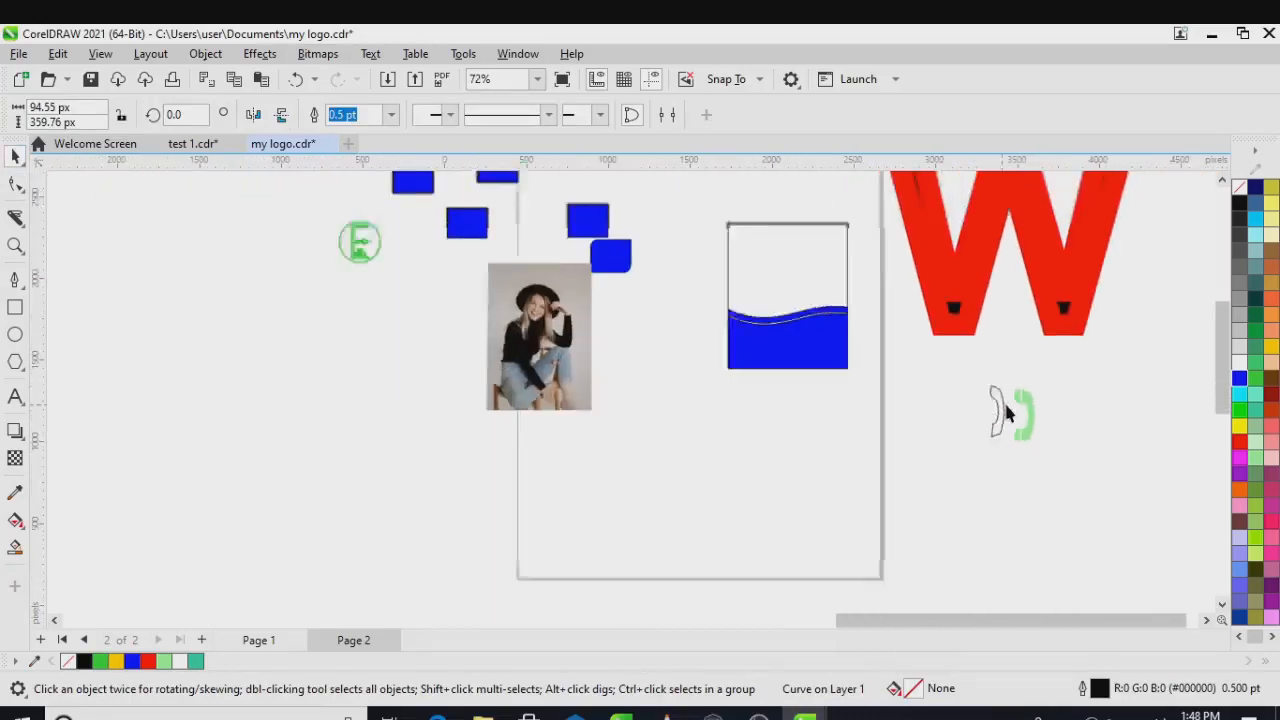
Draw a rectangle about 999 px wide and 916 px tall on the blank area outside the page.
click(17, 284)
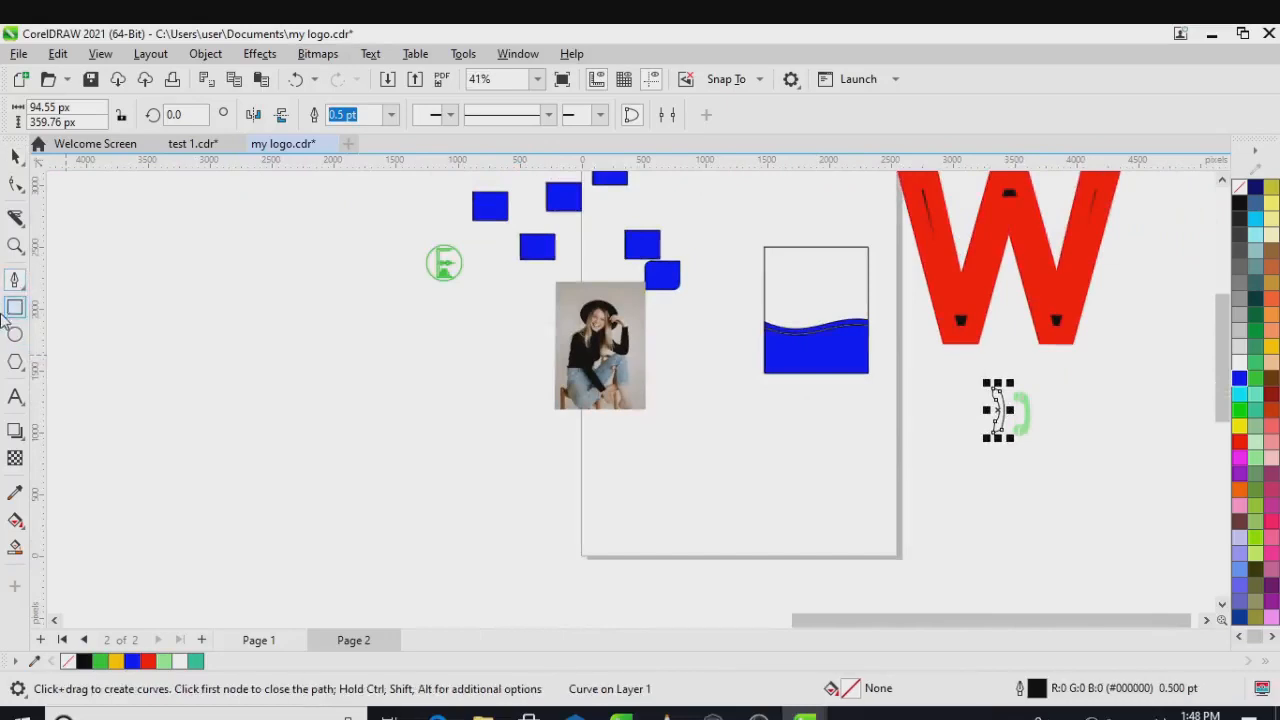
click(15, 309)
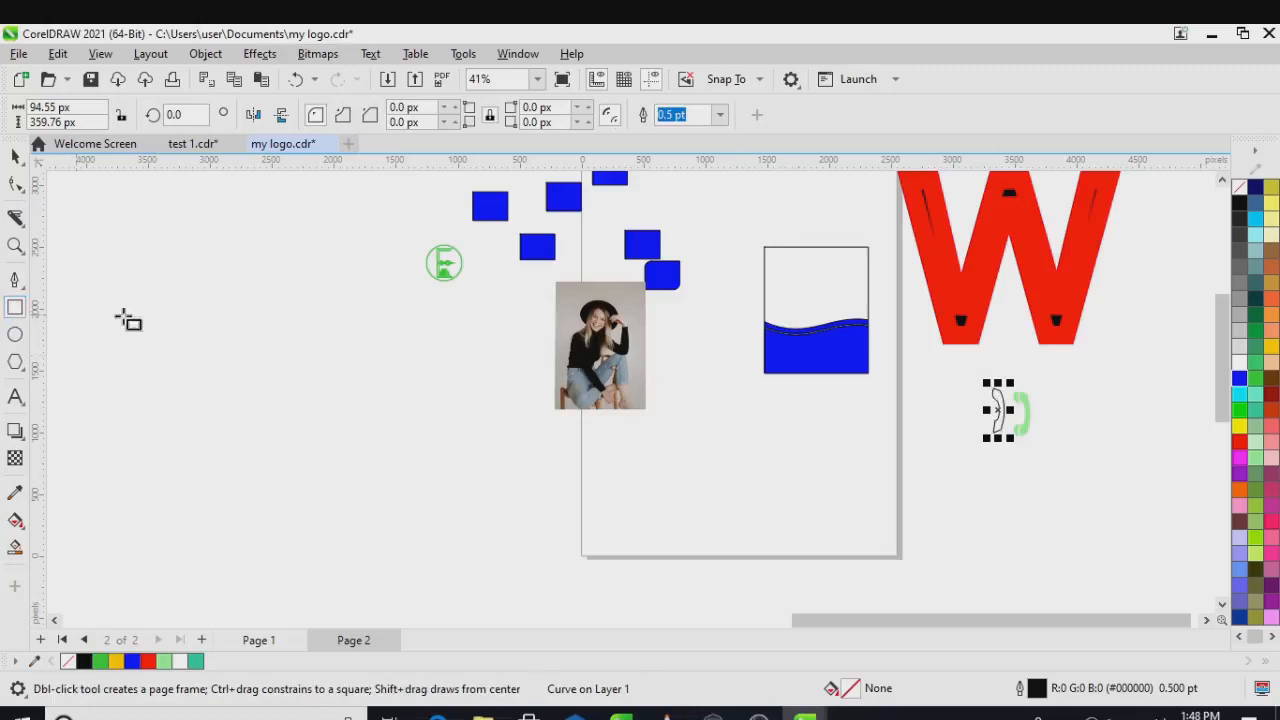
drag(192, 283, 340, 404)
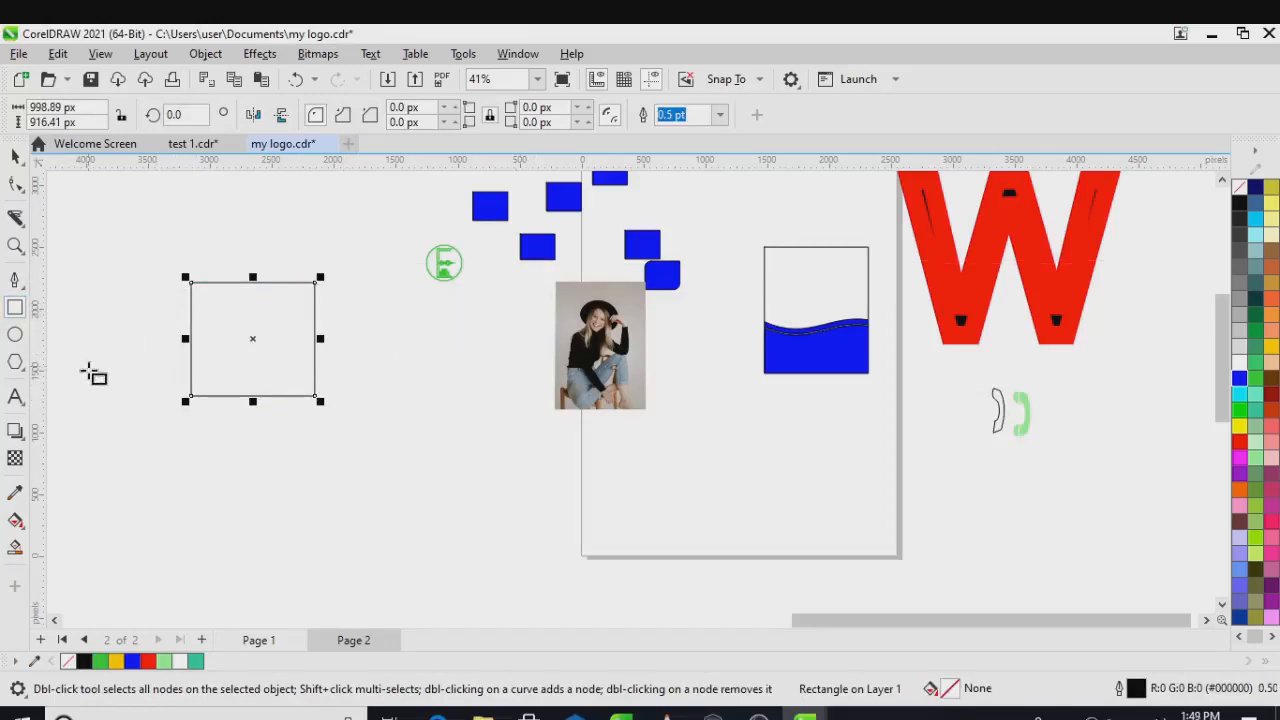
Try rotating the new rectangle clockwise about its center, and undo both rotations.
click(253, 339)
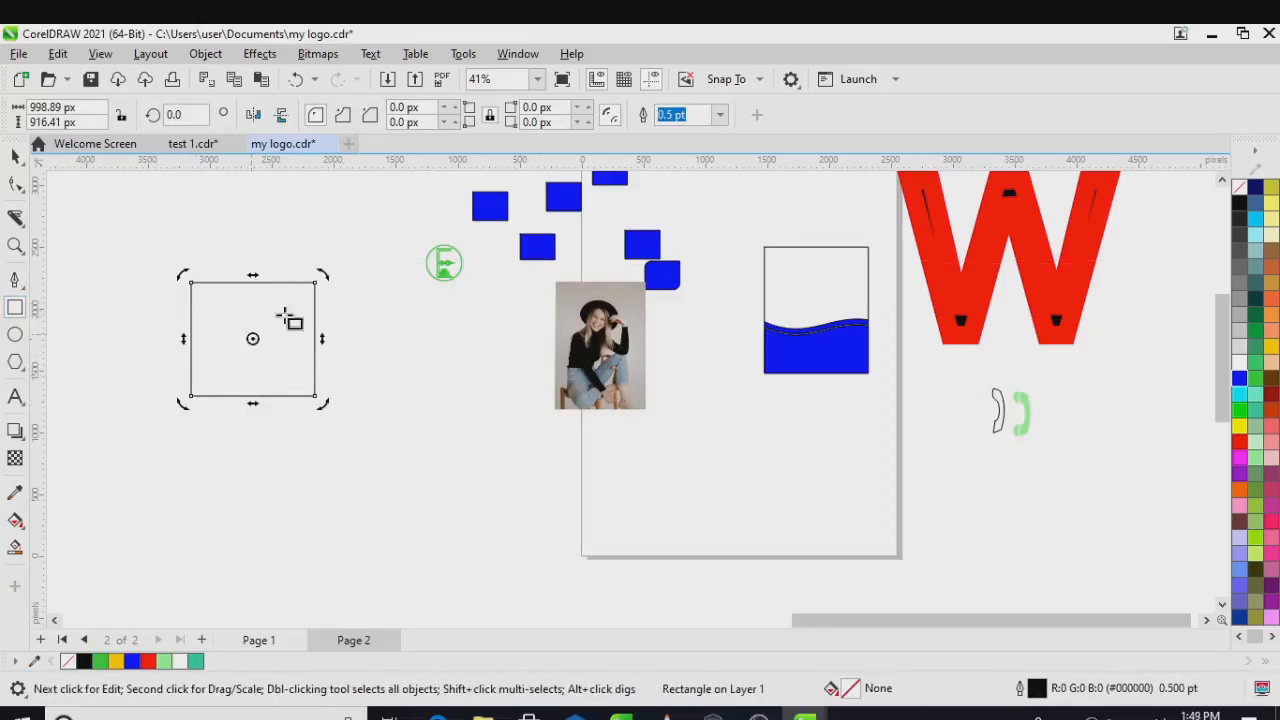
drag(322, 278, 340, 337)
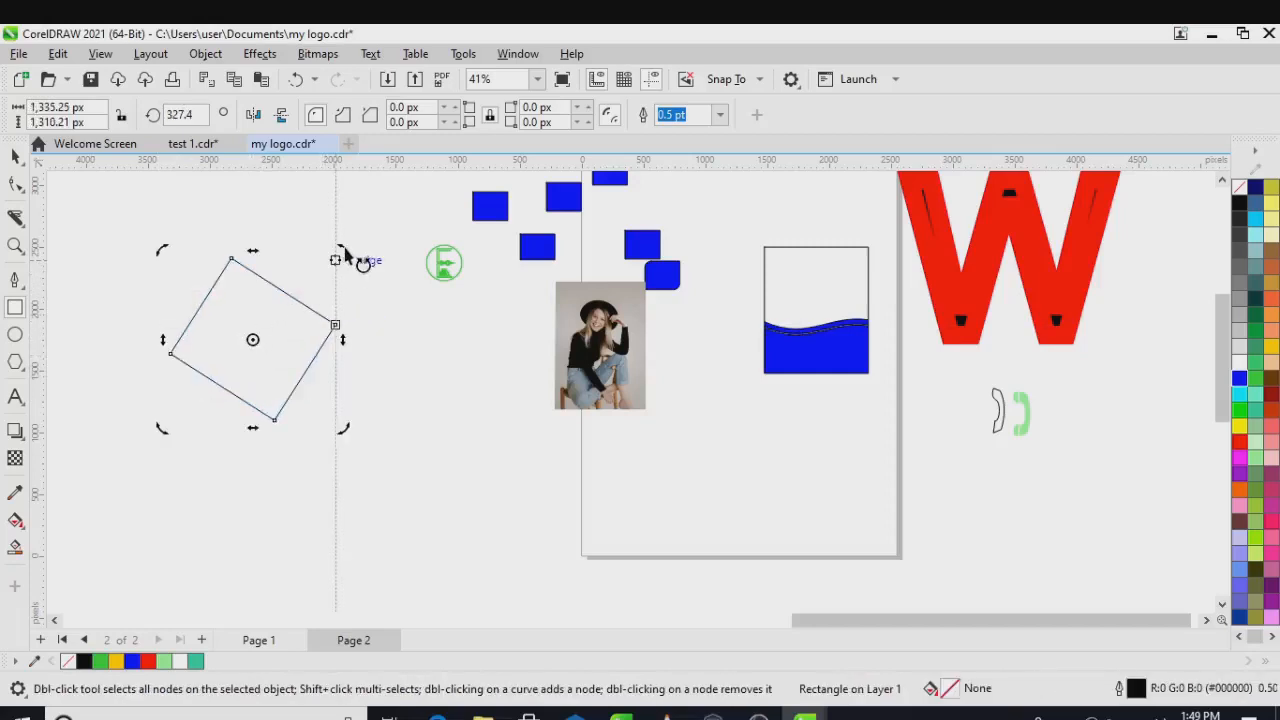
mouse_move(345, 255)
mouse_down()
mouse_move(363, 277)
mouse_move(358, 268)
mouse_up()
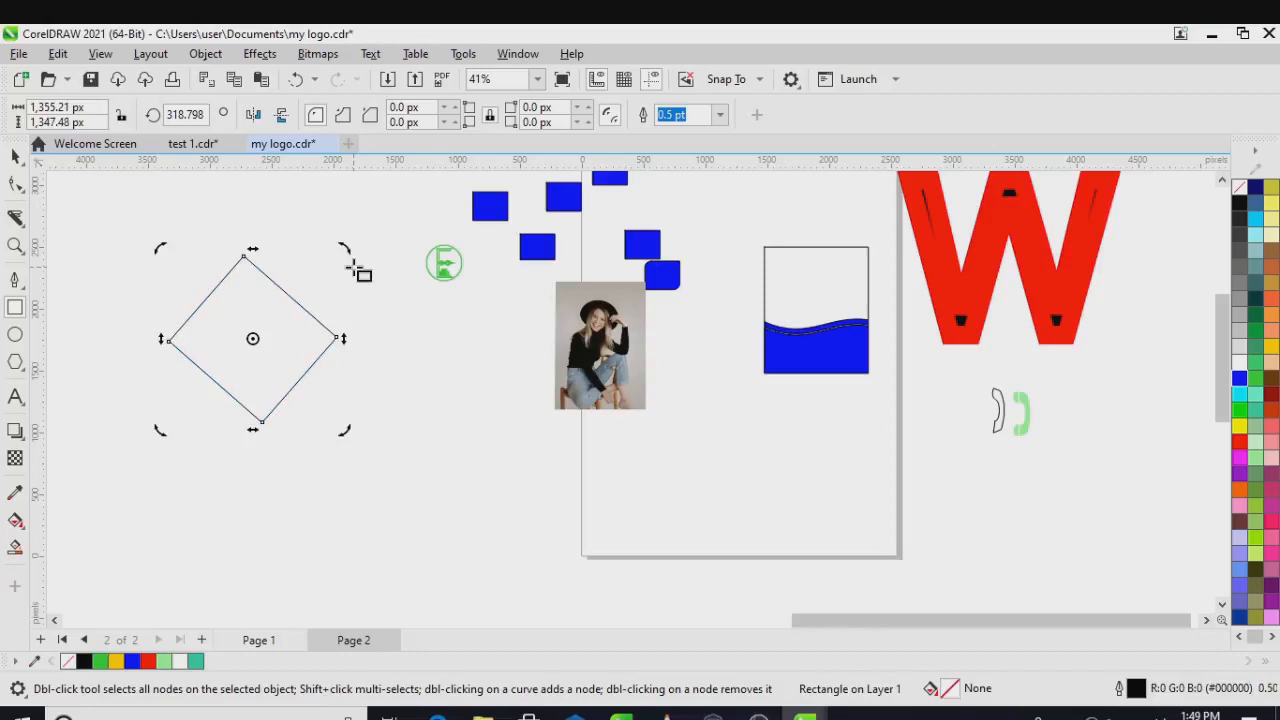
key(ctrl+z)
key(ctrl+z)
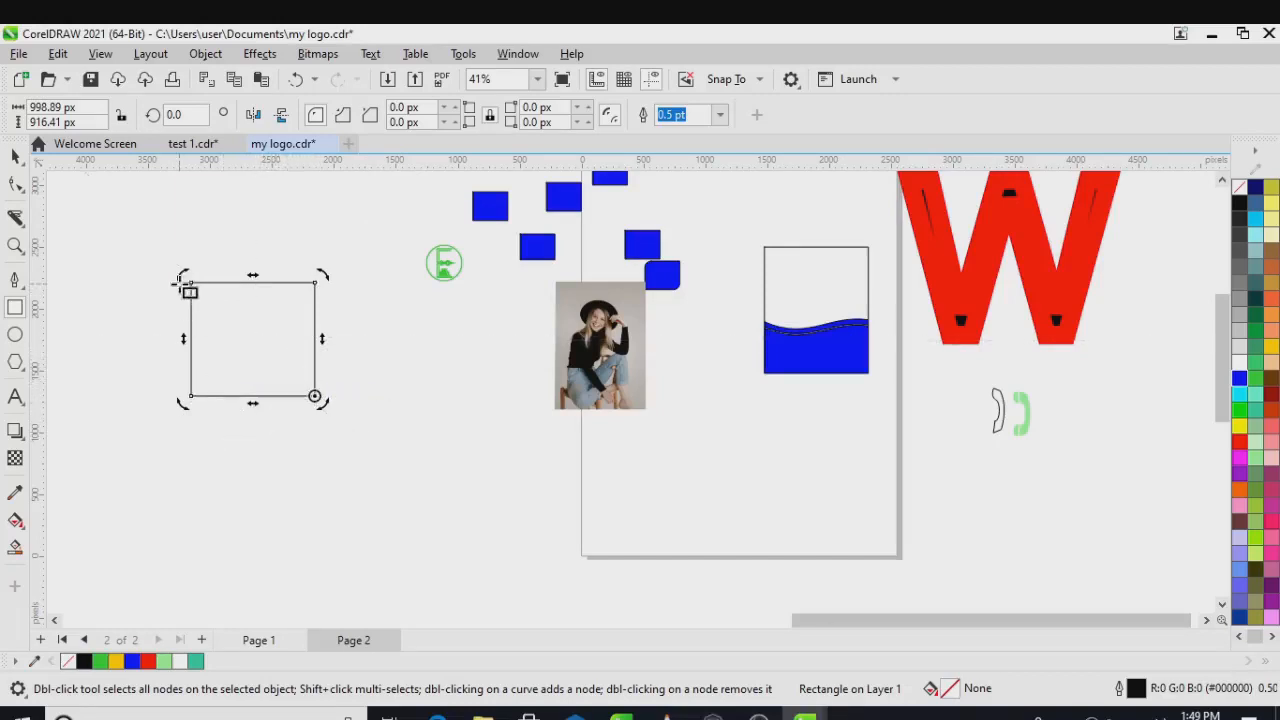
Move the rectangle's rotation center to its lower-right corner and rotate it clockwise to about 322.7°.
drag(188, 280, 263, 229)
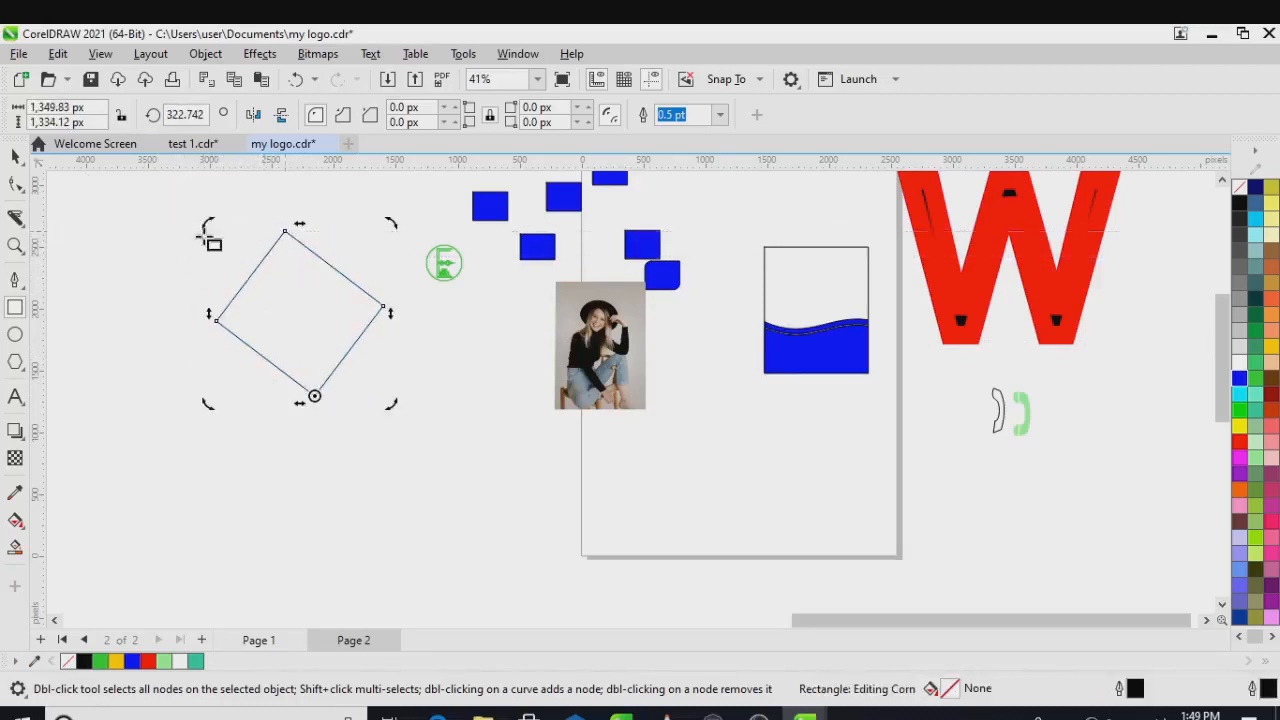
Draw an ellipse about 689 px wide and 826 px tall between the rotated rectangle and the photo.
click(15, 335)
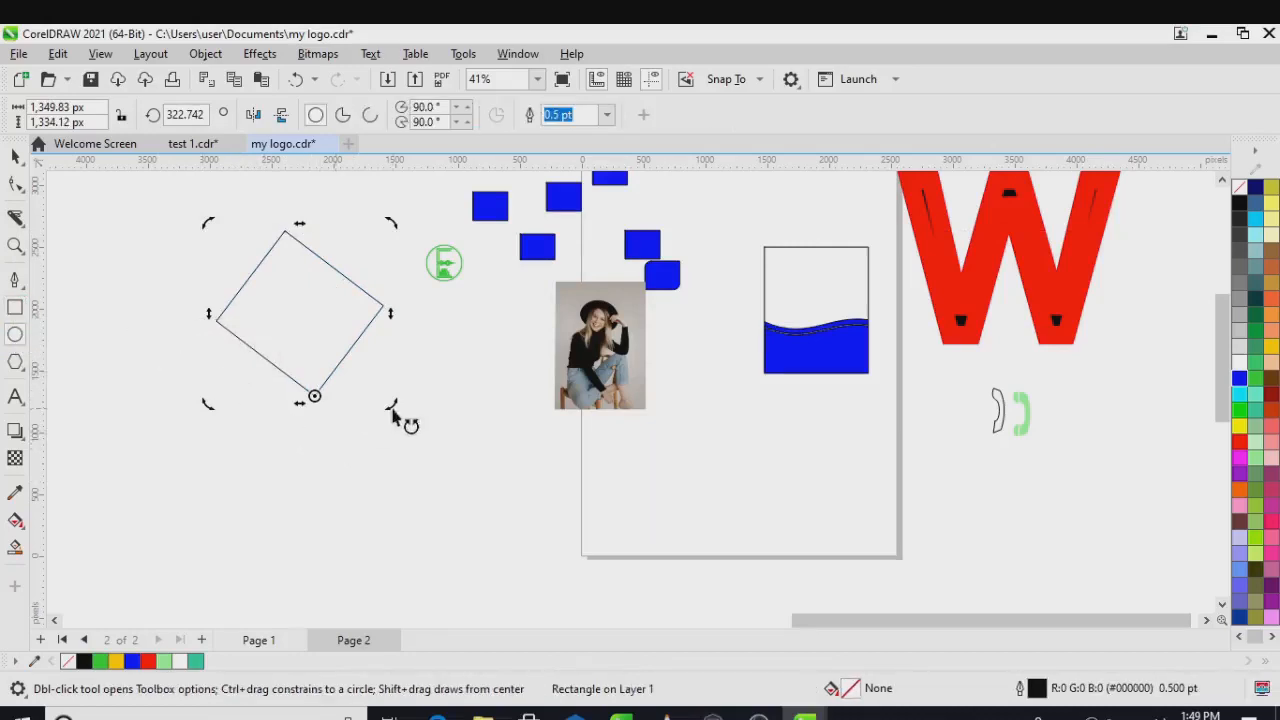
drag(416, 363, 511, 476)
mouse_move(621, 716)
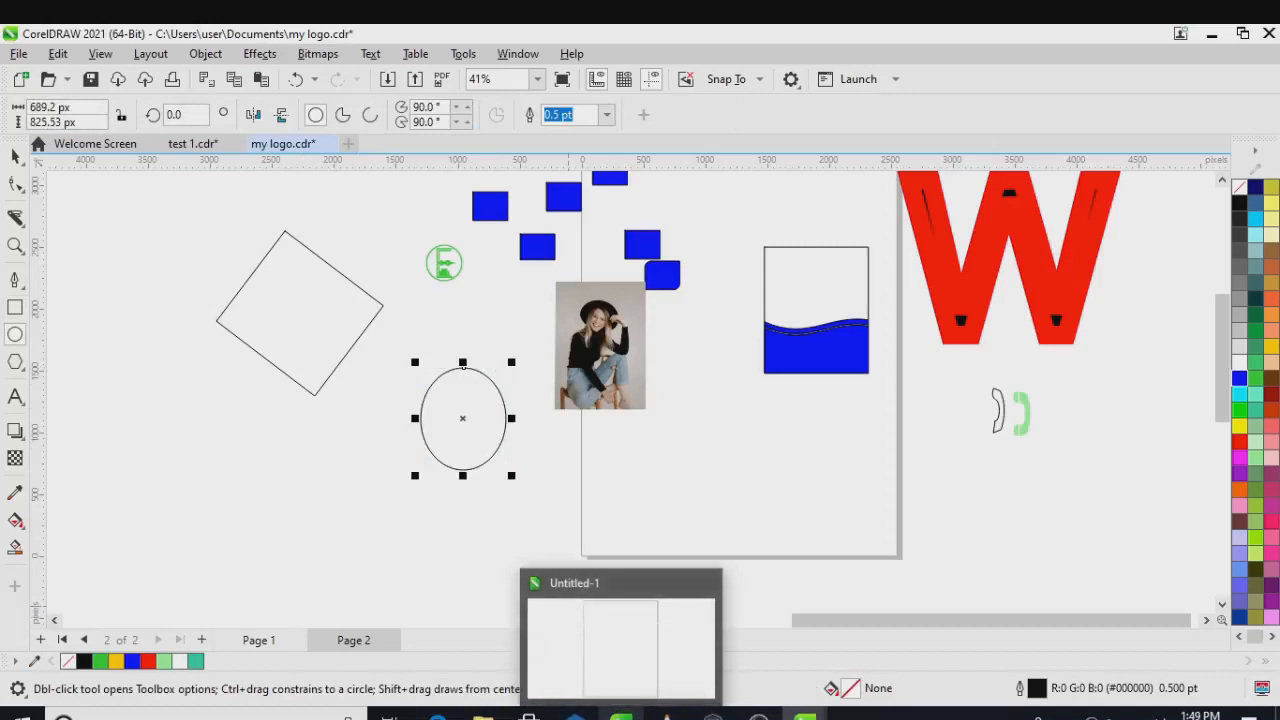
click(620, 640)
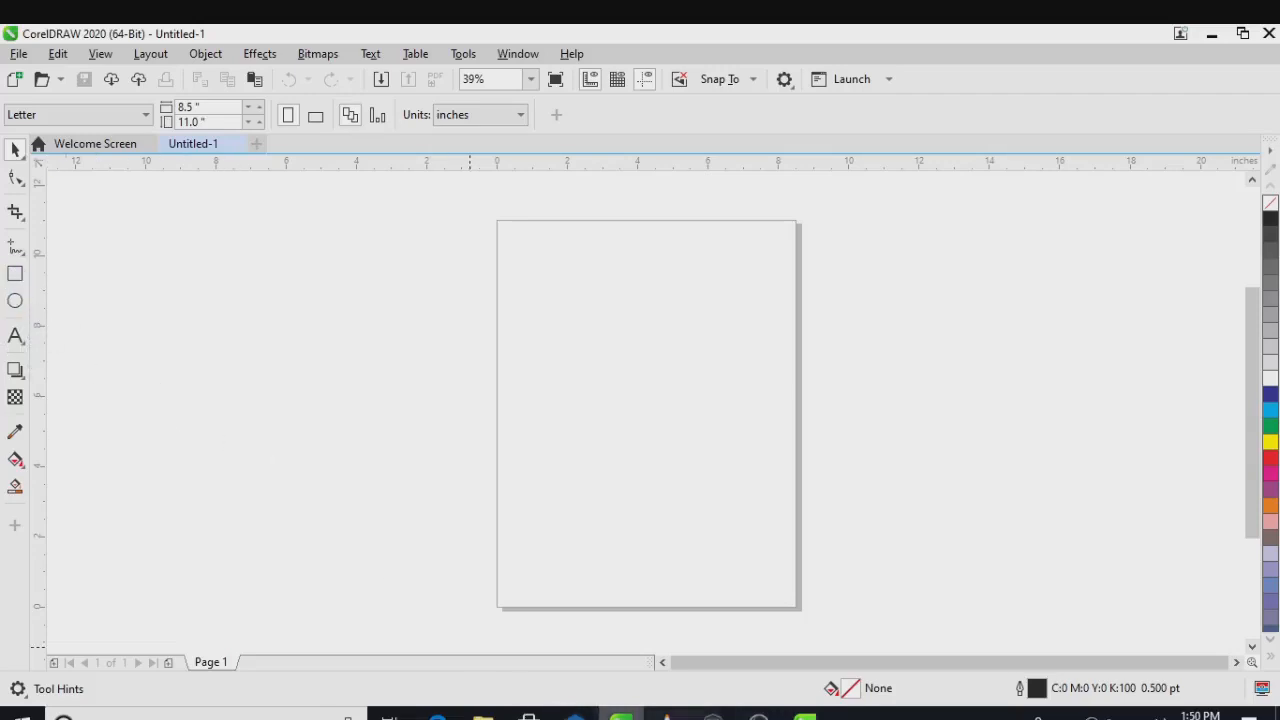
mouse_move(805, 715)
click(852, 670)
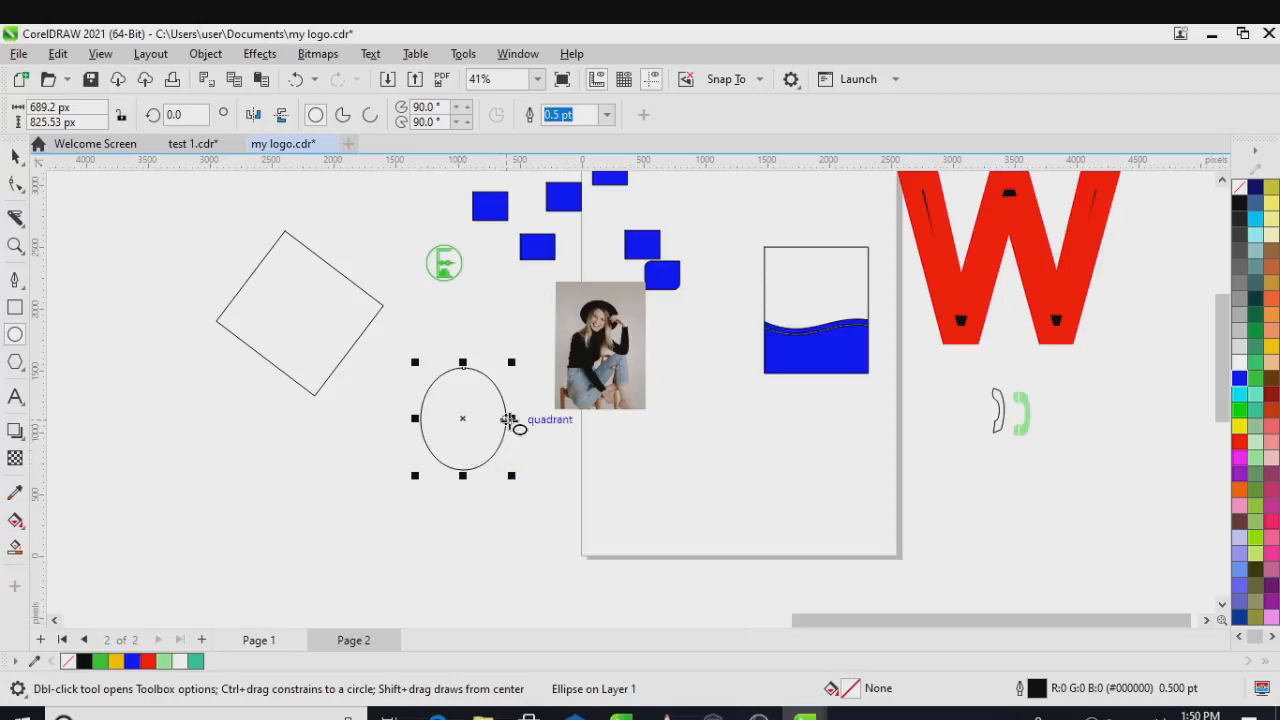
Narrow the ellipse to about 345 px wide, keeping its height.
drag(510, 421, 469, 421)
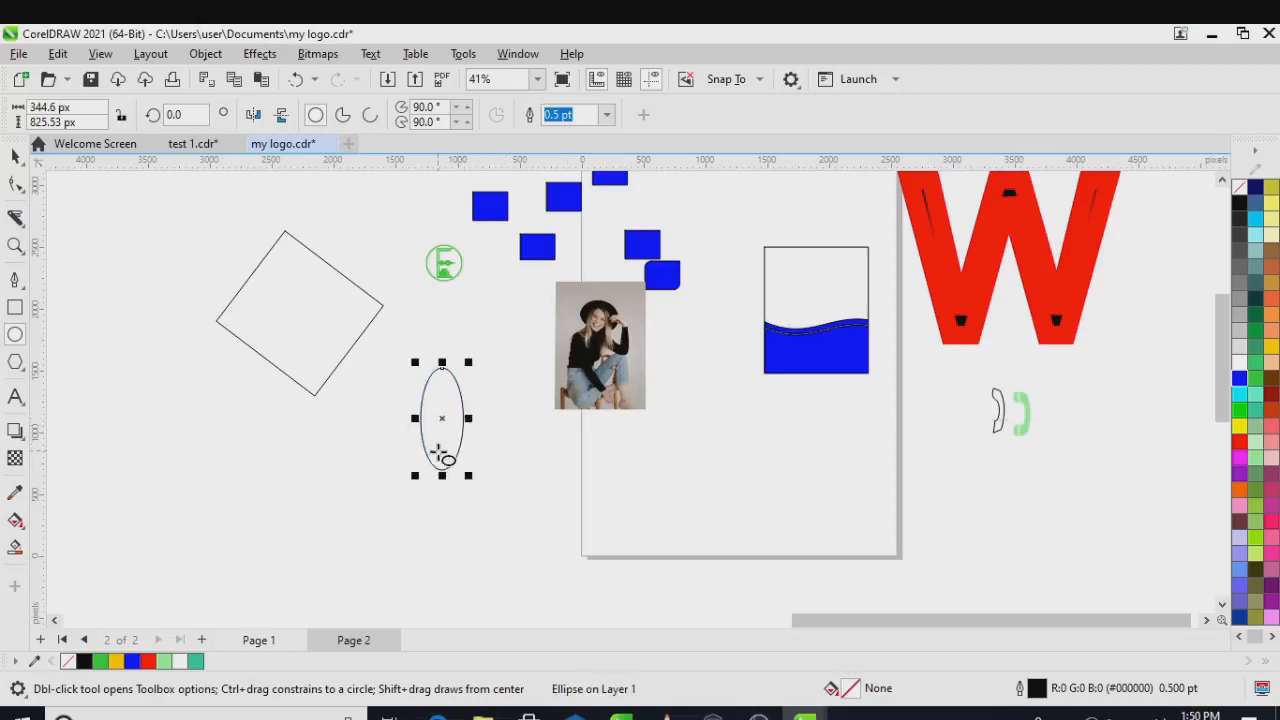
Try adding a copy of the ellipse rotated to about 322° around its own center, and delete it.
key(space)
click(440, 420)
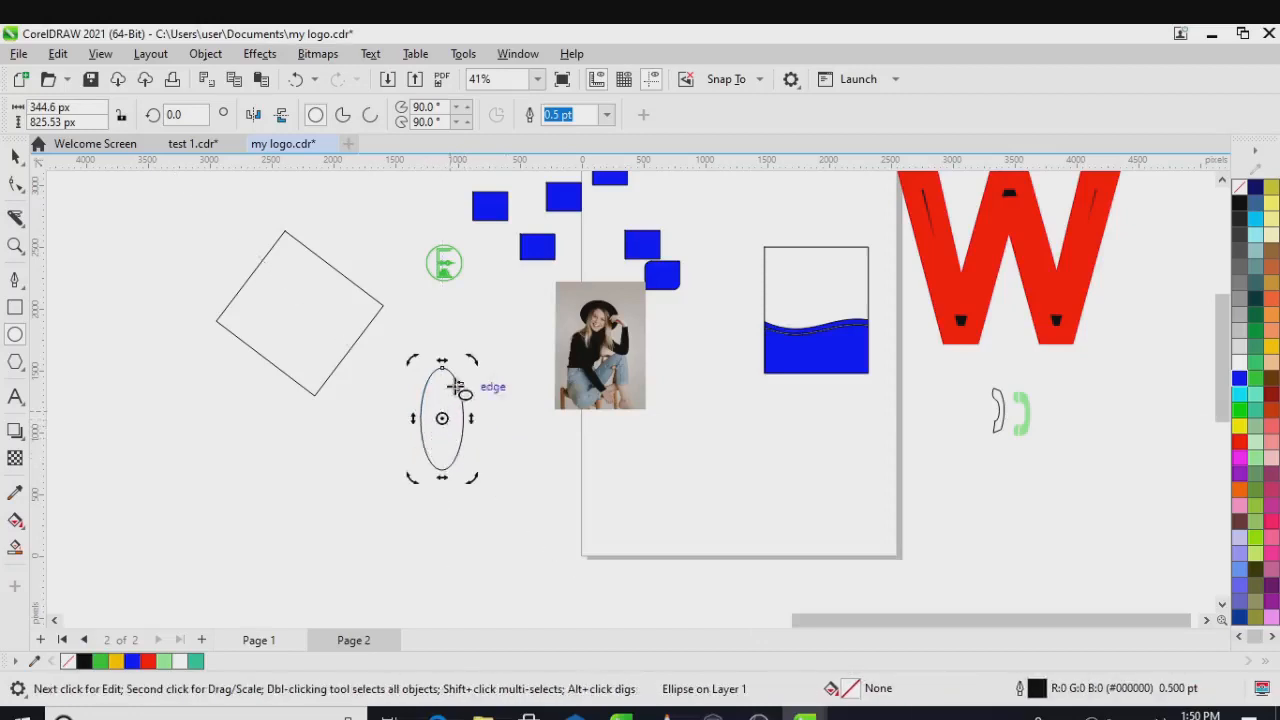
drag(486, 371, 500, 408)
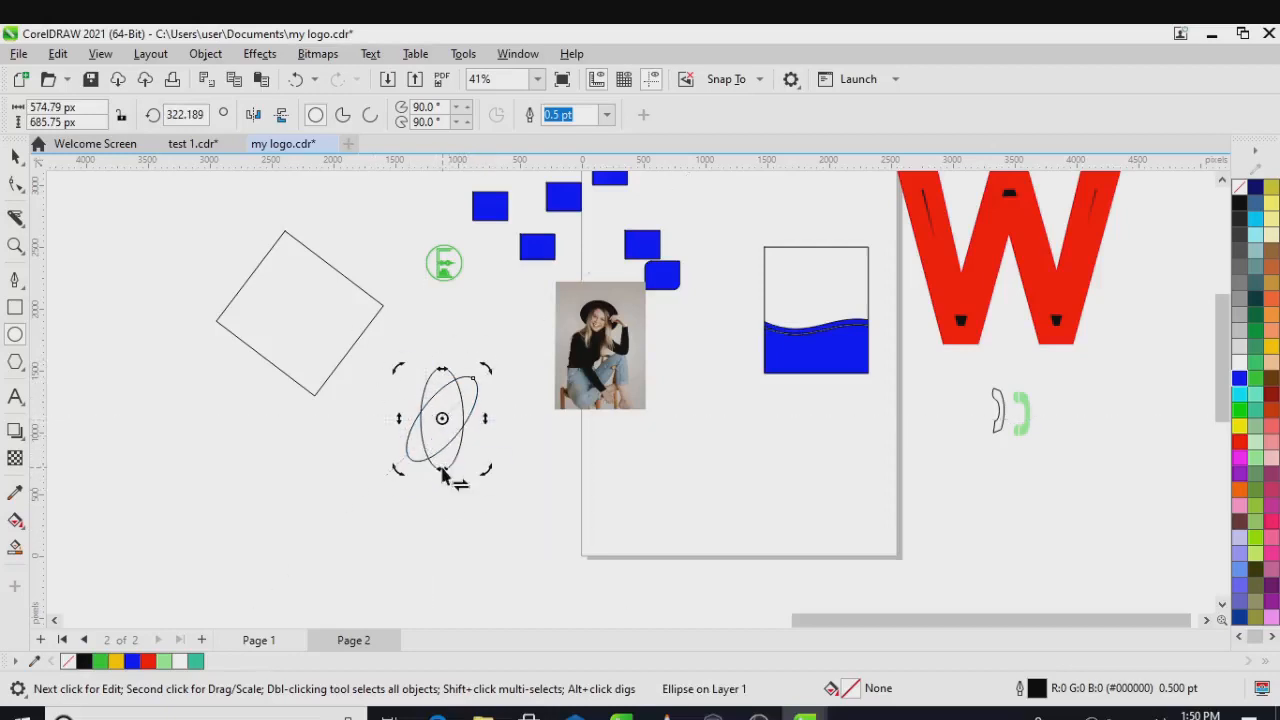
key(Delete)
Draw a small circle about 227 px in diameter below the rotated rectangle.
click(15, 333)
drag(248, 428, 287, 457)
mouse_move(284, 455)
mouse_down()
mouse_move(250, 440)
mouse_move(277, 452)
mouse_up()
key(space)
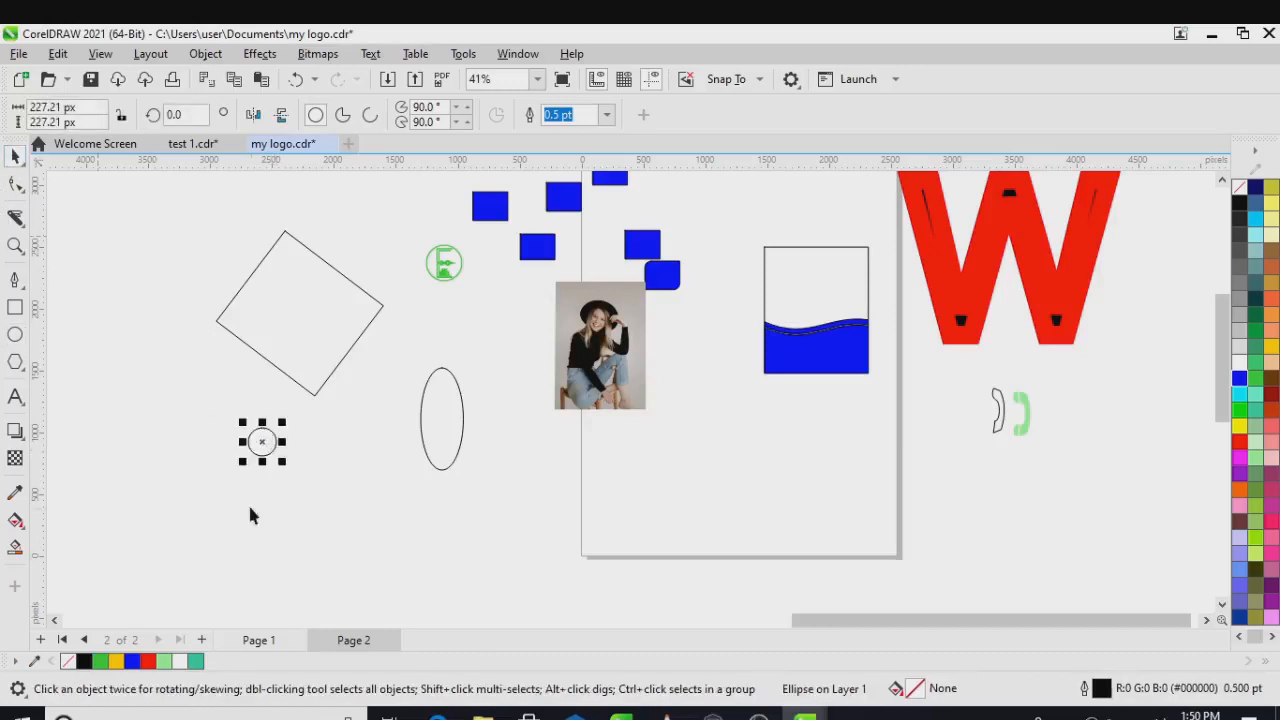
Shrink the small circle to about 164 px and place it inside the lower end of the ellipse.
scroll(258, 458, up, 2)
drag(263, 434, 541, 467)
scroll(529, 455, up, 2)
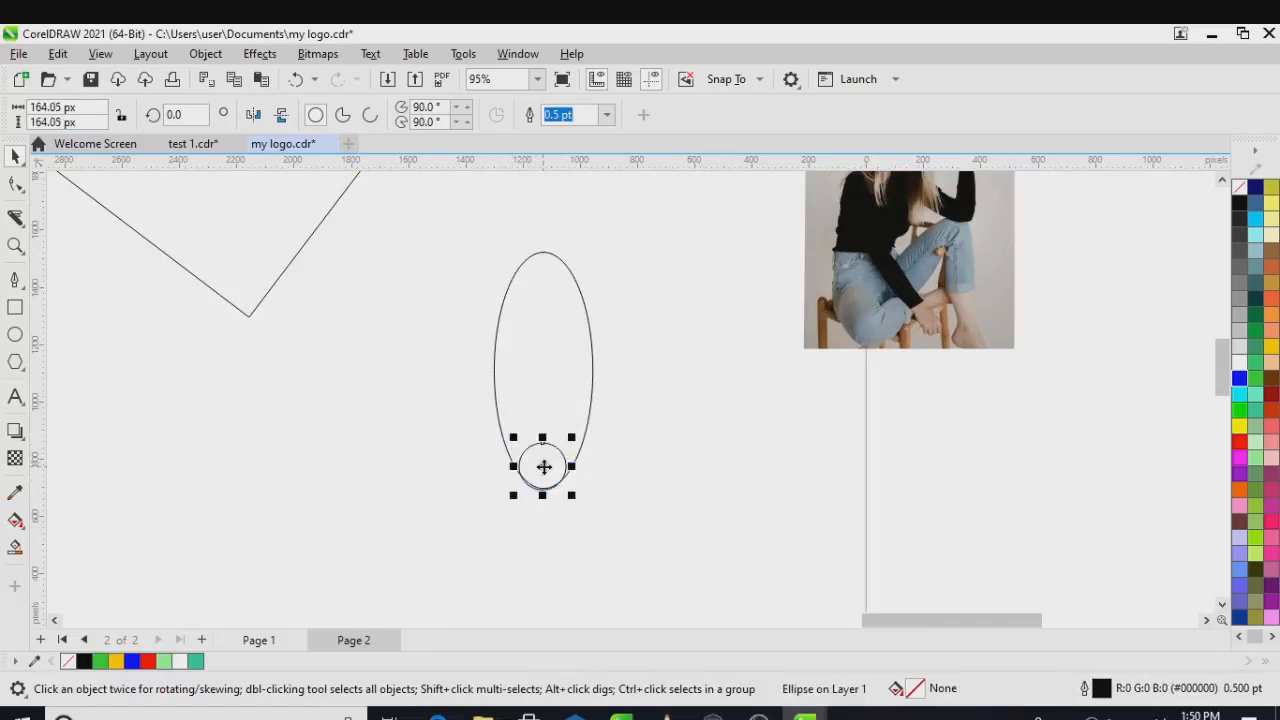
scroll(541, 467, up, 2)
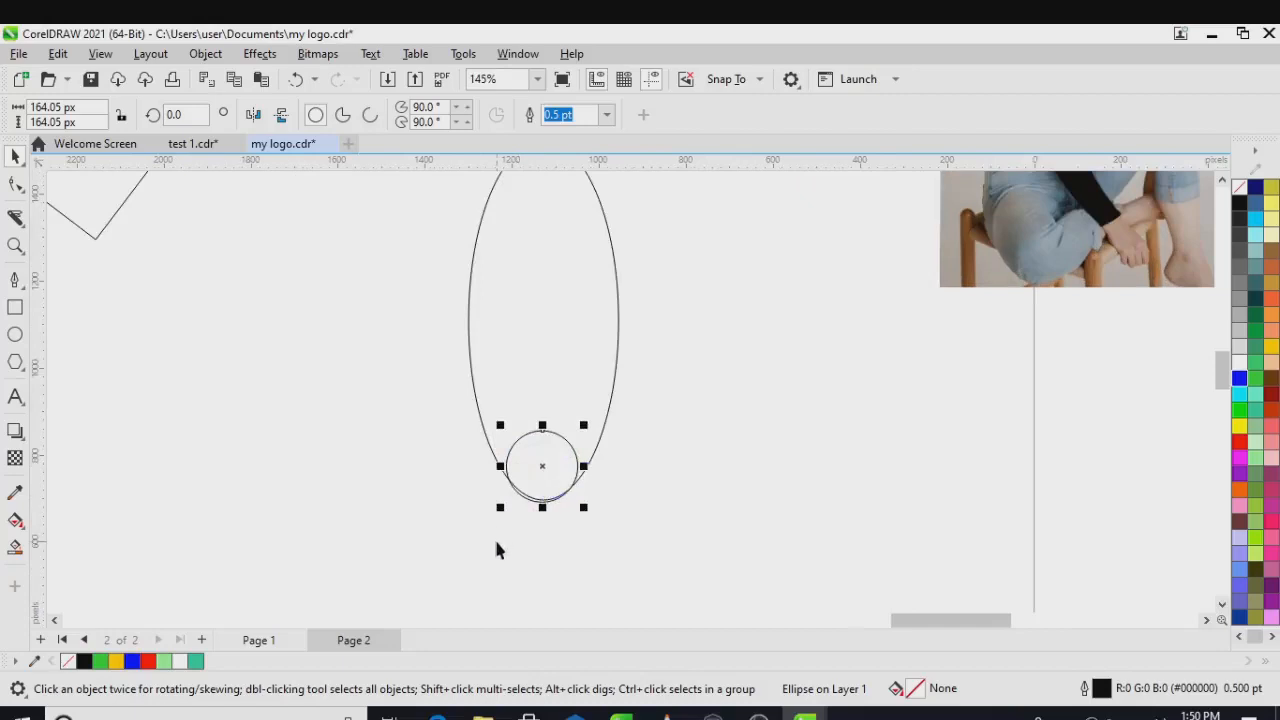
key(Up)
key(Right)
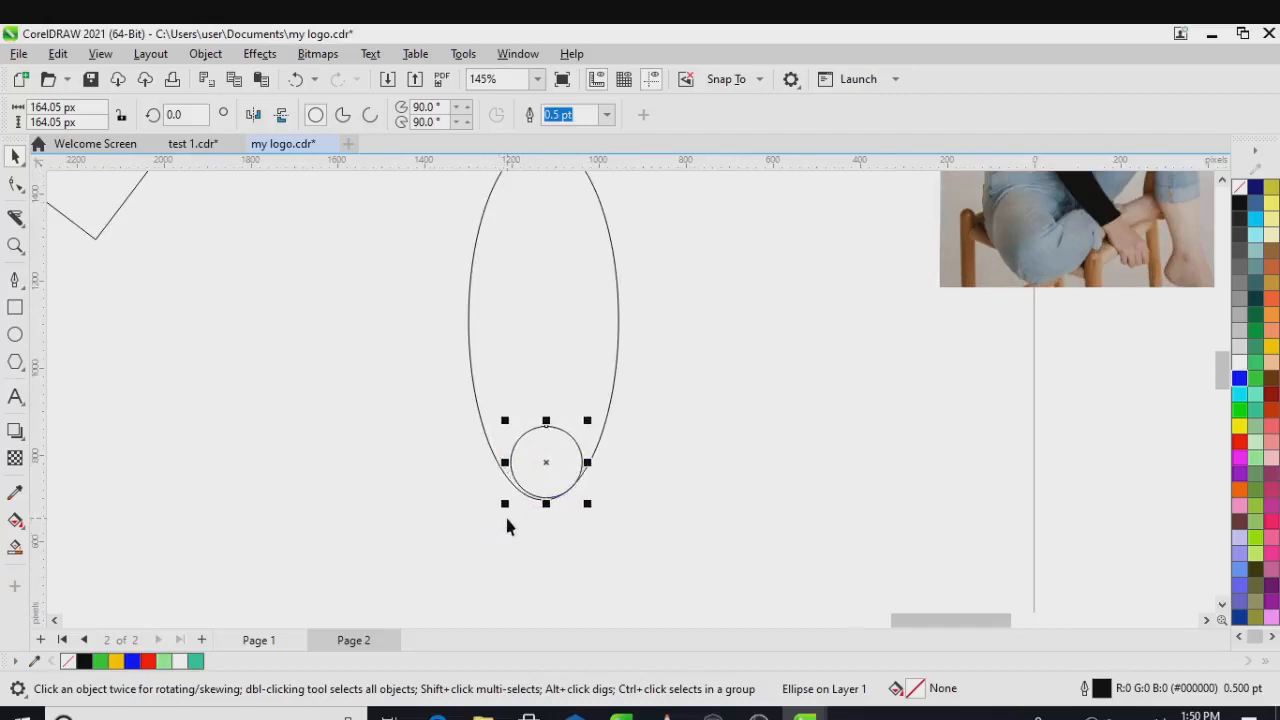
Align the small circle with the ellipse's lowest point and shrink it to about 149 px so it fits inside.
scroll(549, 505, up, 2)
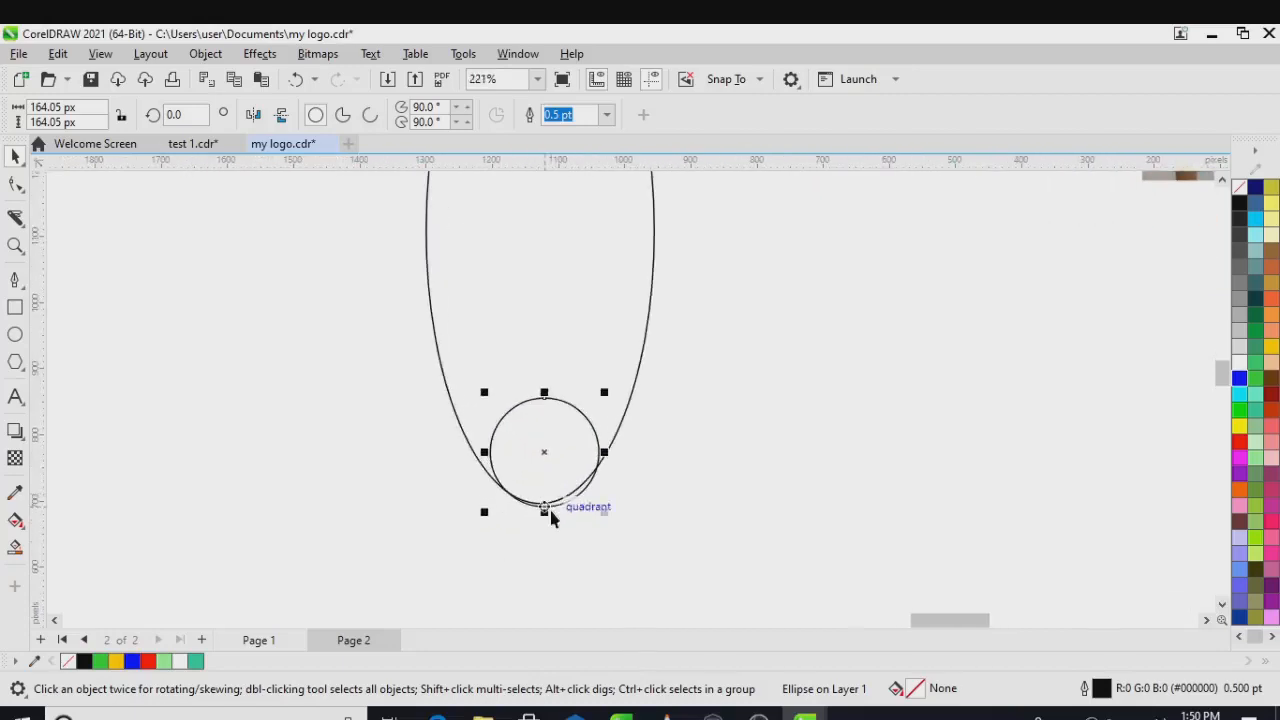
click(558, 503)
drag(560, 505, 548, 502)
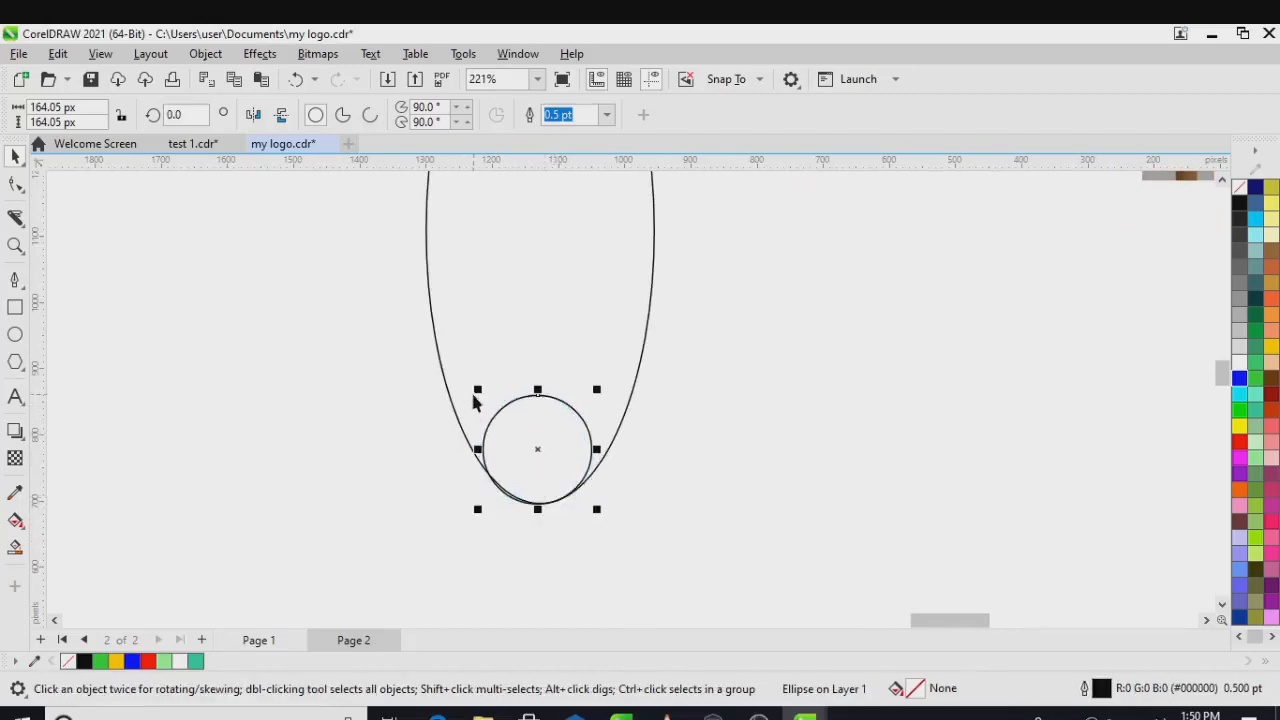
drag(479, 392, 489, 401)
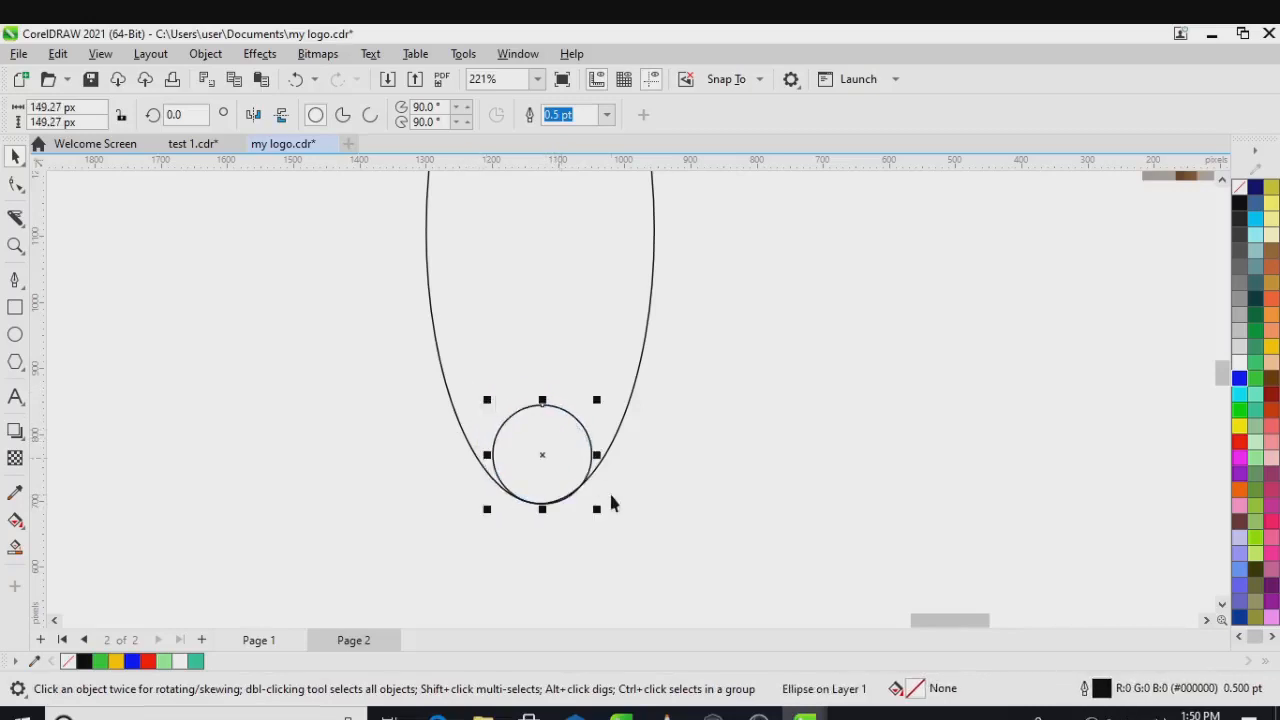
Try rotating the ellipse to about 344° around its own center, and undo the rotation.
scroll(597, 548, down, 3)
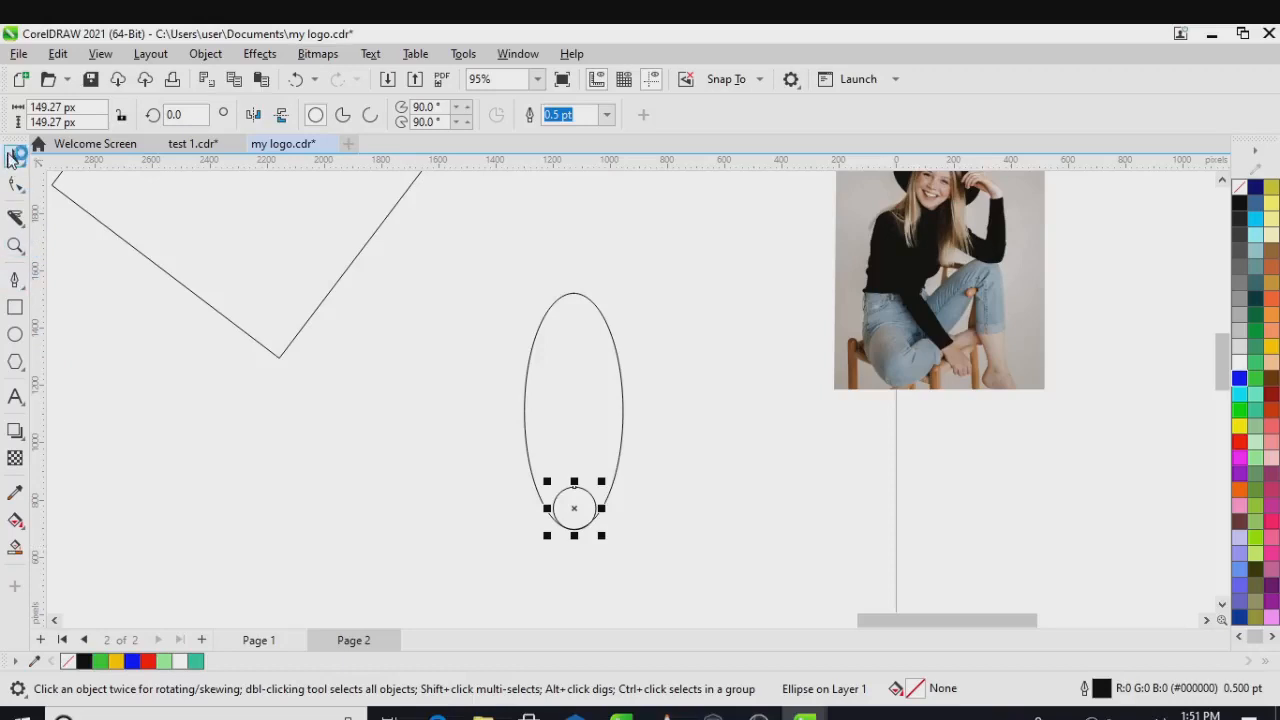
scroll(576, 368, down, 3)
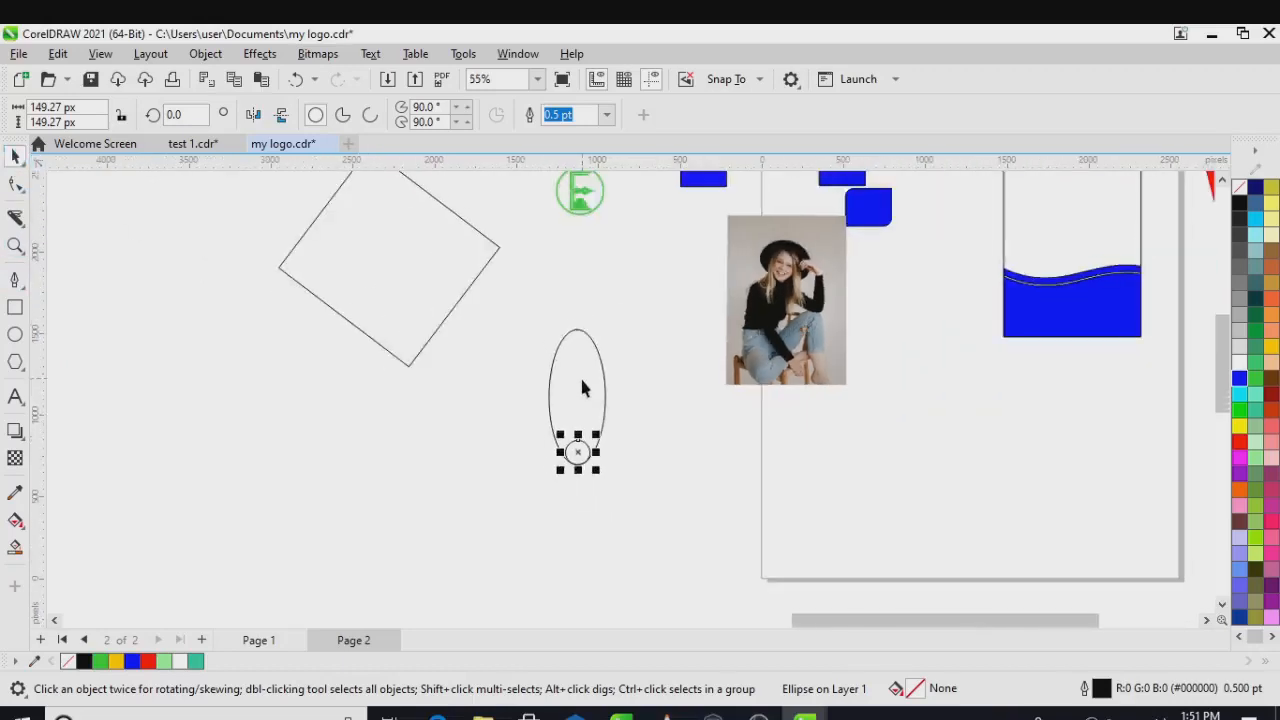
scroll(588, 407, up, 1)
click(591, 392)
scroll(600, 365, up, 1)
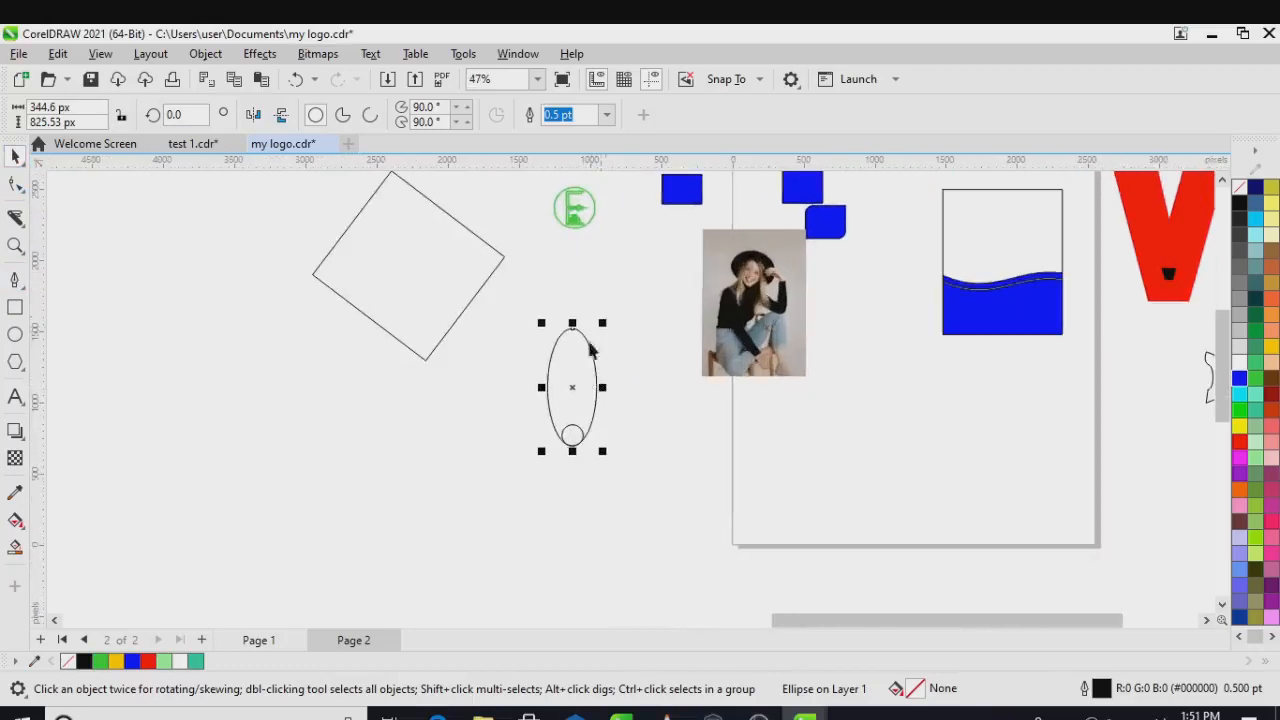
click(563, 390)
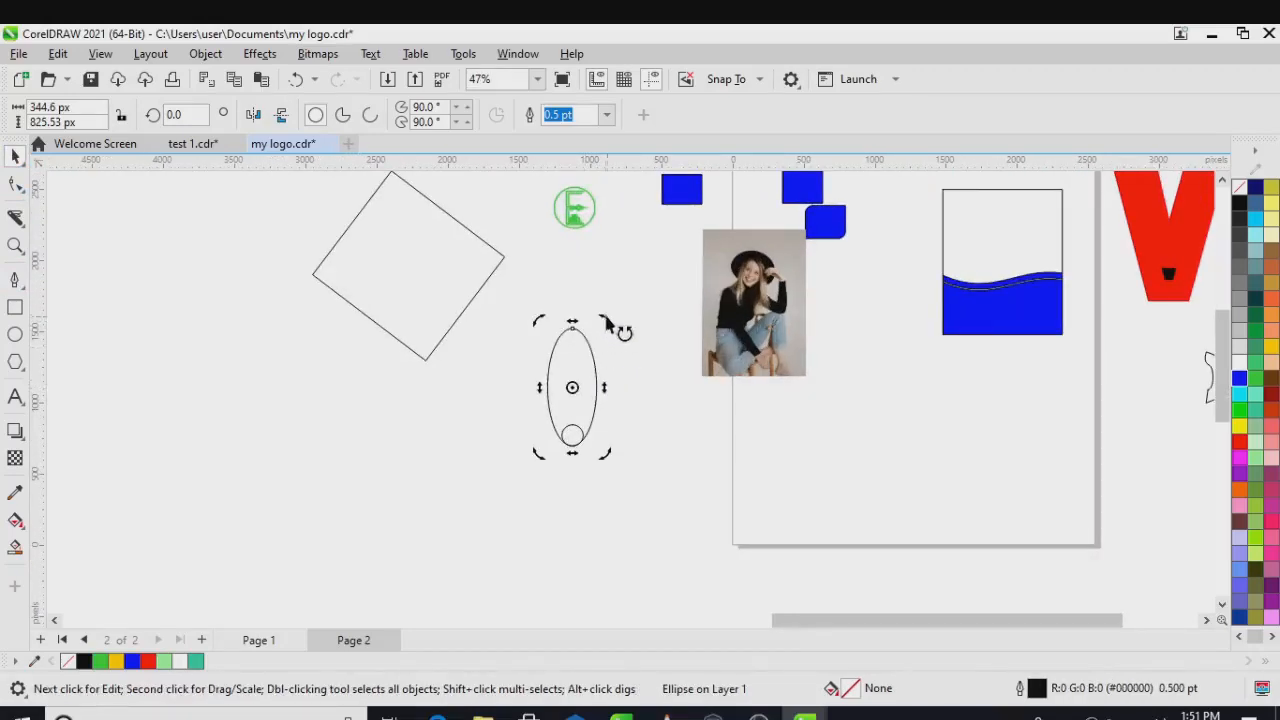
drag(605, 321, 624, 337)
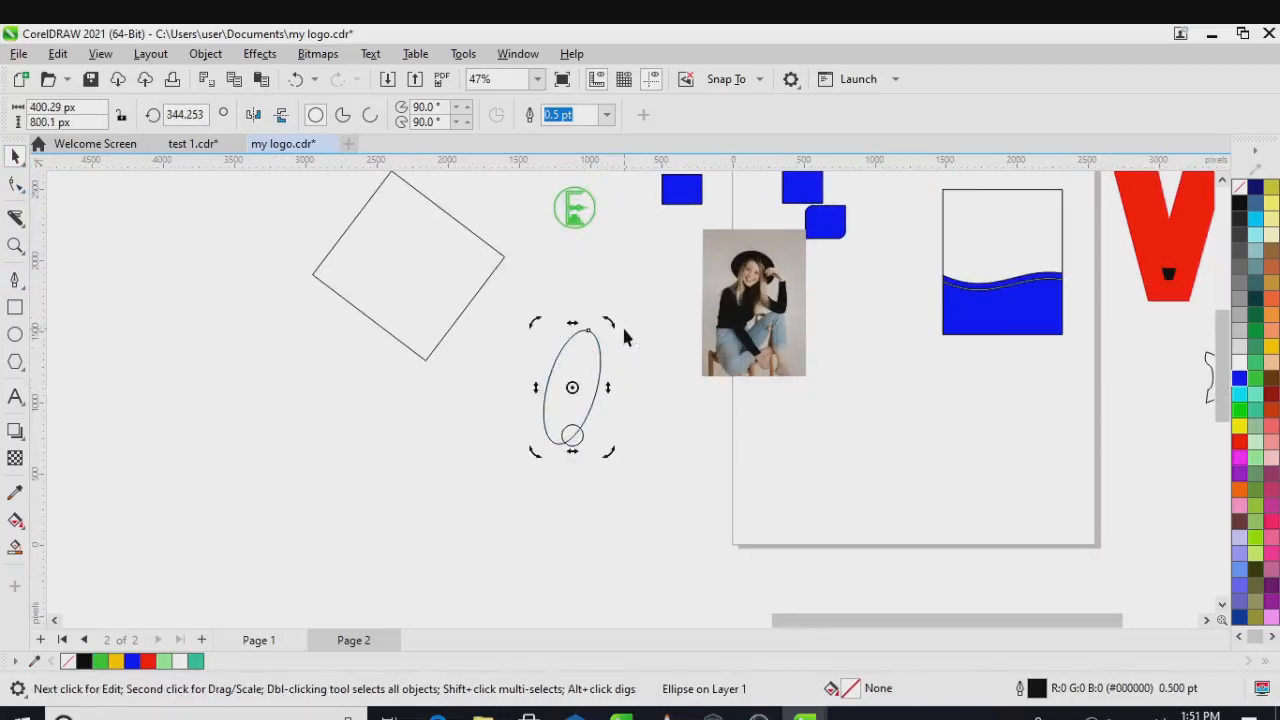
key(ctrl+z)
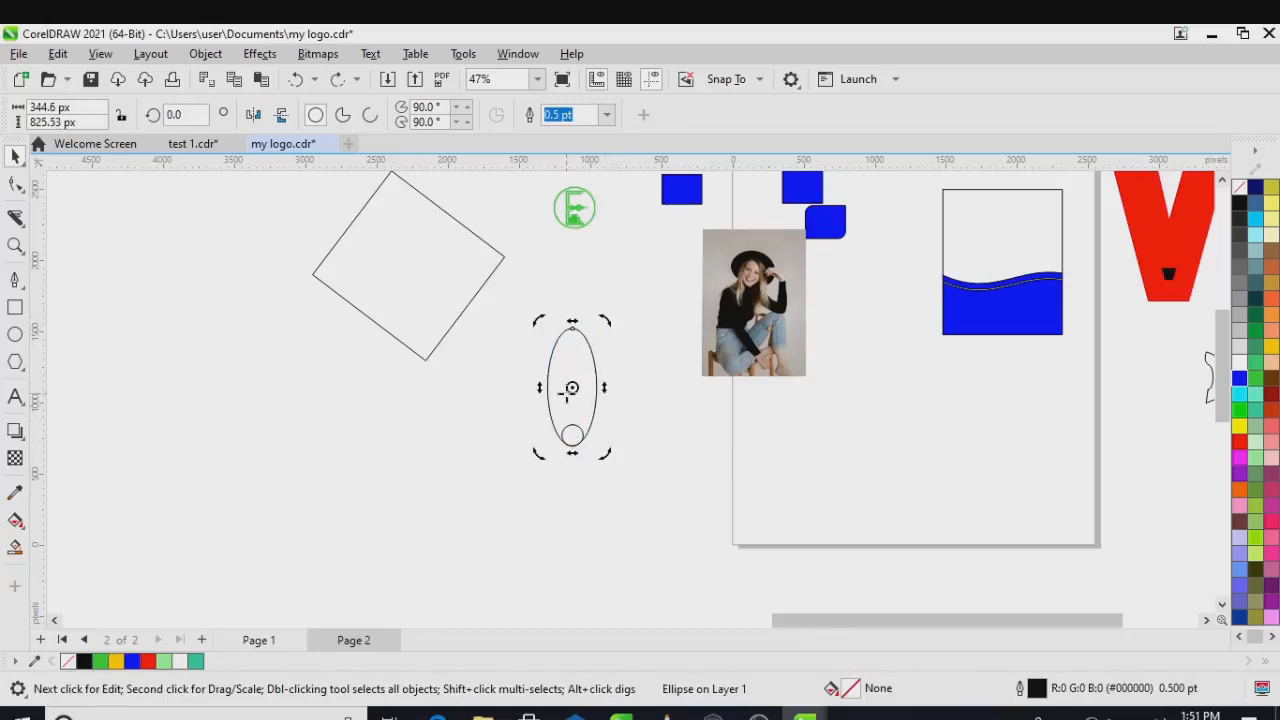
Move the ellipse's rotation center onto the center of the small circle.
click(567, 392)
scroll(574, 390, up, 1)
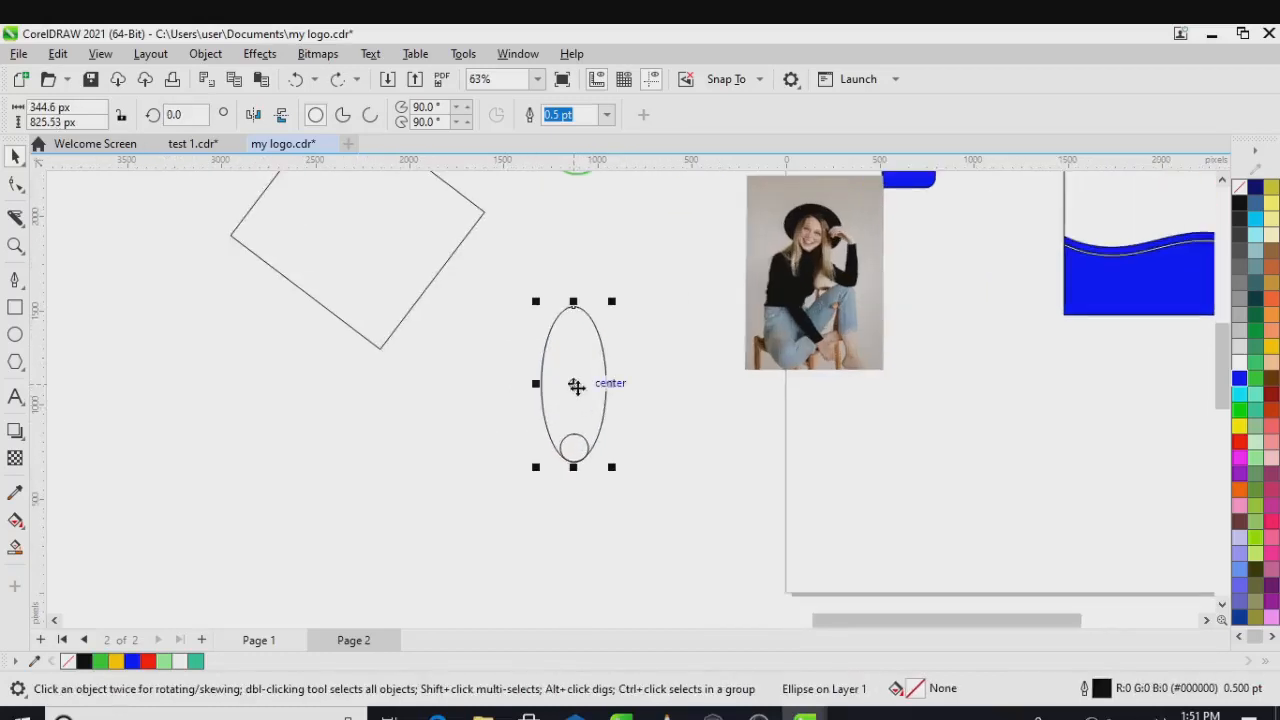
click(576, 386)
drag(574, 385, 574, 448)
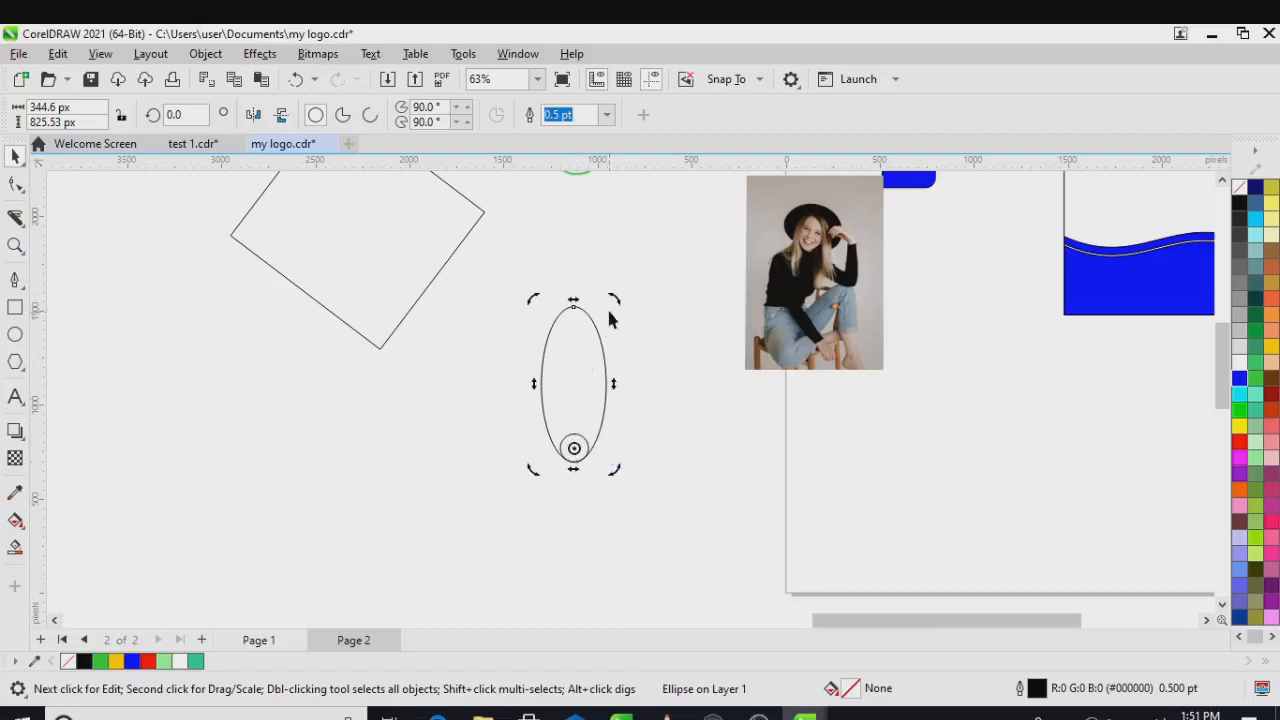
Rotate two copies of the ellipse clockwise around the small circle's center, the second one to about 304°.
drag(618, 302, 660, 362)
drag(658, 316, 712, 375)
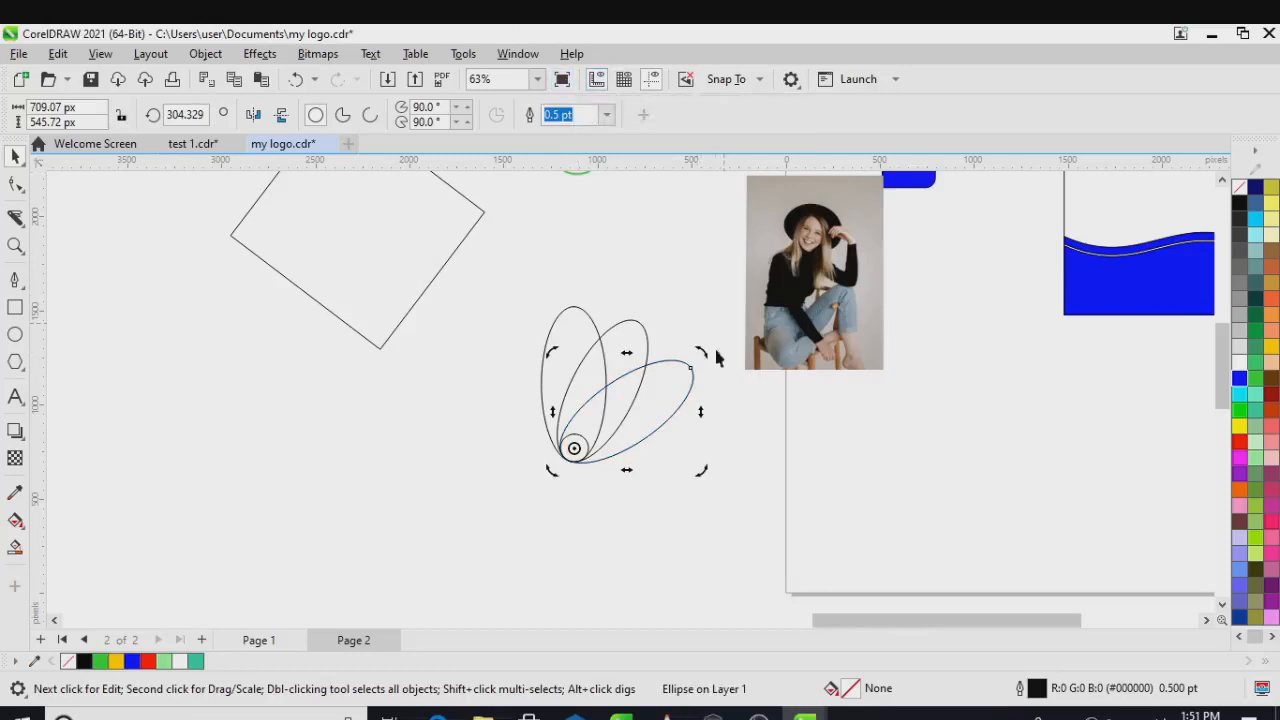
Rotate another copy of the ellipse around the small circle's center to about 283°.
drag(710, 362, 727, 413)
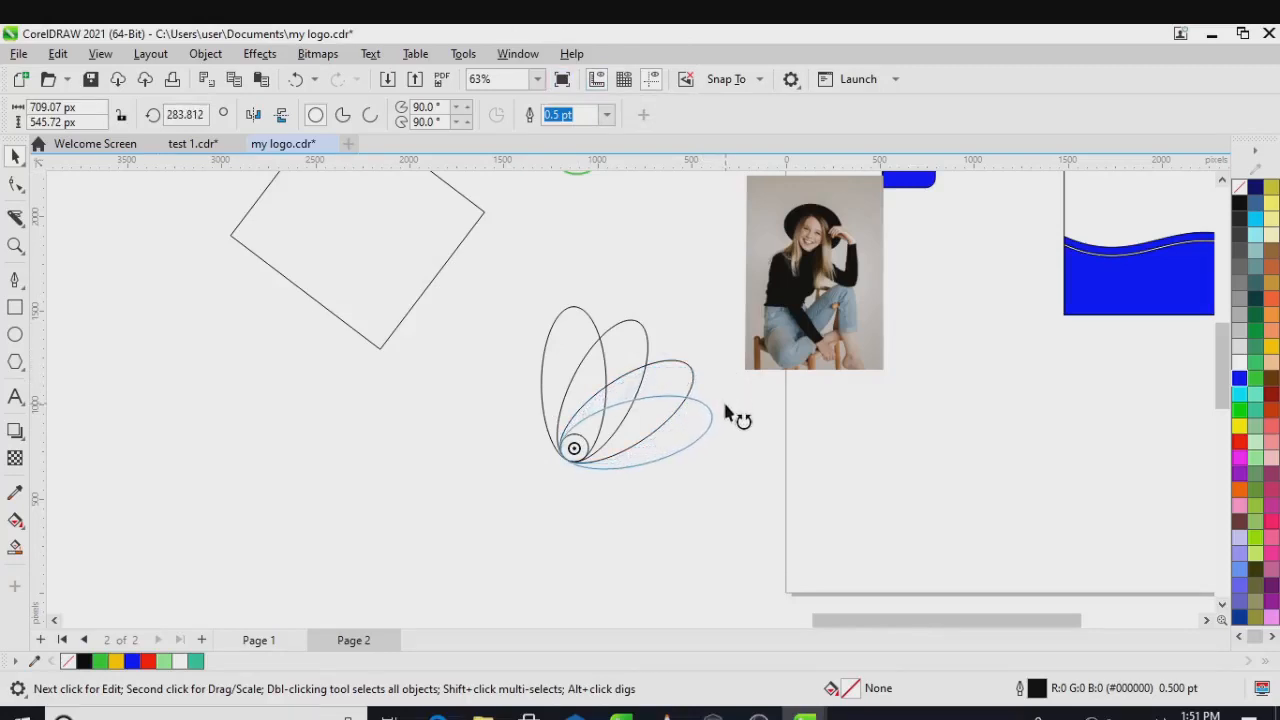
drag(727, 413, 727, 414)
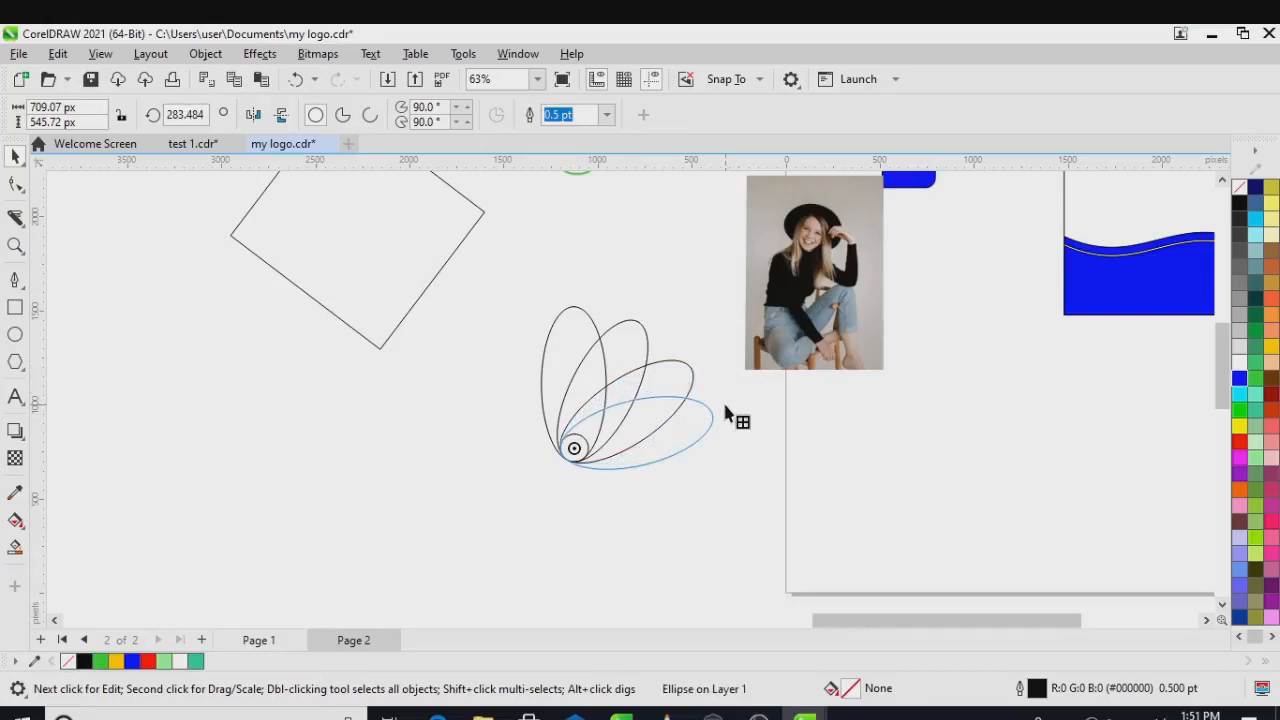
click(727, 413)
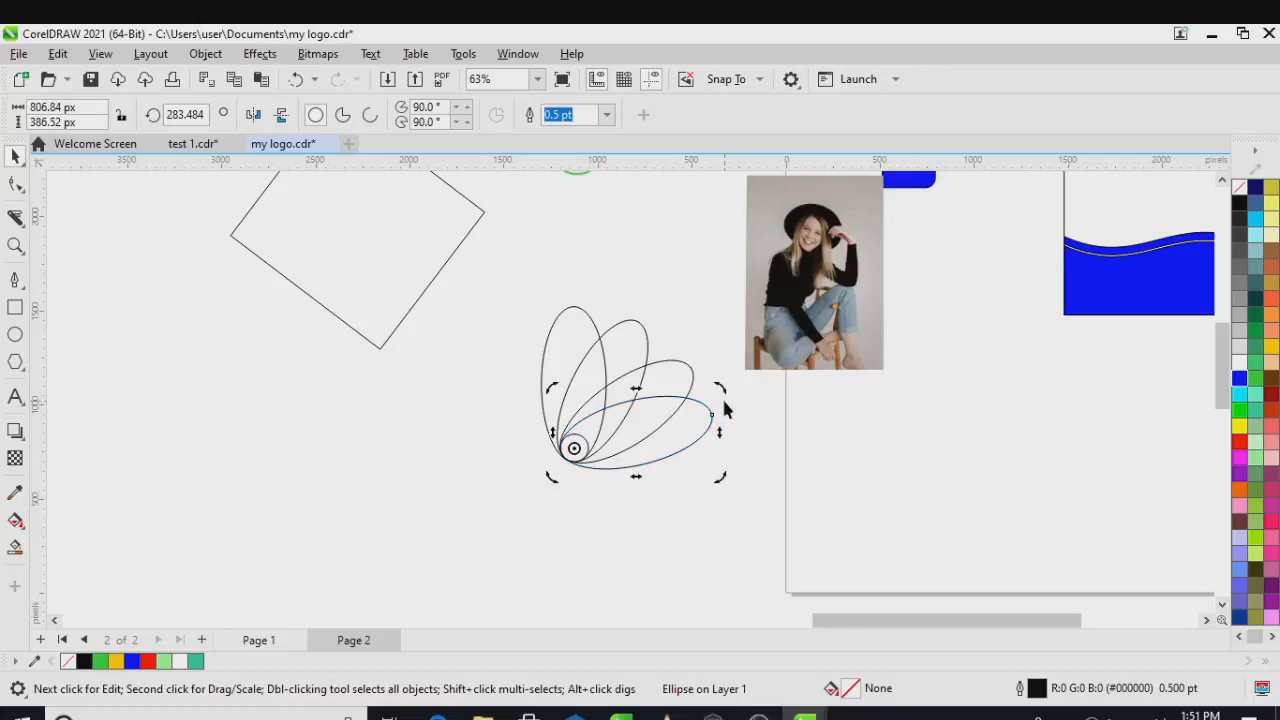
Try placing a copy of the tilted rectangle lower down, and undo it together with the last rotated ellipse copy.
click(418, 301)
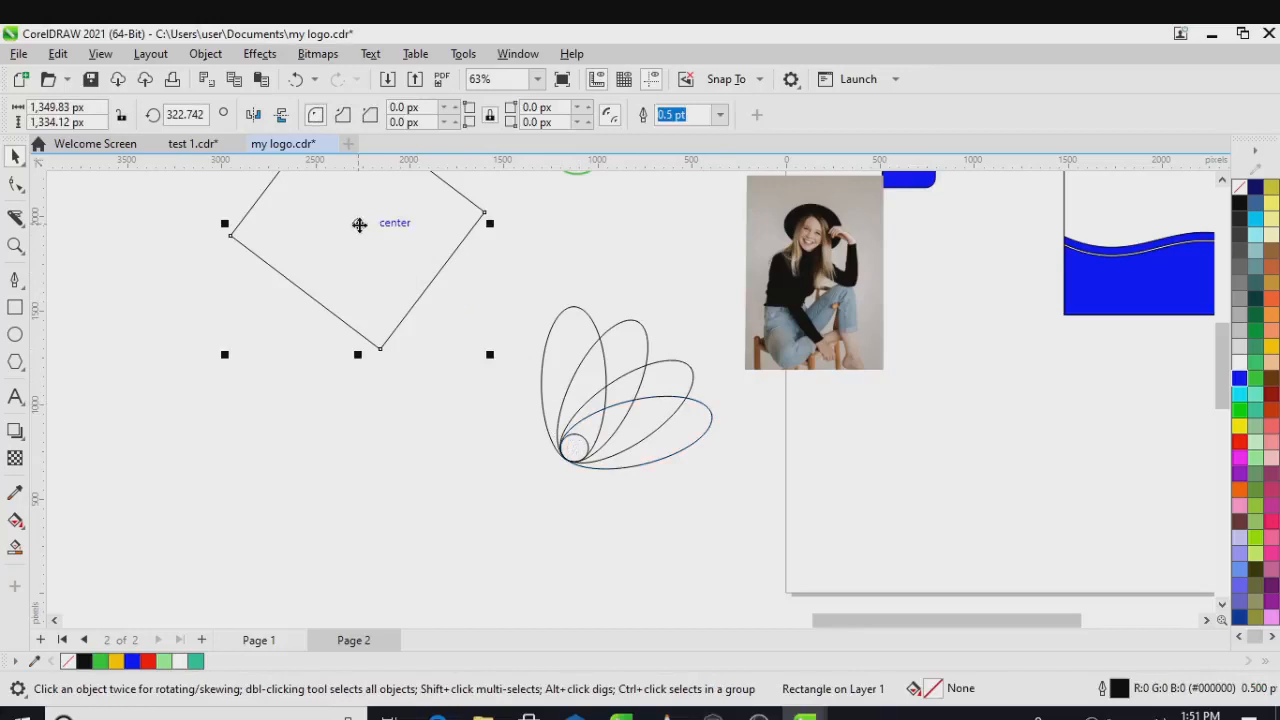
drag(359, 224, 340, 375)
key(ctrl+z)
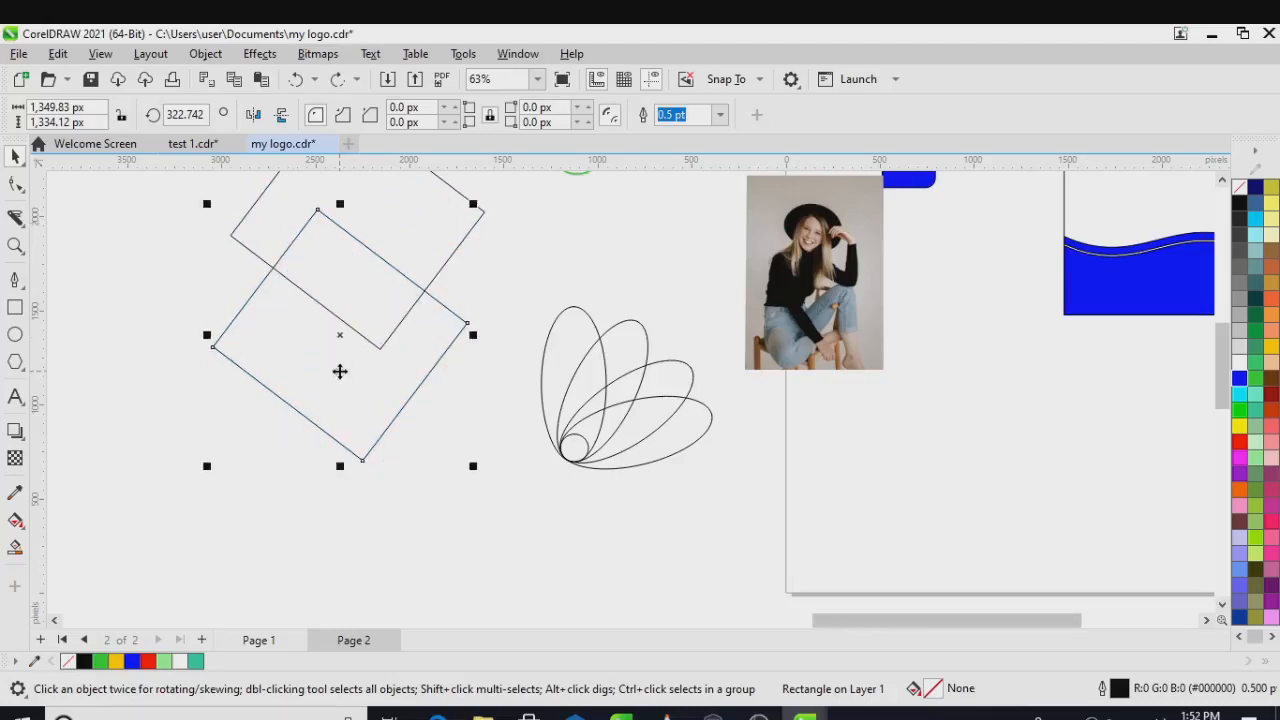
key(ctrl+z)
key(ctrl+z)
scroll(342, 366, down, 2)
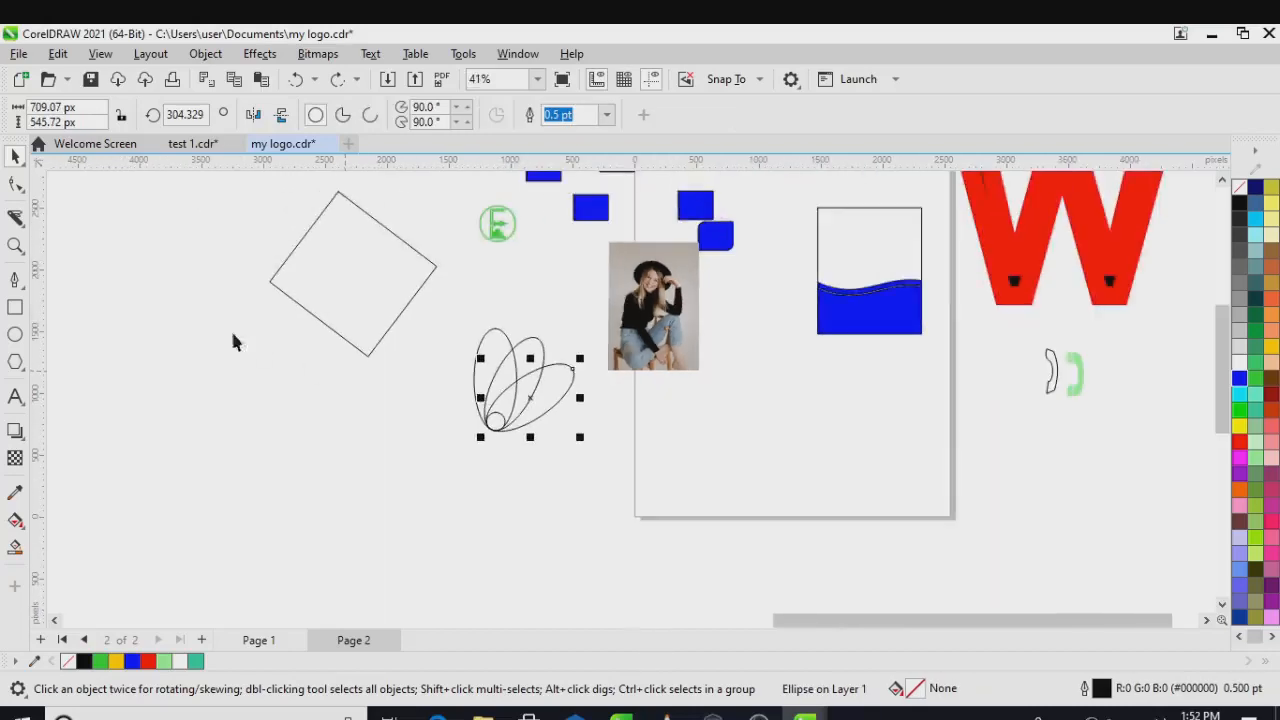
Draw a nearly circular ellipse about 1,091 px wide and 1,159 px high below the tilted rectangle.
click(25, 374)
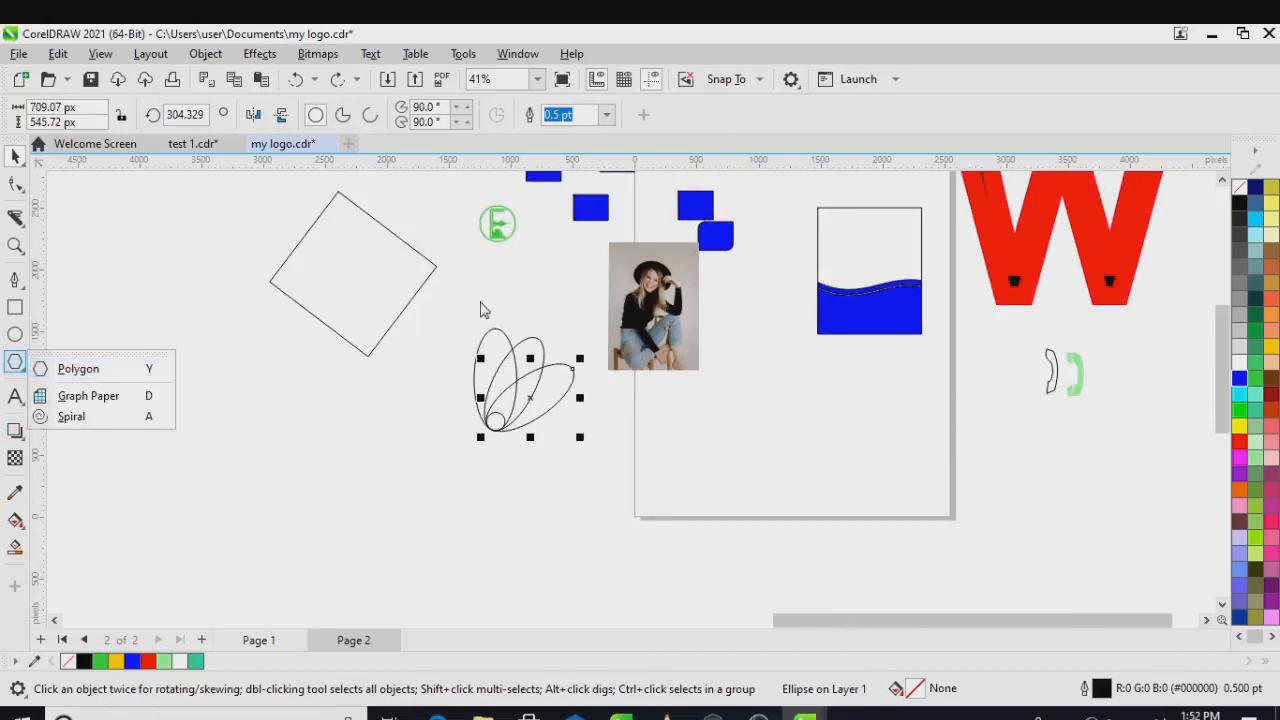
click(397, 379)
click(15, 334)
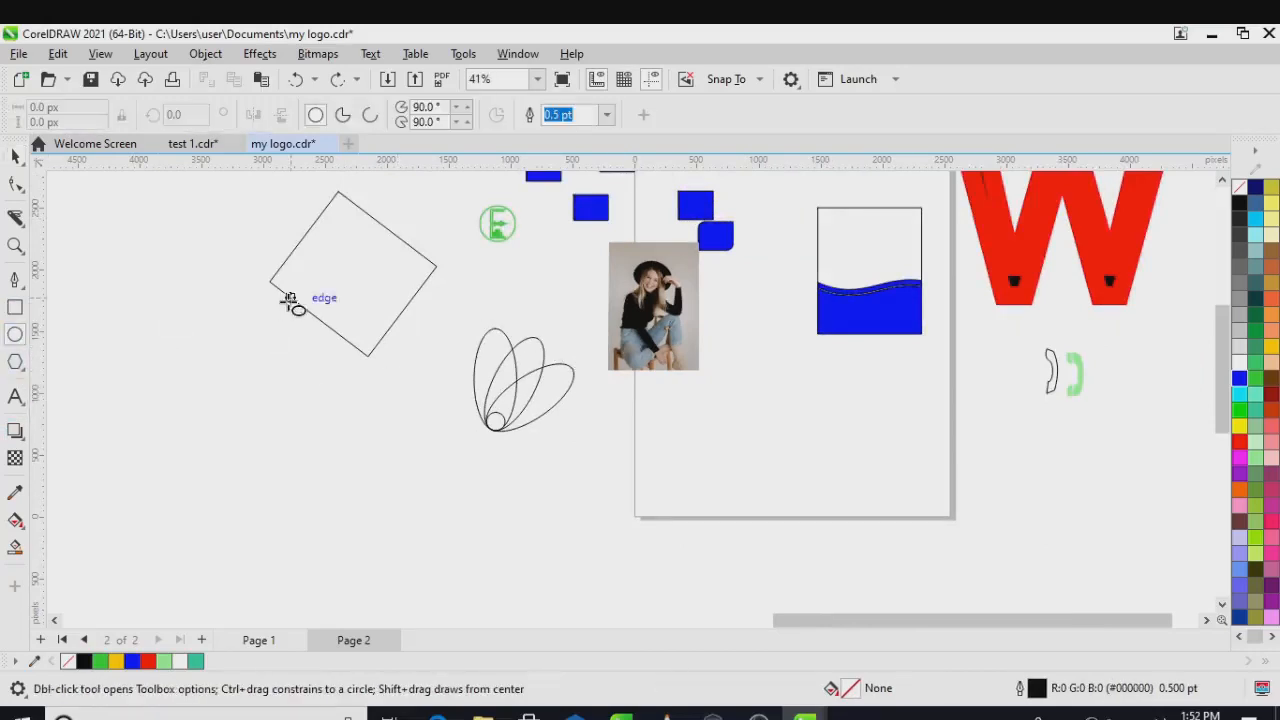
drag(208, 342, 354, 496)
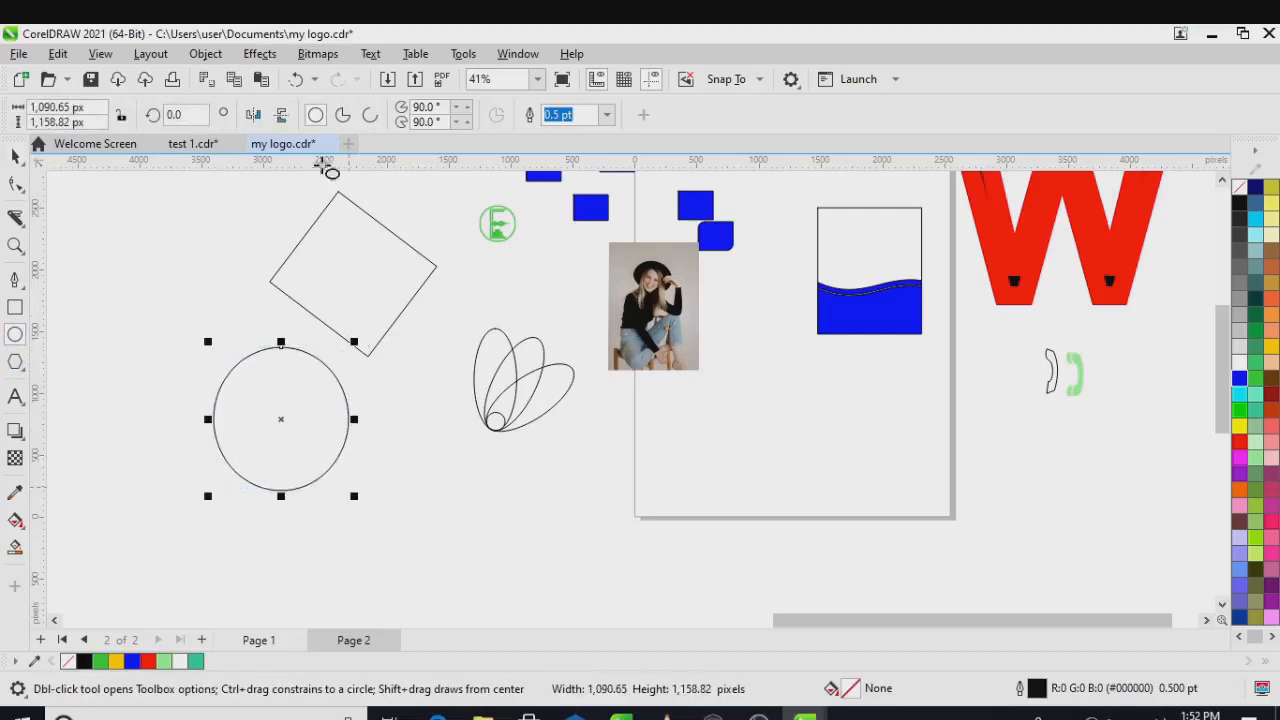
Turn the new ellipse into an arc and raise its starting angle to 57°.
click(376, 118)
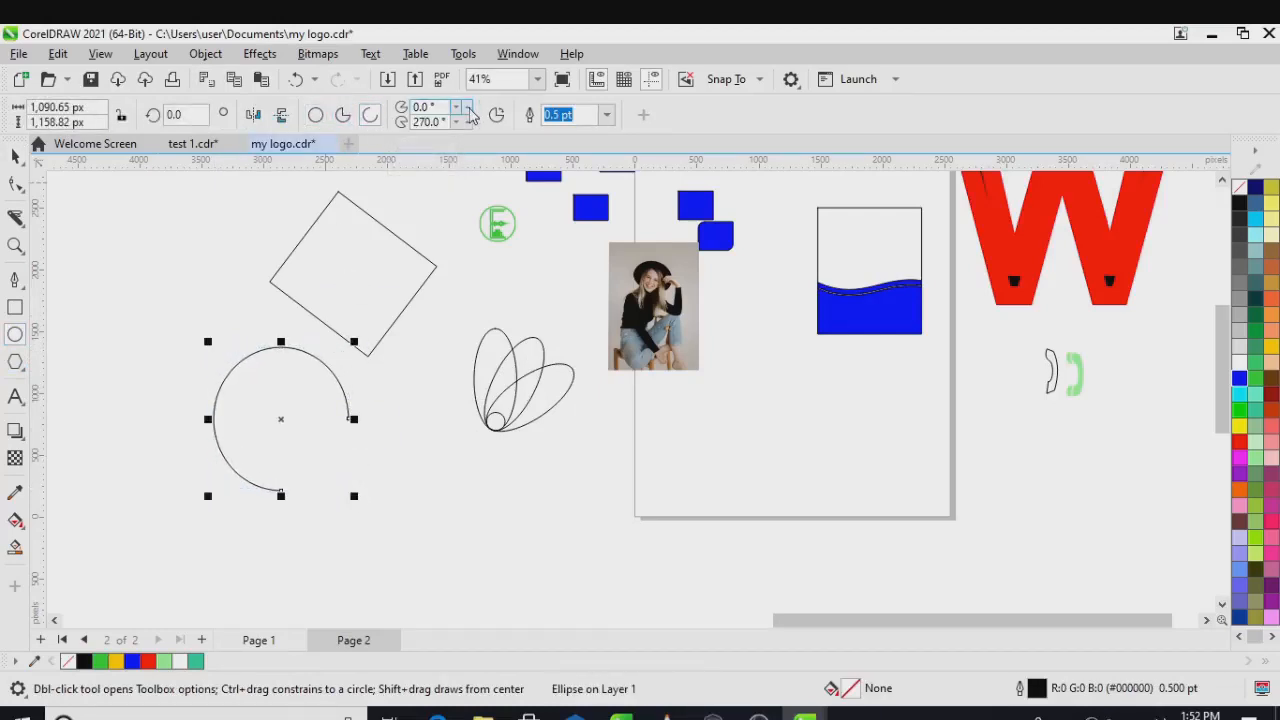
click(470, 114)
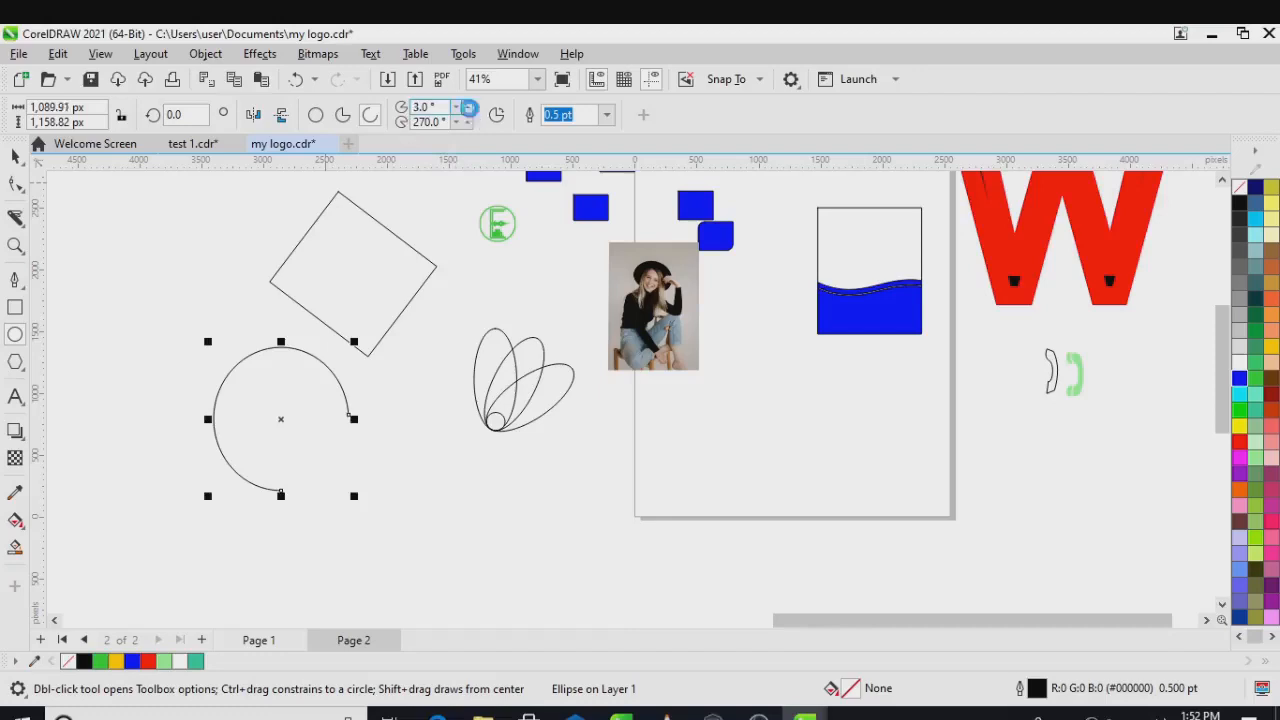
click(471, 109)
click(470, 109)
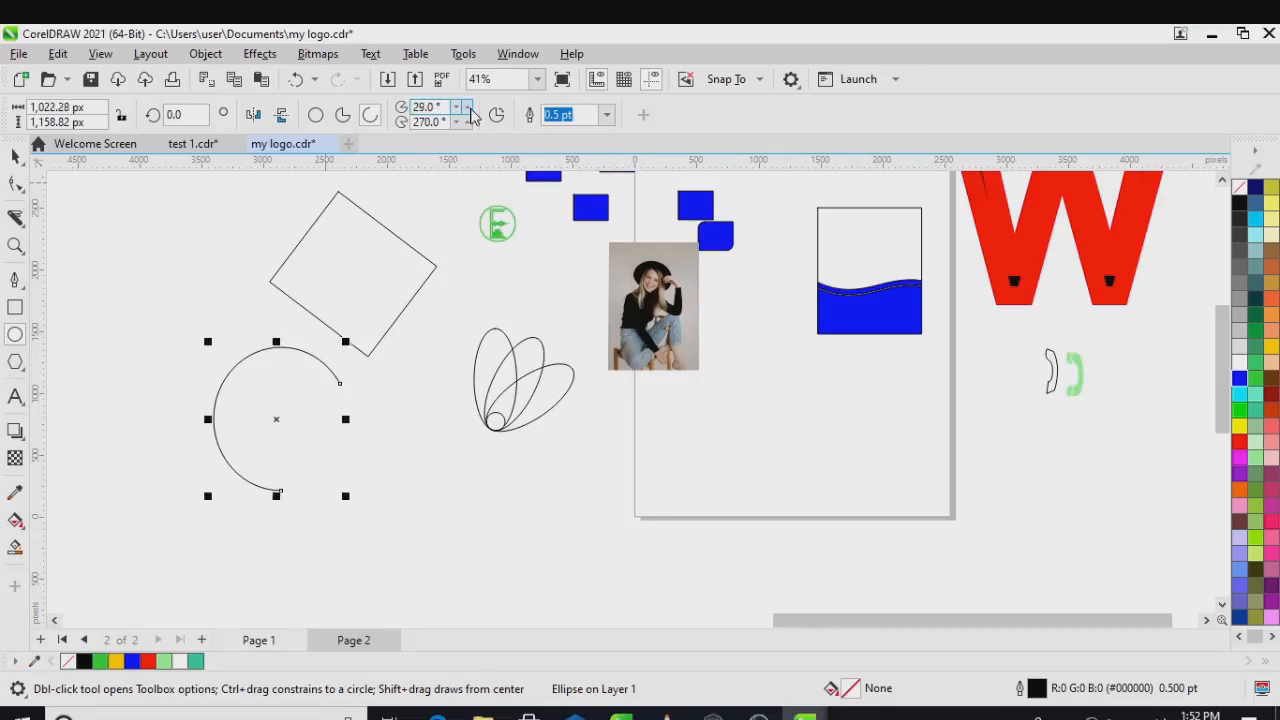
click(470, 109)
click(470, 109)
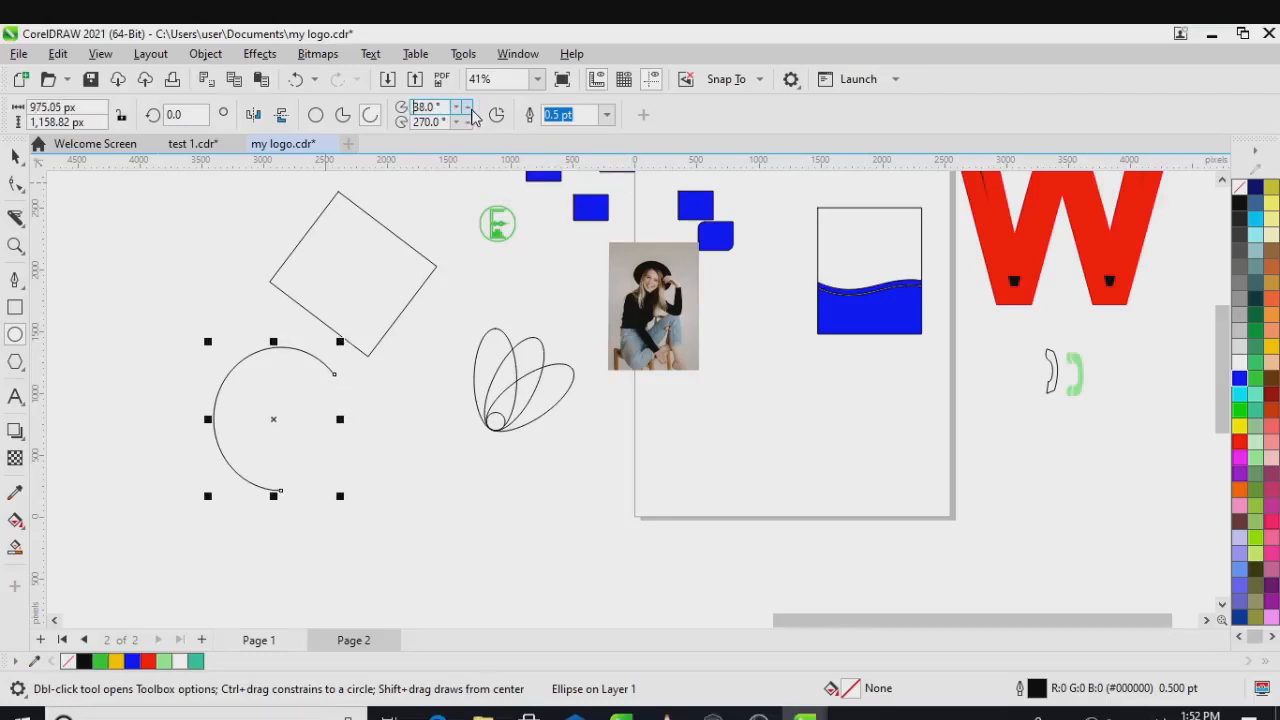
click(468, 107)
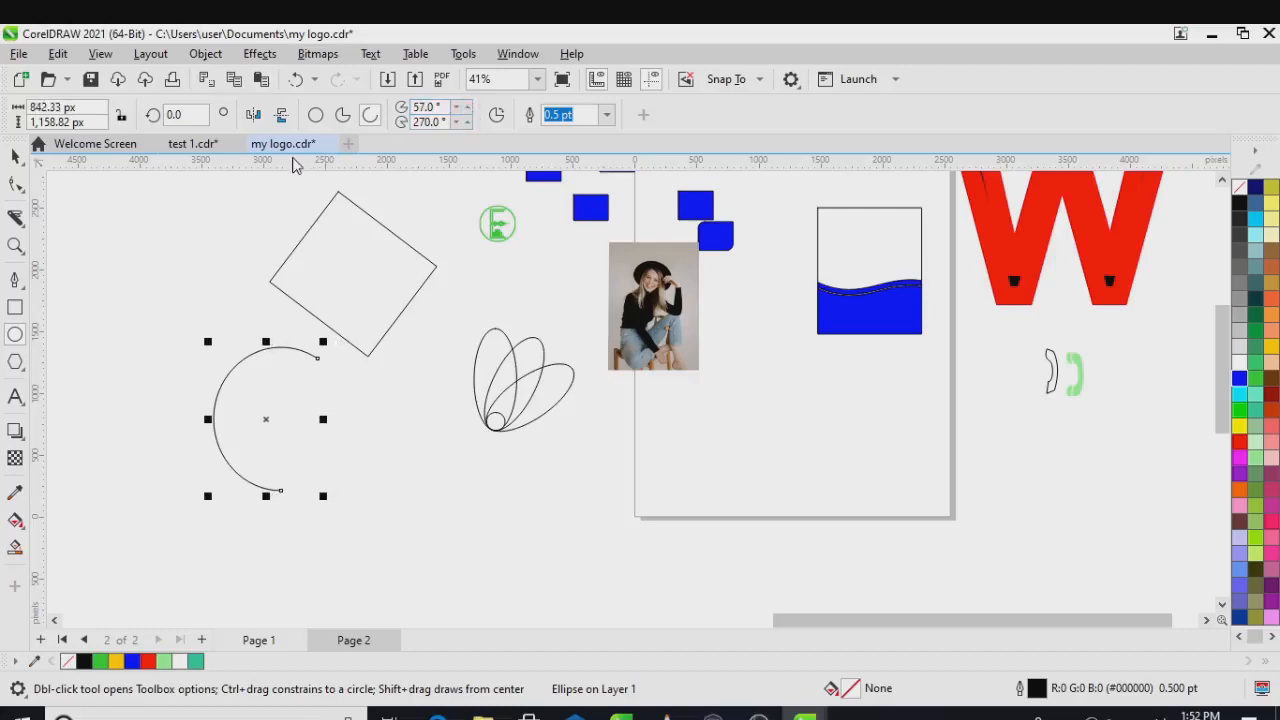
Turn the arc into a pie with a starting angle of 90°, and restore it to a full ellipse.
click(341, 115)
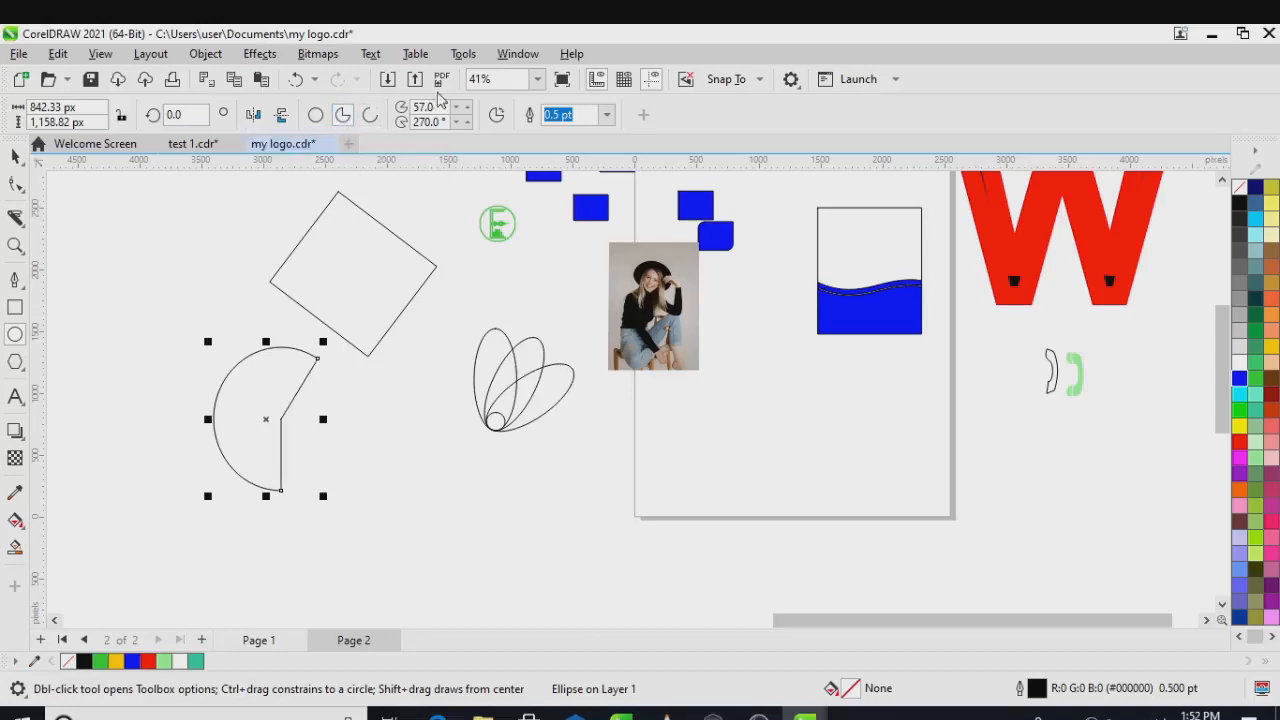
drag(466, 113, 468, 114)
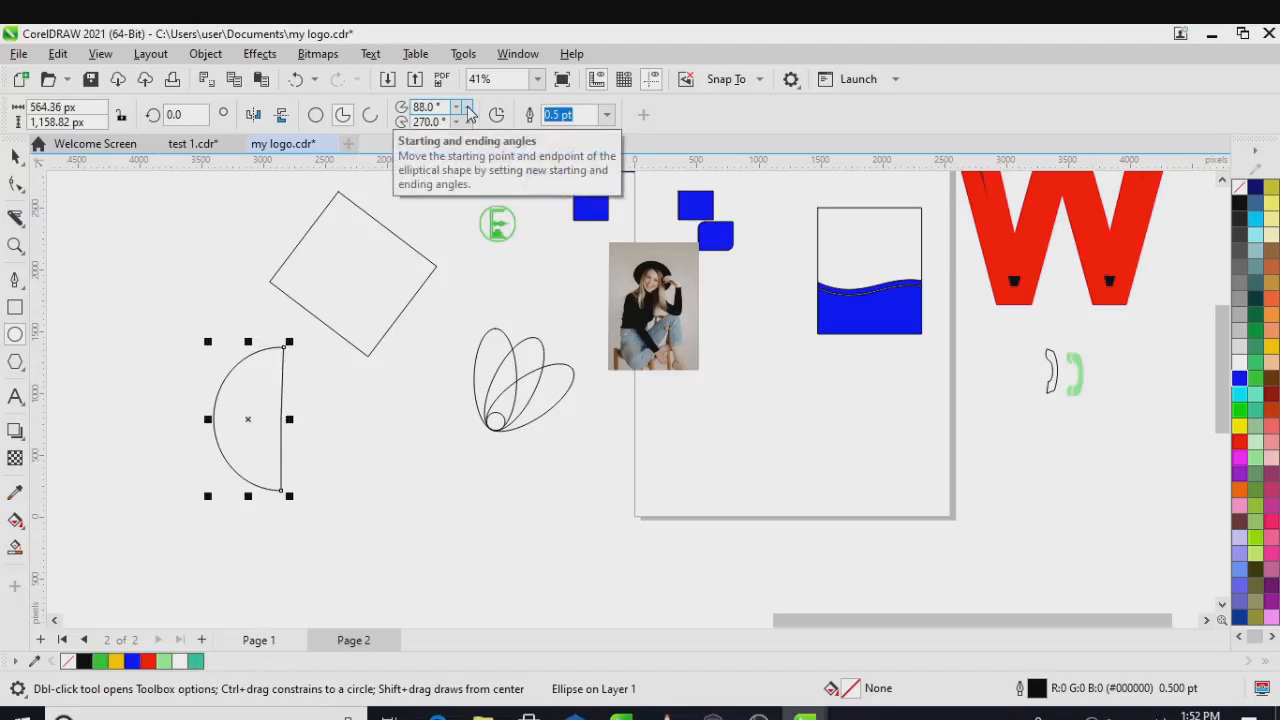
click(468, 113)
click(468, 113)
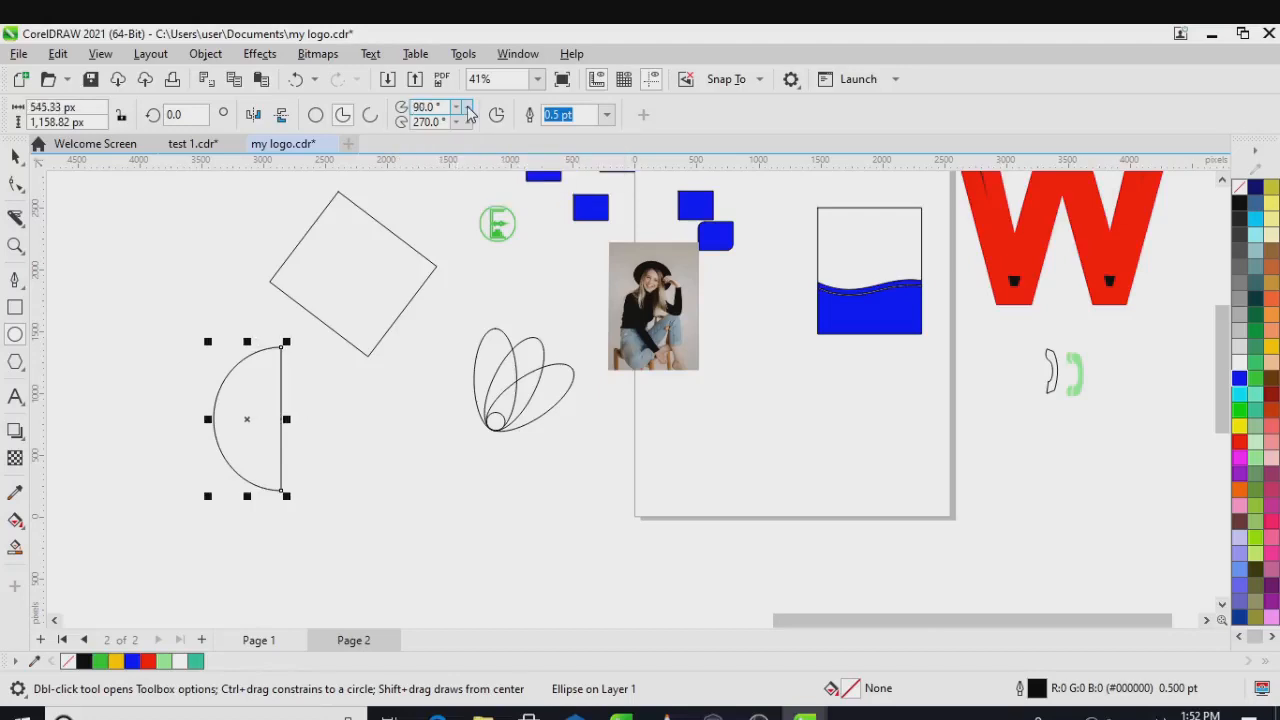
click(316, 116)
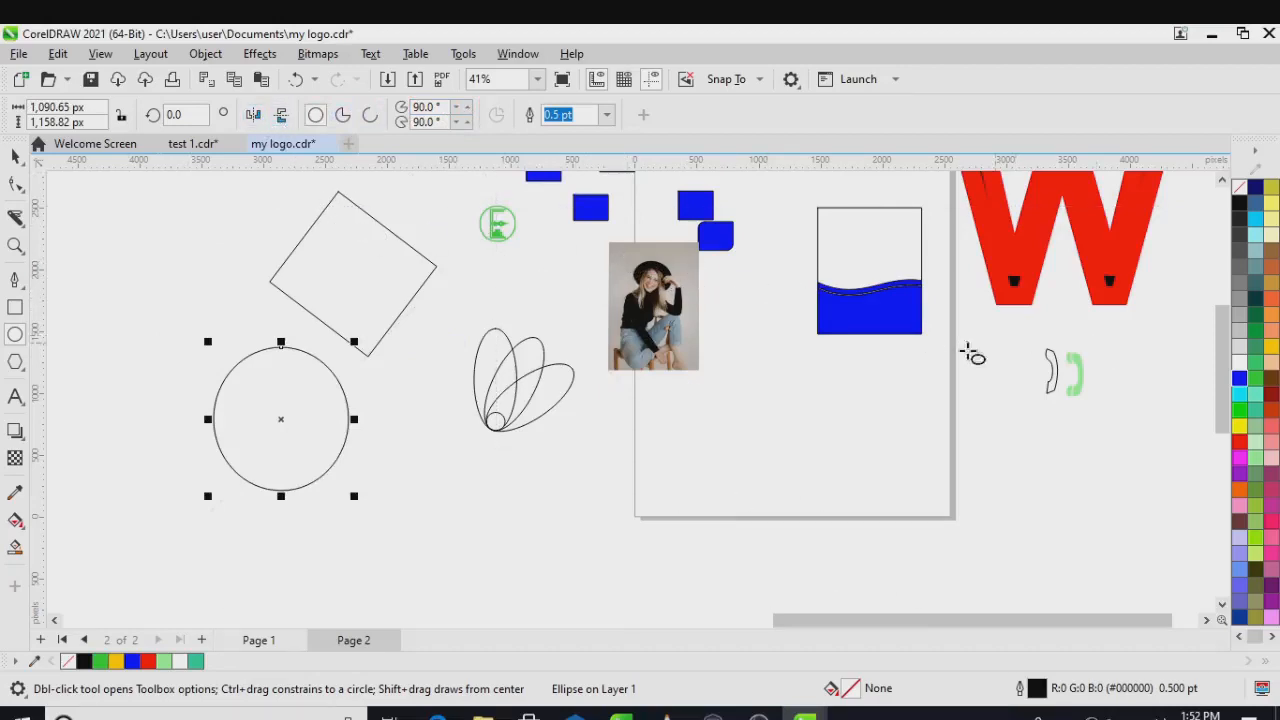
Mirror the black phone handset outline repeatedly, horizontally and vertically, ending in its original orientation.
click(16, 156)
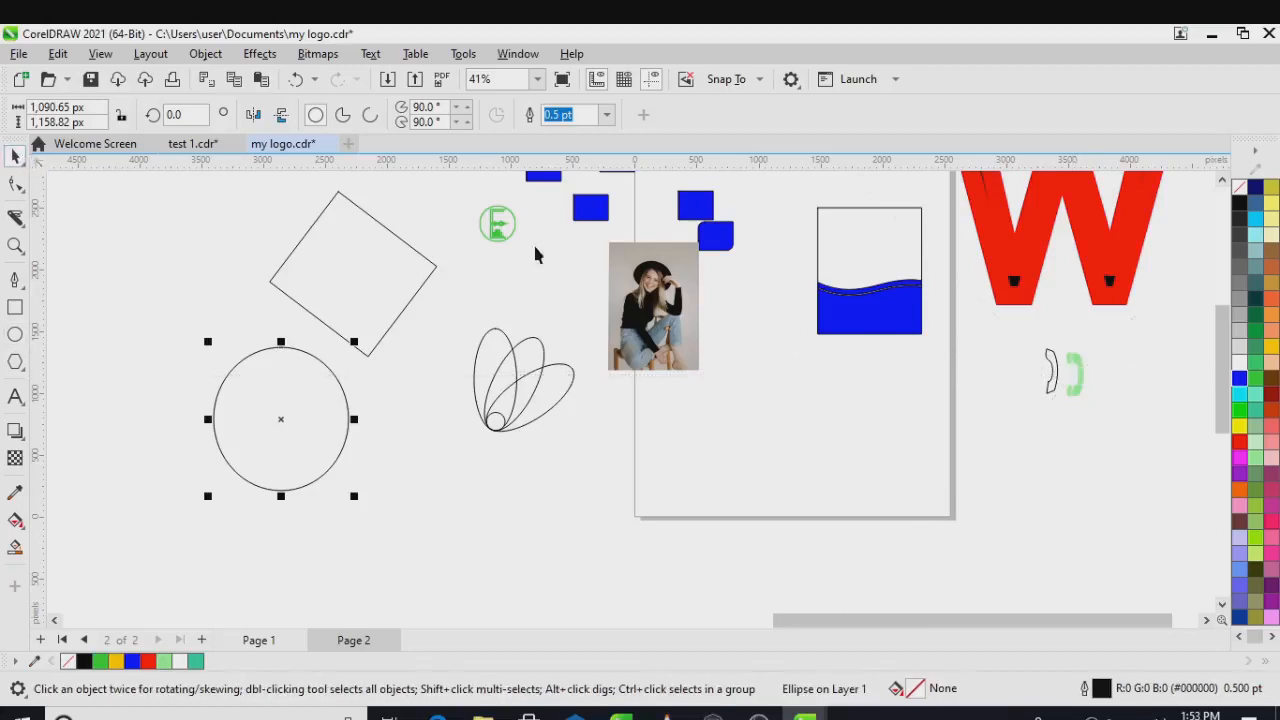
click(1035, 372)
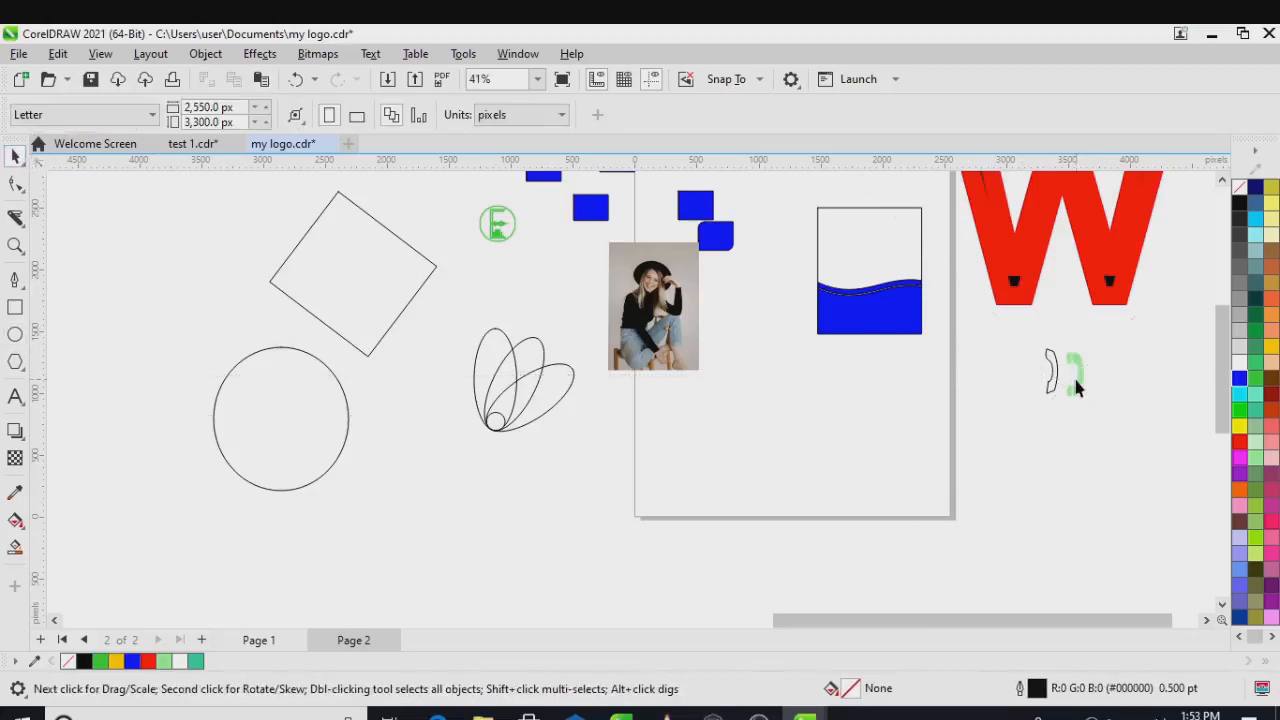
click(1078, 390)
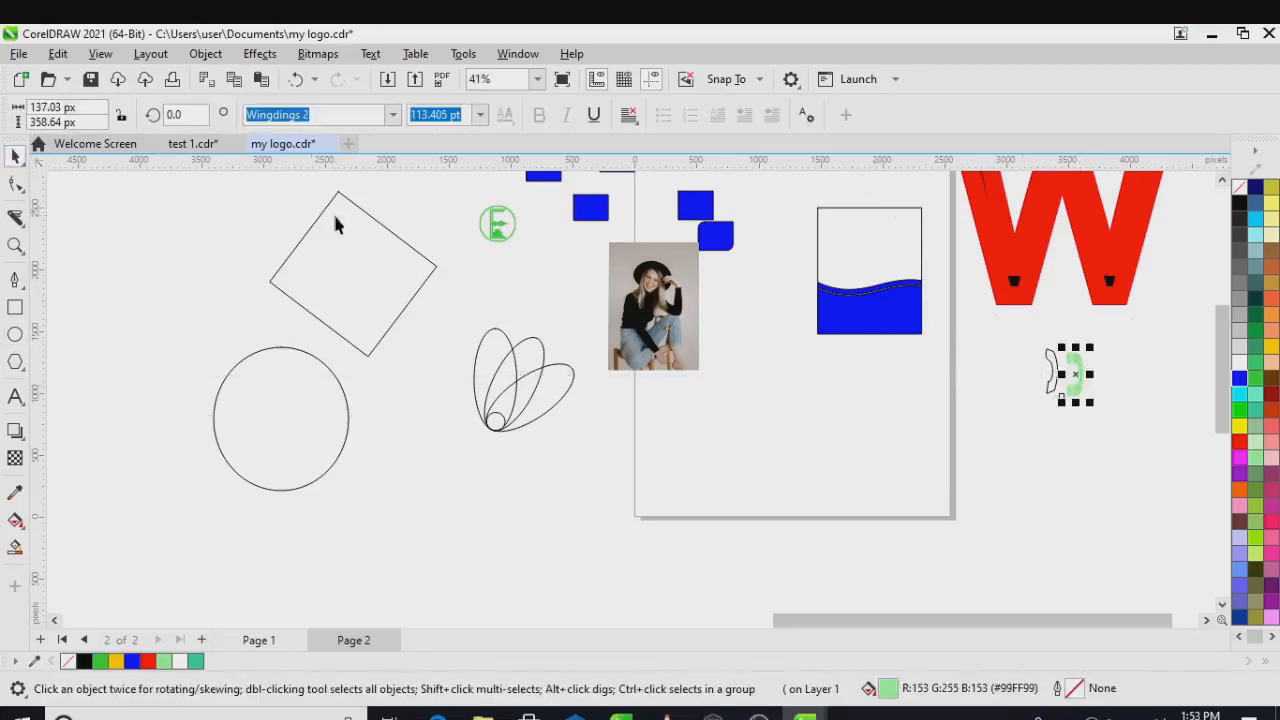
click(1048, 386)
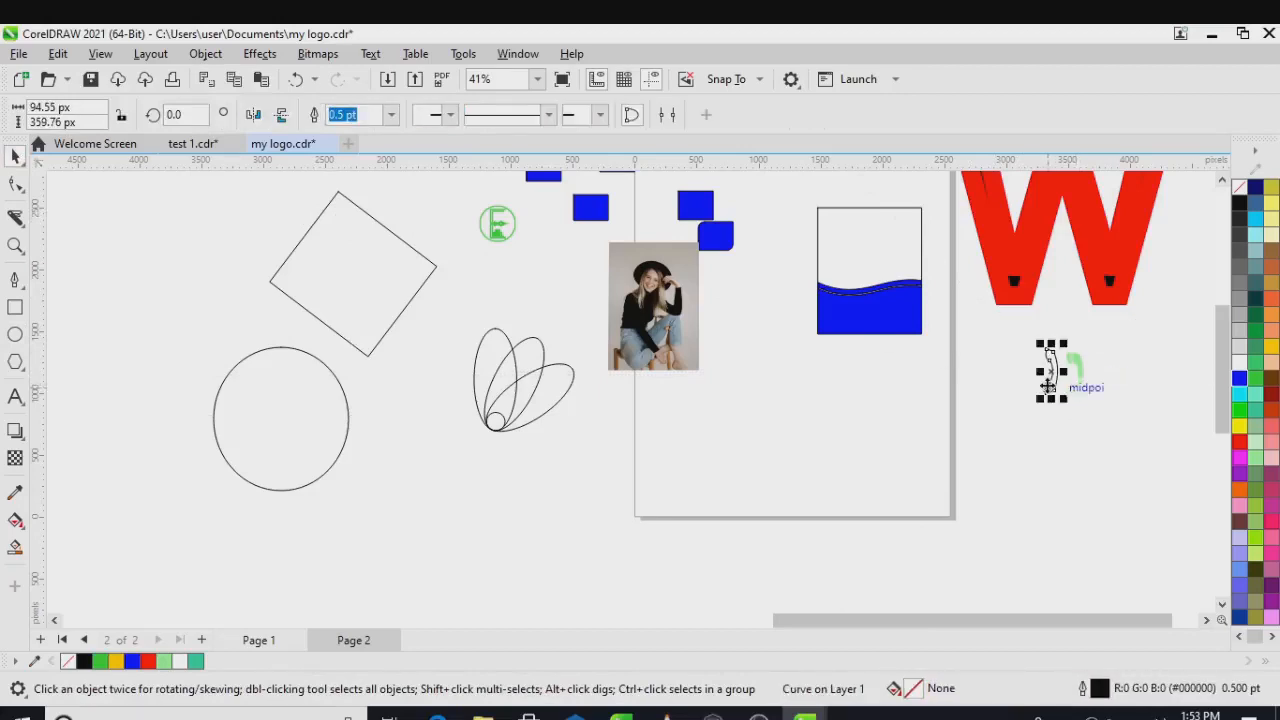
click(254, 116)
scroll(1062, 392, up, 2)
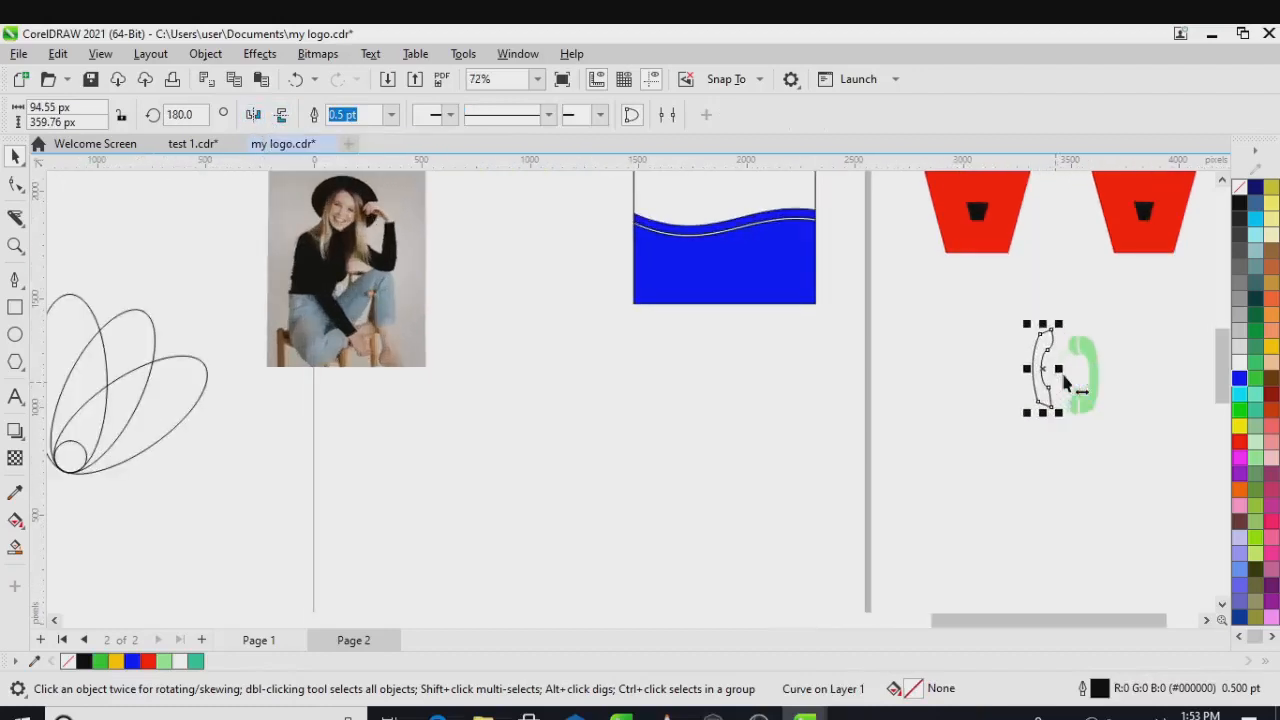
click(254, 116)
click(254, 116)
click(254, 116)
click(283, 116)
click(283, 116)
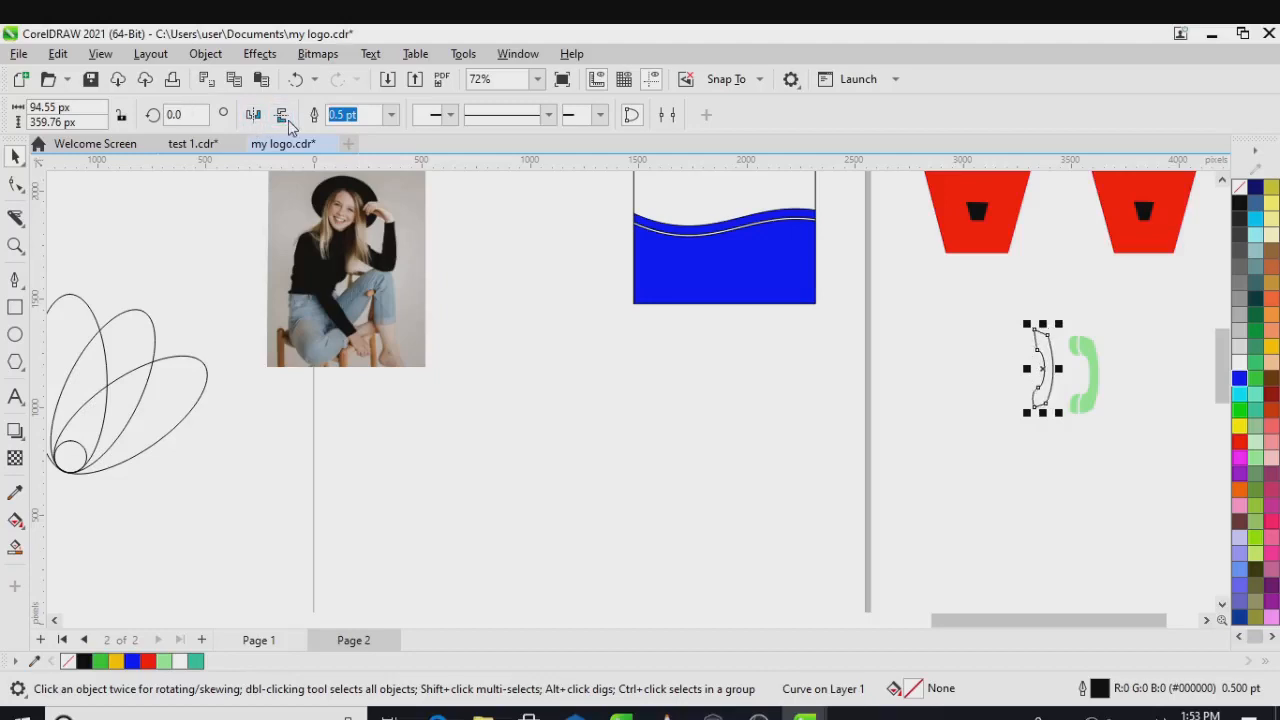
Mirror the photo of the seated woman vertically and horizontally, and return it to its original orientation.
key(Tab)
click(282, 116)
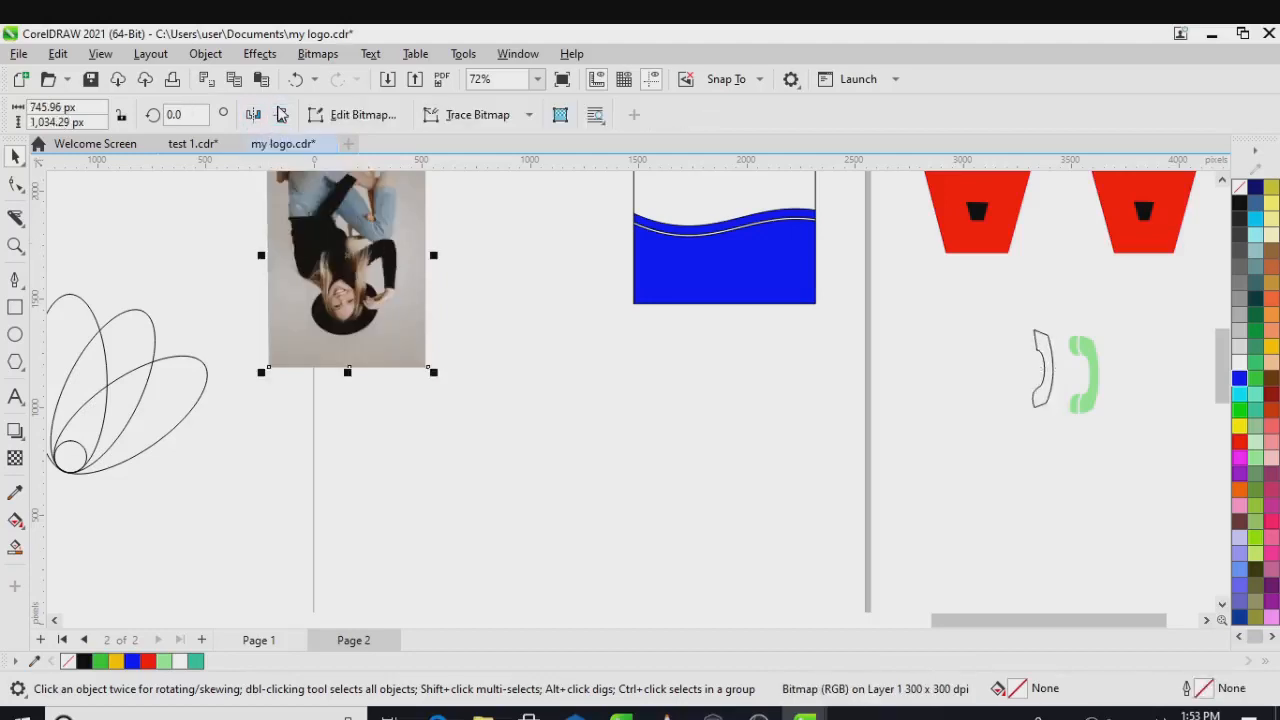
click(282, 116)
click(283, 116)
click(256, 116)
click(275, 119)
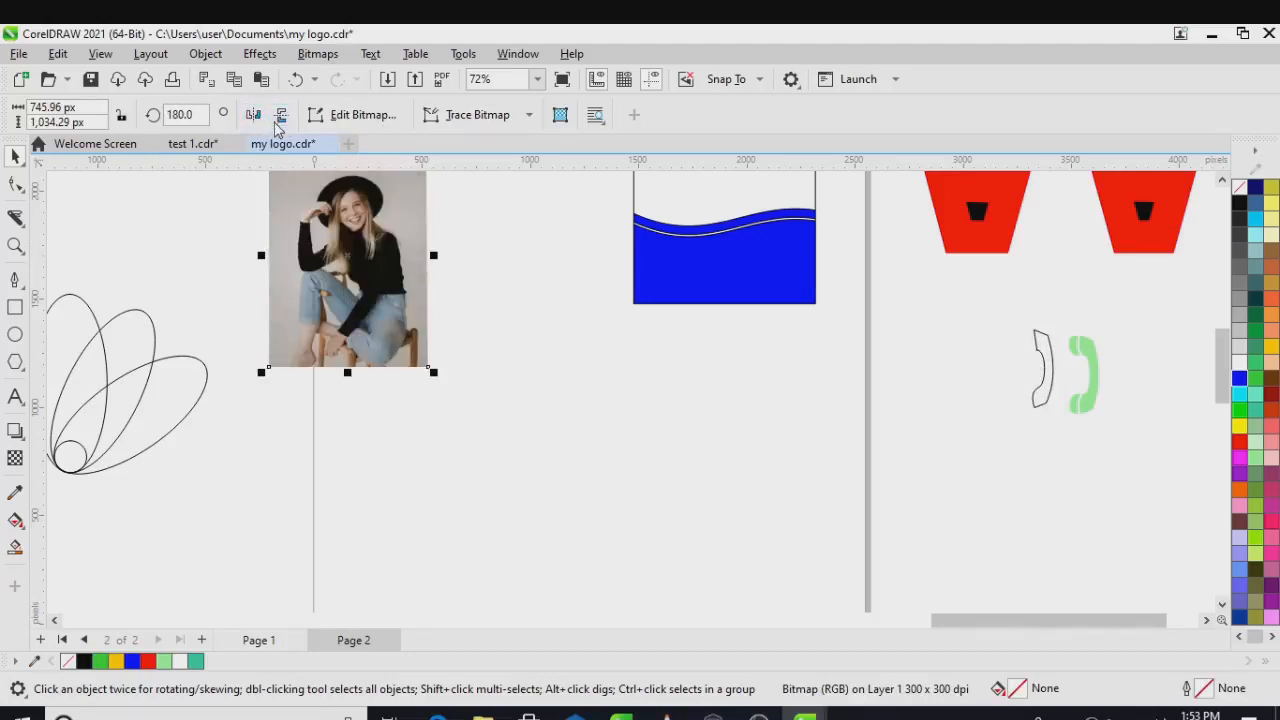
click(256, 119)
Draw a five-sided polygon about 1,527 px wide and 1,595 px high between the large ellipse and the petals.
scroll(298, 175, down, 5)
scroll(250, 203, down, 2)
scroll(78, 203, up, 3)
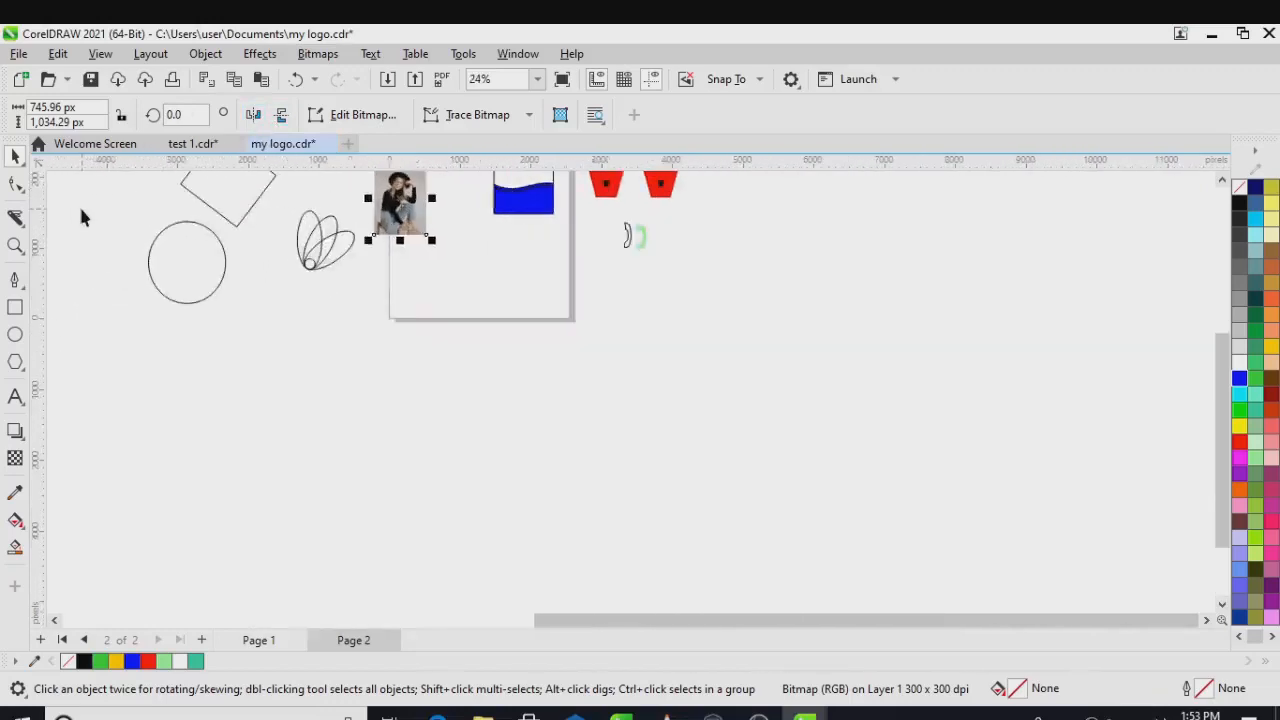
click(18, 309)
click(15, 335)
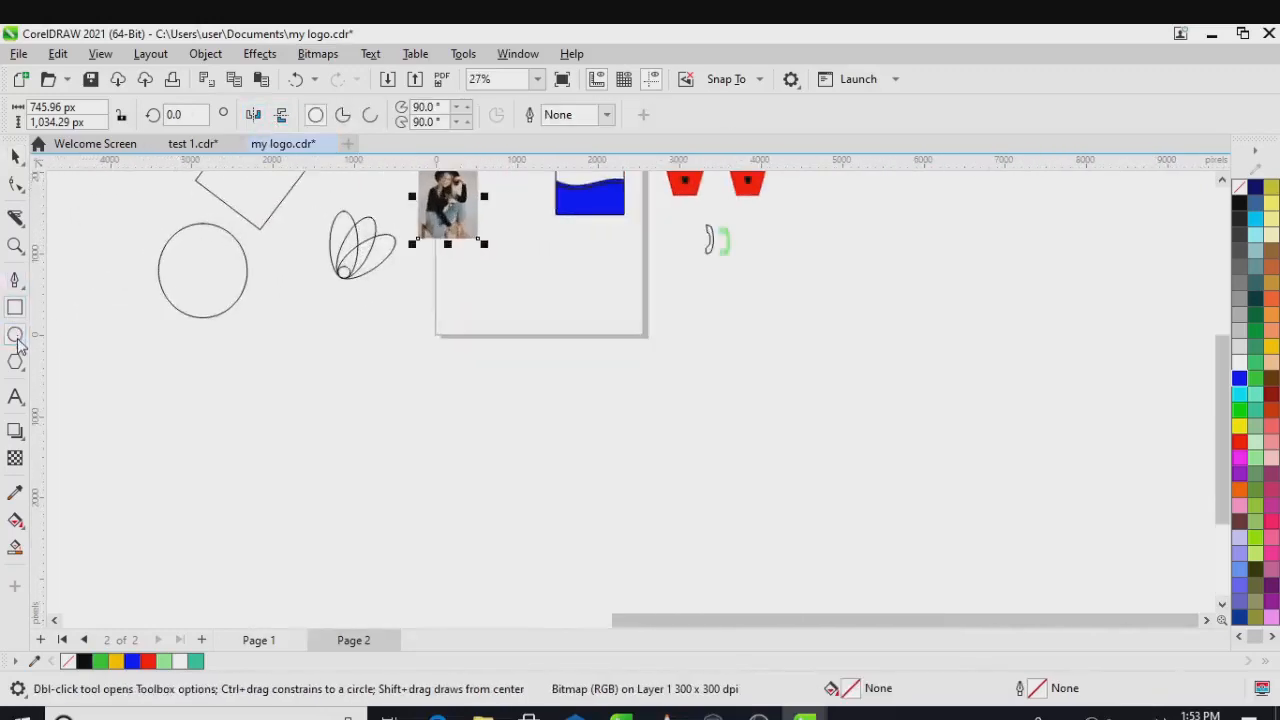
click(15, 362)
drag(282, 290, 337, 334)
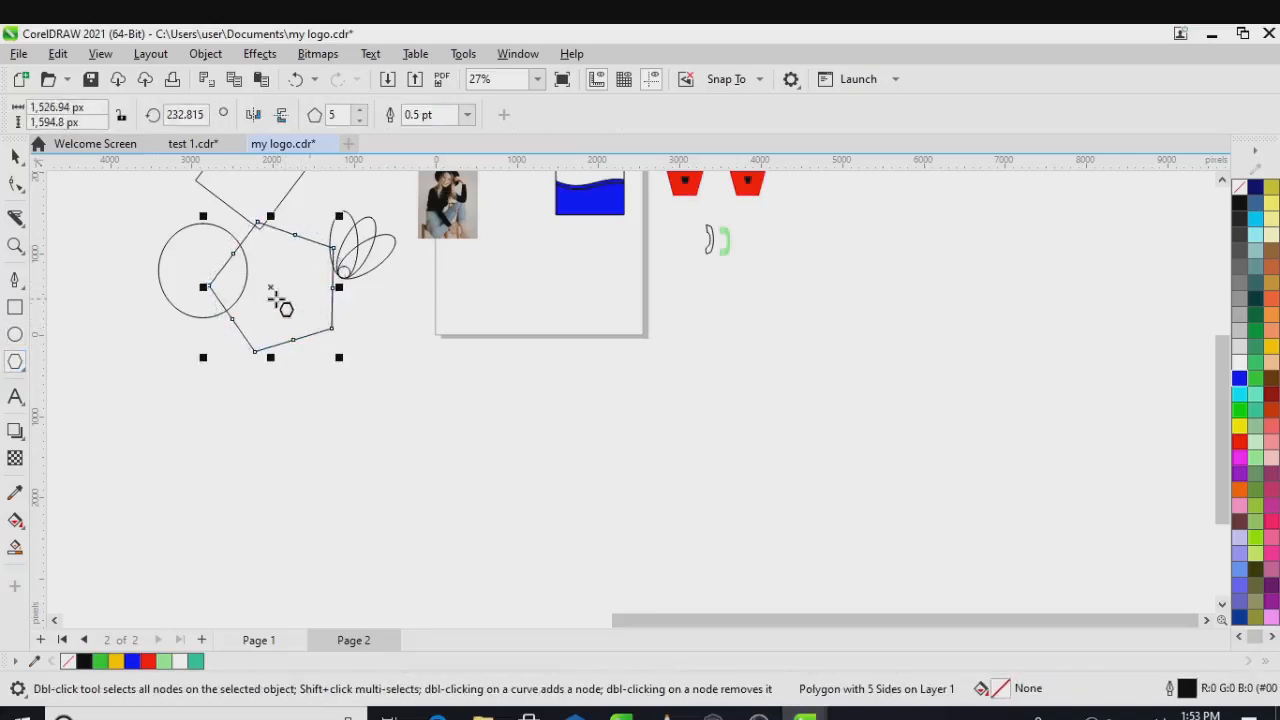
Move the pentagon below the petals, and remove the larger test pentagon drawn around it.
mouse_move(274, 289)
mouse_down()
mouse_move(447, 338)
mouse_move(498, 329)
mouse_up()
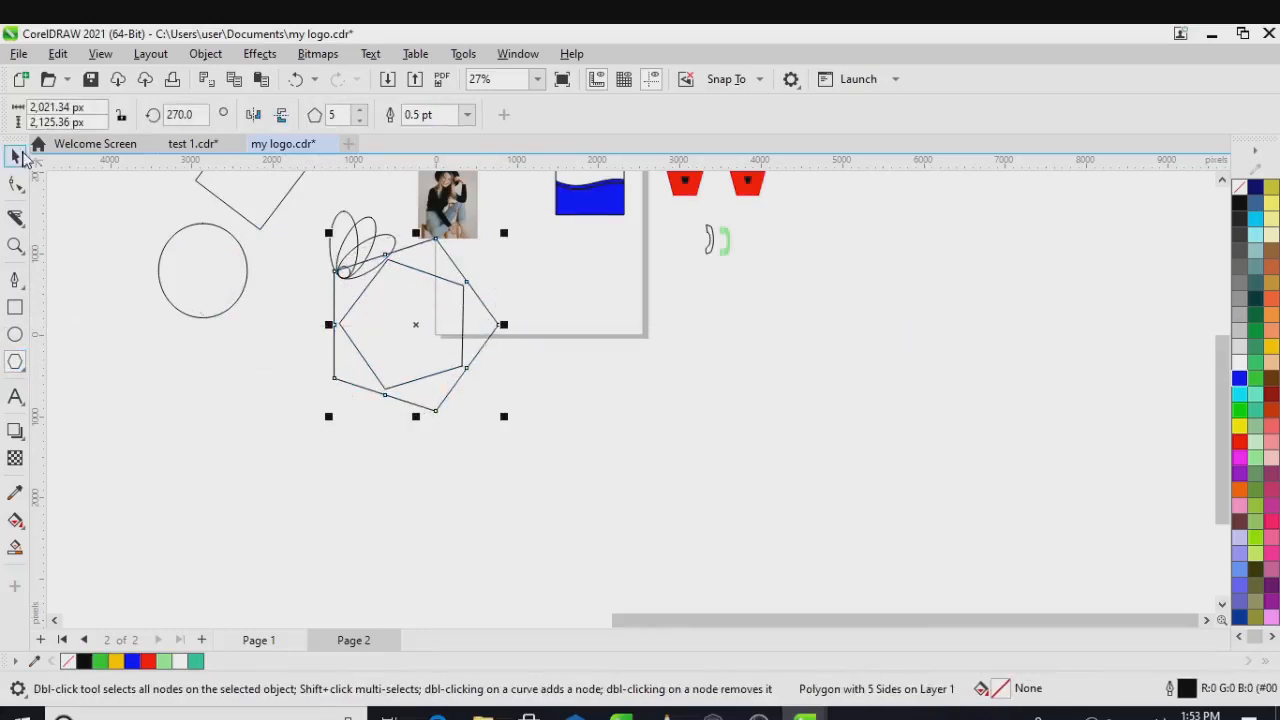
click(15, 156)
click(397, 323)
click(427, 381)
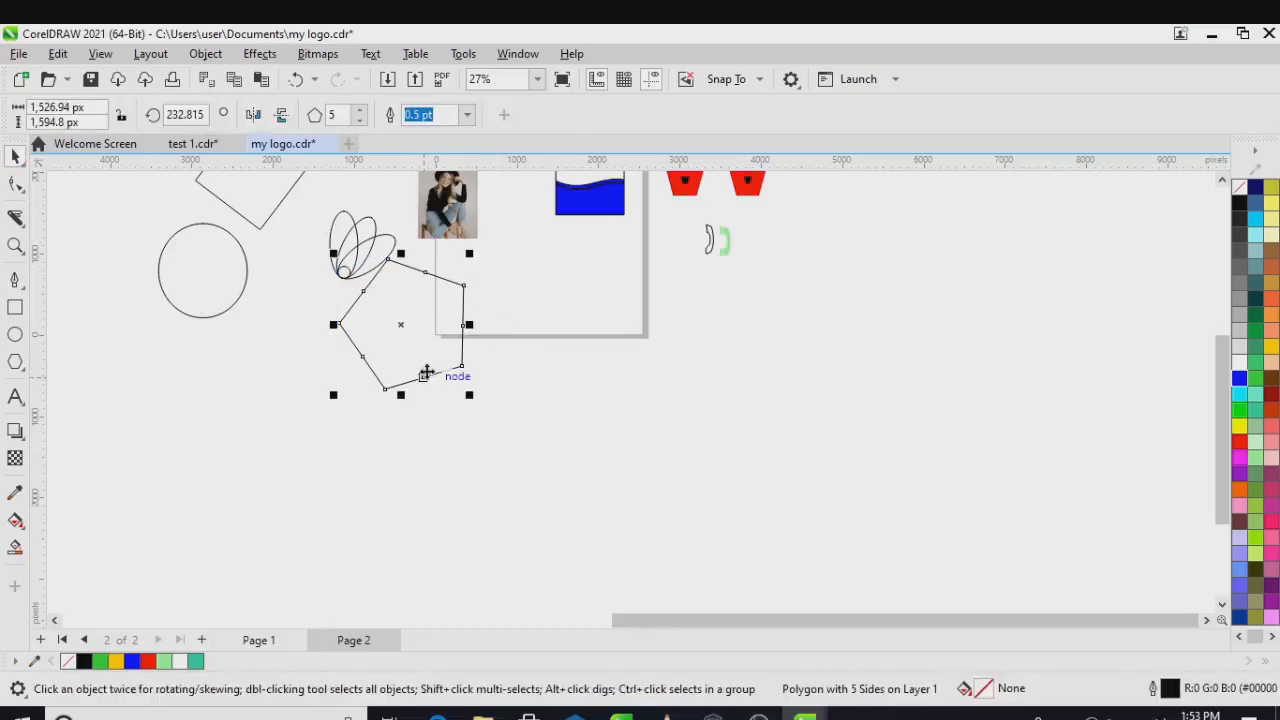
Increase the polygon's number of sides to 37.
click(360, 112)
click(360, 112)
click(360, 112)
click(360, 112)
click(360, 112)
click(360, 112)
click(360, 112)
click(360, 112)
click(360, 112)
click(360, 112)
click(360, 112)
click(360, 112)
click(360, 112)
click(360, 112)
click(360, 112)
click(360, 112)
click(360, 112)
click(360, 112)
click(360, 112)
click(360, 112)
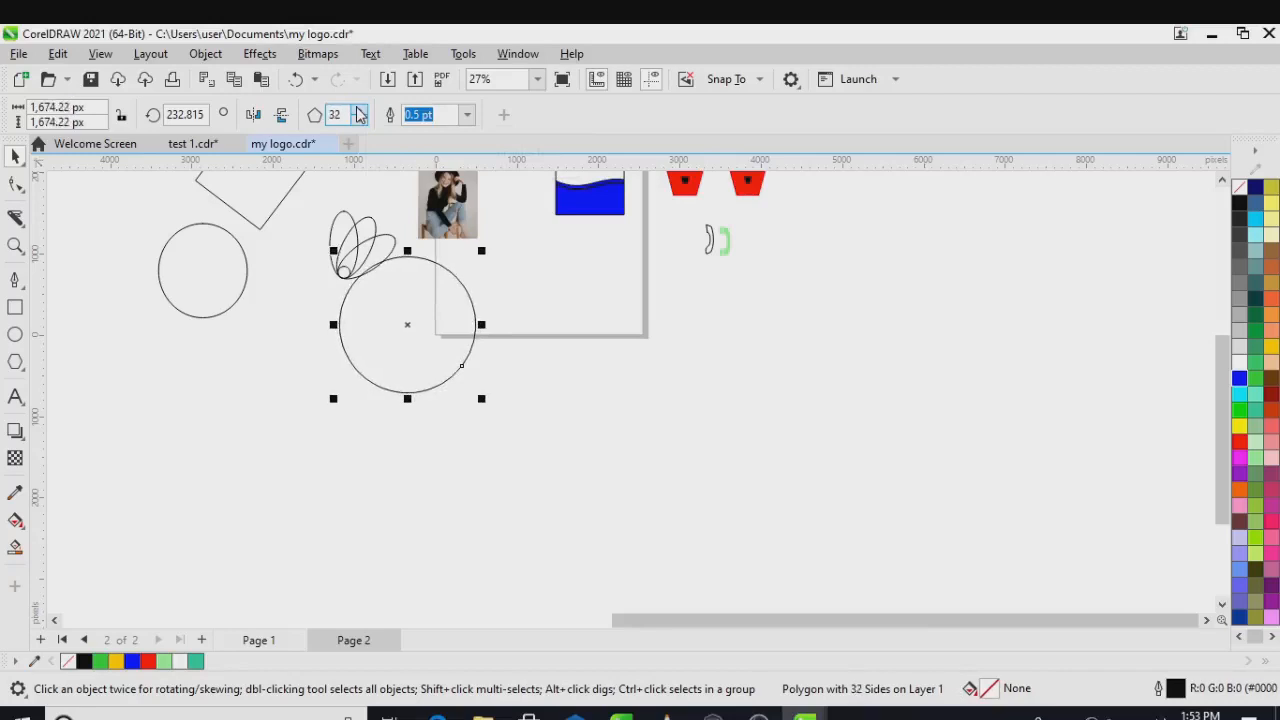
click(360, 112)
click(360, 112)
click(360, 112)
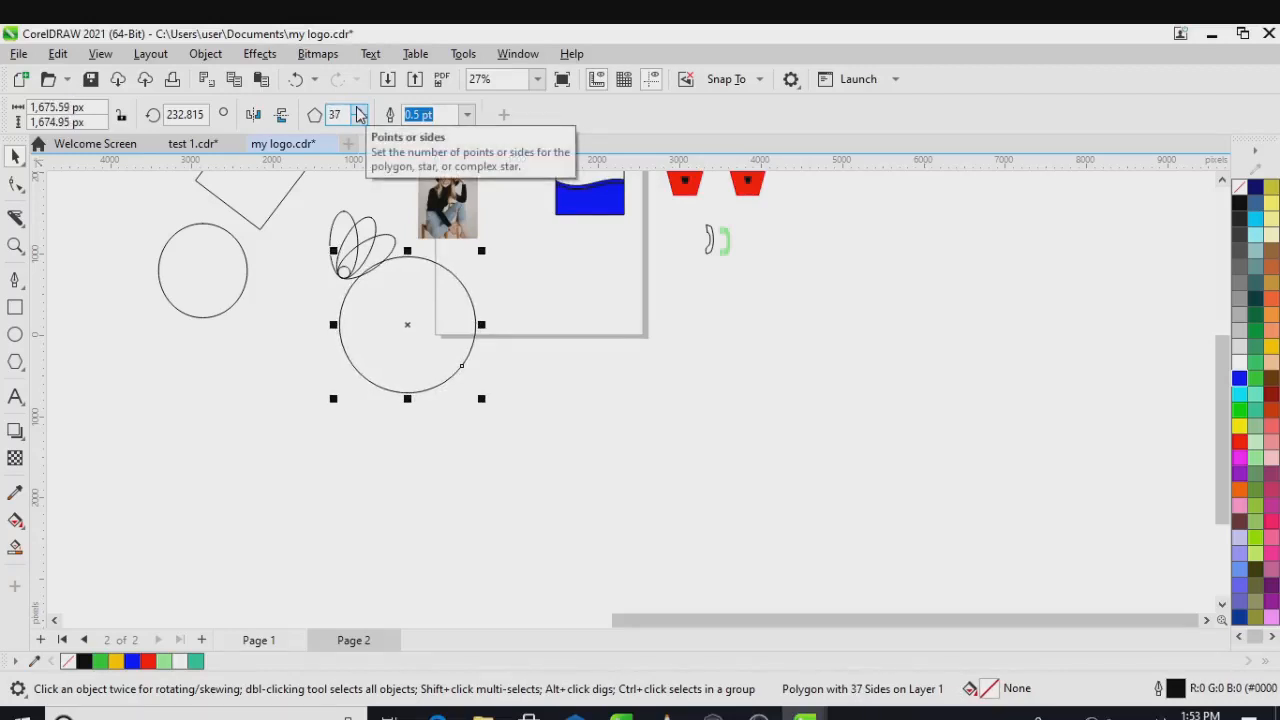
Set the selected polygon's number of sides to 5.
click(342, 116)
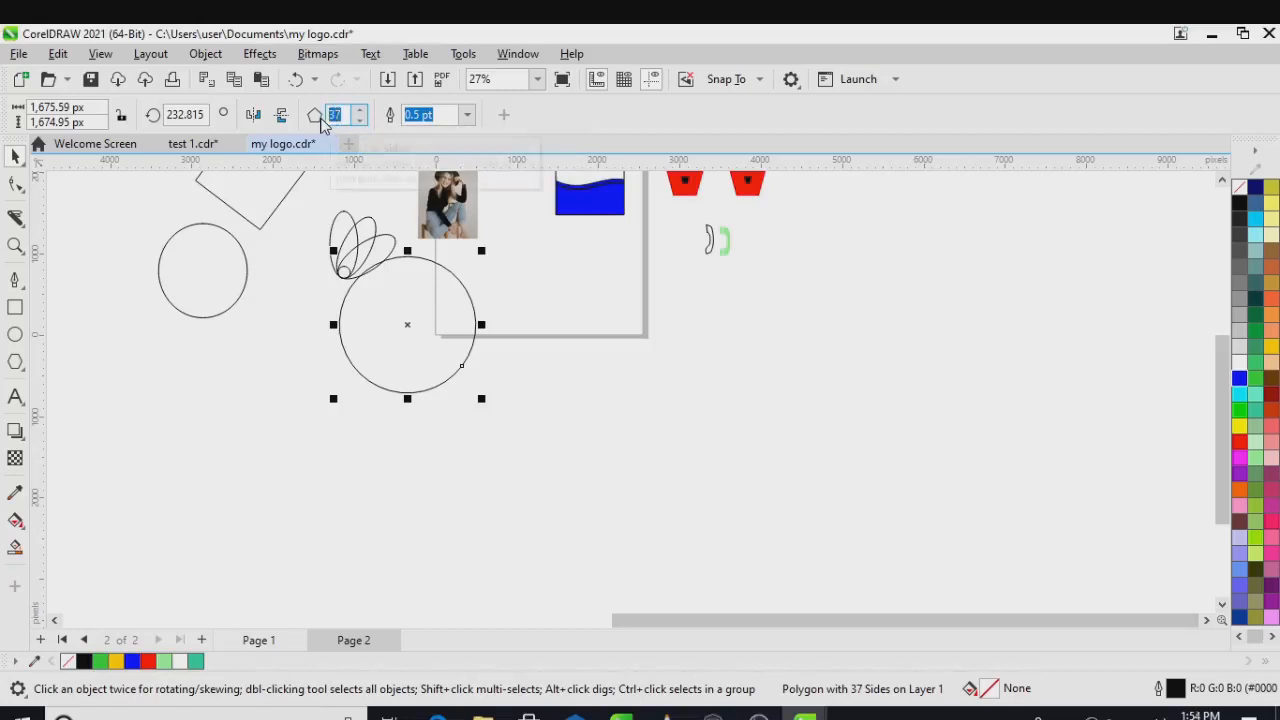
text(5)
key(Return)
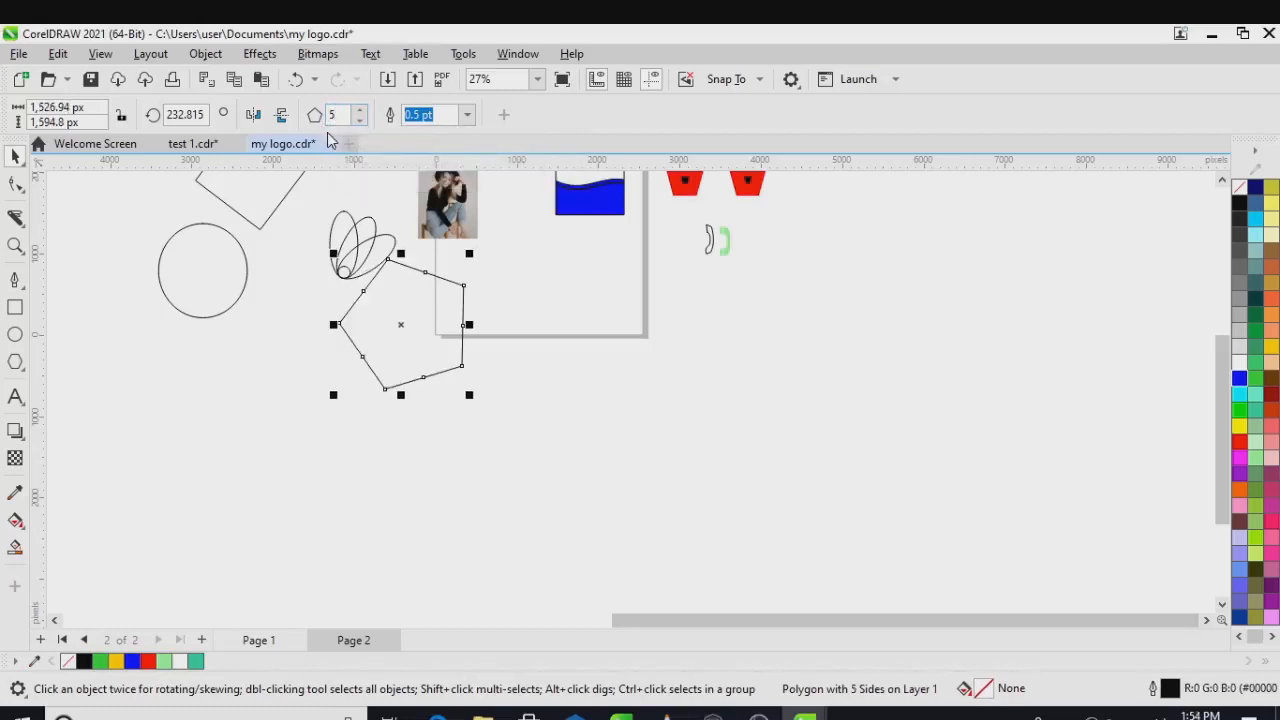
Reshape the pentagon into a crossing ten-point star by pulling its upper edge's midpoint node down through the centre to the opposite side.
click(424, 283)
key(F10)
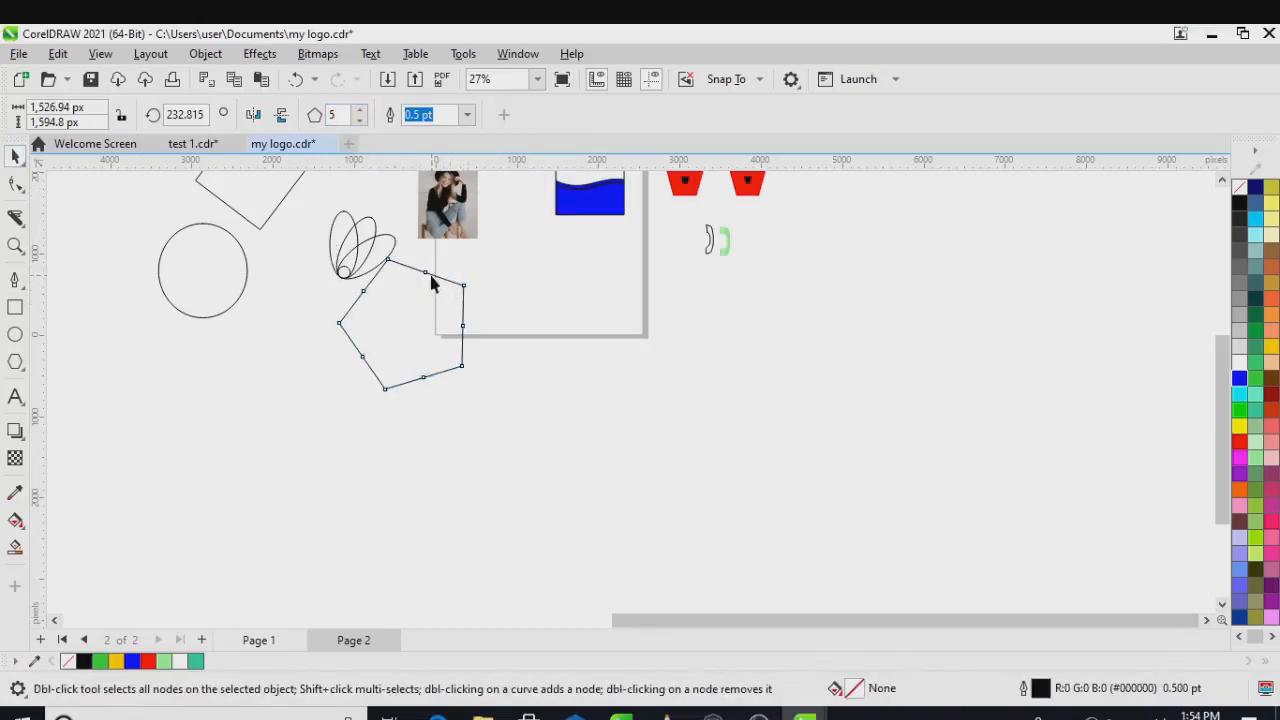
click(109, 219)
click(419, 272)
click(424, 273)
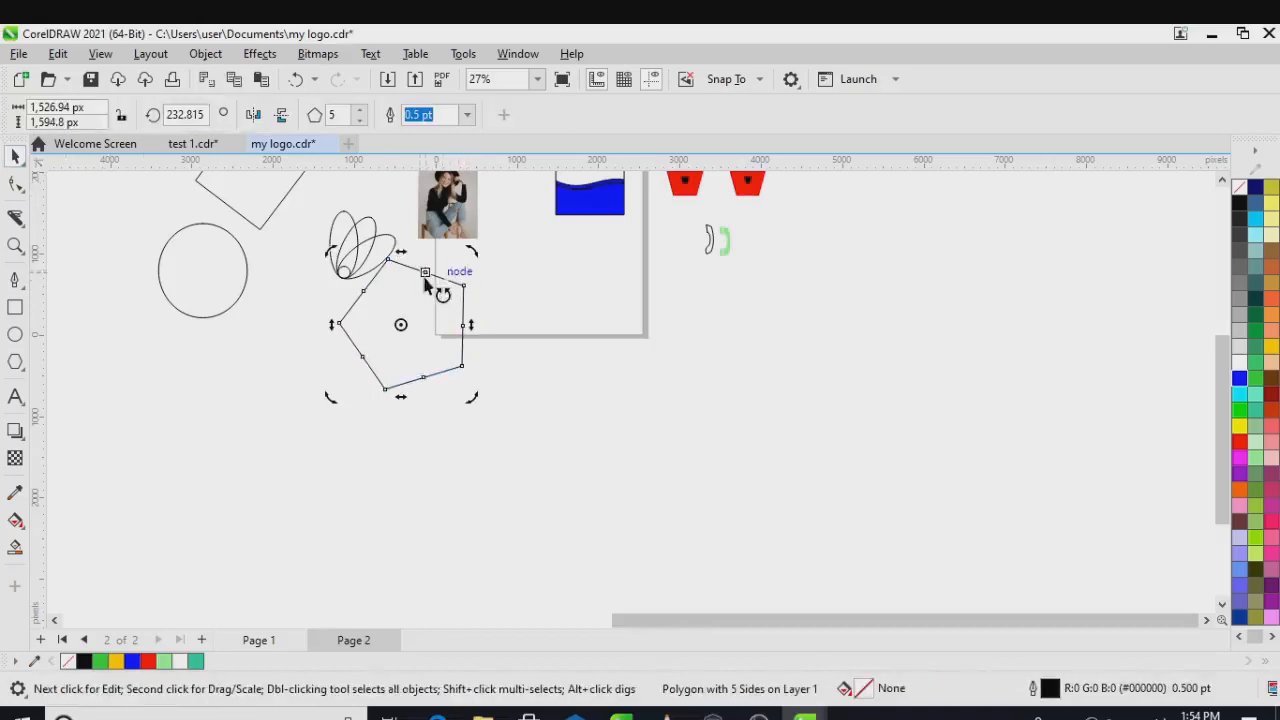
drag(424, 273, 425, 274)
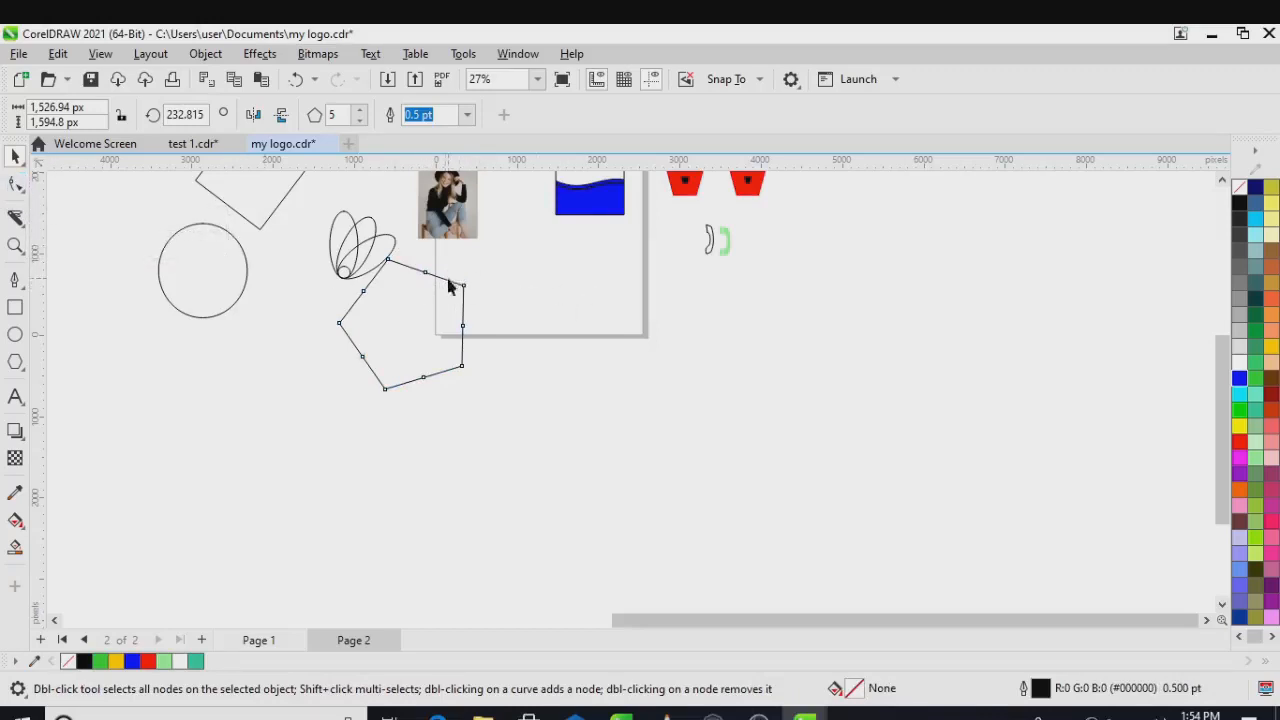
drag(426, 277, 426, 387)
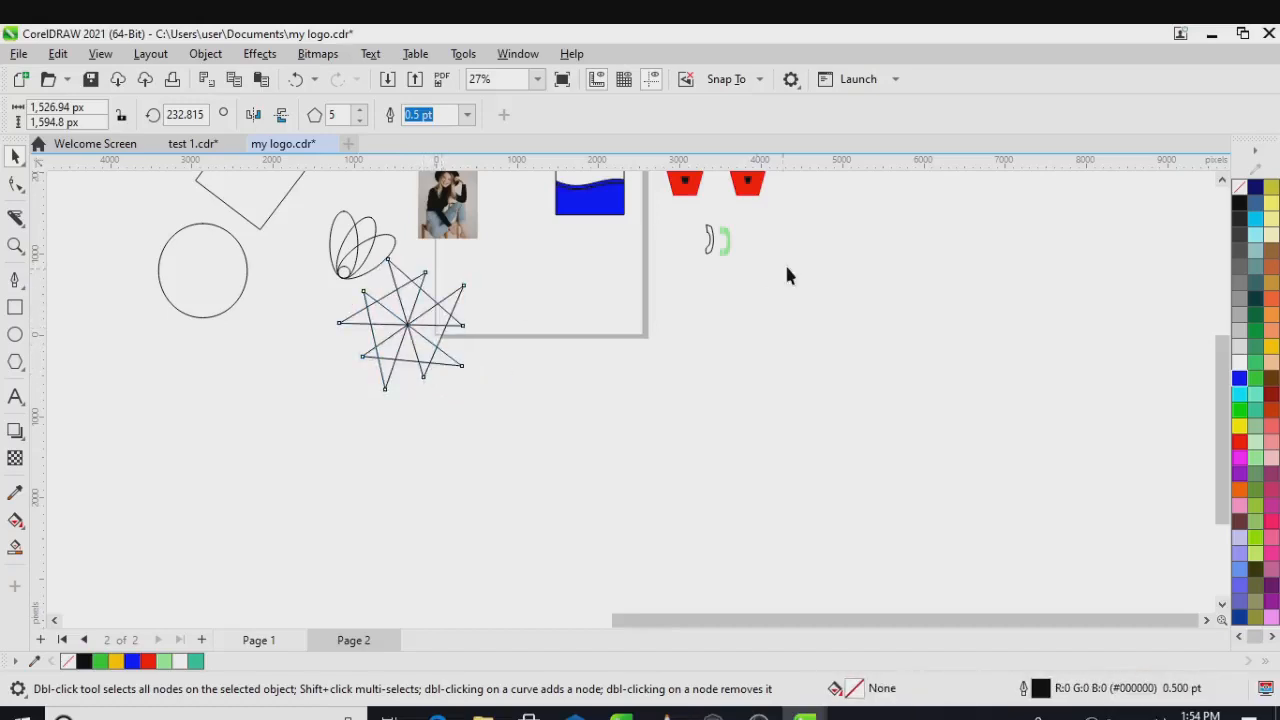
Fill the star with blue and move it beside the page's lower-right corner, below the phone shapes.
click(684, 323)
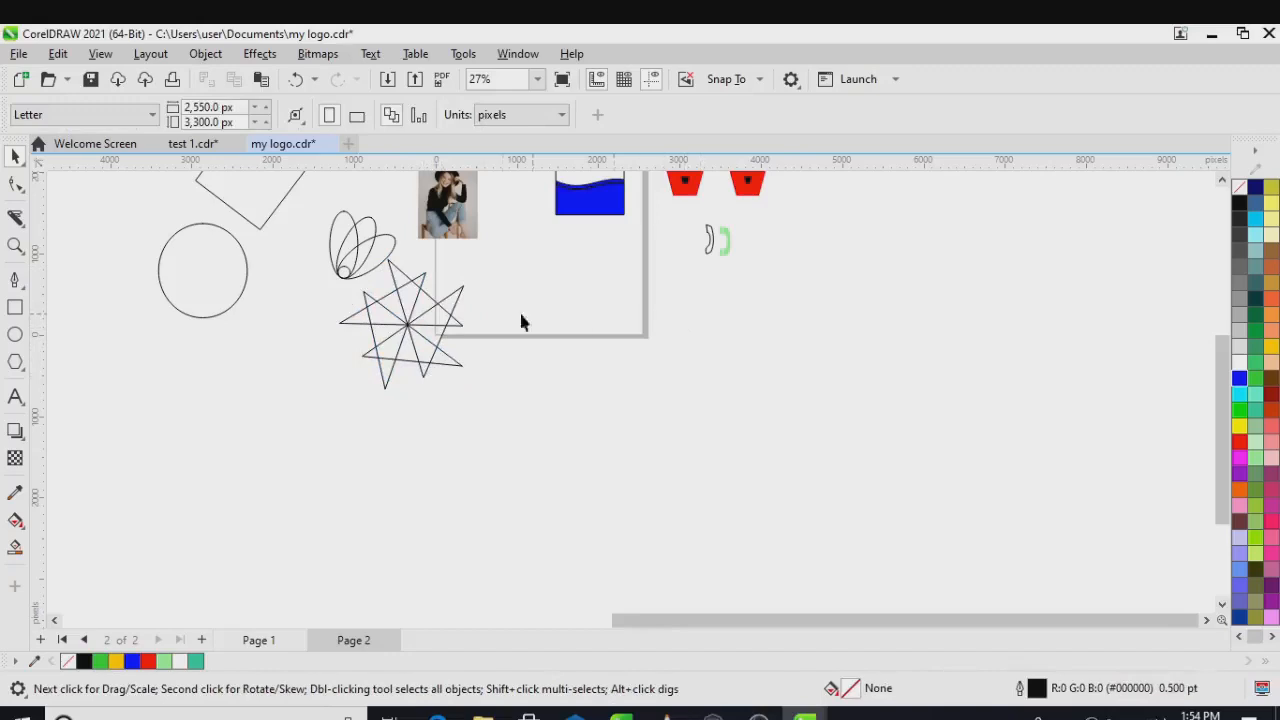
click(459, 323)
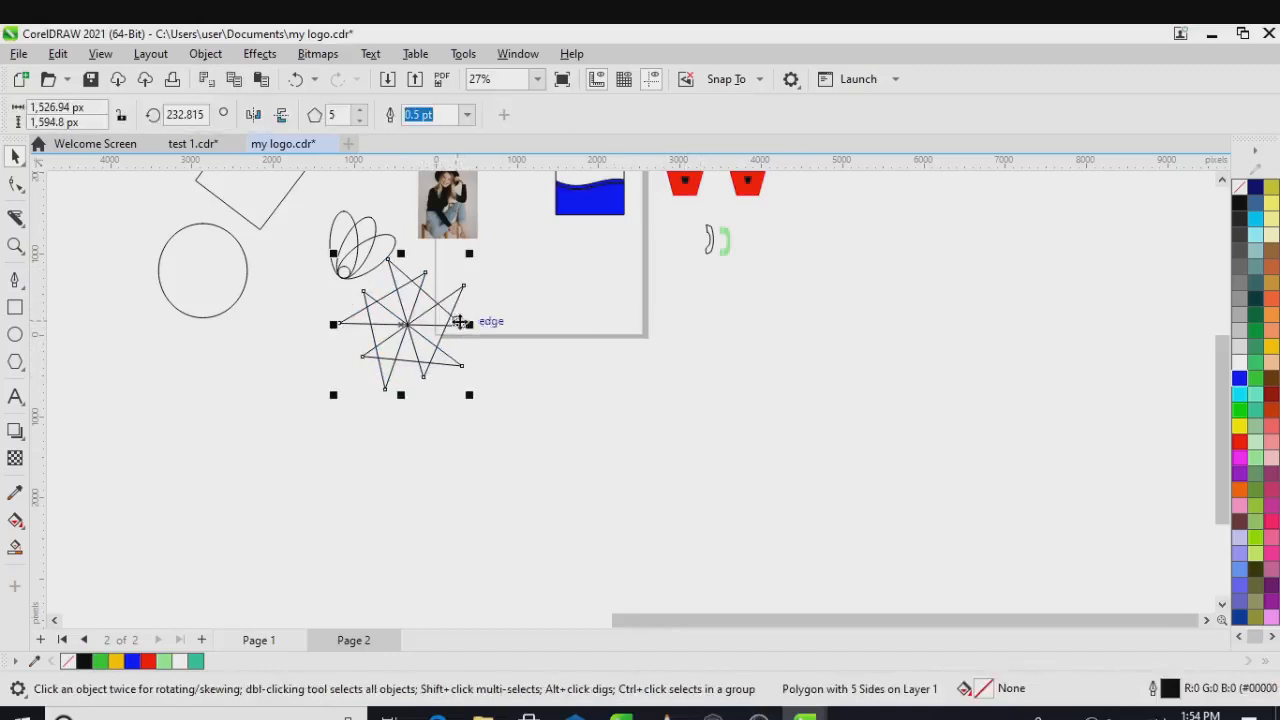
click(1238, 378)
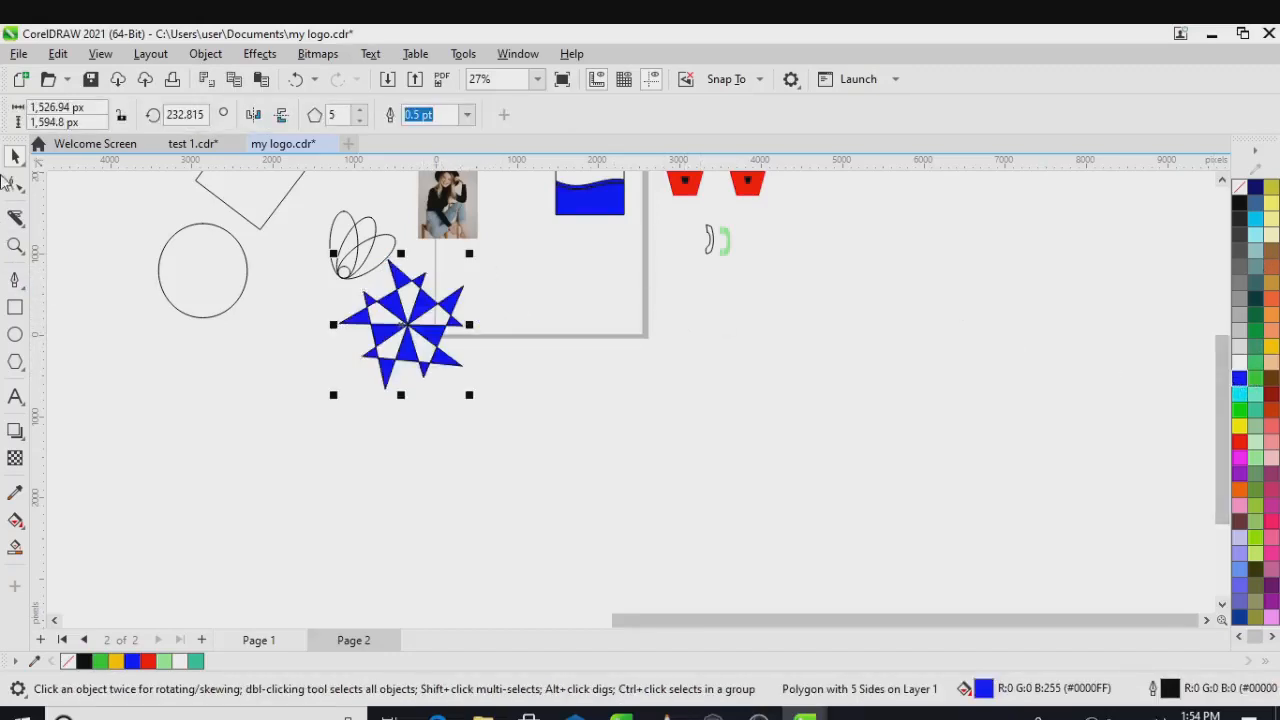
drag(417, 323, 749, 349)
scroll(748, 376, up, 1)
scroll(748, 376, up, 1)
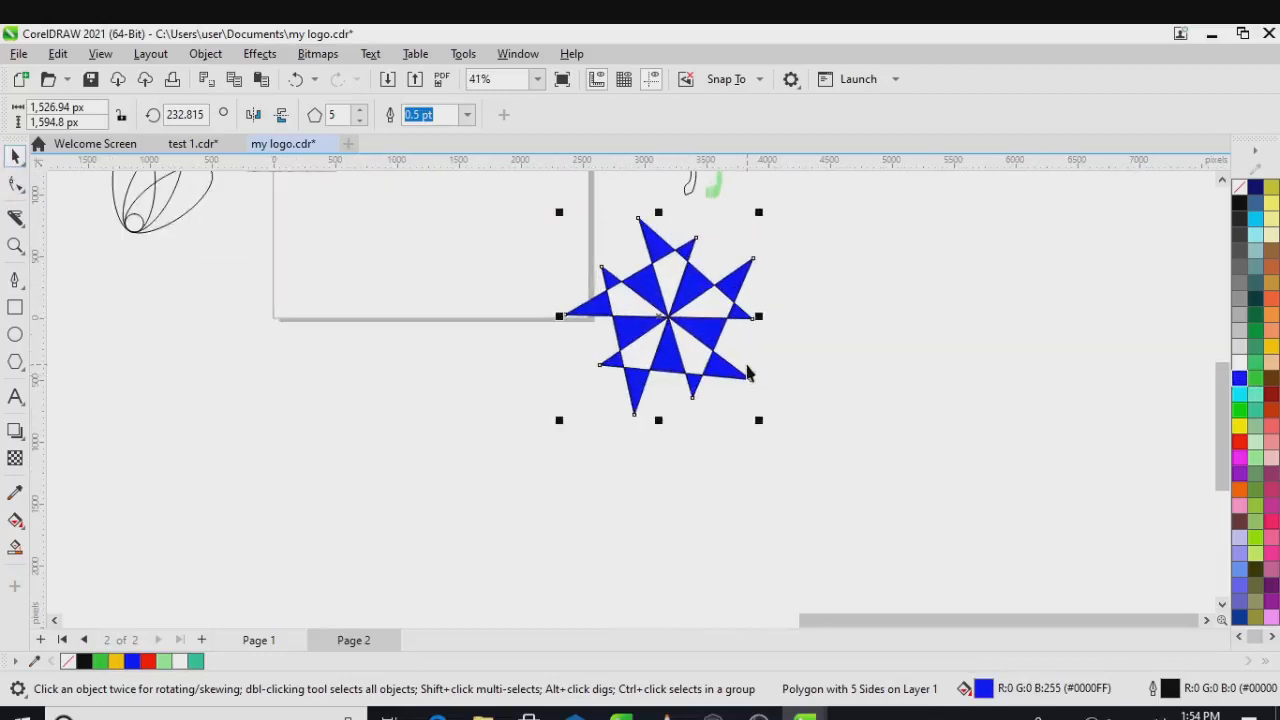
scroll(748, 372, up, 1)
scroll(763, 440, down, 2)
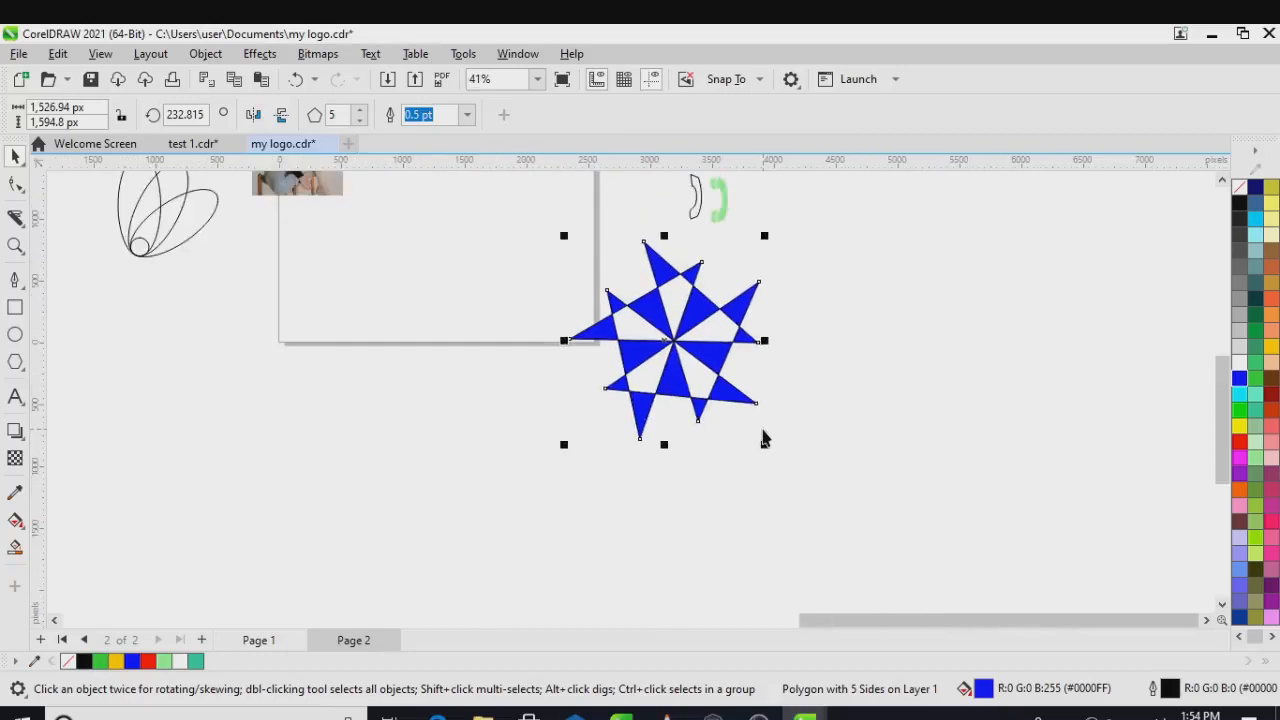
Scale the blue star down proportionally and delete the test object below it.
drag(766, 452, 735, 412)
drag(688, 337, 688, 455)
key(Delete)
click(770, 439)
key(Delete)
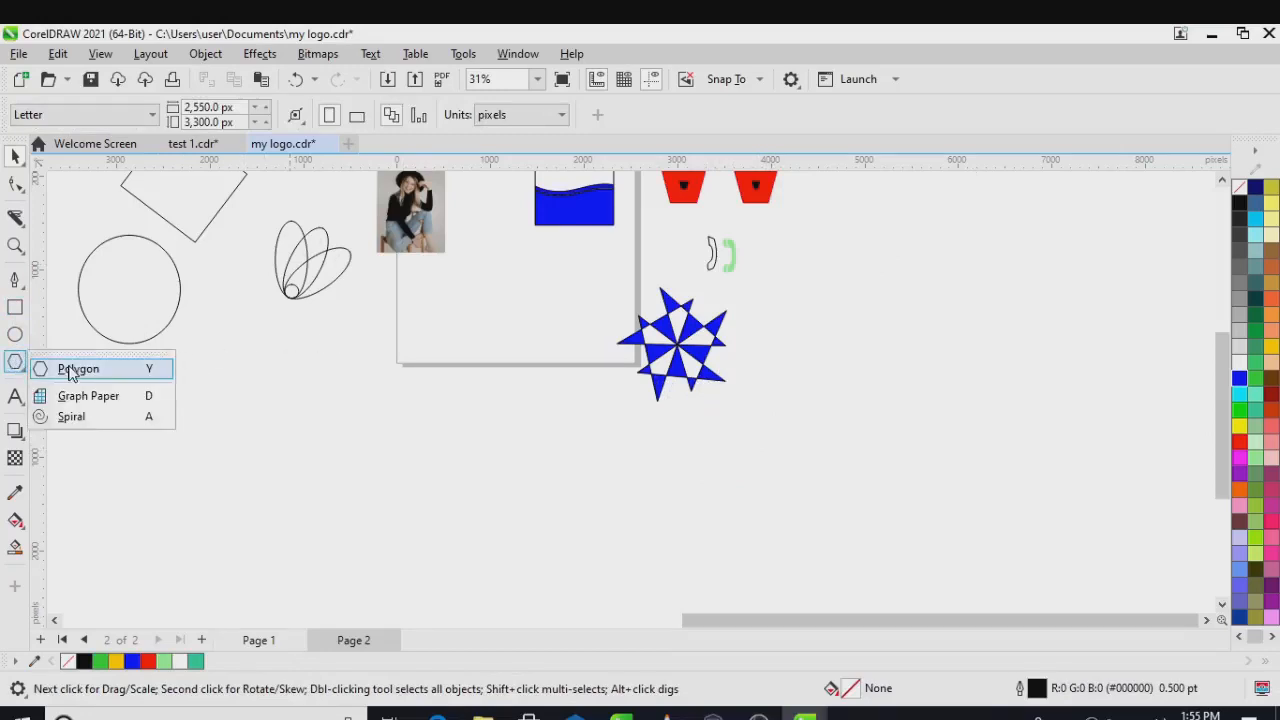
Draw a five-sided polygon about 2,618 px wide and 2,617 px high, and move it below the petals across the page's lower-left corner.
click(45, 364)
drag(331, 329, 447, 386)
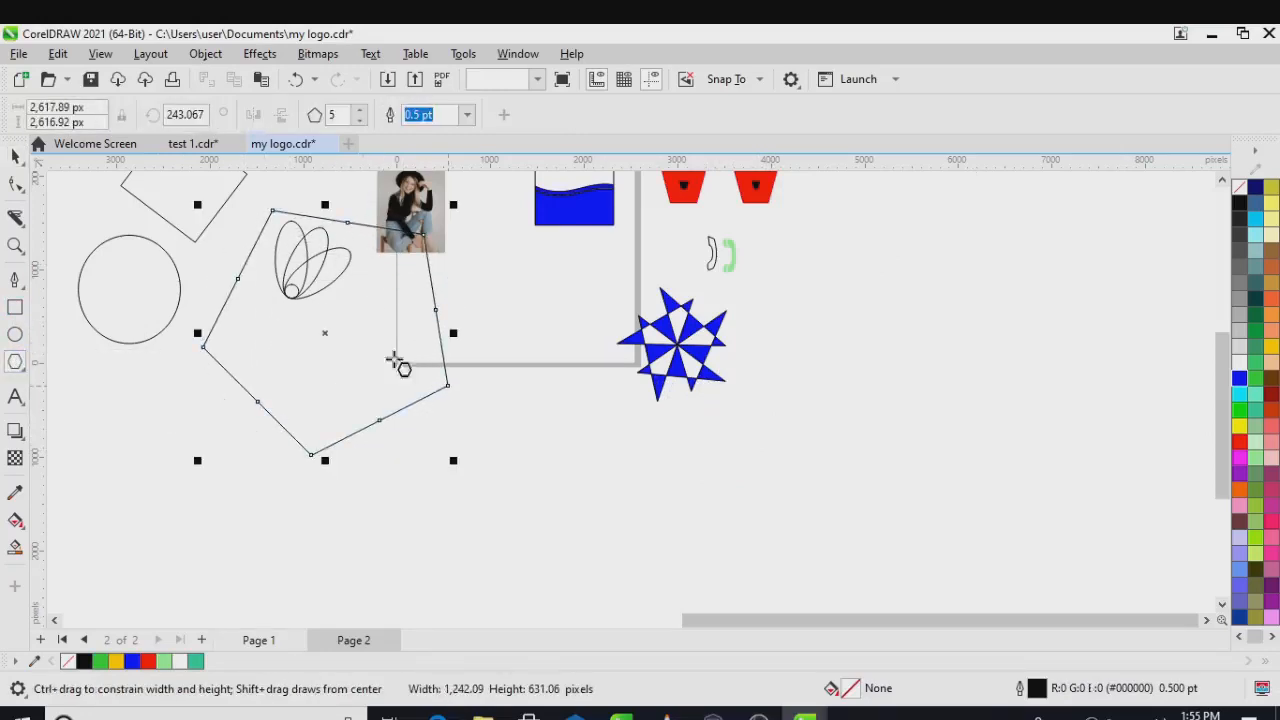
drag(329, 333, 442, 416)
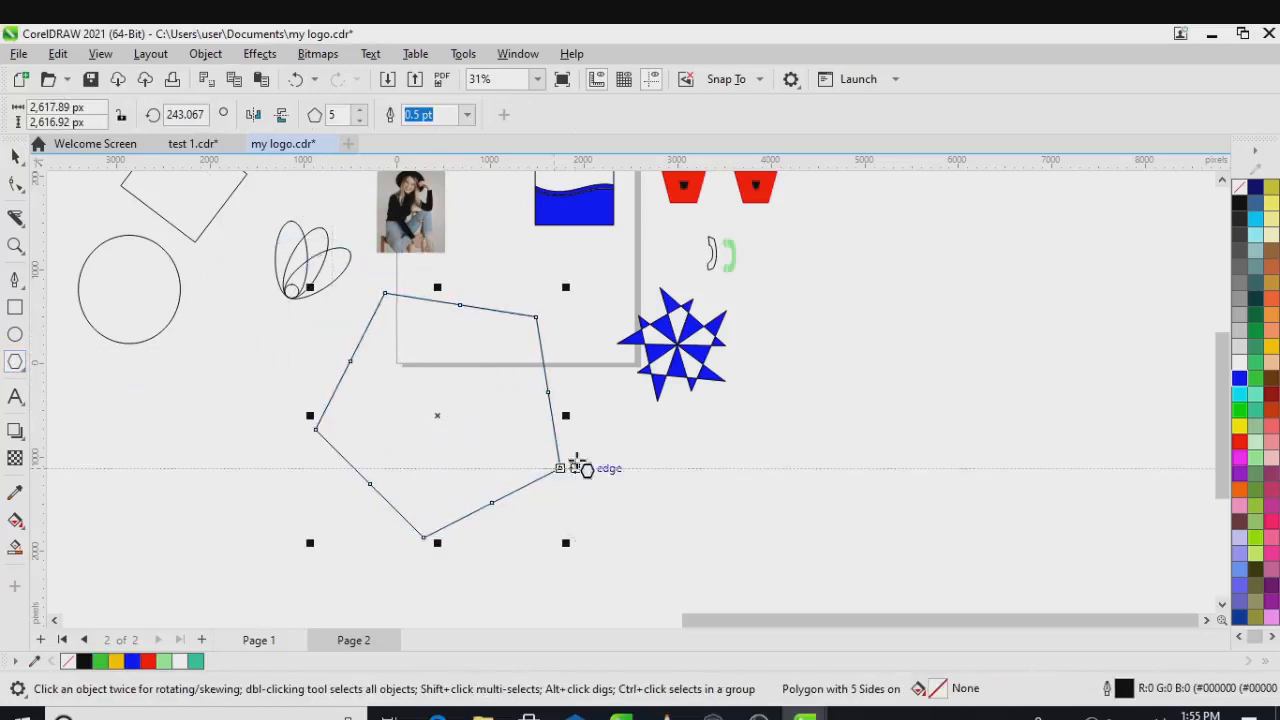
Scale the new pentagon down to about 2,253 px wide and 2,252 px high, undoing the stray change made on the way.
drag(566, 543, 520, 490)
key(ctrl+z)
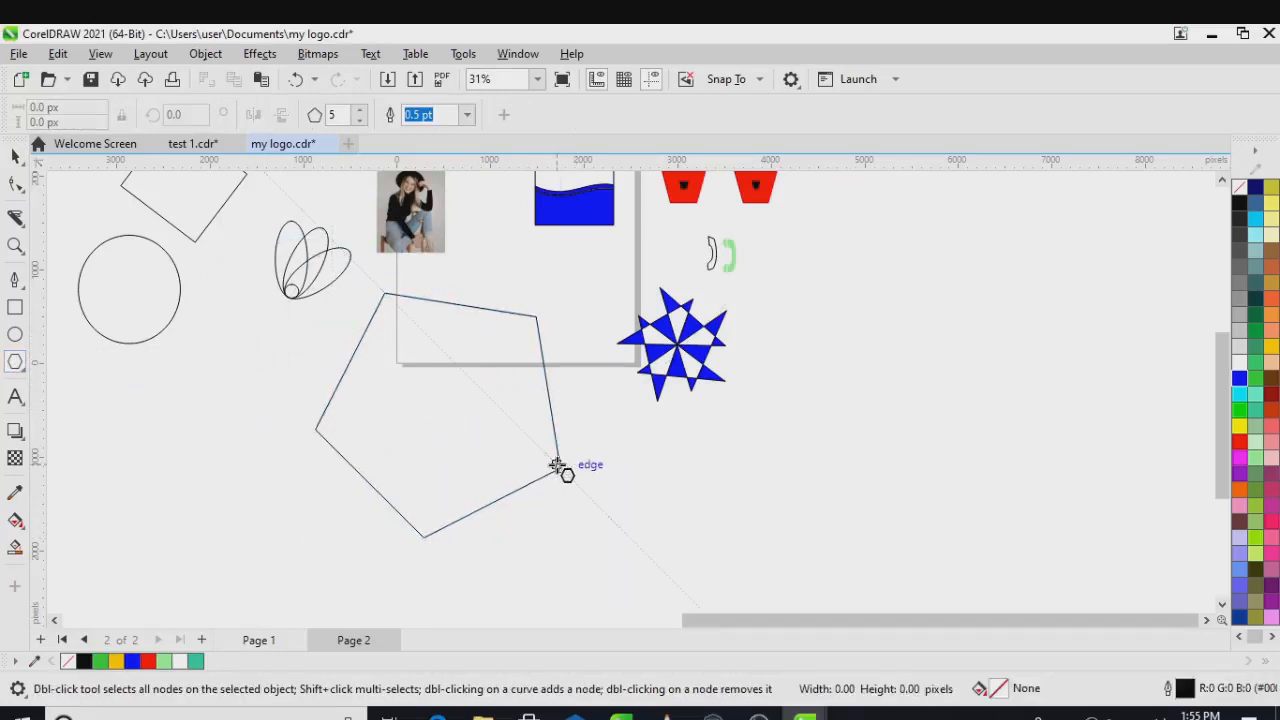
click(560, 467)
drag(566, 545, 520, 502)
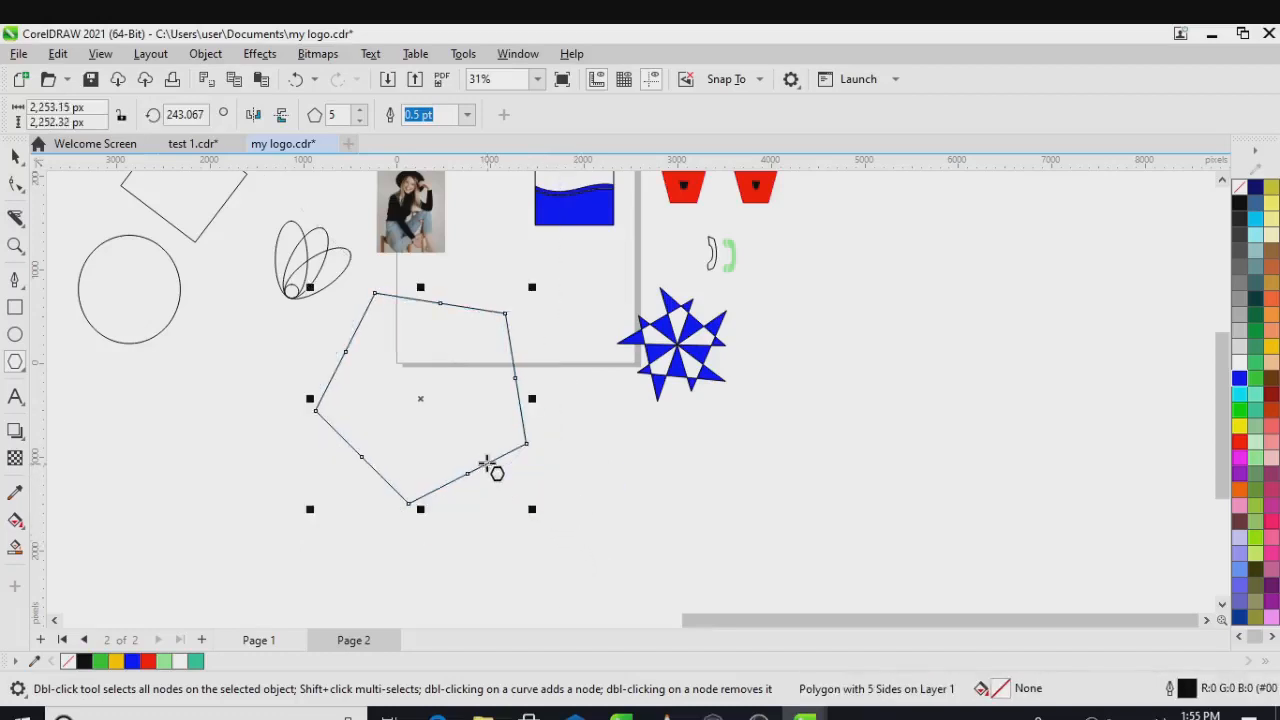
Convert the pentagon to curves, pull its upper edge's middle node deep inside, and stretch its left and right corner nodes outward.
right_click(490, 466)
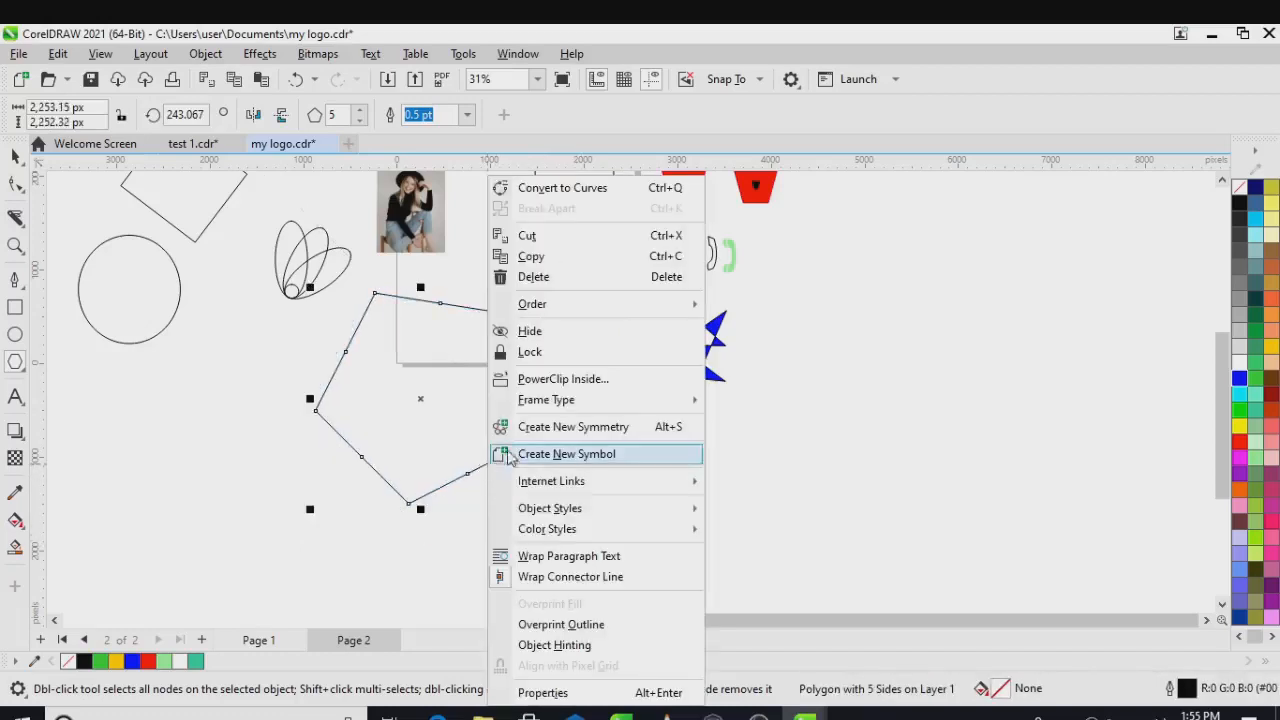
click(555, 190)
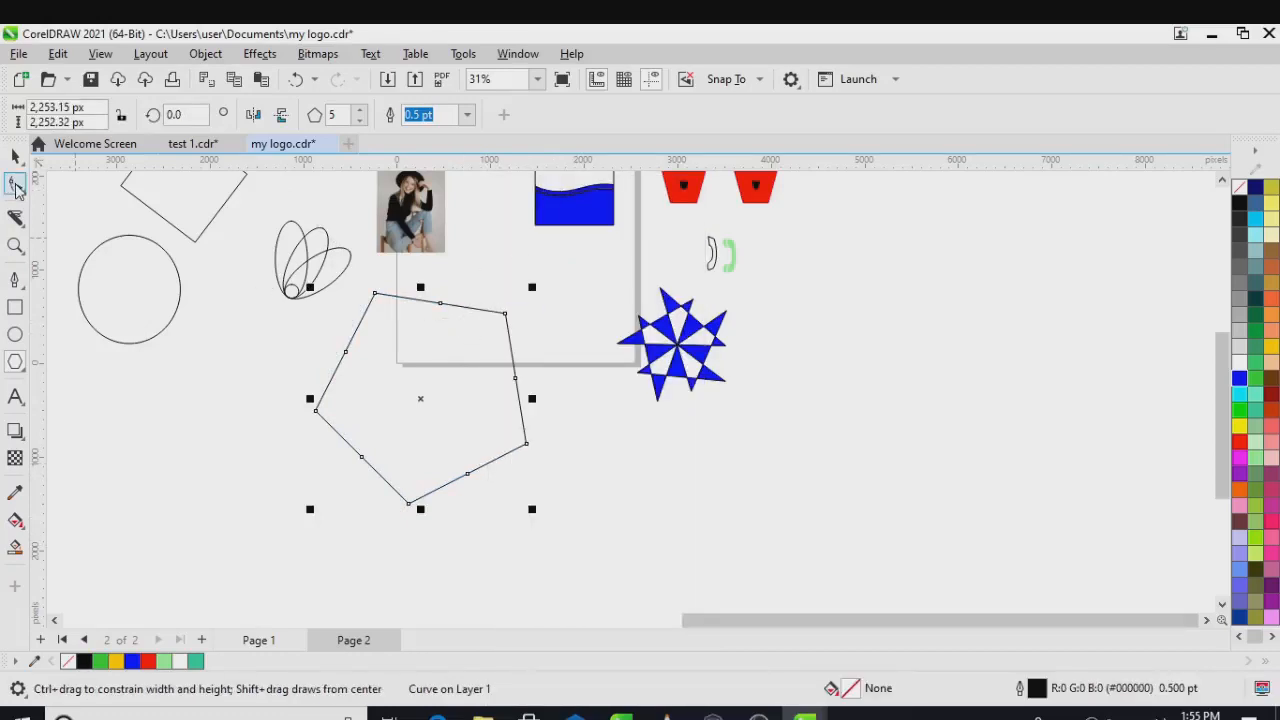
click(15, 186)
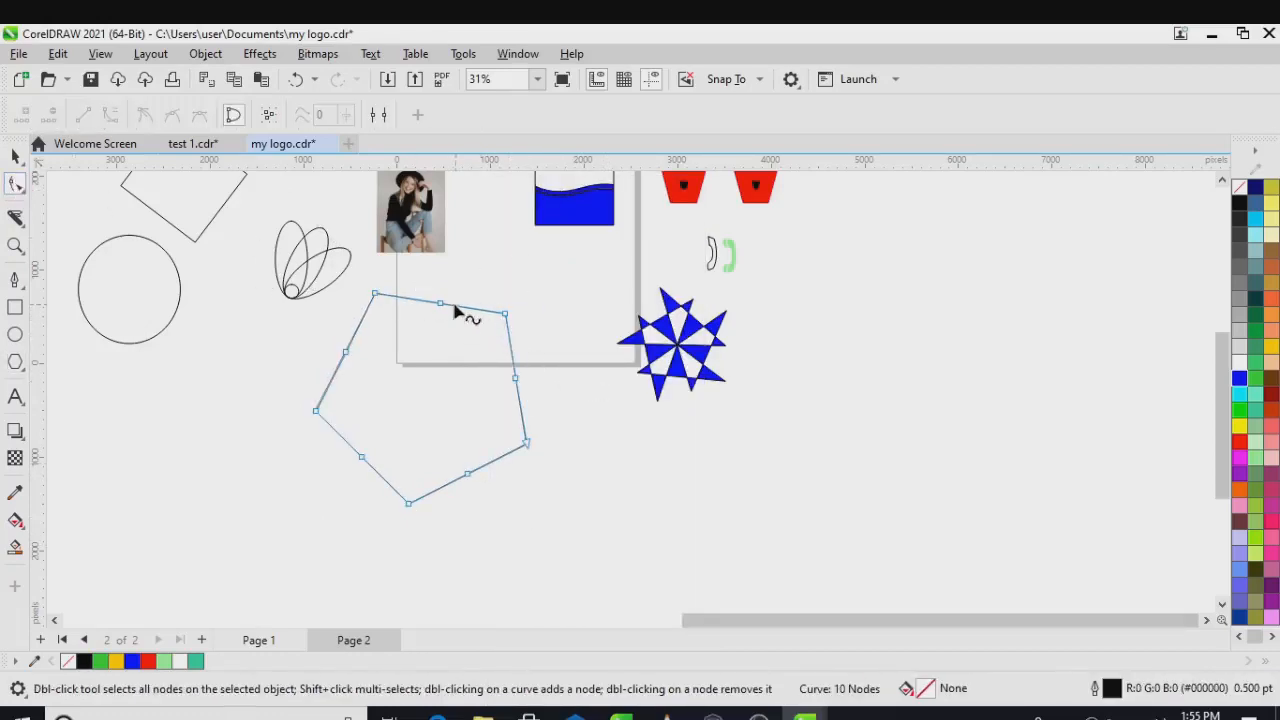
drag(444, 312, 423, 452)
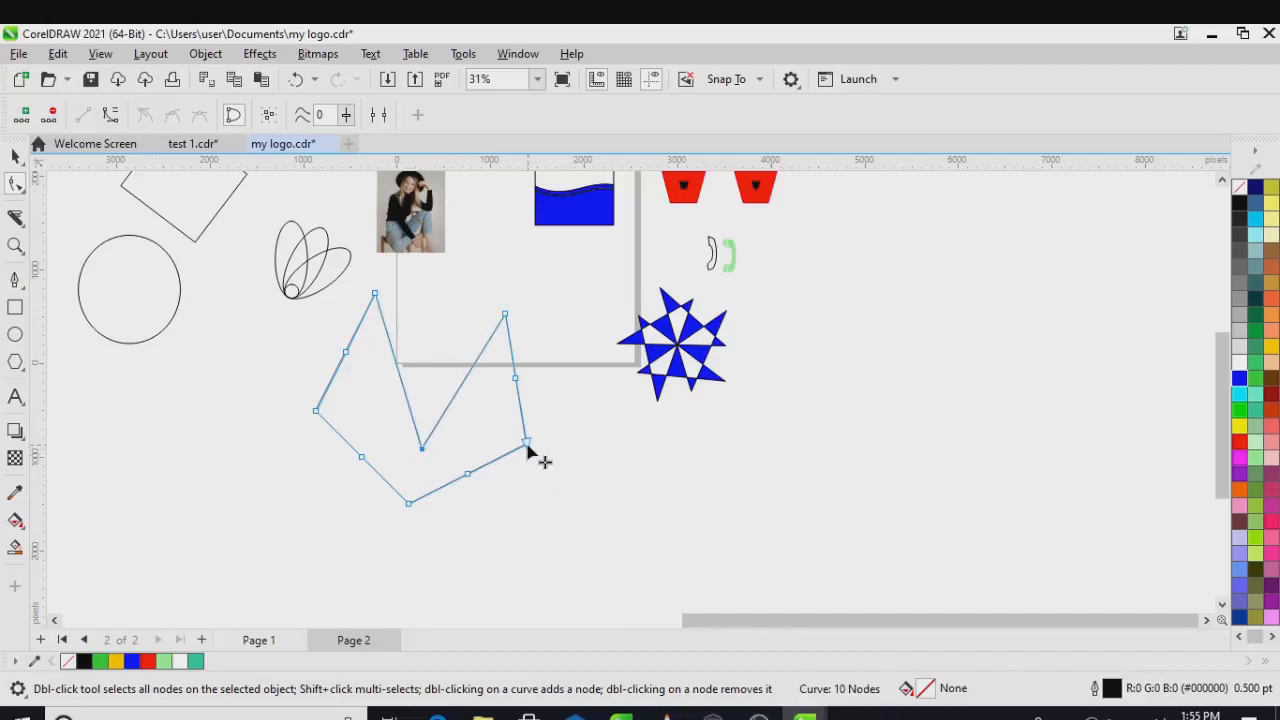
drag(529, 446, 558, 445)
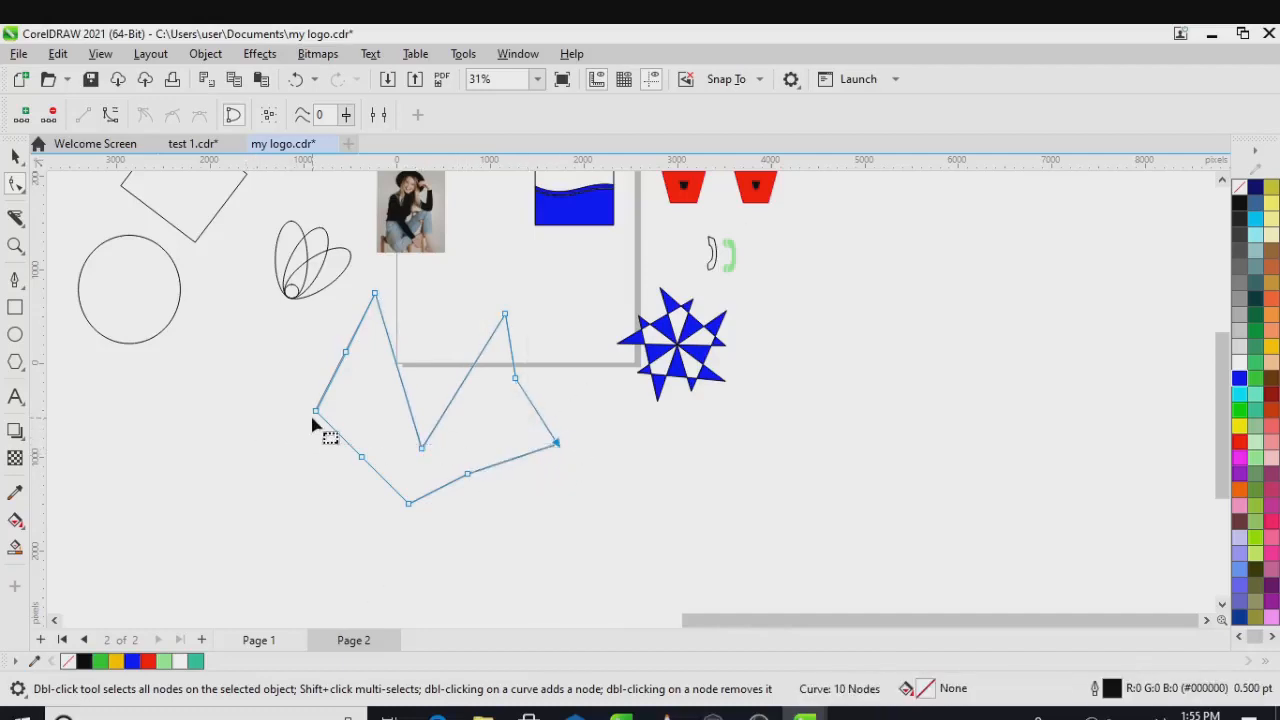
drag(316, 413, 270, 412)
Draw a Graph Paper grid of four columns and three rows, about 2,374 px wide and 2,564 px high, right of the blue star, and select it.
click(22, 364)
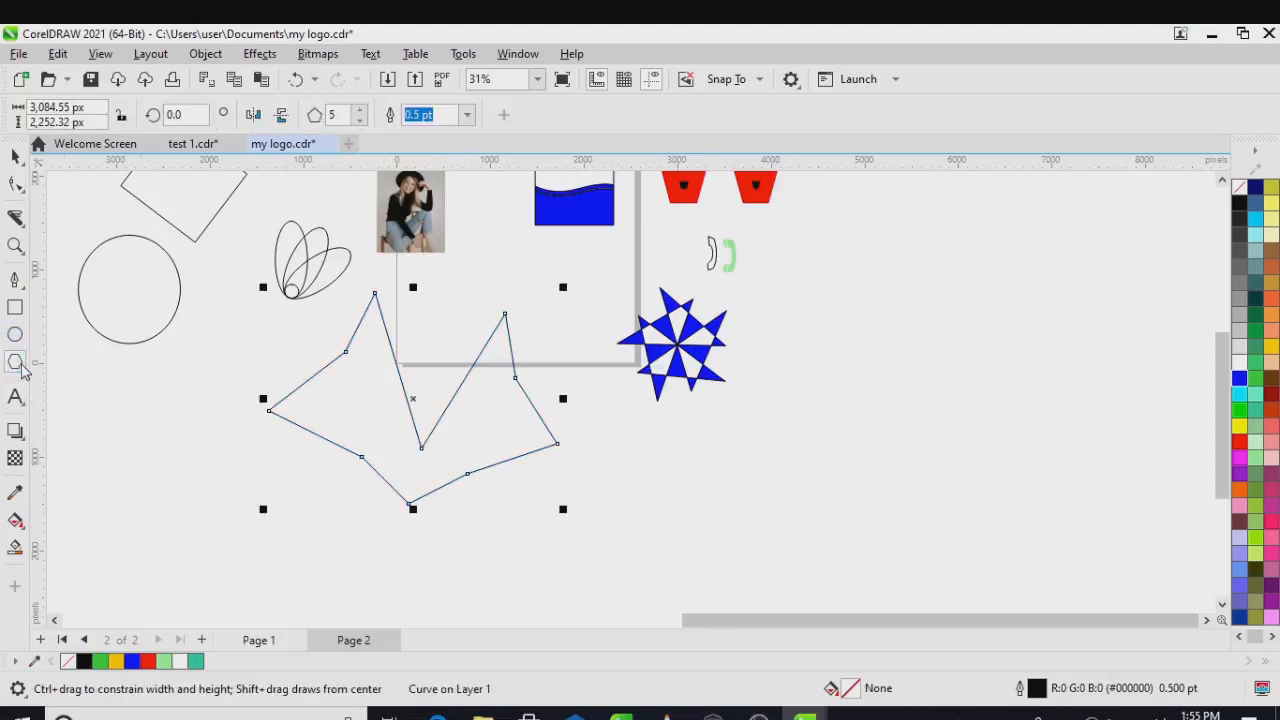
click(26, 370)
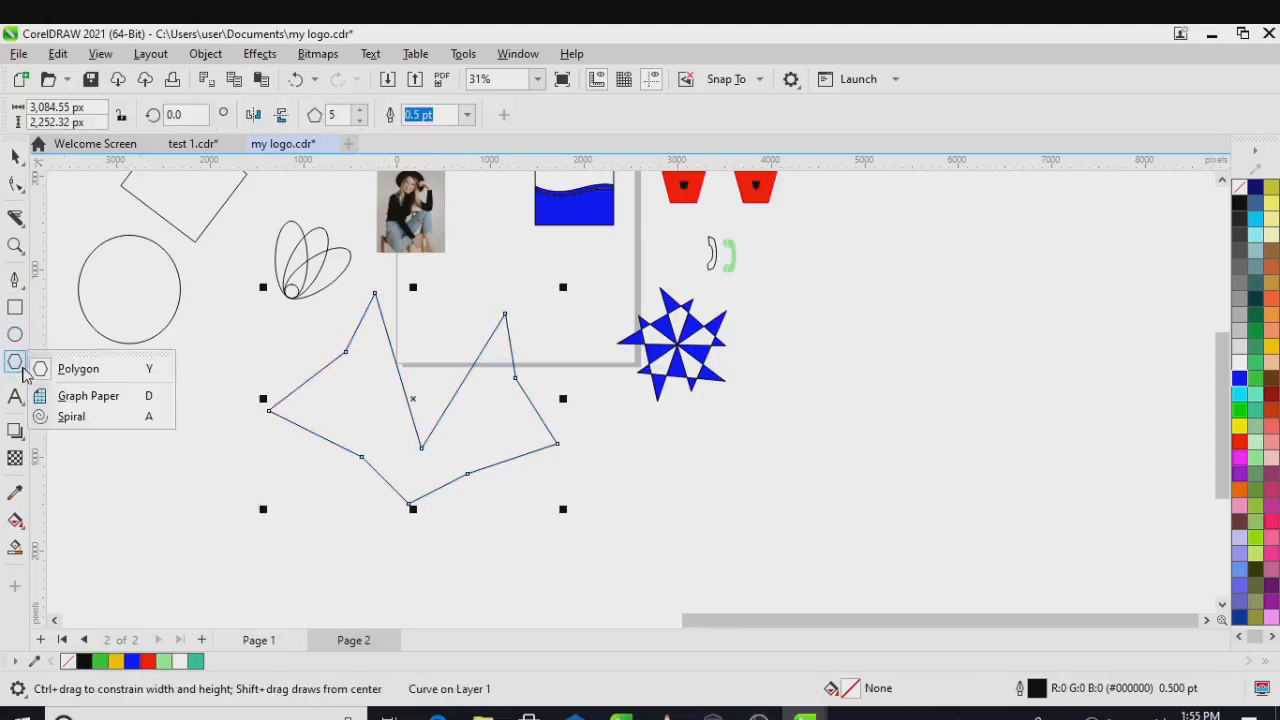
click(88, 396)
drag(843, 258, 1064, 497)
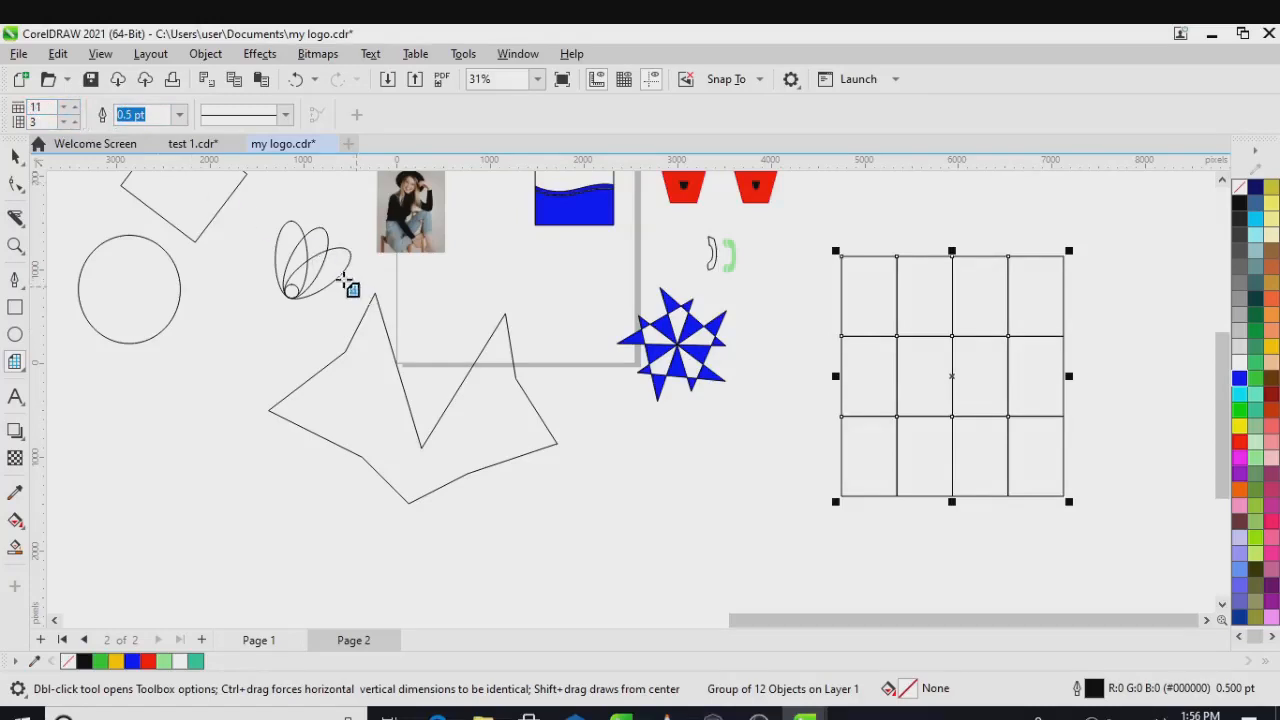
click(18, 160)
click(932, 352)
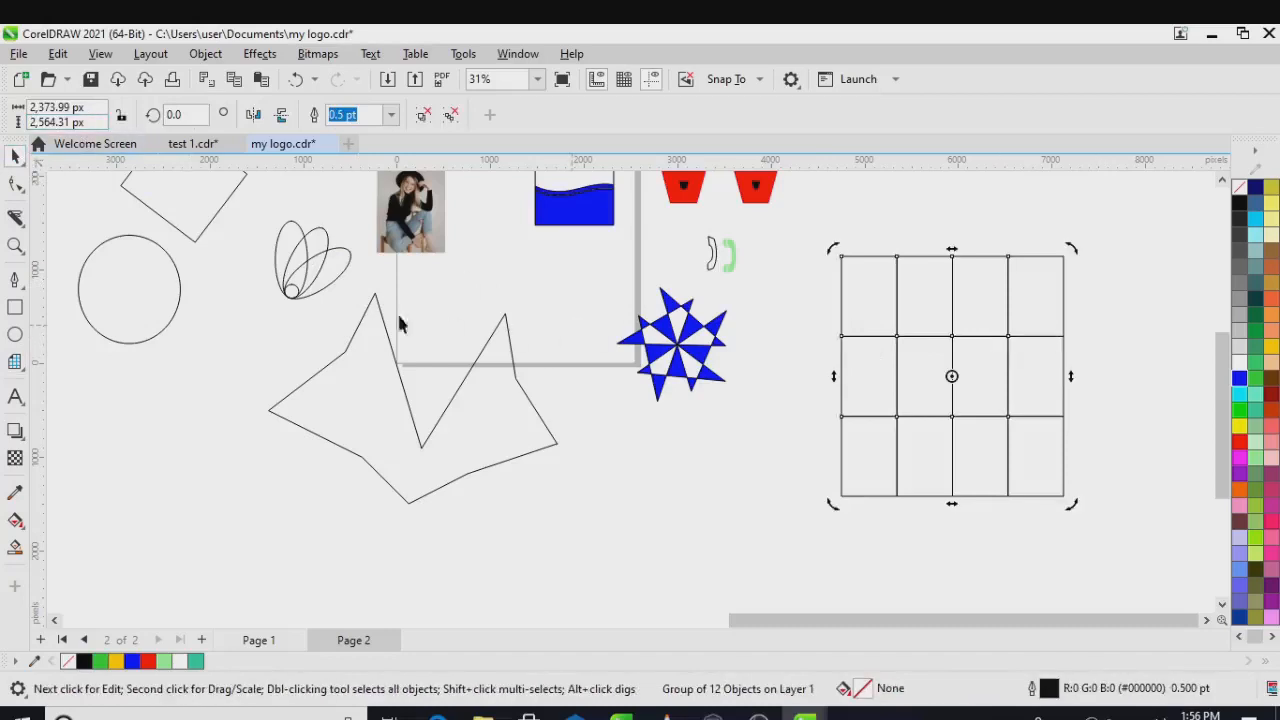
Set Graph Paper to 14 columns and 9 rows, and draw a grid about 1,743 by 1,613 px below the star plus a smaller one below the first grid.
click(21, 364)
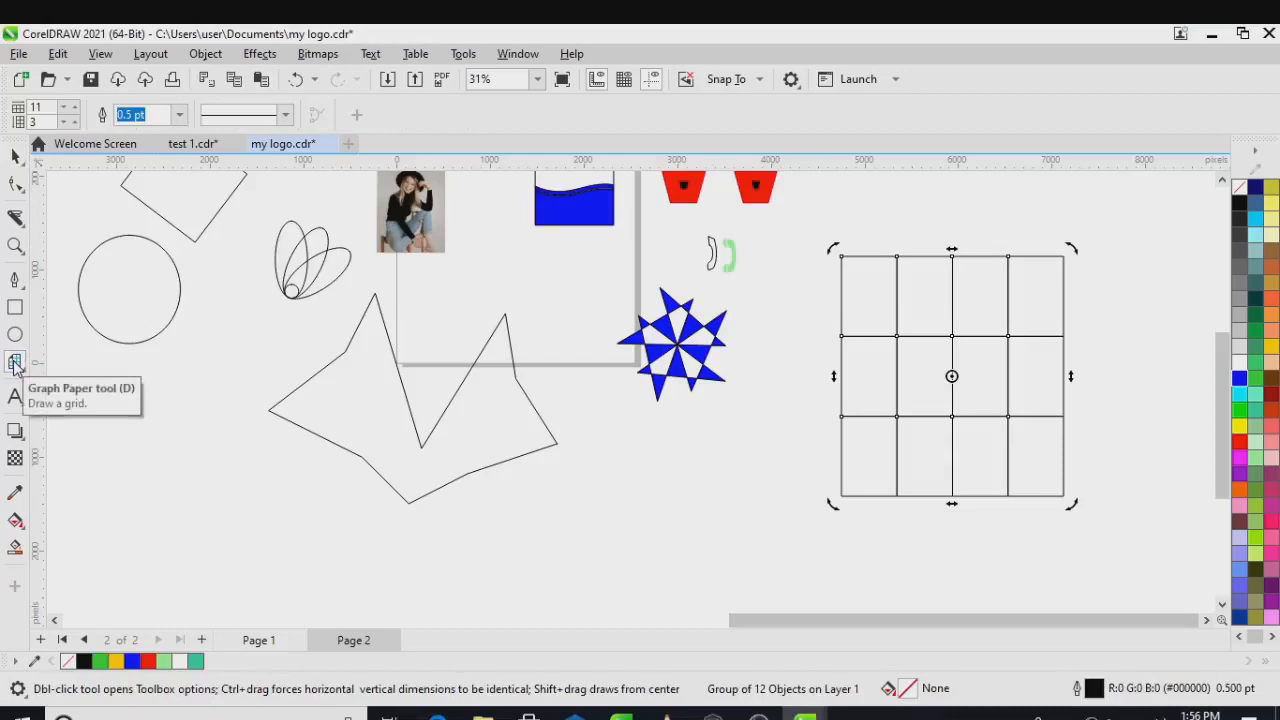
click(75, 126)
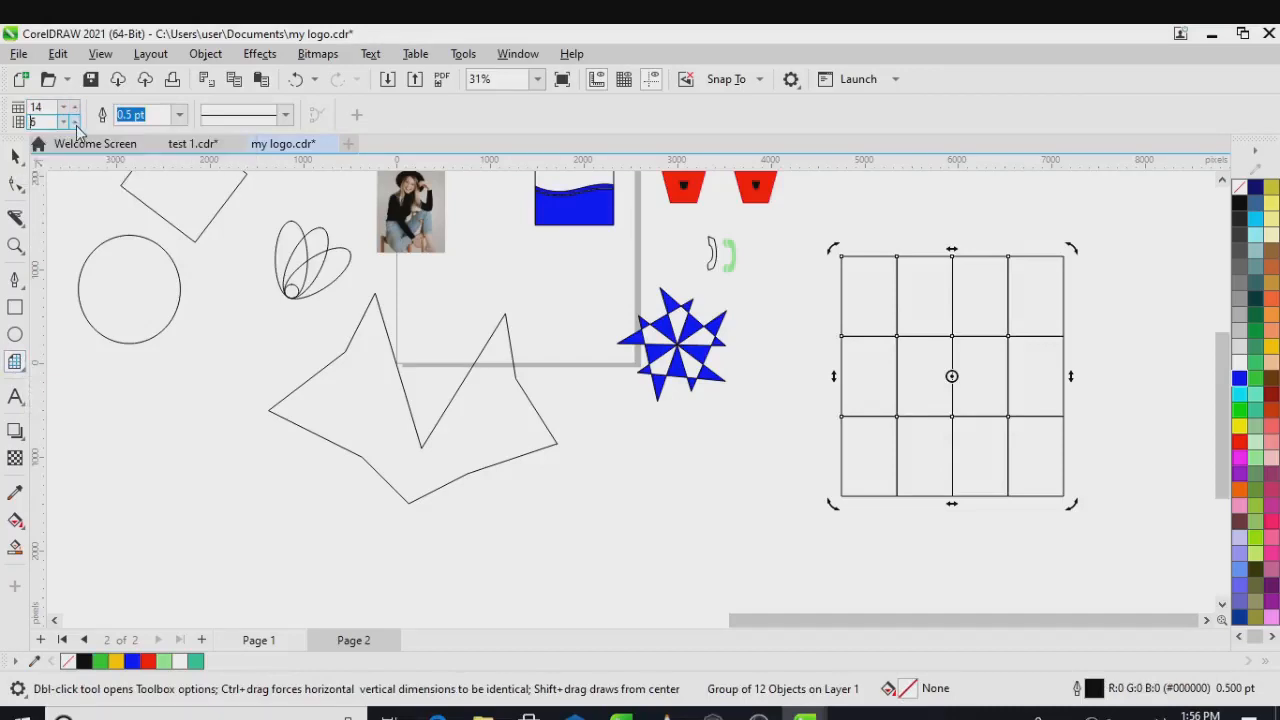
click(75, 125)
click(75, 125)
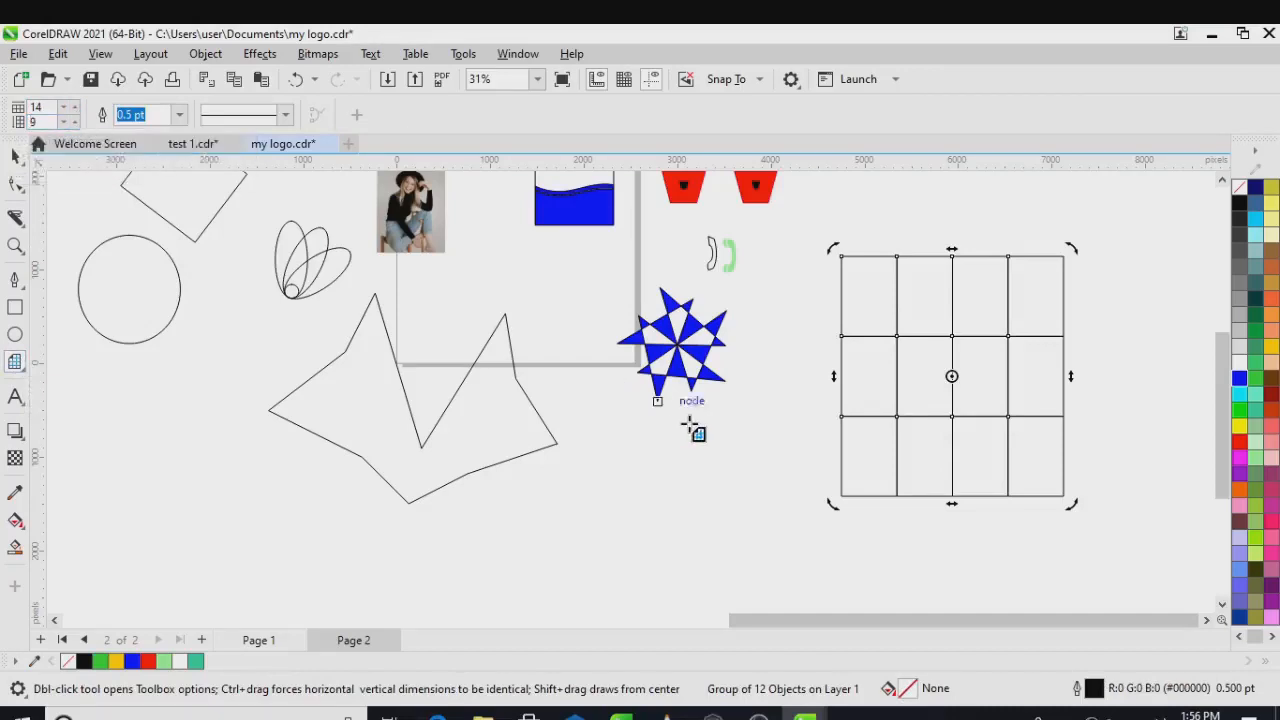
drag(641, 409, 806, 564)
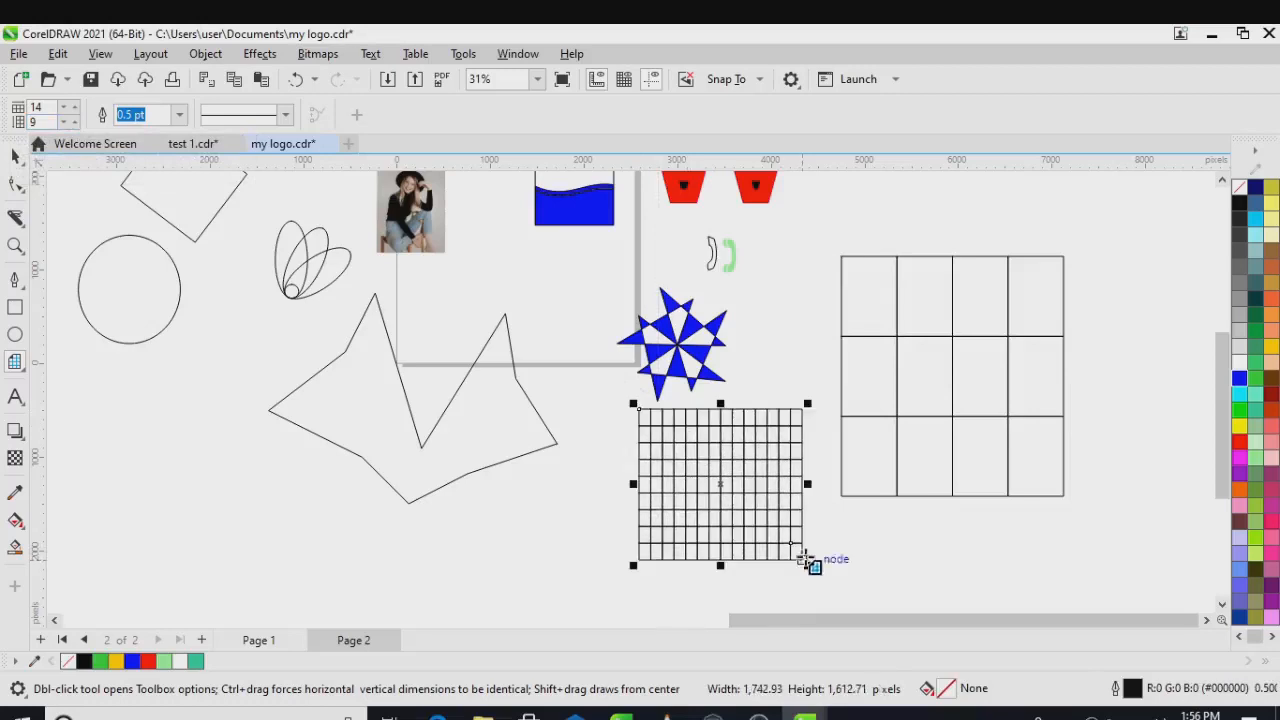
drag(887, 516, 977, 575)
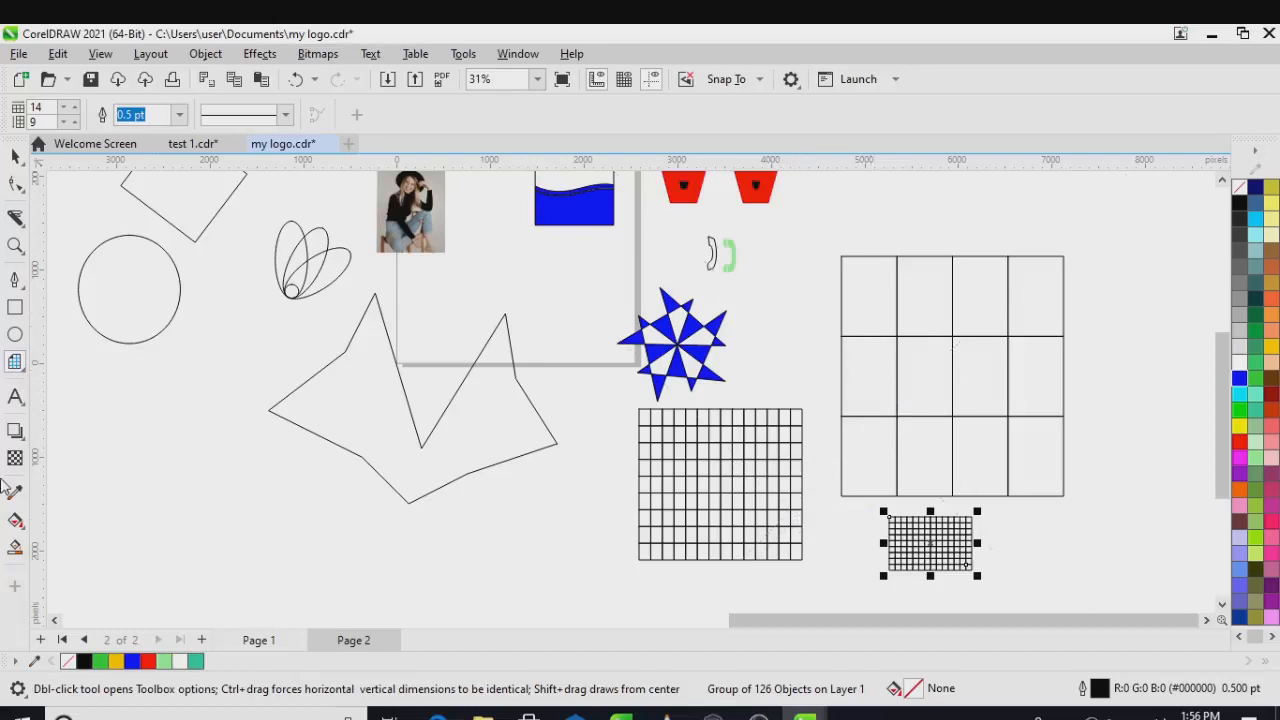
Add the text "hjh" inside the upper-left cell of the large four-column grid.
click(15, 397)
click(869, 294)
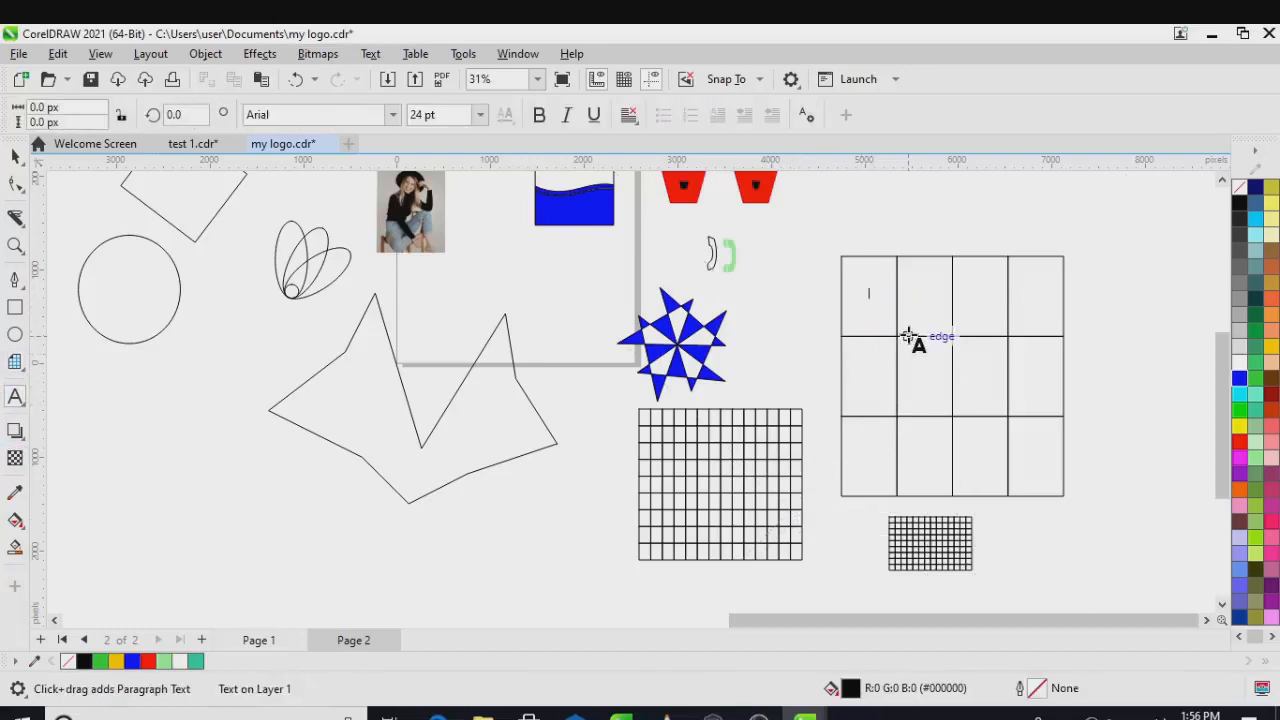
text(h)
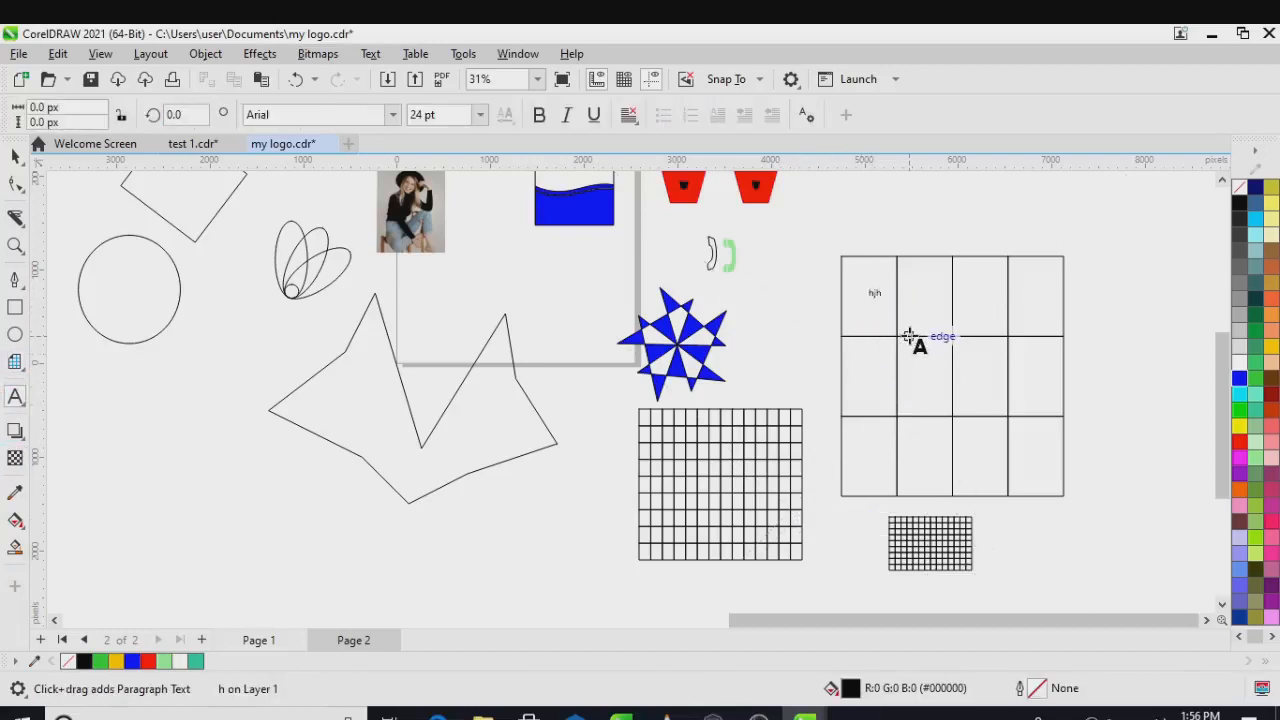
Draw a spiral with four revolutions below the large ellipse and petals, overlapping the left end of the reshaped curve.
click(23, 410)
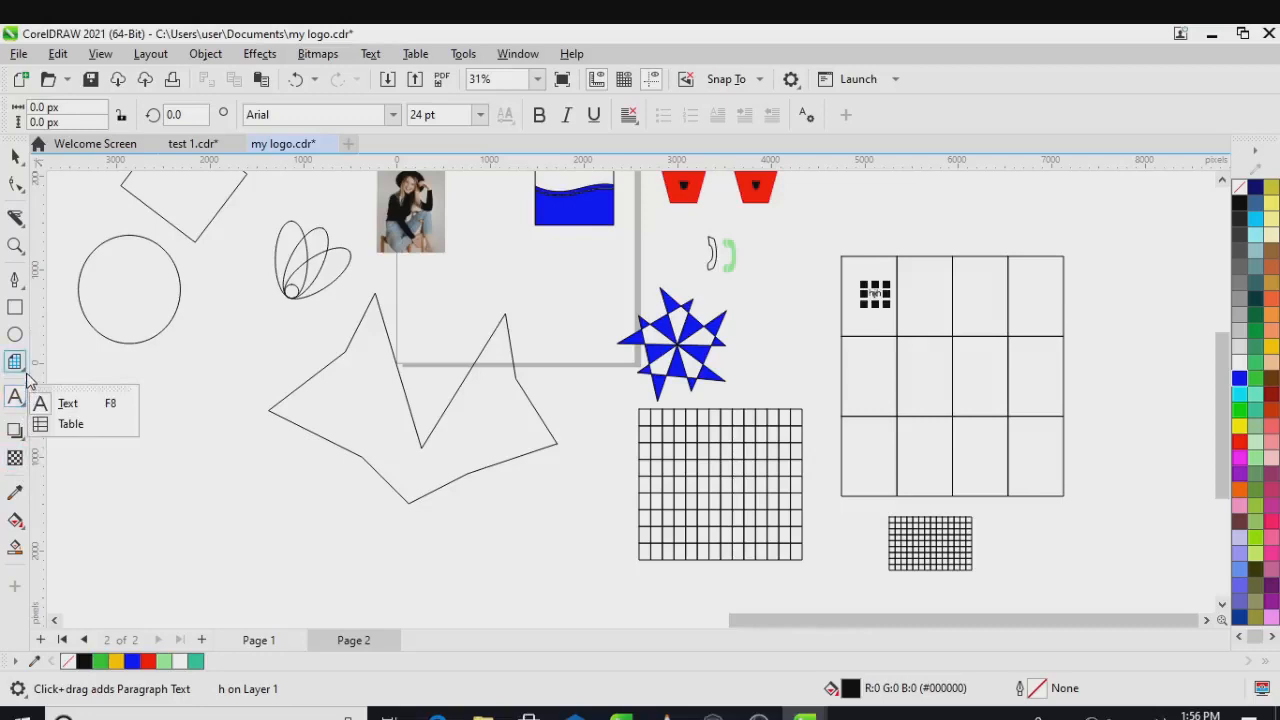
click(16, 362)
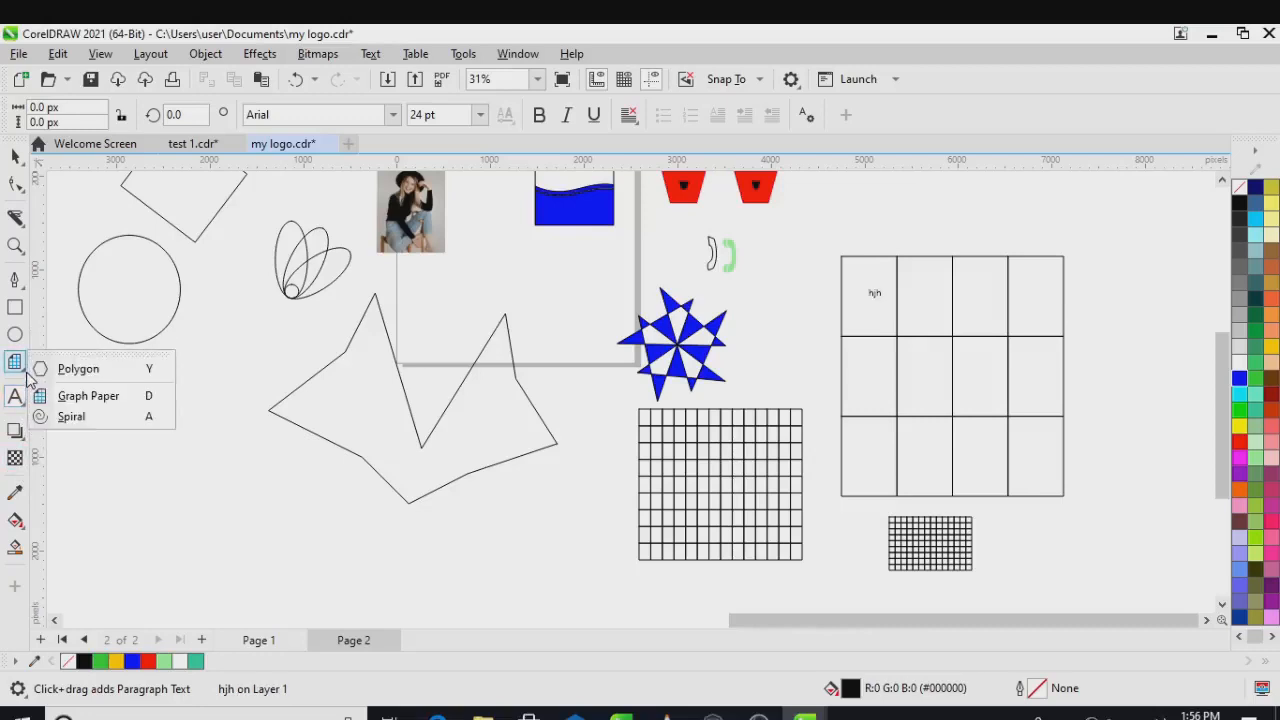
click(88, 416)
drag(206, 361, 340, 518)
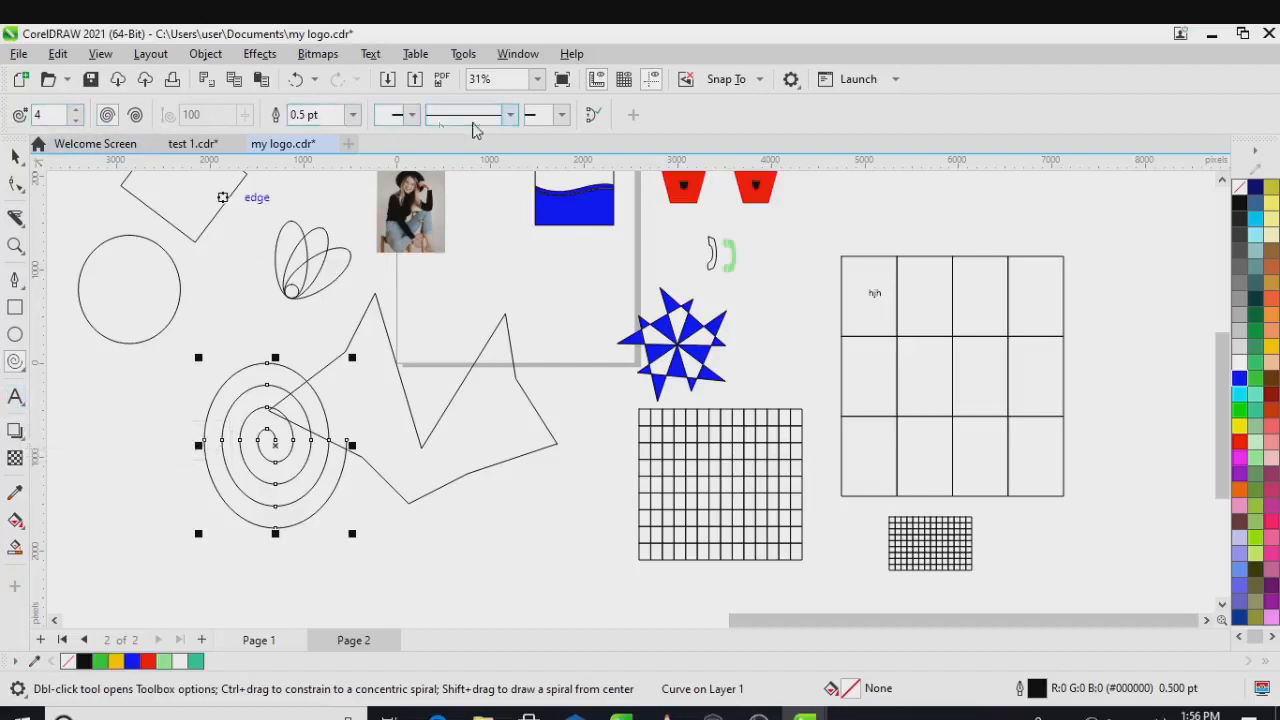
Draw a logarithmic spiral with 11 revolutions and expansion 100, about 721 by 559 px, between the large ellipse and the petals.
click(138, 116)
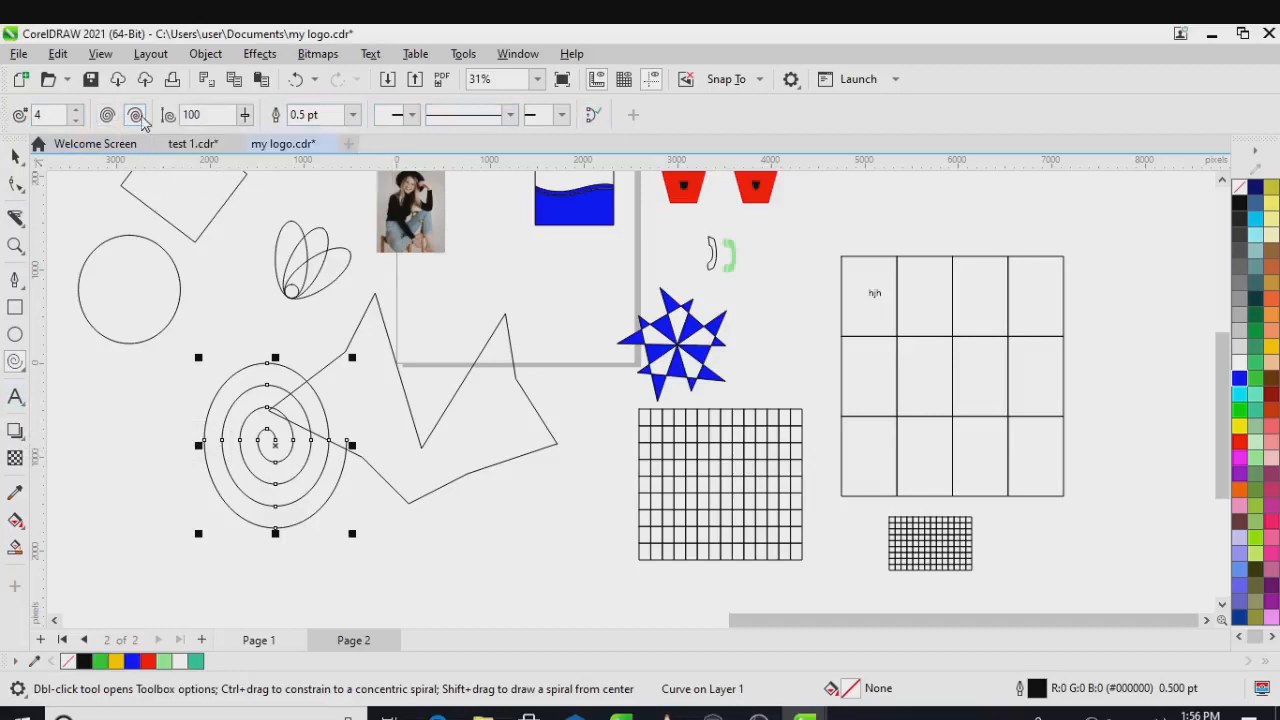
click(108, 116)
click(128, 123)
drag(181, 284, 260, 347)
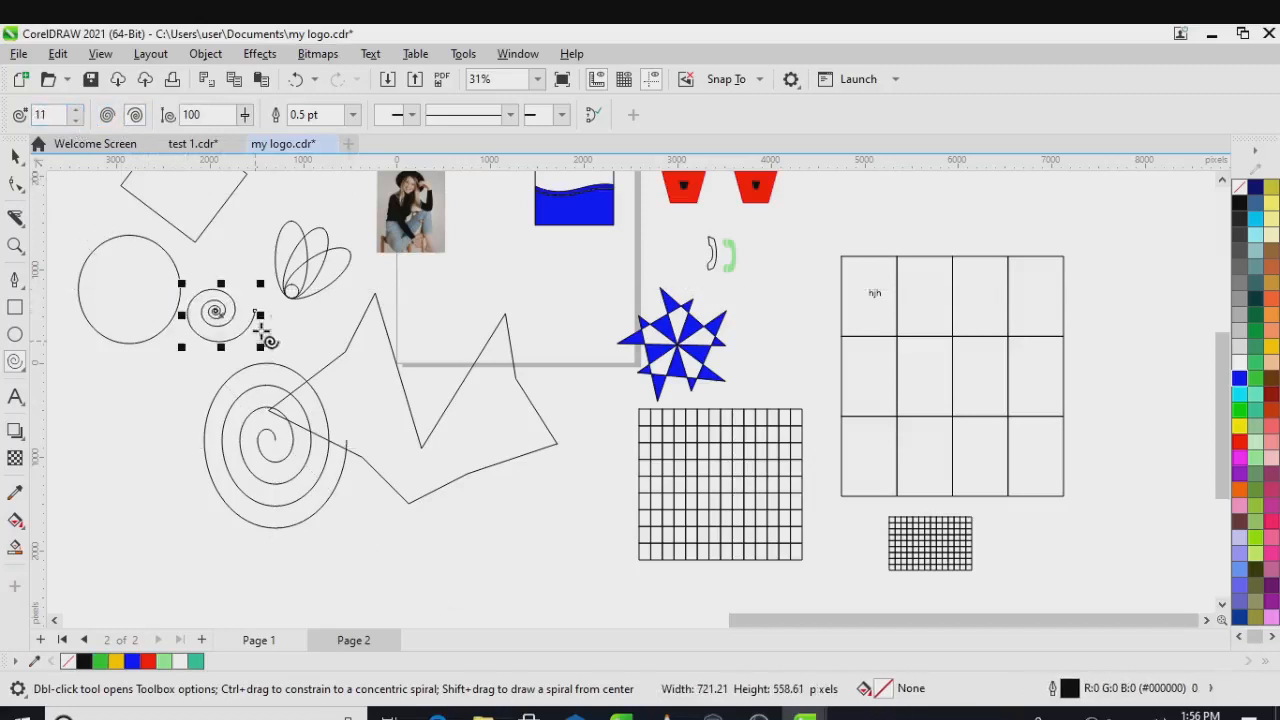
click(633, 116)
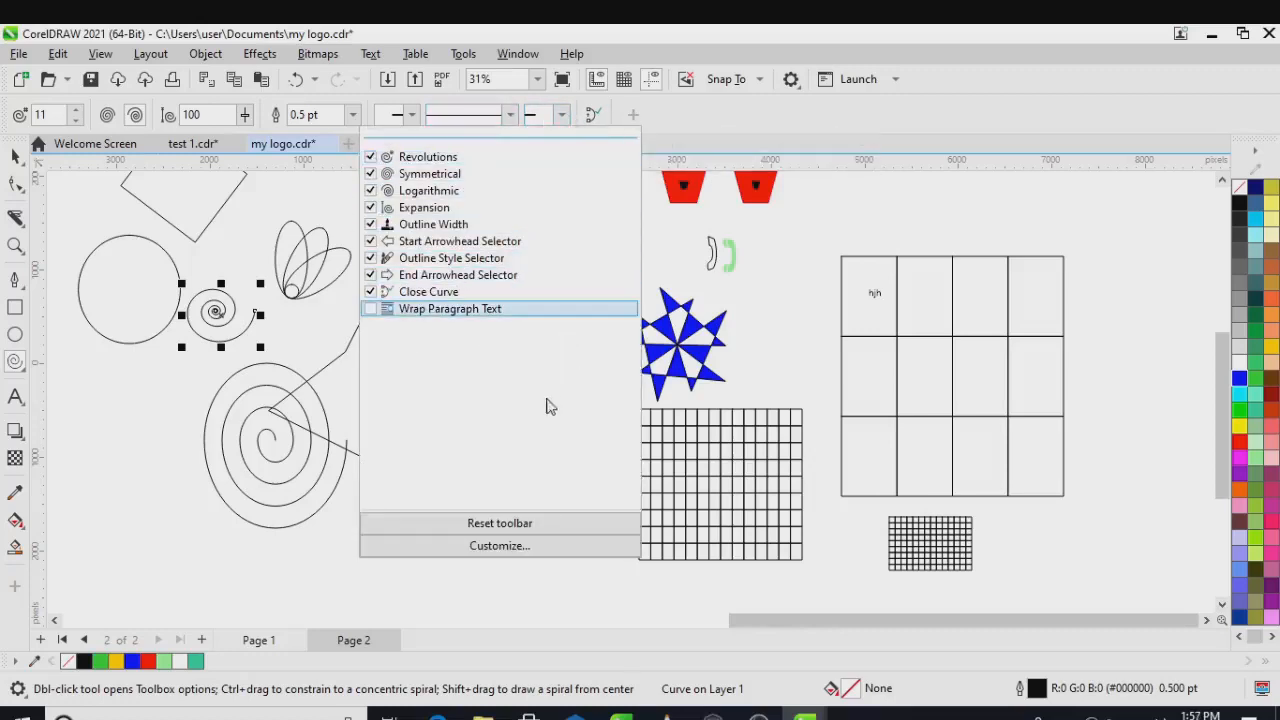
click(201, 397)
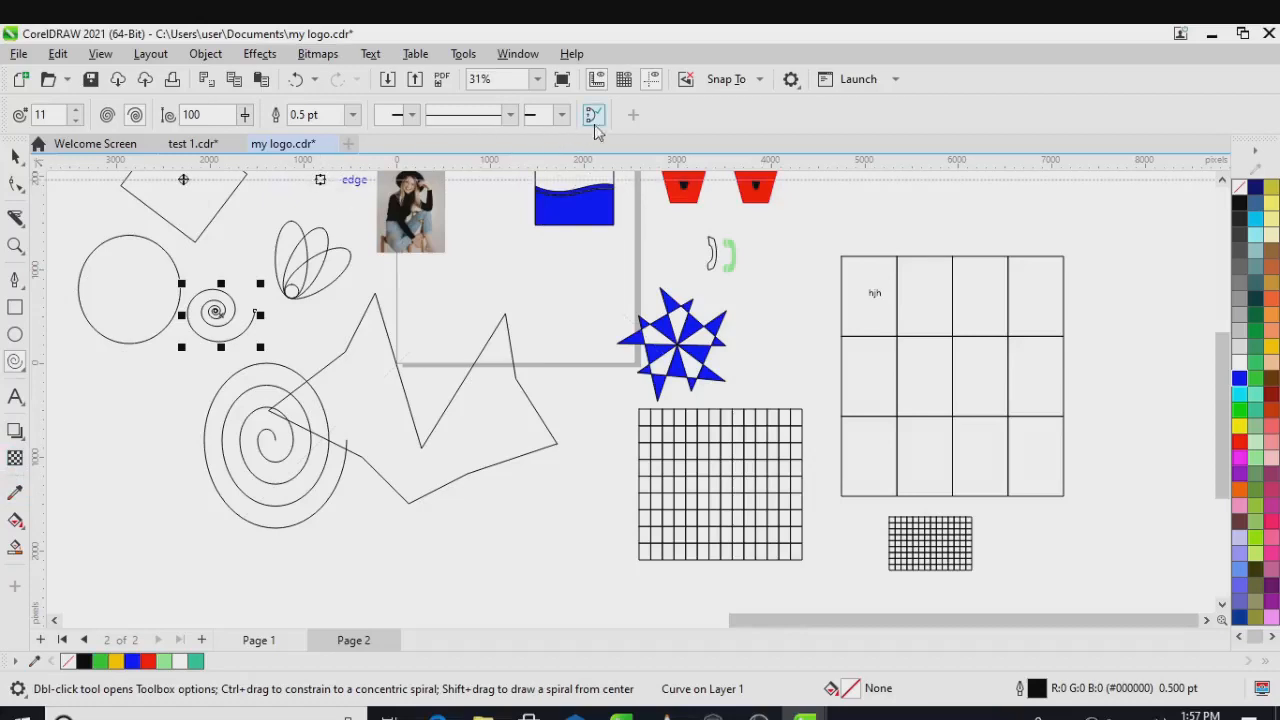
click(632, 114)
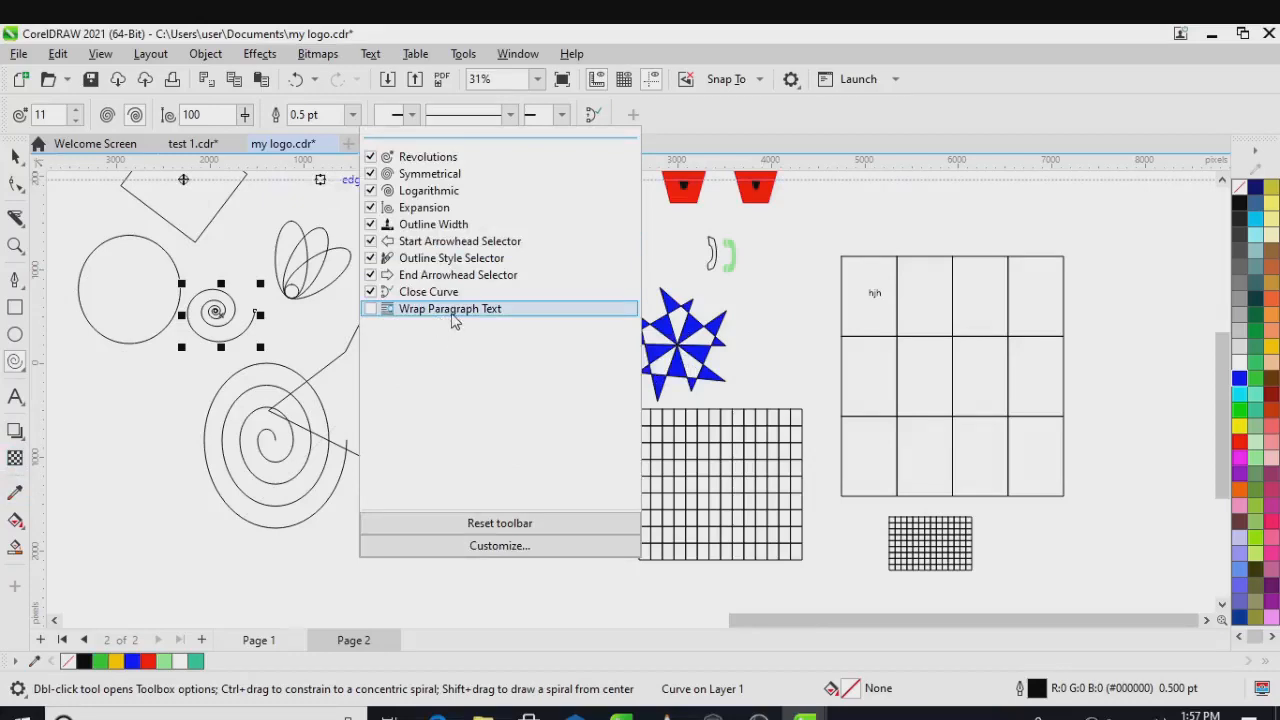
click(188, 433)
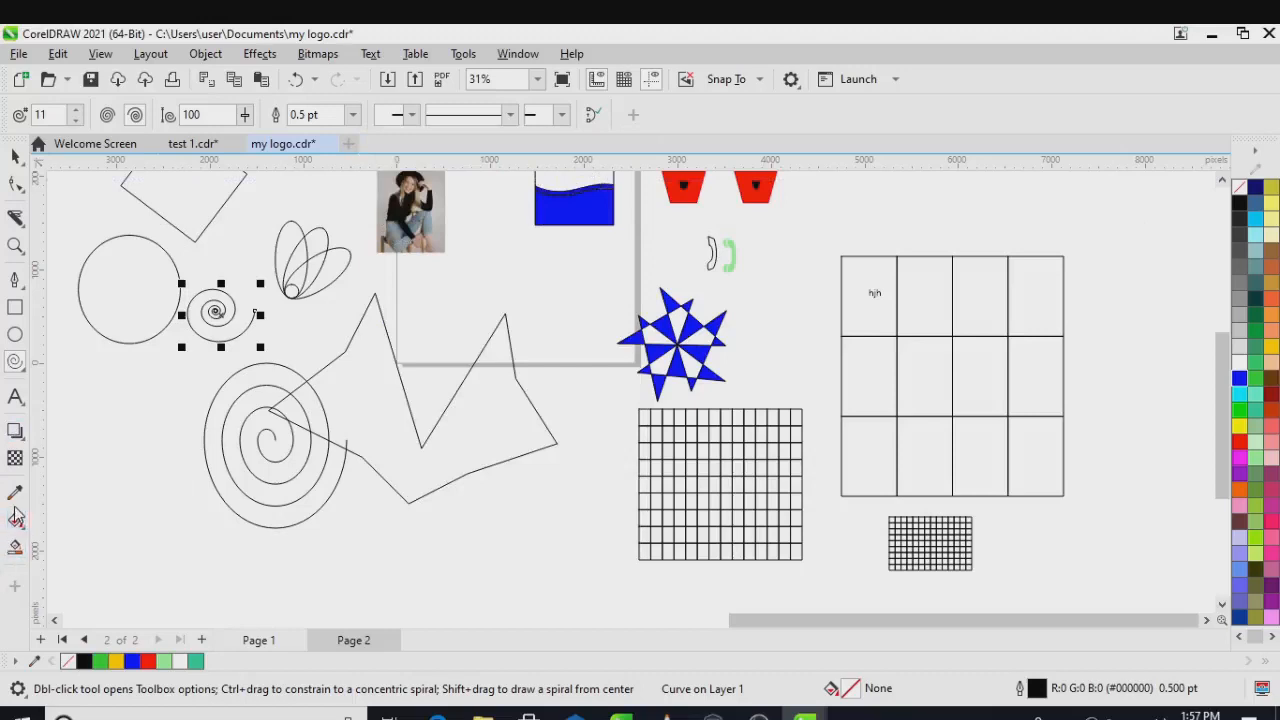
Add the artistic text "sub" below the reshaped curve and enlarge it to about 2,134 by 1,007 px.
click(24, 412)
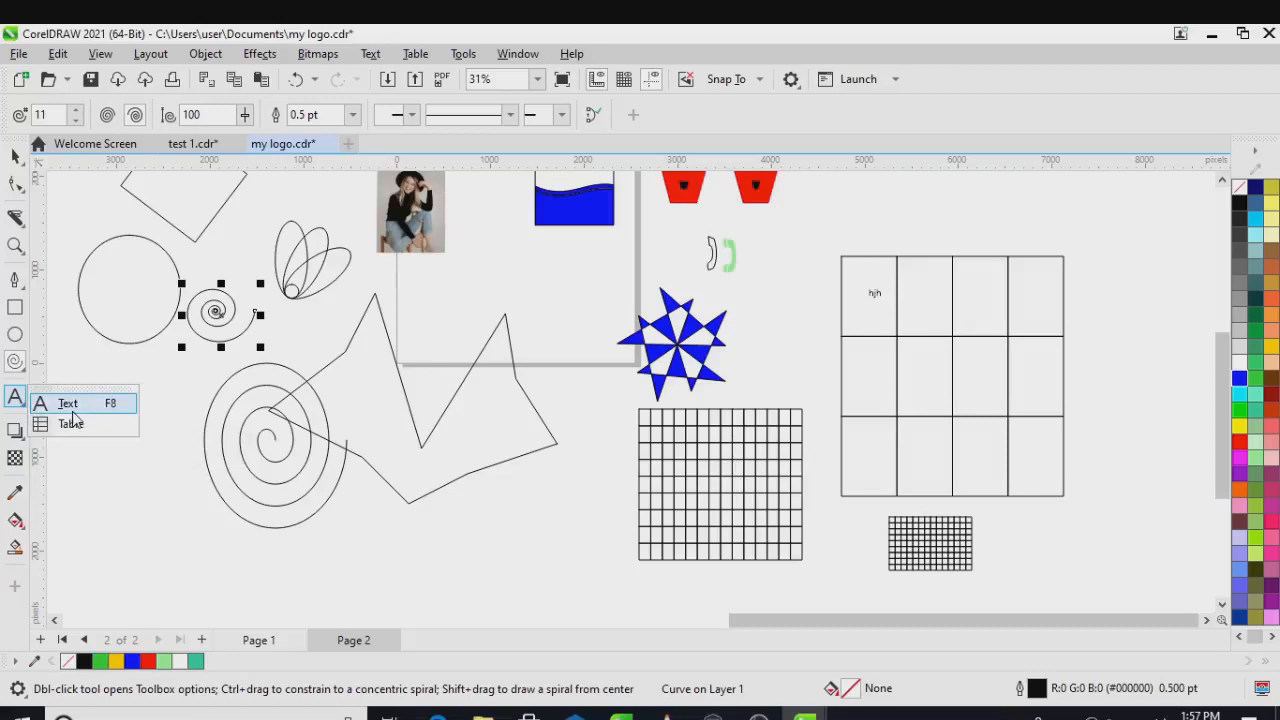
click(72, 410)
click(474, 522)
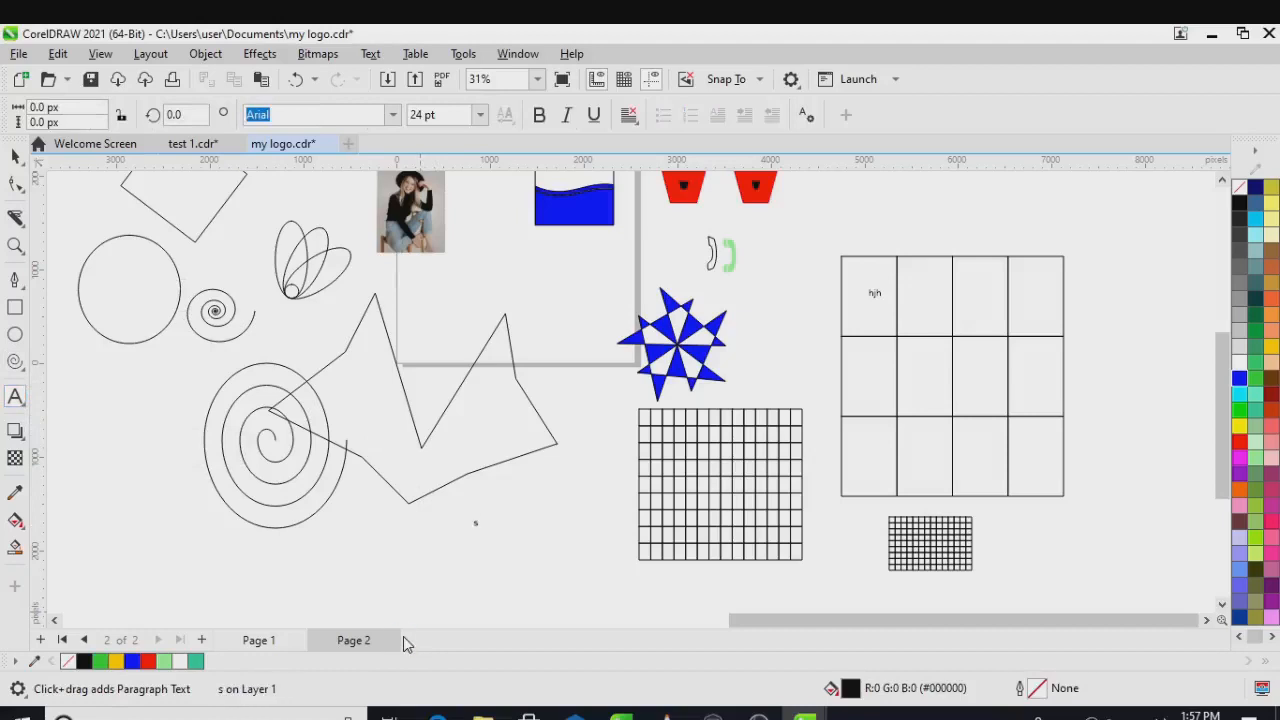
text(sub)
click(13, 160)
drag(500, 512, 624, 452)
drag(468, 535, 418, 582)
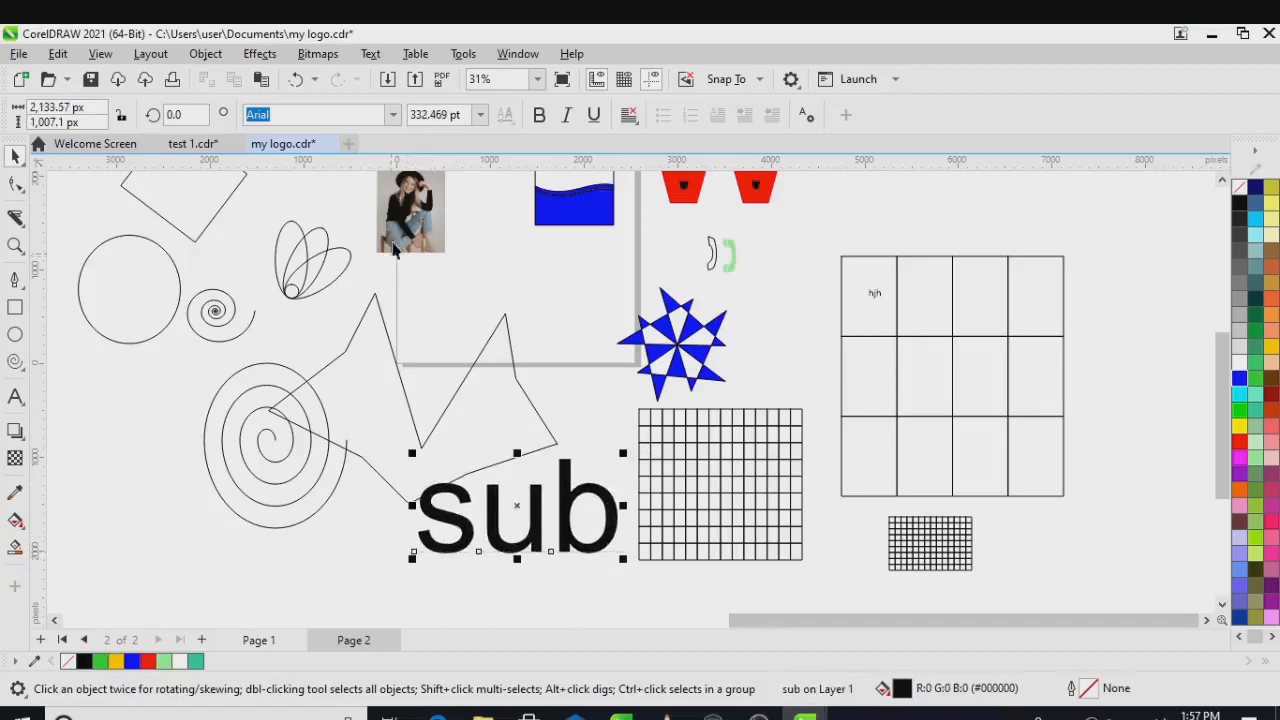
Change the "sub" text's font to Arial Narrow Bold and scale it down to about 1,832 by 949 px.
click(392, 116)
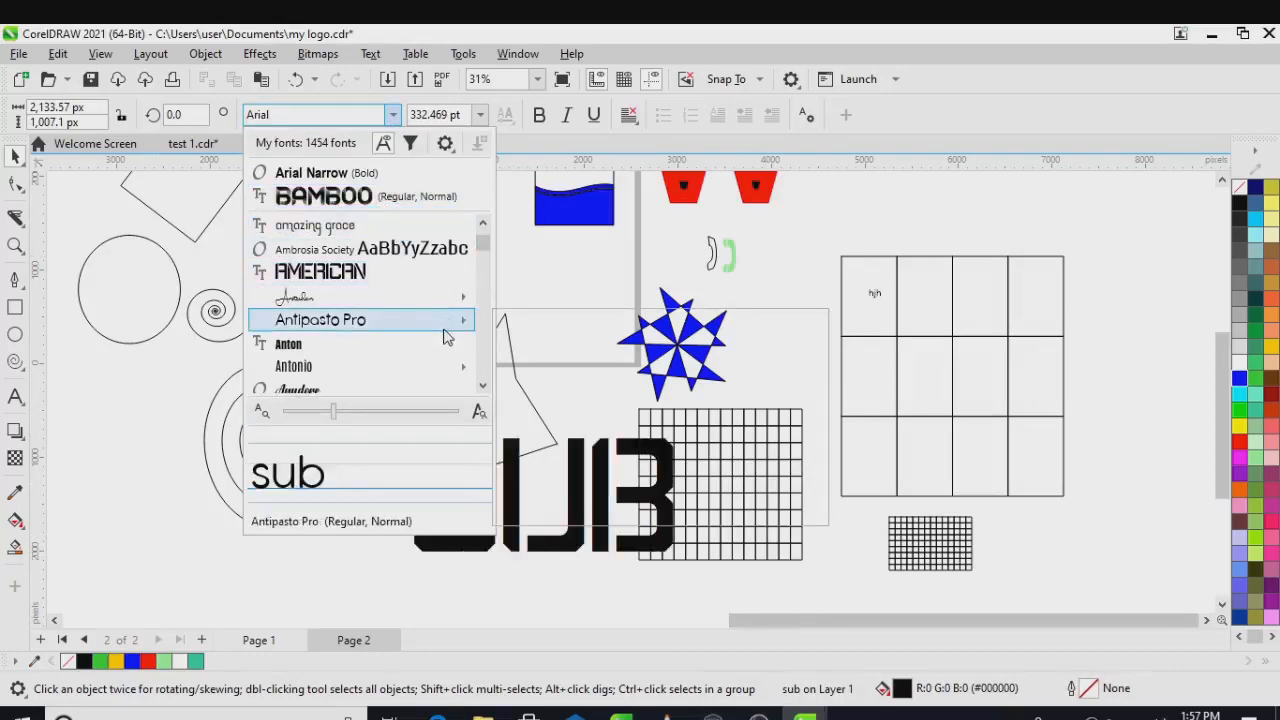
scroll(446, 340, down, 3)
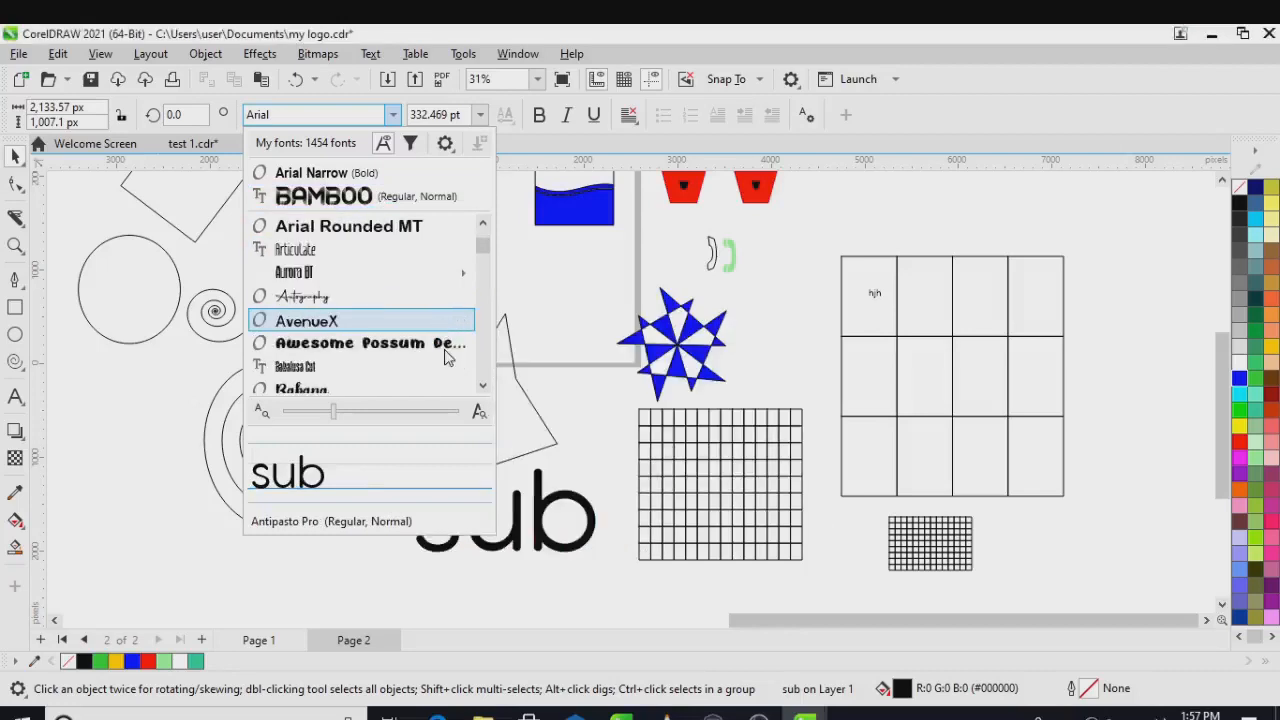
scroll(446, 351, down, 3)
scroll(446, 350, up, 5)
click(345, 177)
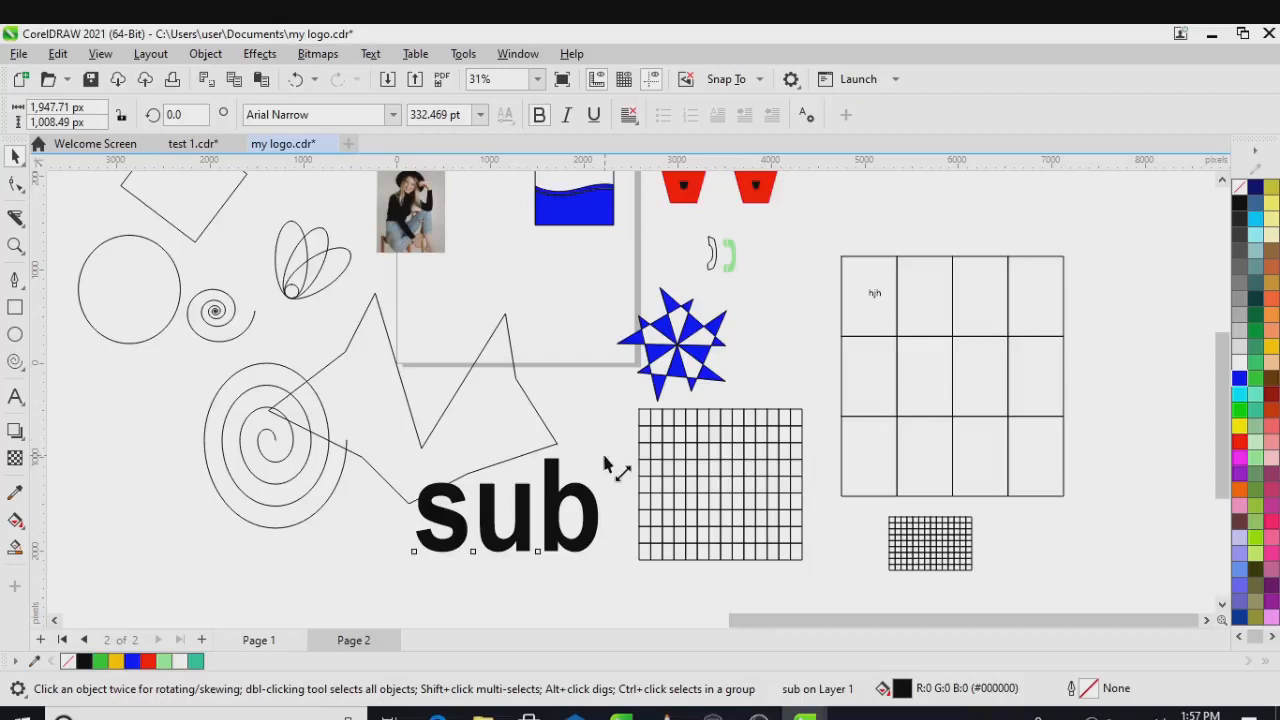
drag(604, 455, 594, 461)
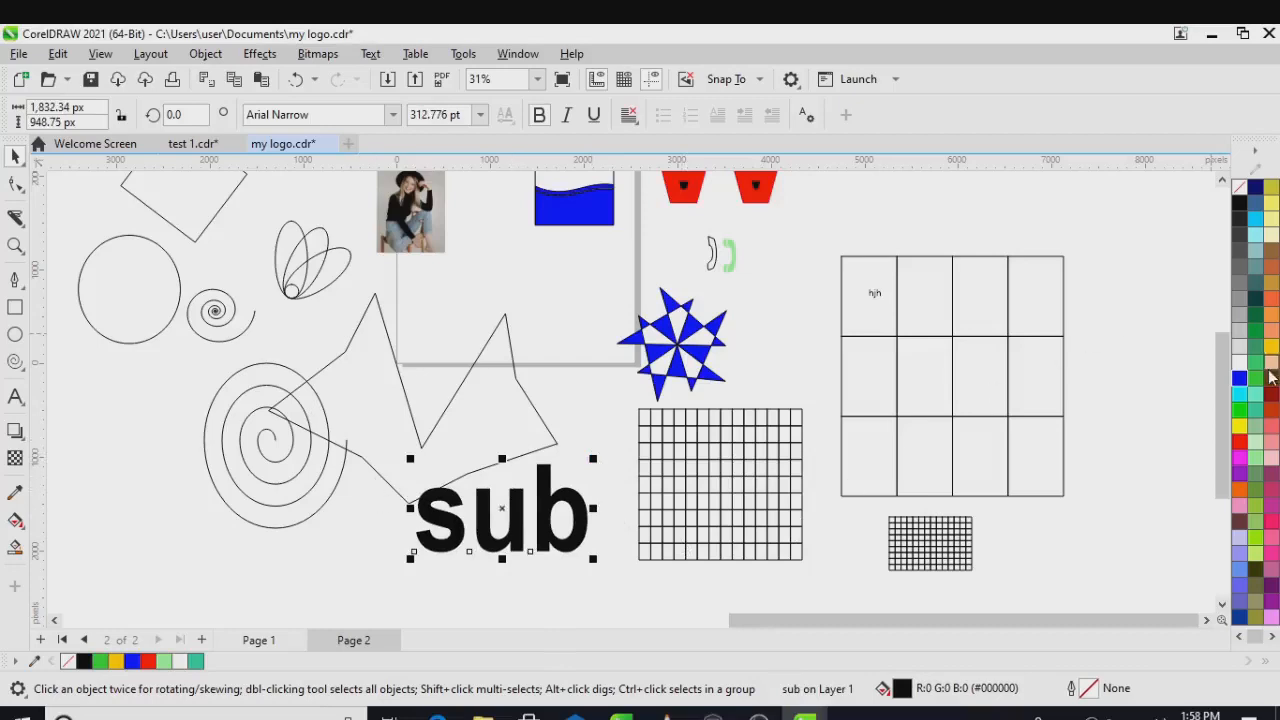
Remove the fill from the "sub" text and give it a black outline.
click(1239, 193)
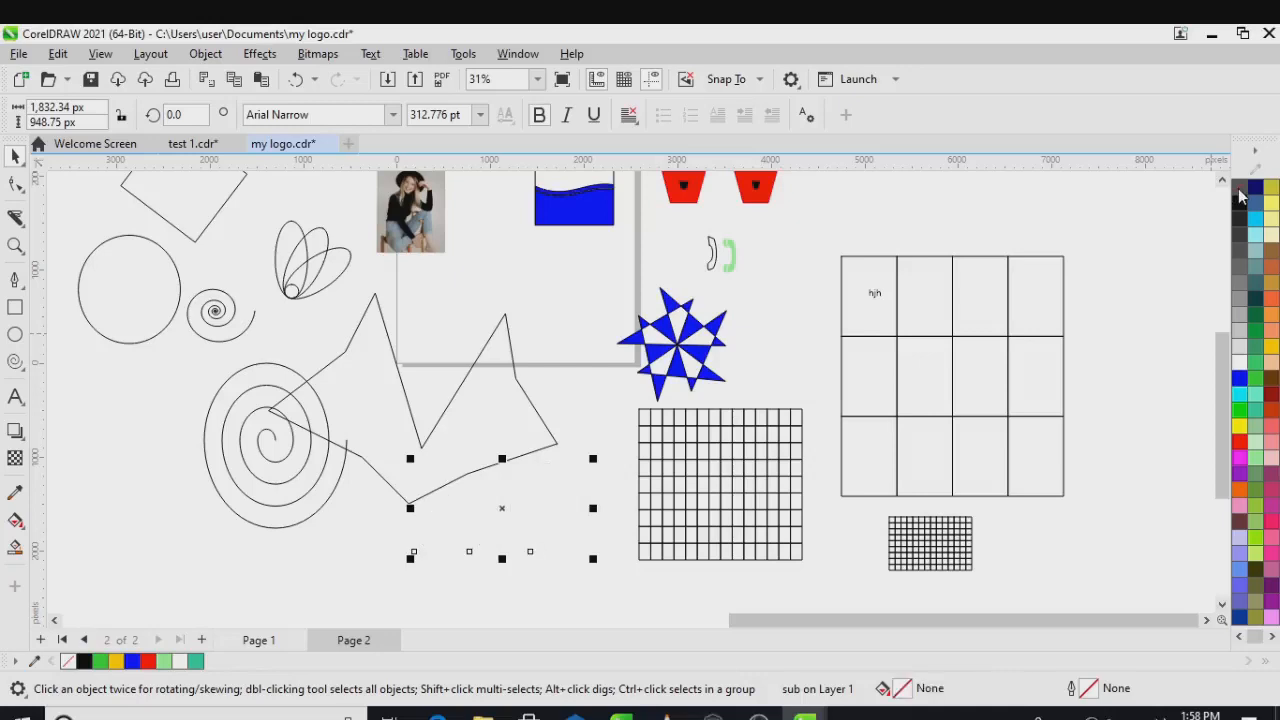
right_click(1239, 198)
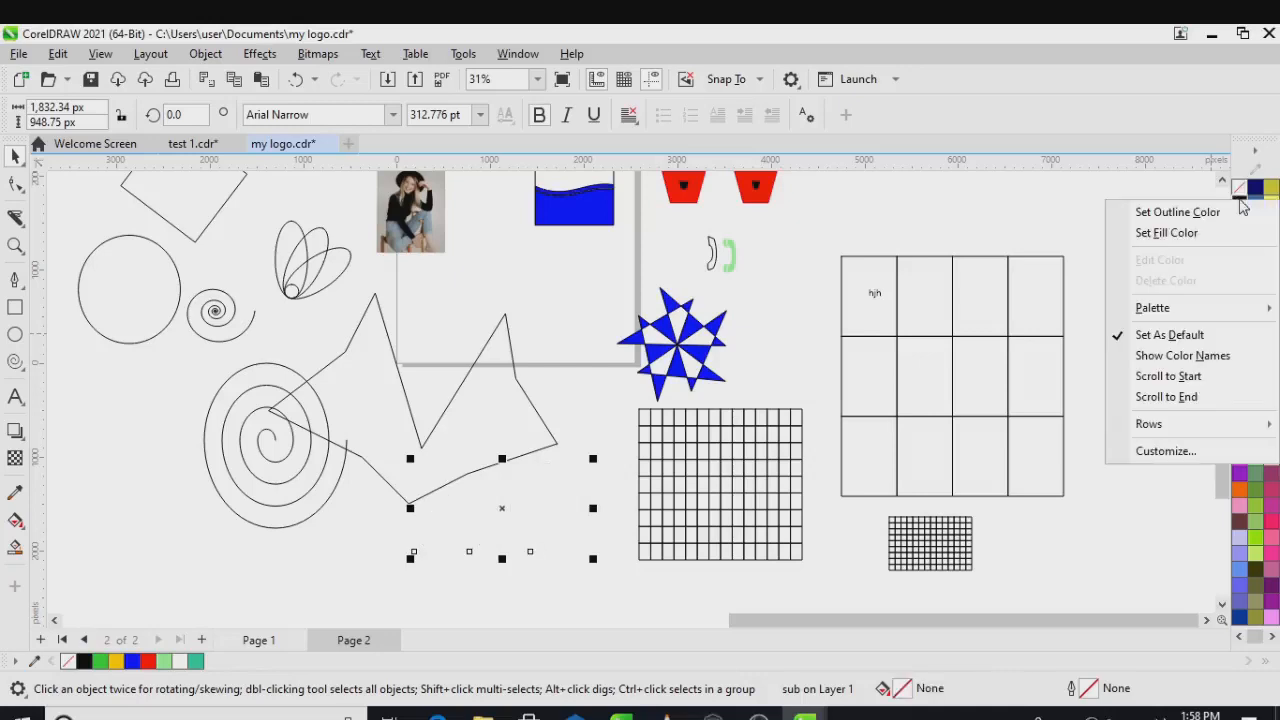
click(1177, 212)
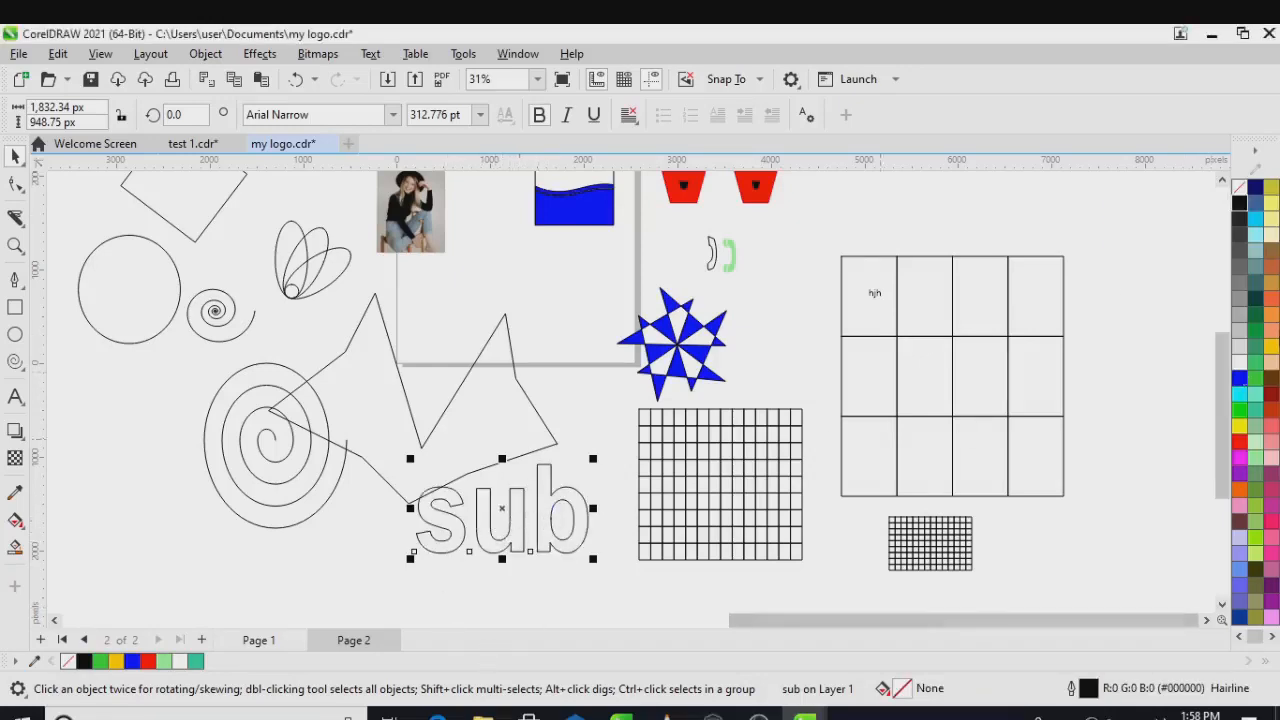
Move the outlined "sub" text over the blue star and fill it with white.
drag(523, 508, 638, 366)
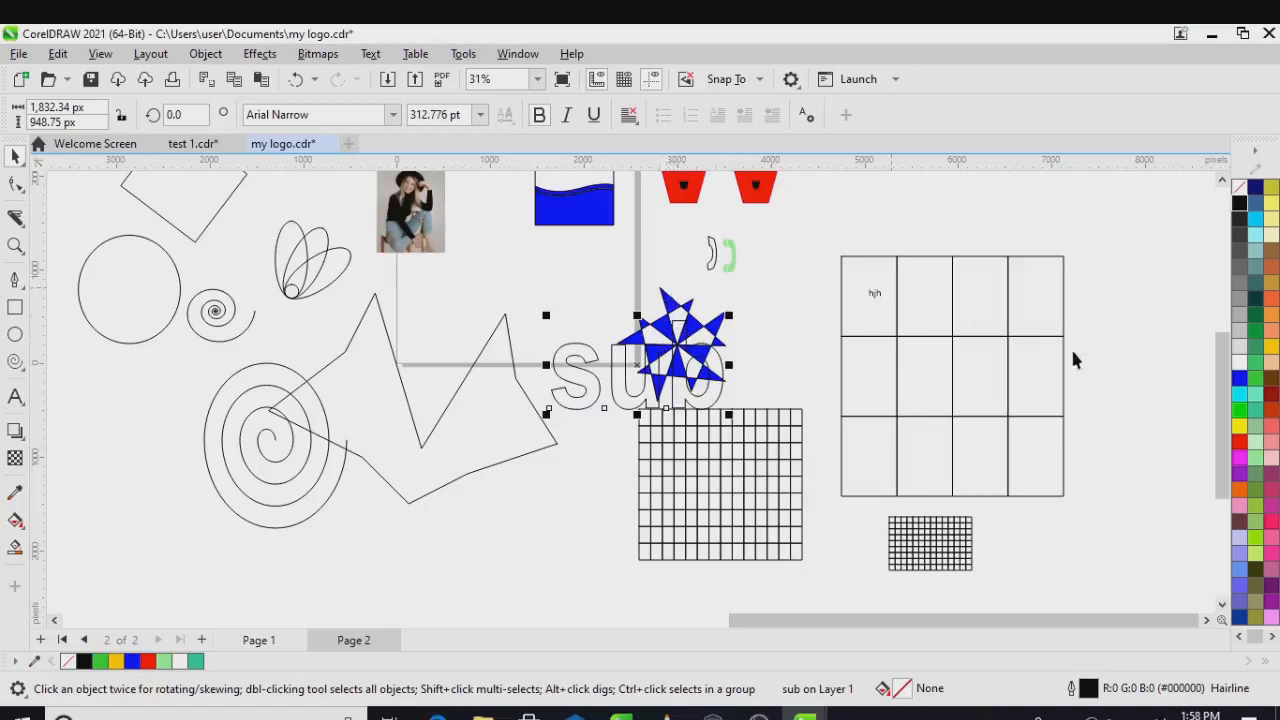
click(1239, 364)
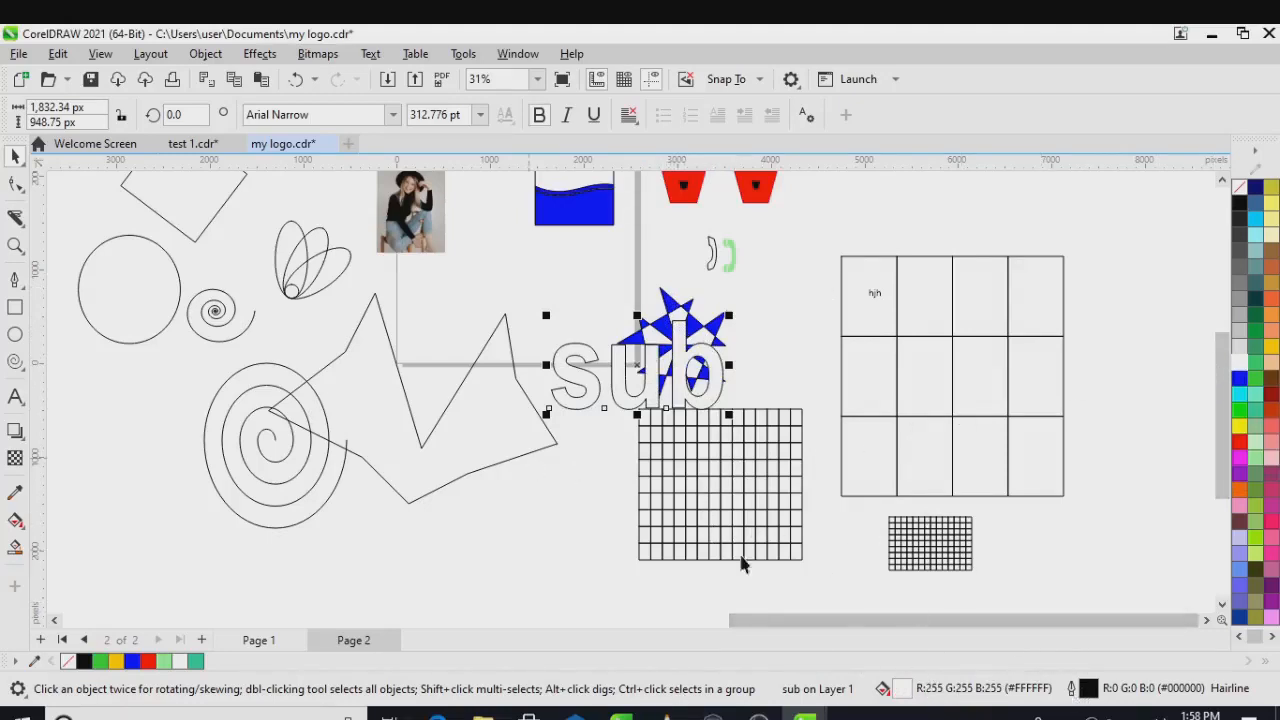
Set the "sub" text's outline width to 4.0 pt and give it a dashed line style.
double_click(1075, 690)
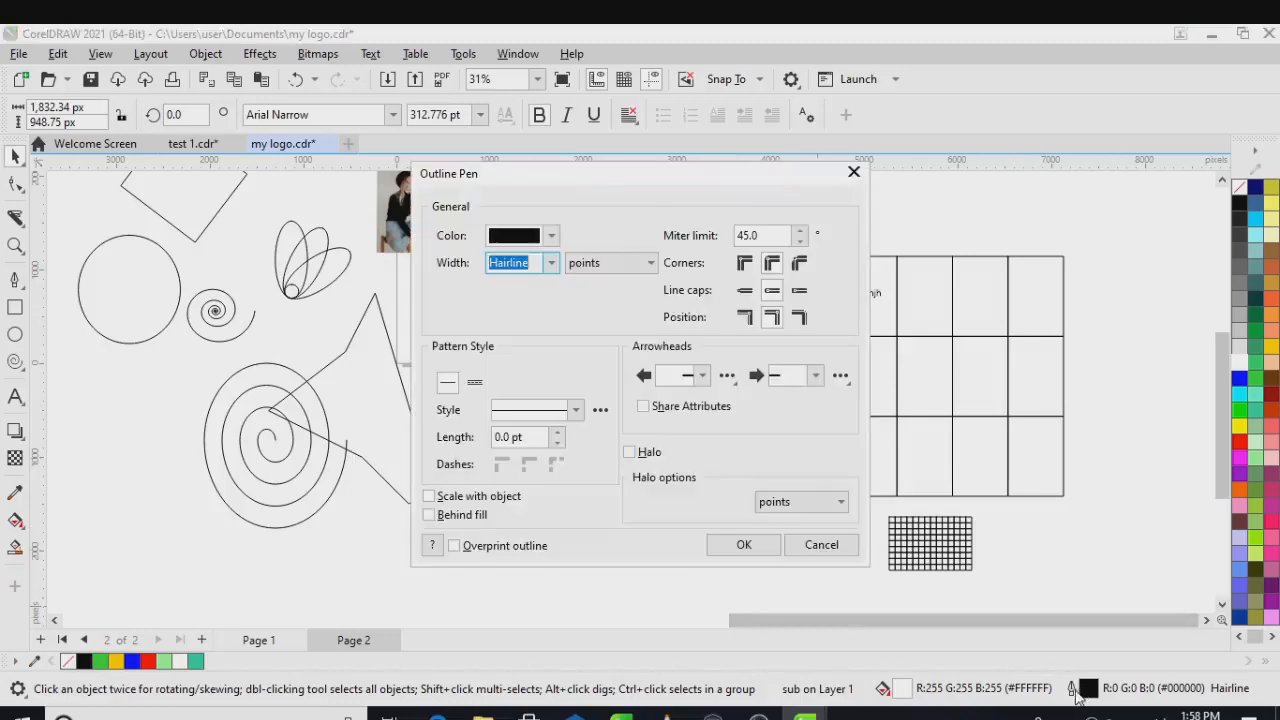
click(551, 263)
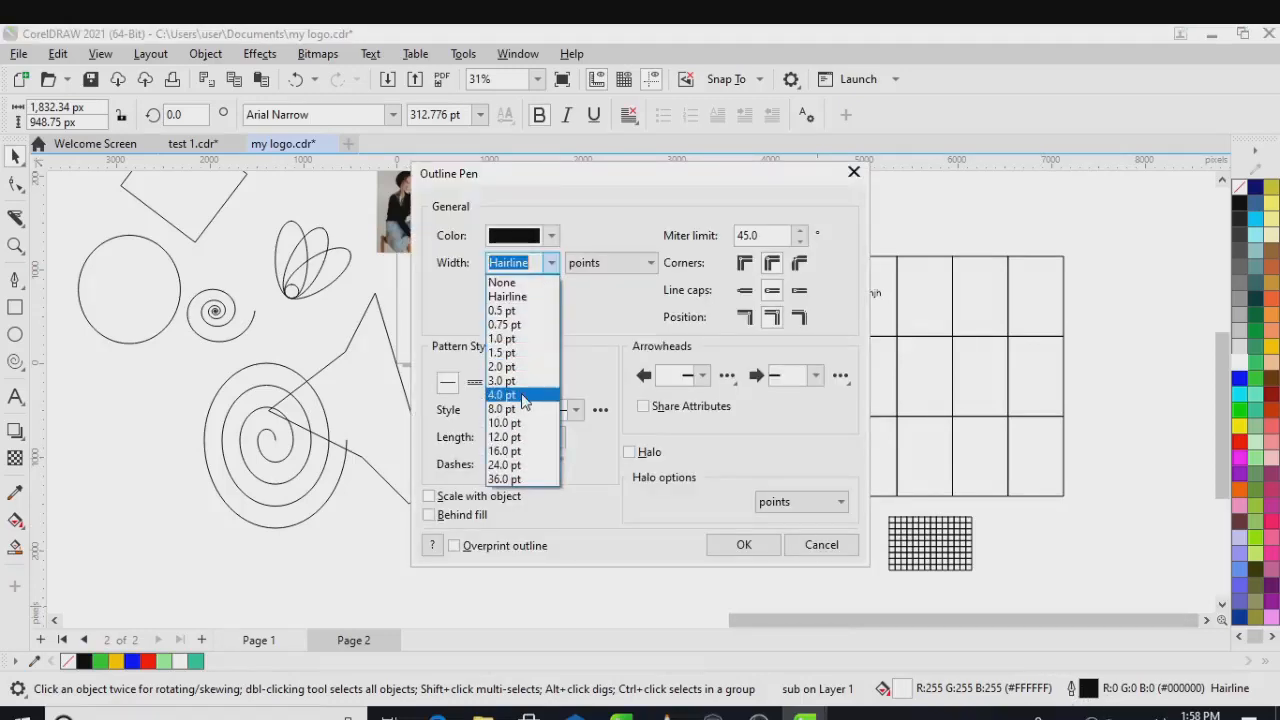
click(521, 396)
click(575, 411)
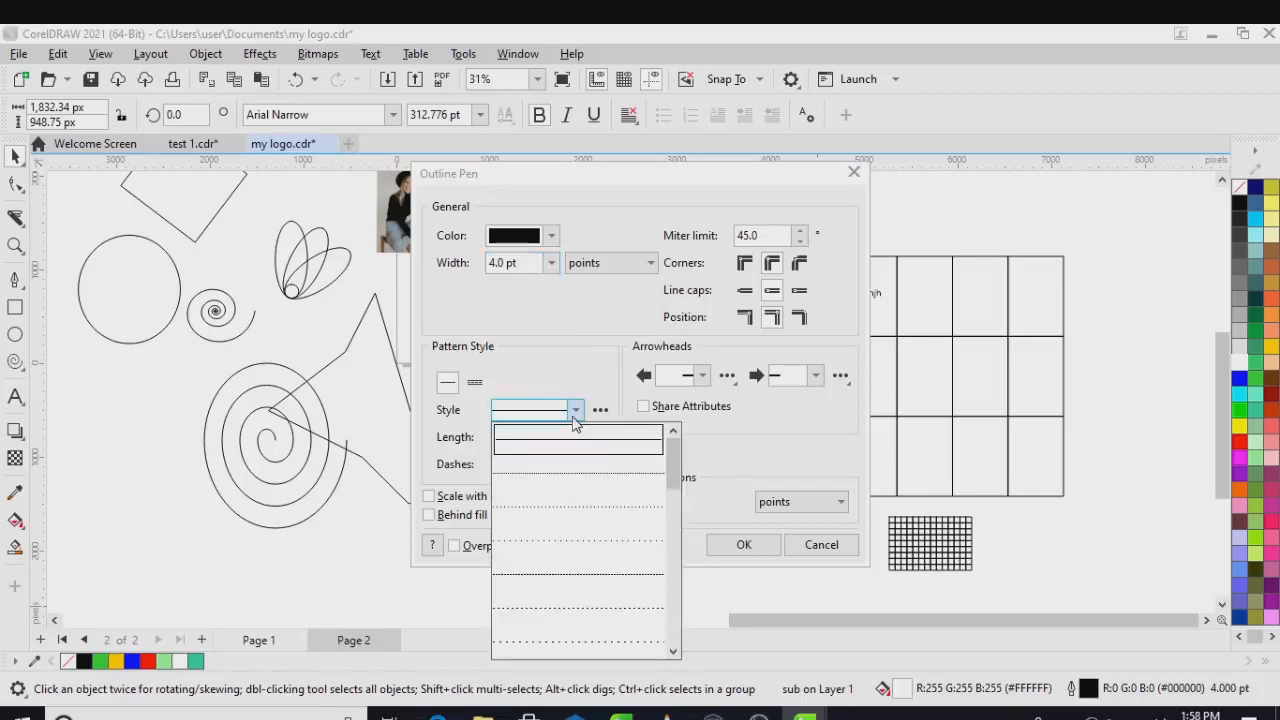
click(595, 582)
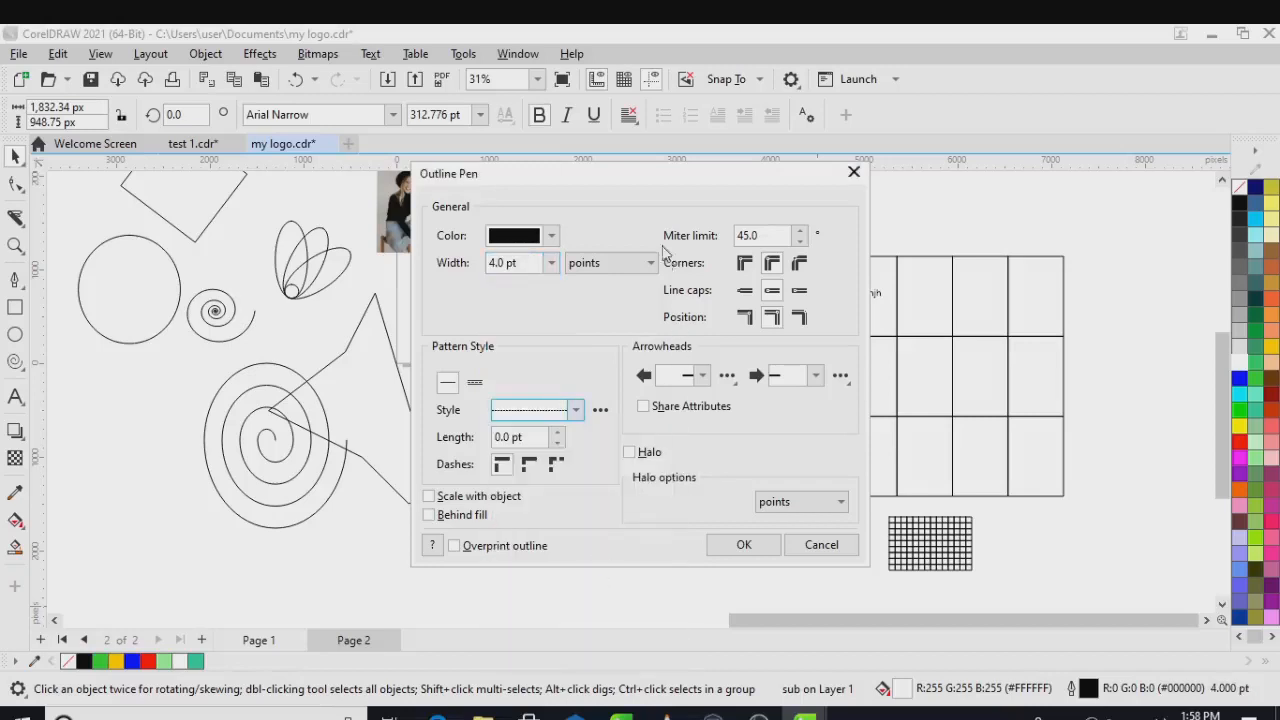
Give the text outline round corners and a yellow colour without arrowheads, and apply the outline settings.
drag(640, 183, 845, 213)
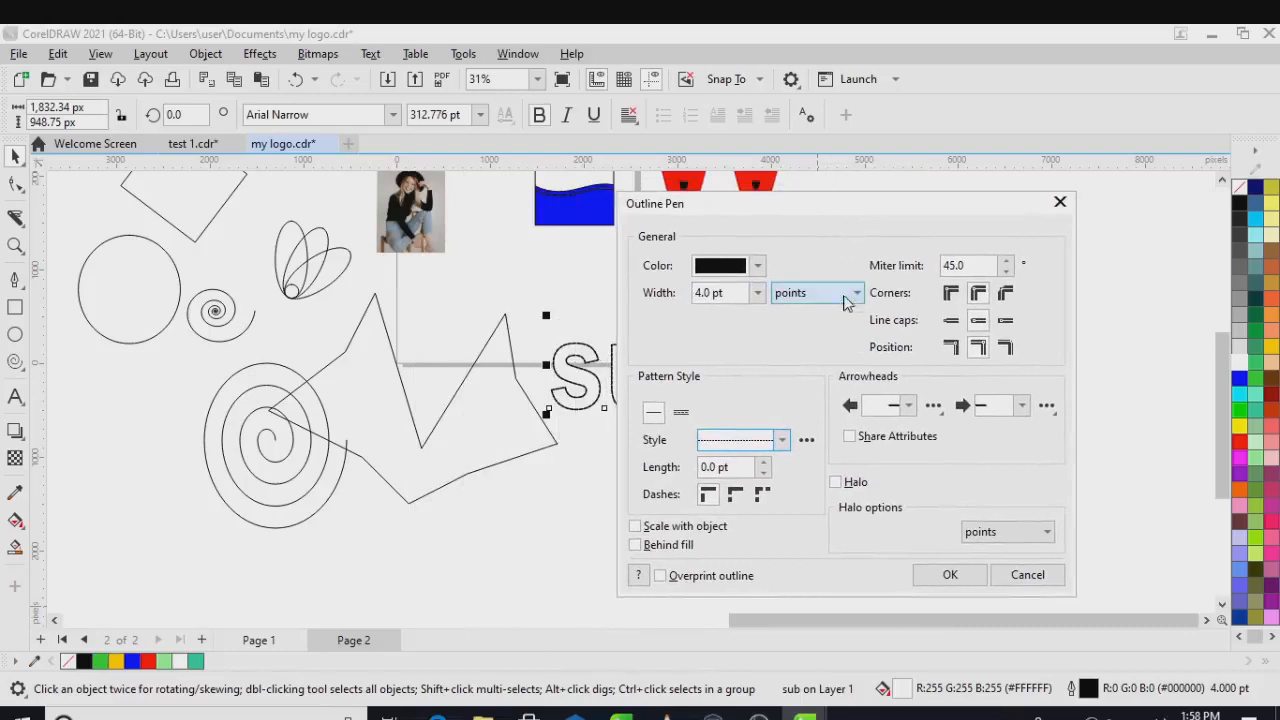
click(958, 297)
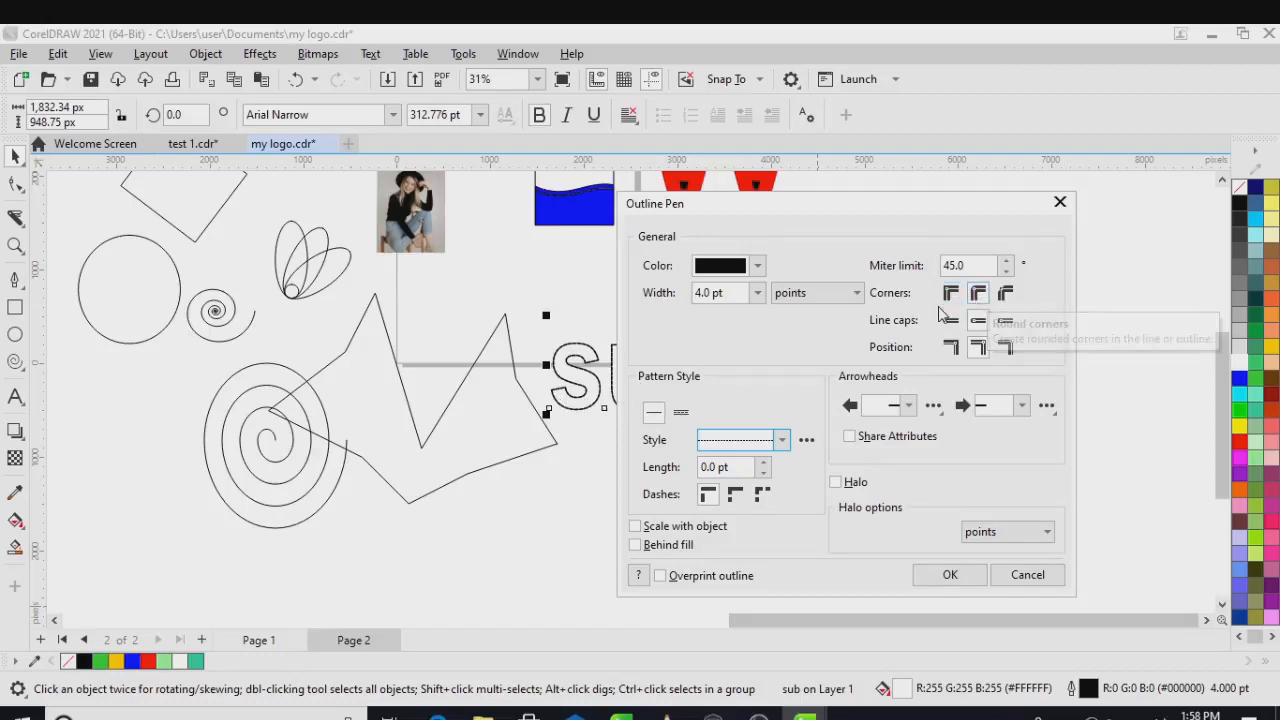
click(978, 293)
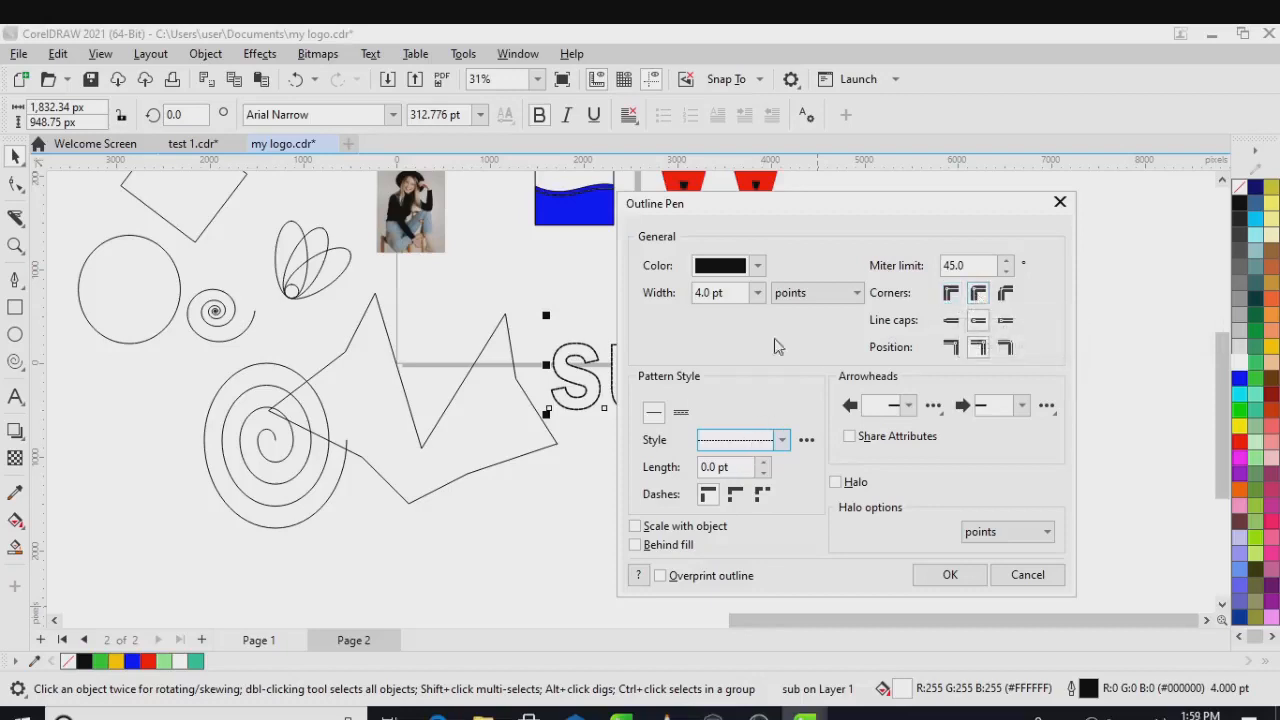
click(757, 265)
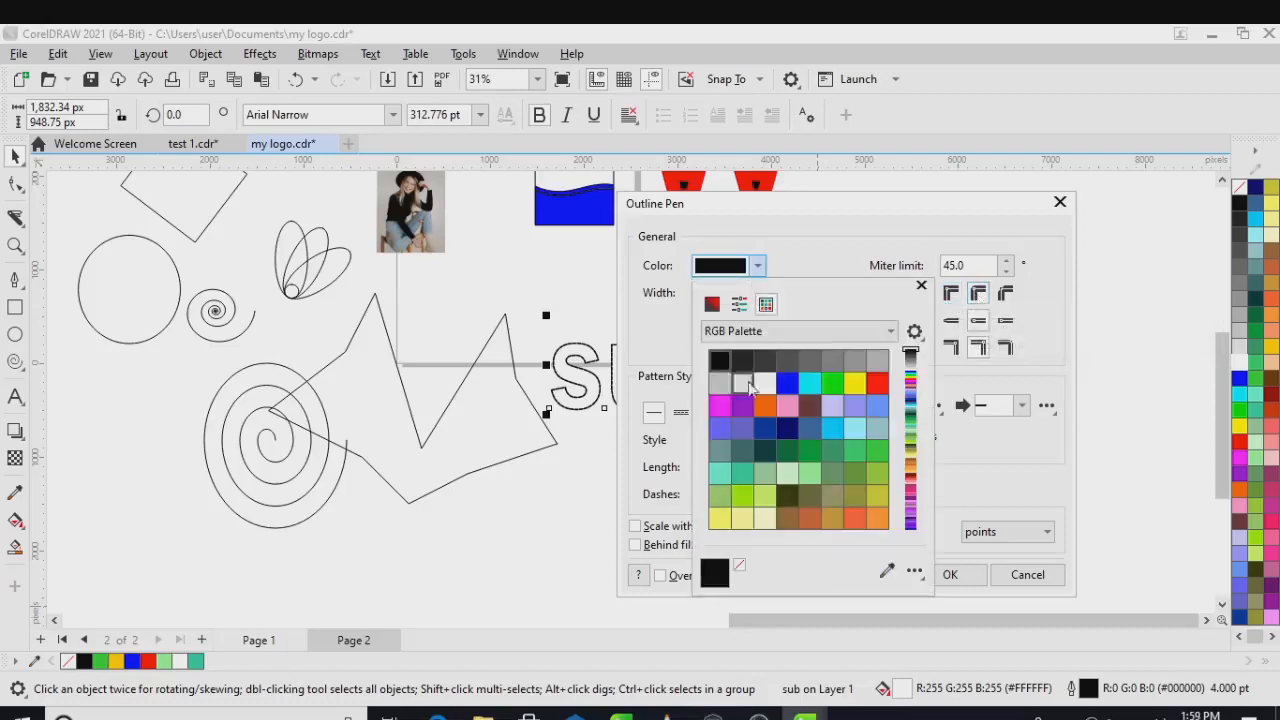
click(854, 383)
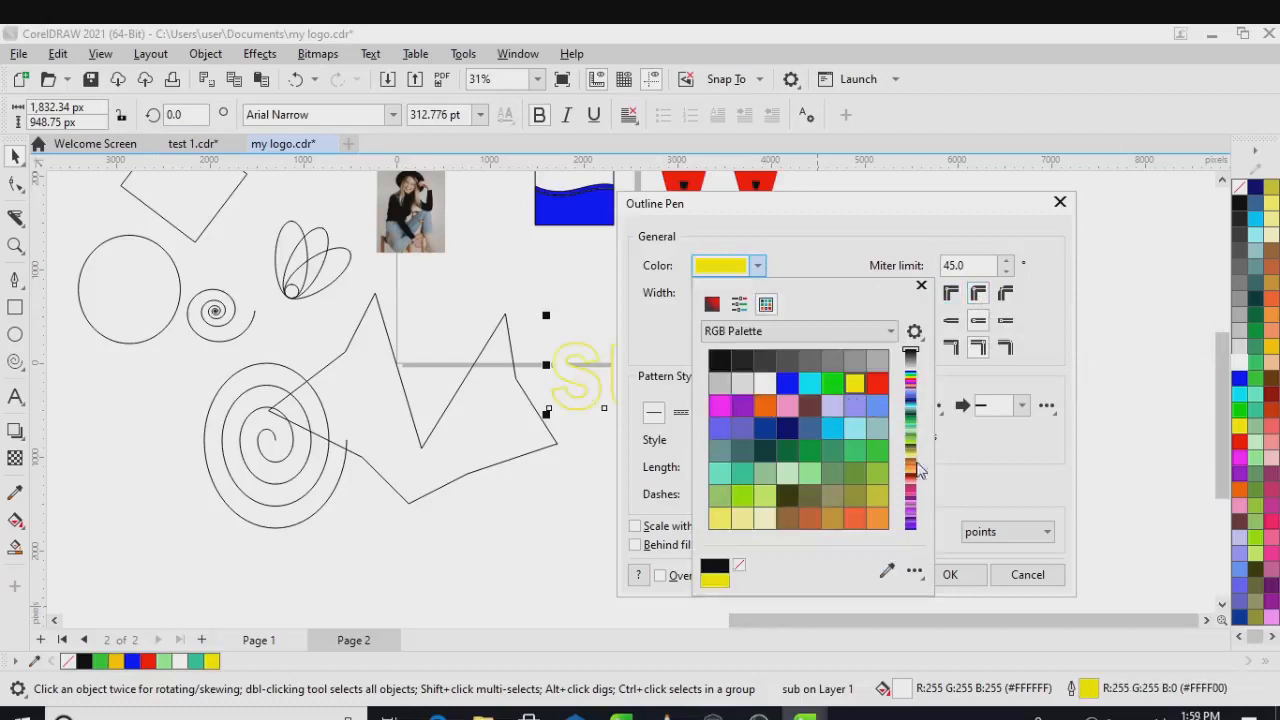
click(1020, 407)
click(1022, 407)
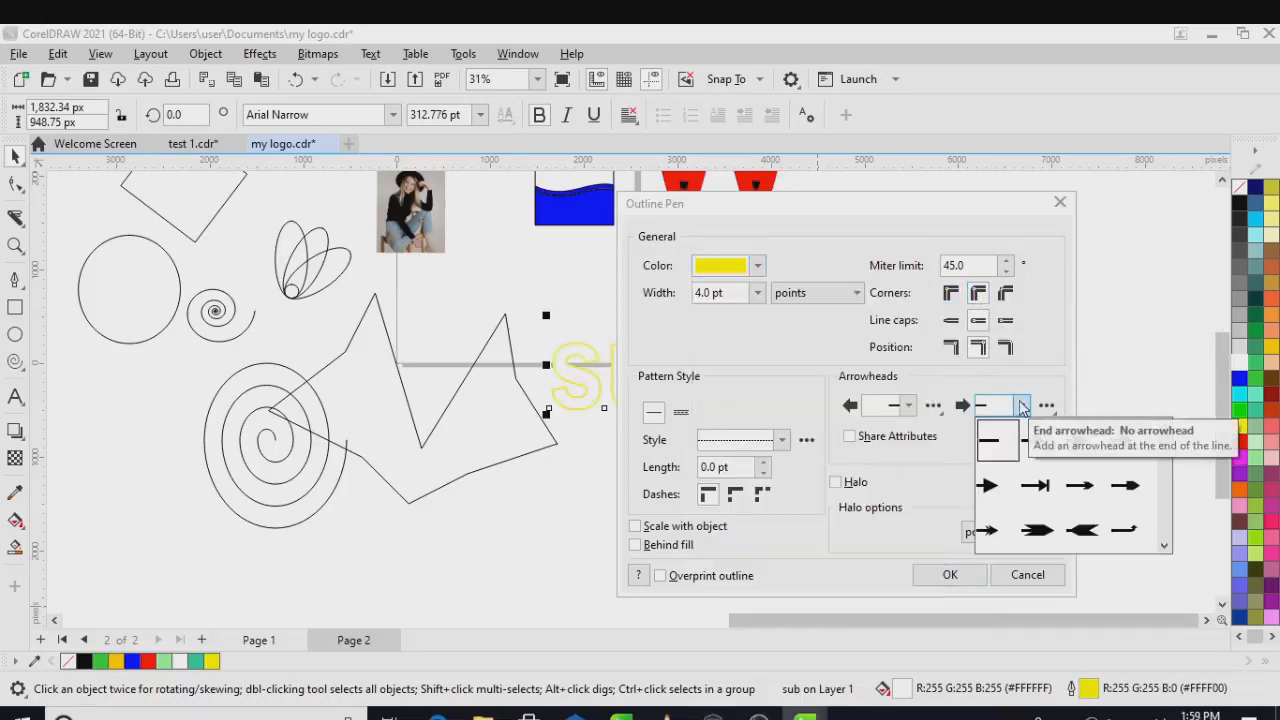
click(1022, 407)
click(948, 576)
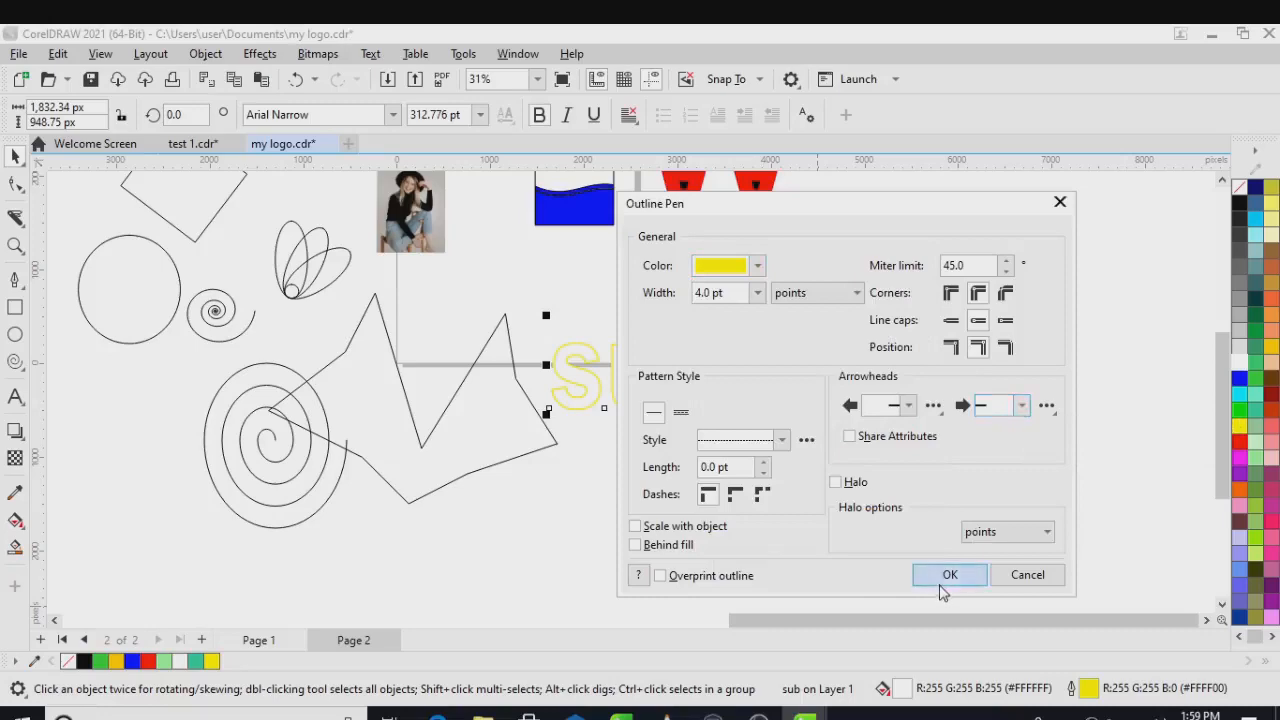
Examine the dashed yellow outline of the "sub" text up close.
scroll(608, 394, up, 2)
scroll(649, 400, up, 9)
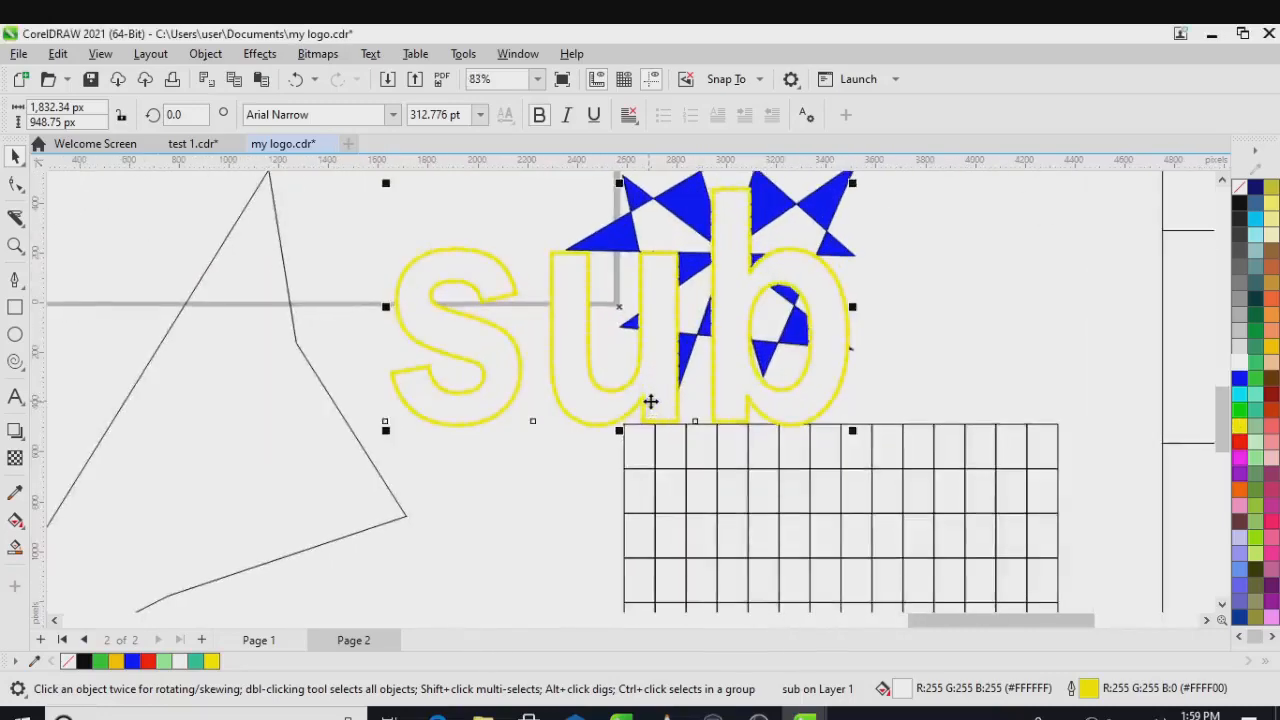
scroll(688, 410, up, 3)
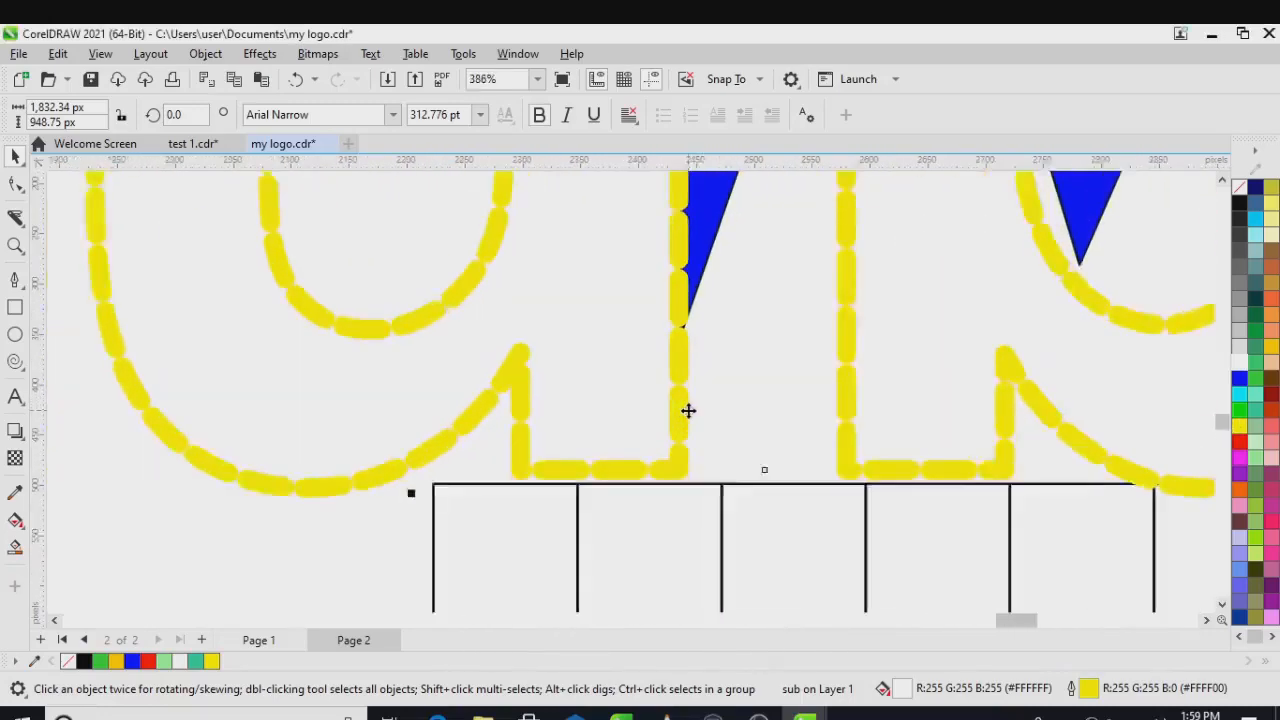
scroll(688, 410, down, 1)
scroll(688, 410, down, 6)
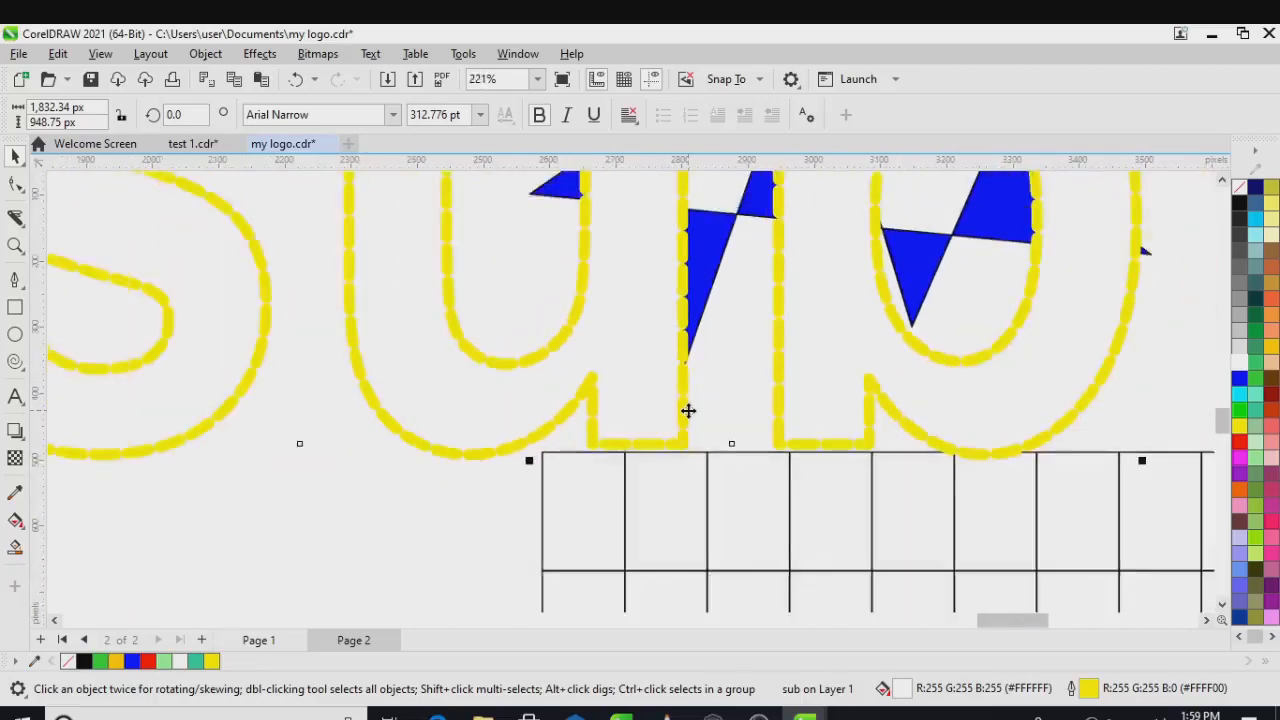
scroll(688, 410, down, 4)
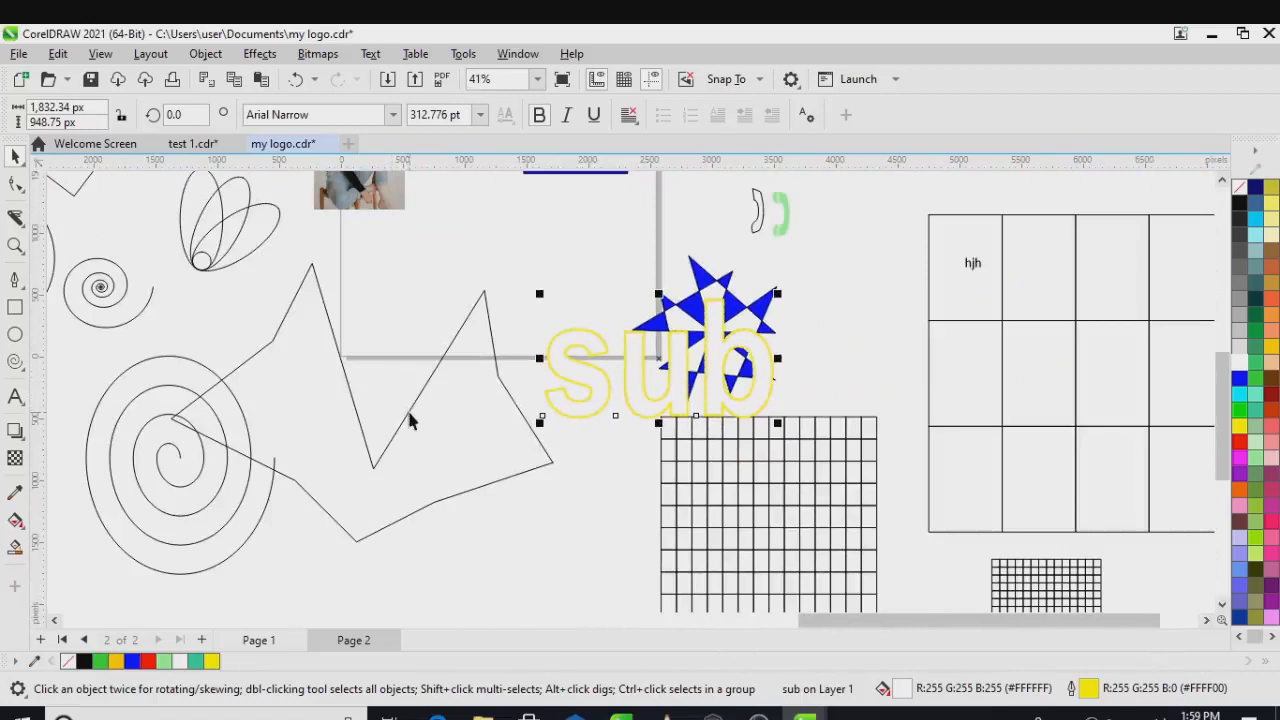
Set the outline width of the reshaped zigzag curve beside the large spiral to 8.0 pt.
click(409, 413)
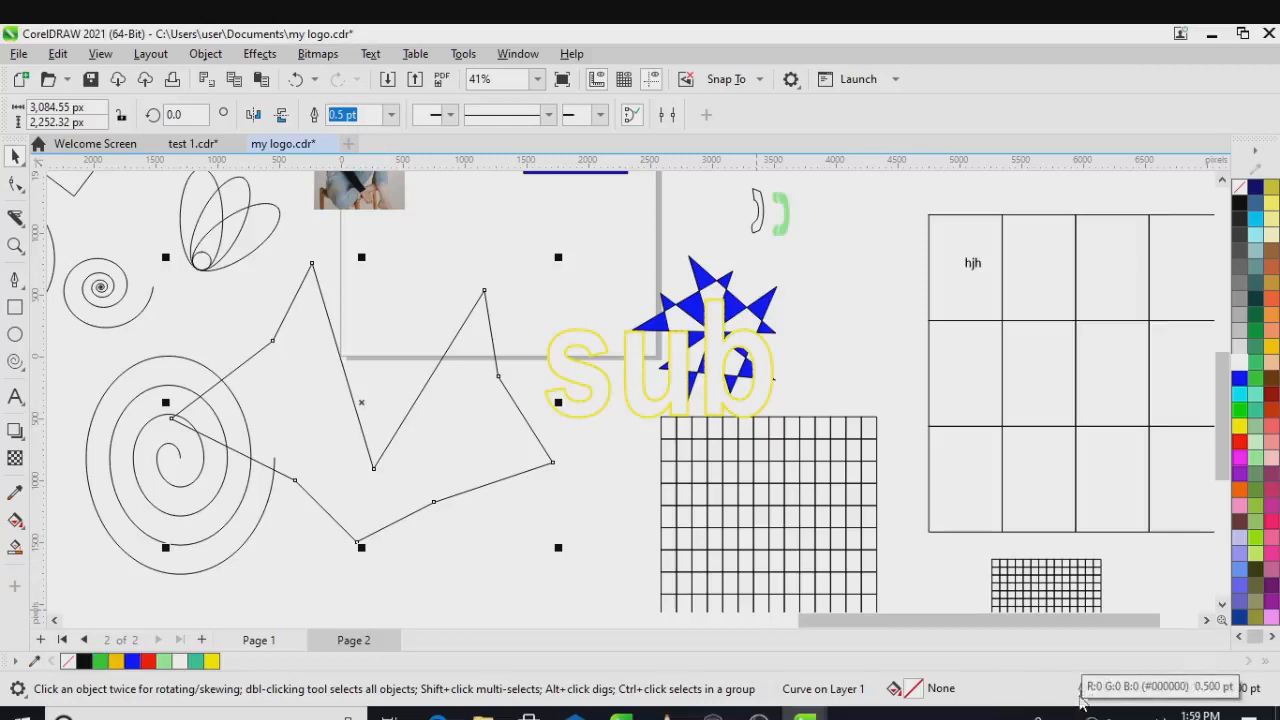
click(391, 114)
click(372, 260)
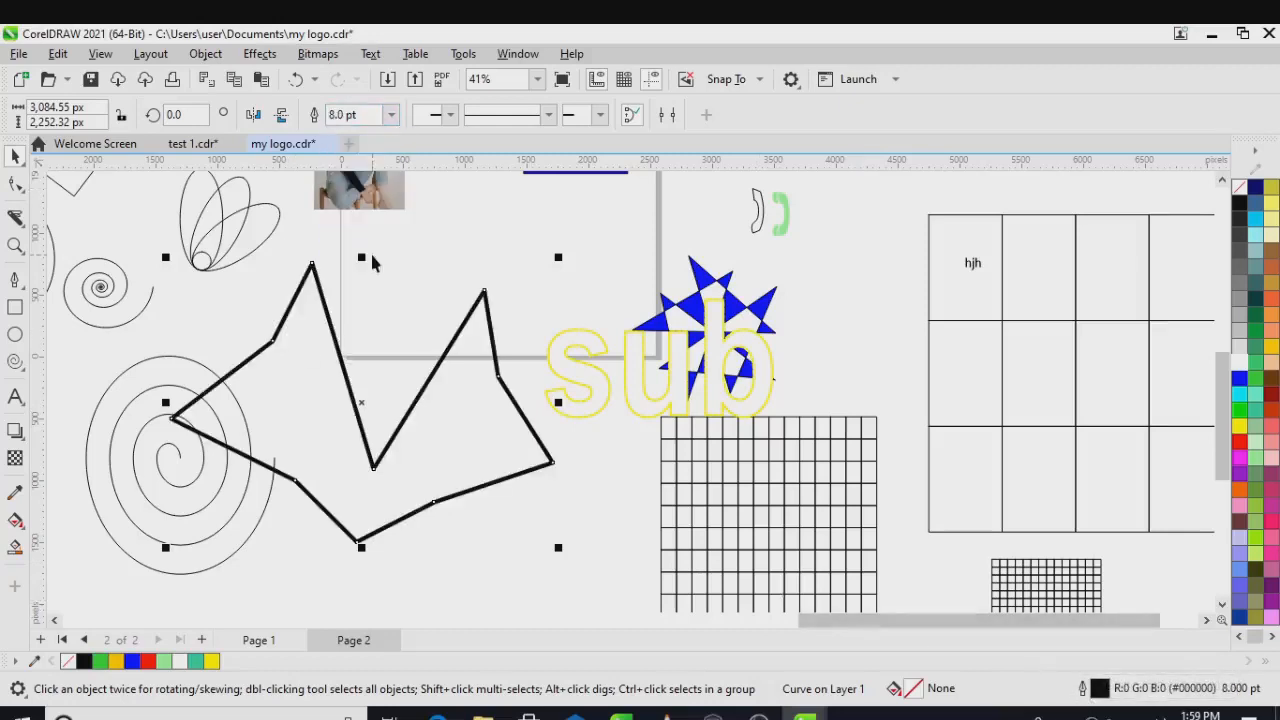
Set the outline colour of the selected zigzag curve to cyan (#00FFFF).
right_click(1240, 402)
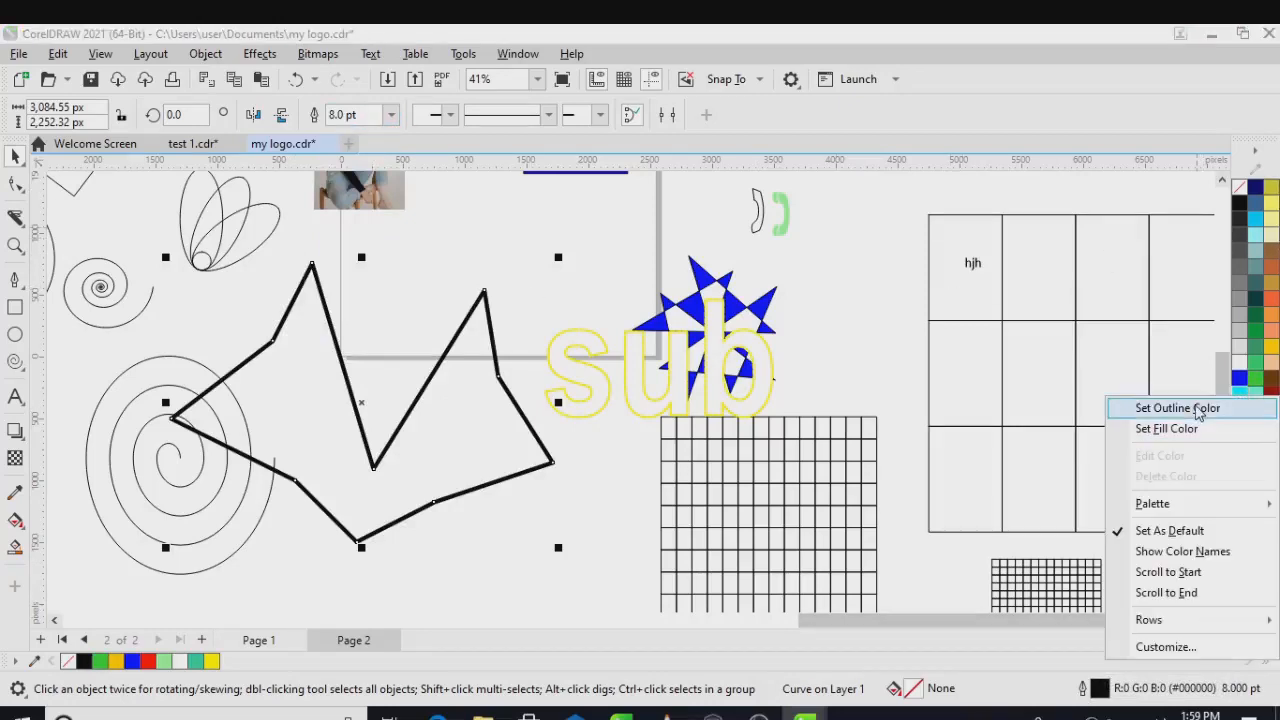
click(1199, 410)
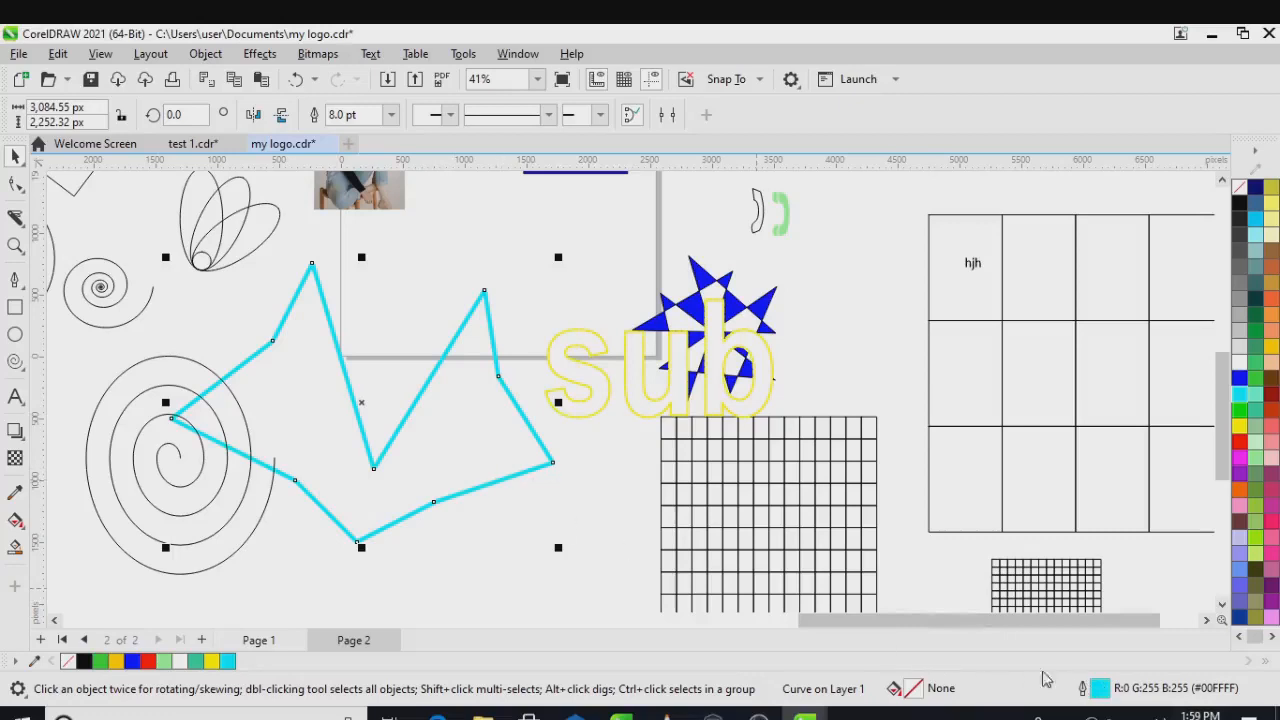
Preview a fountain fill and a dark red uniform fill (#330404) on the cyan-outlined zigzag curve.
double_click(913, 689)
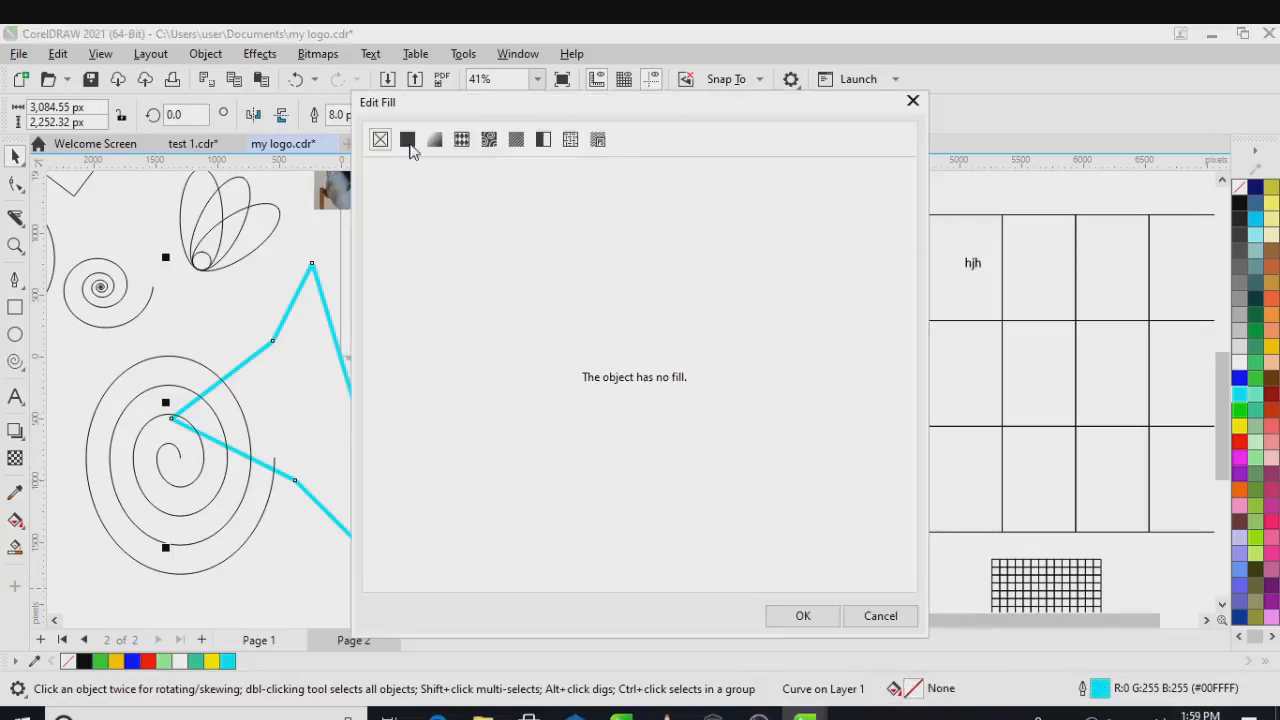
click(407, 139)
click(434, 141)
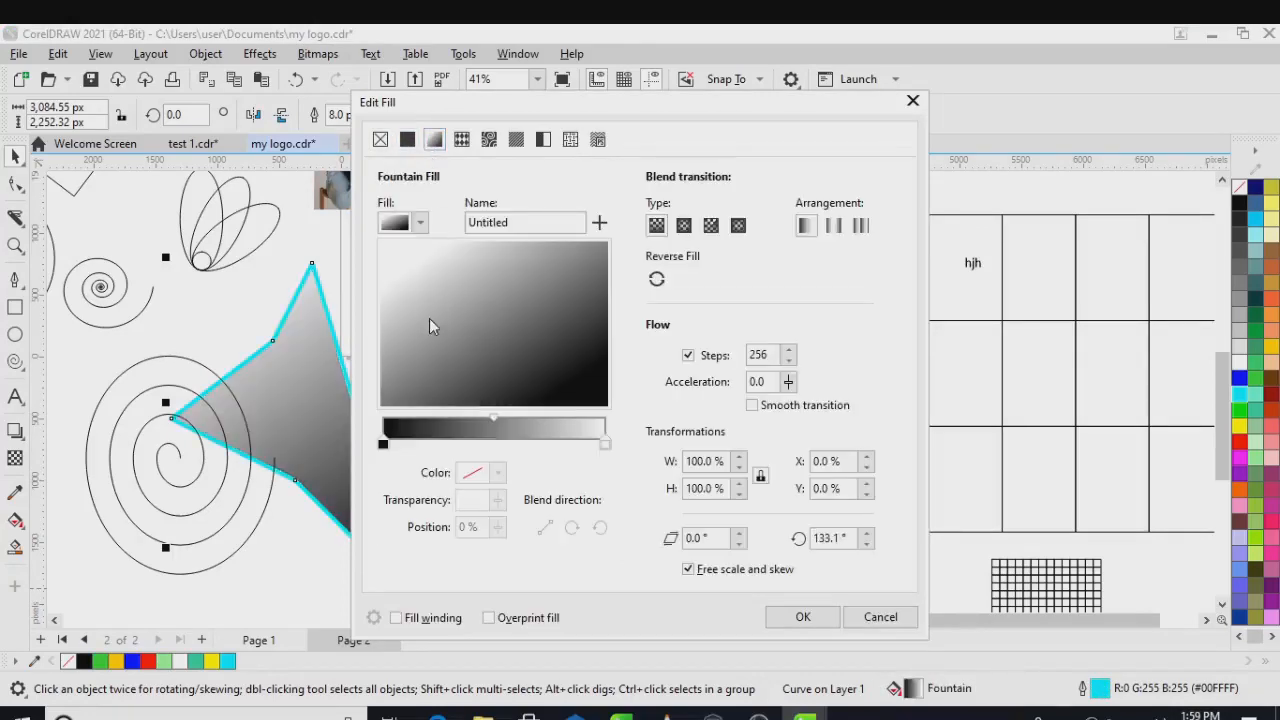
click(407, 141)
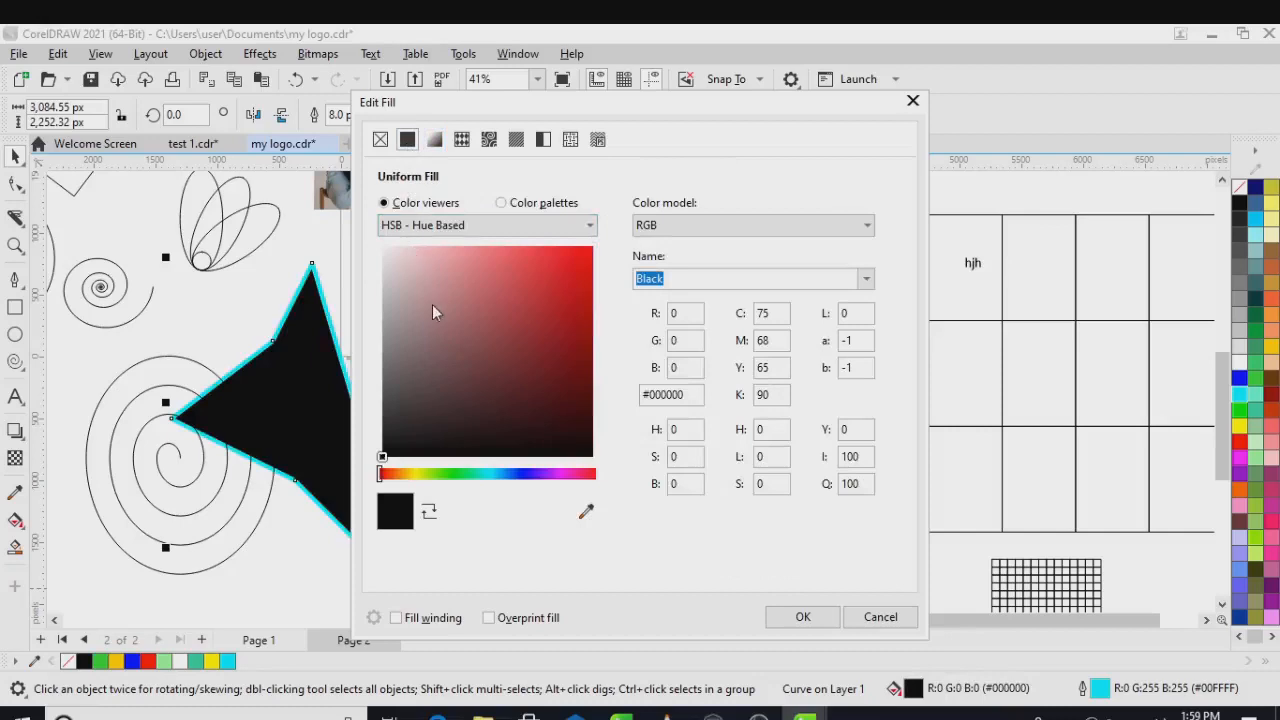
mouse_move(459, 315)
mouse_down()
mouse_move(540, 338)
mouse_move(582, 396)
mouse_move(580, 417)
mouse_up()
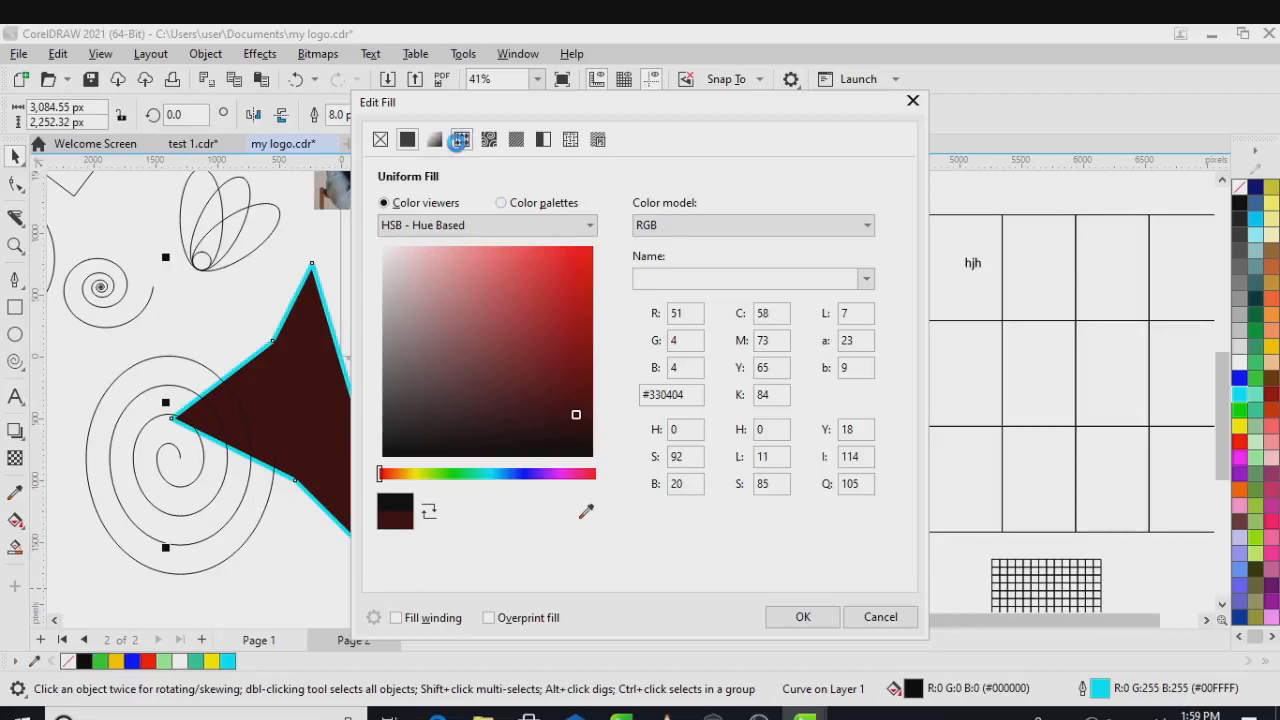
Preview the vector pattern, Bricks bitmap pattern, hatch and Aerial clouds texture fills on the zigzag curve, and discard the fill changes.
click(459, 143)
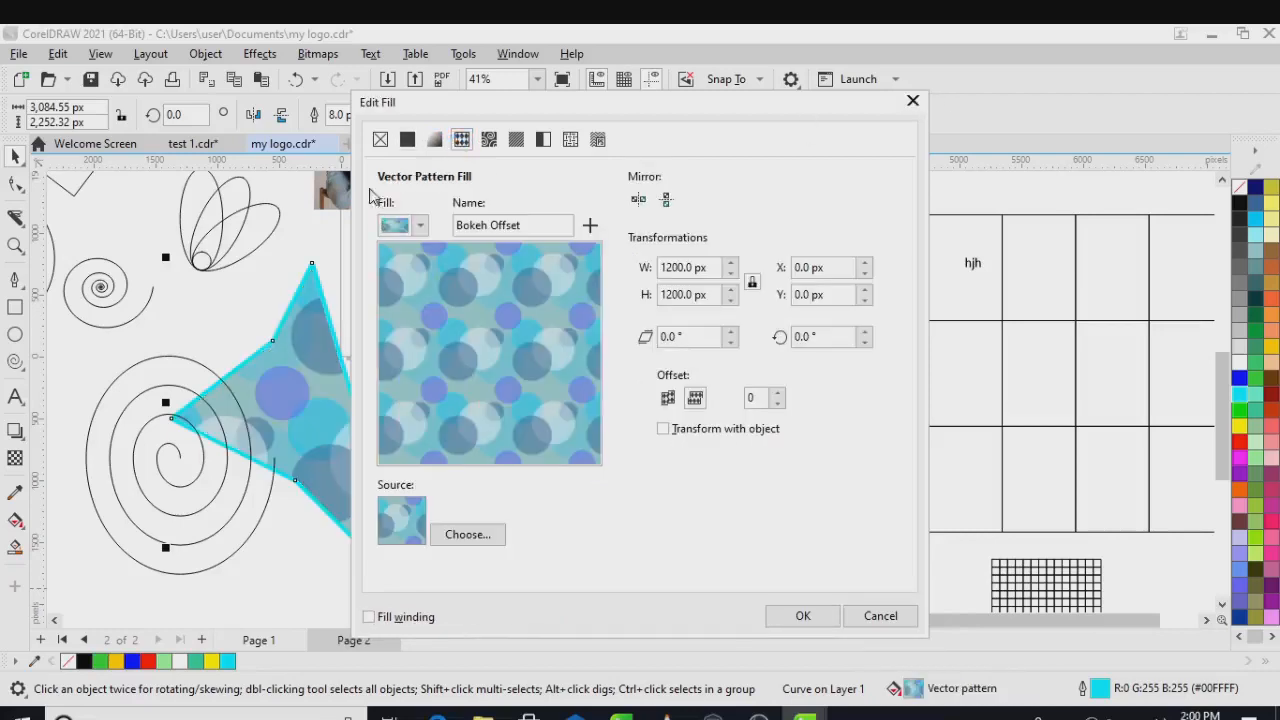
click(515, 142)
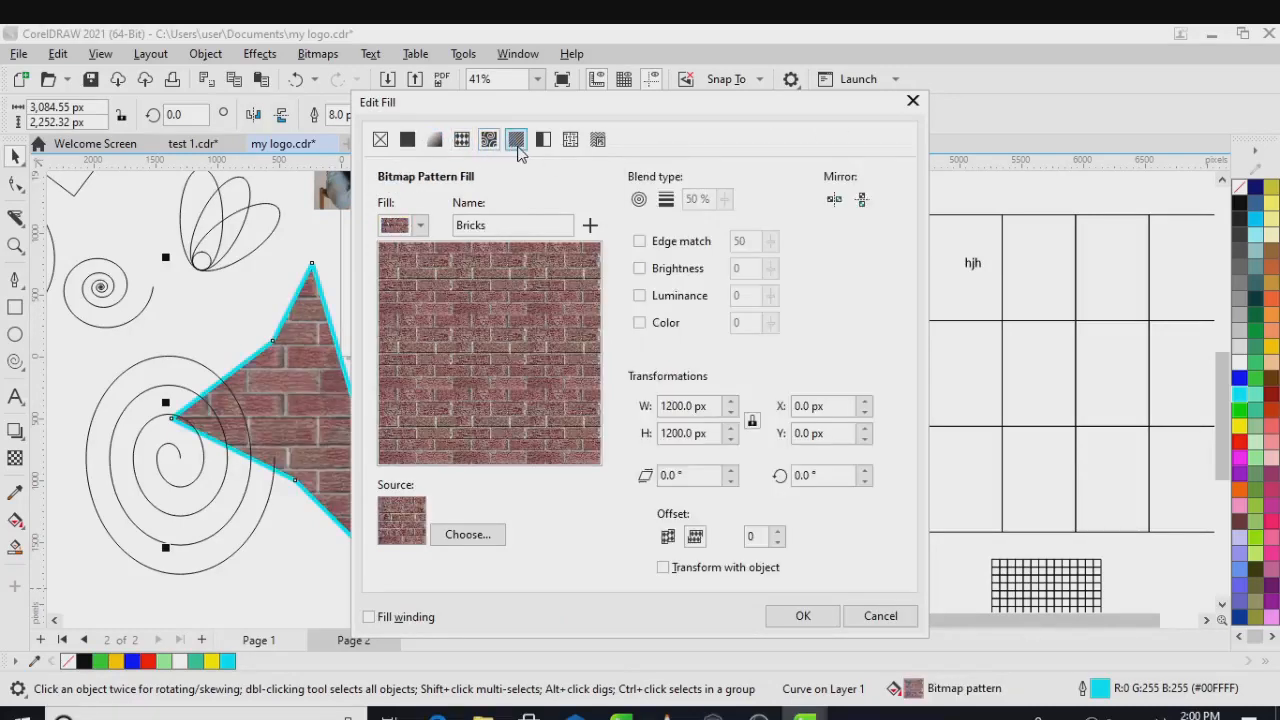
click(518, 146)
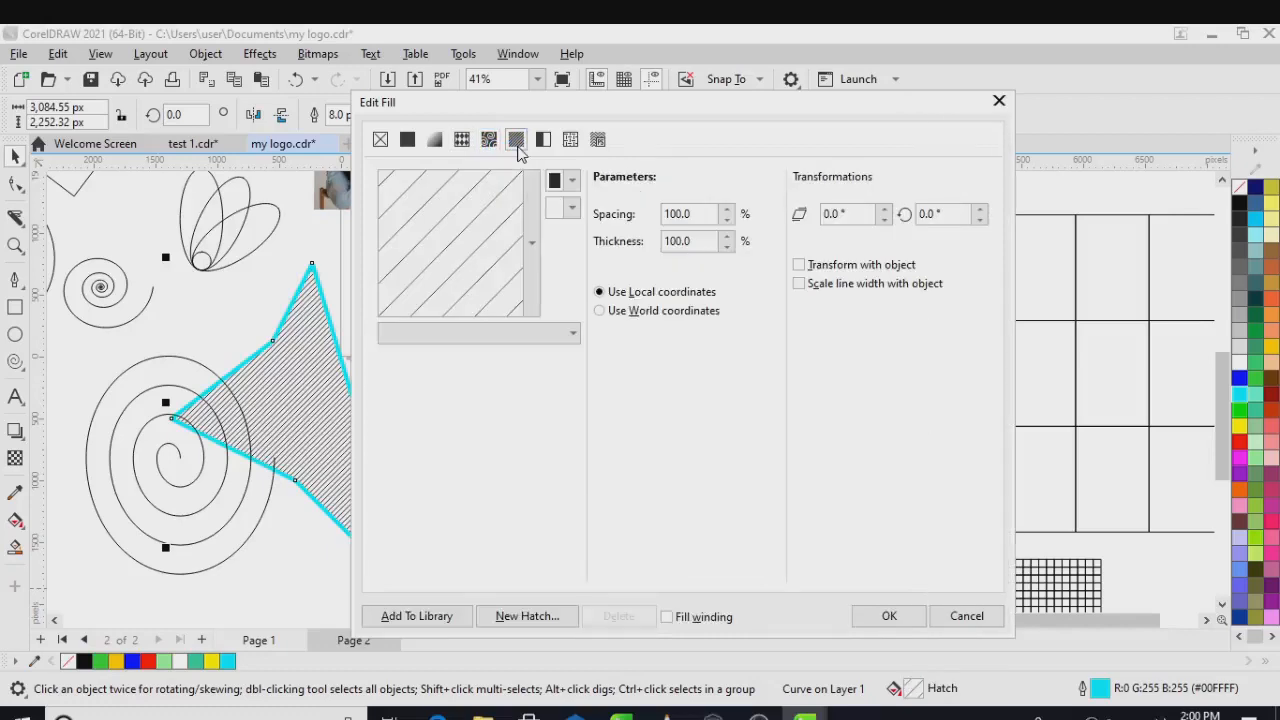
click(569, 142)
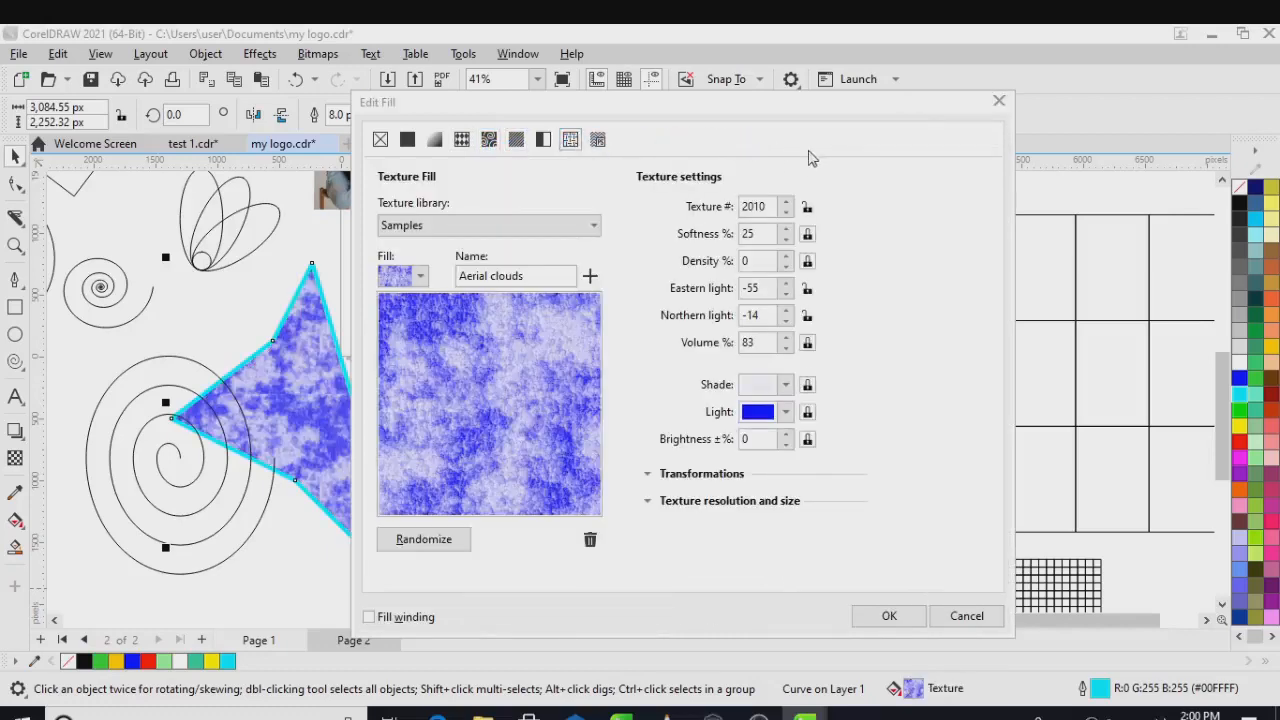
click(1001, 101)
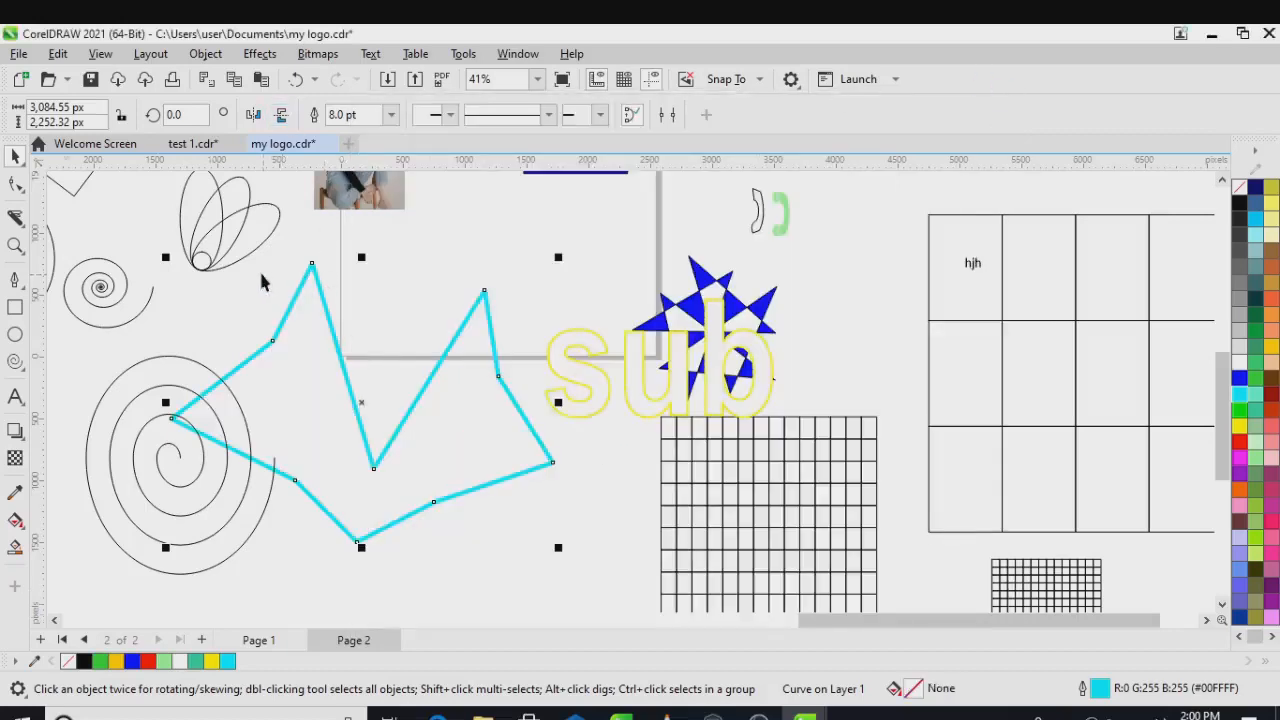
scroll(260, 269, down, 1)
scroll(271, 402, down, 2)
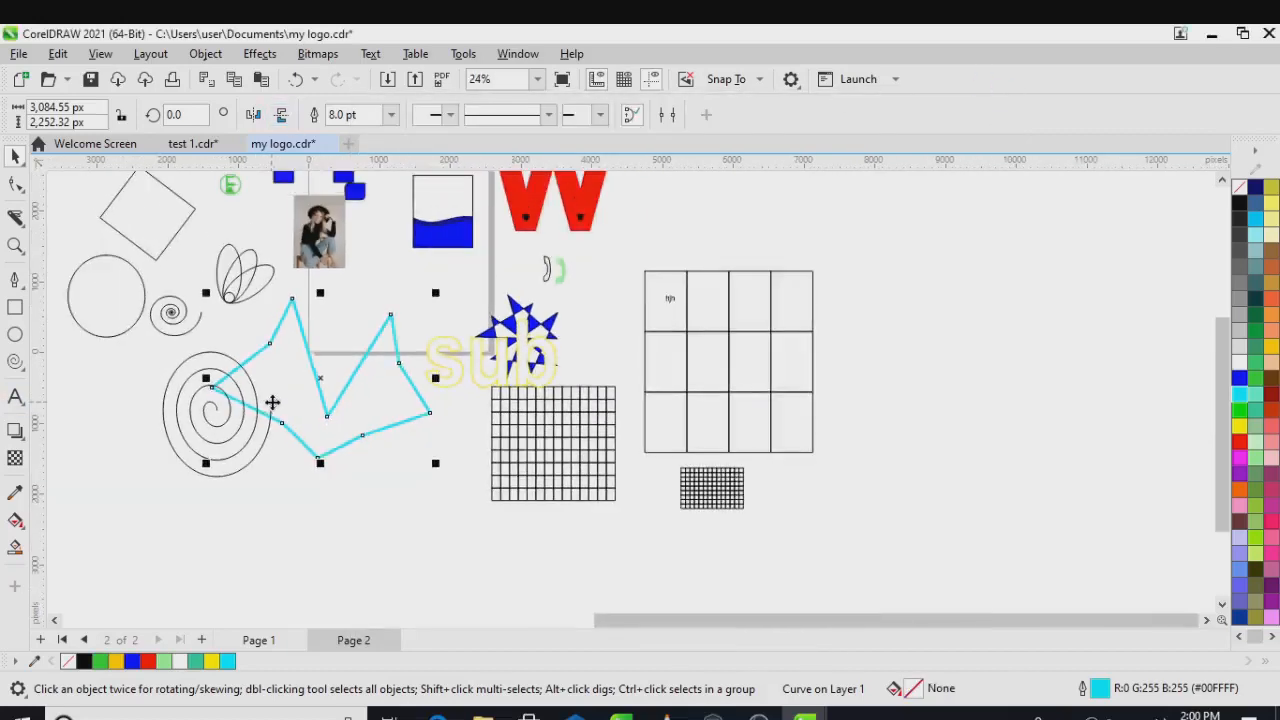